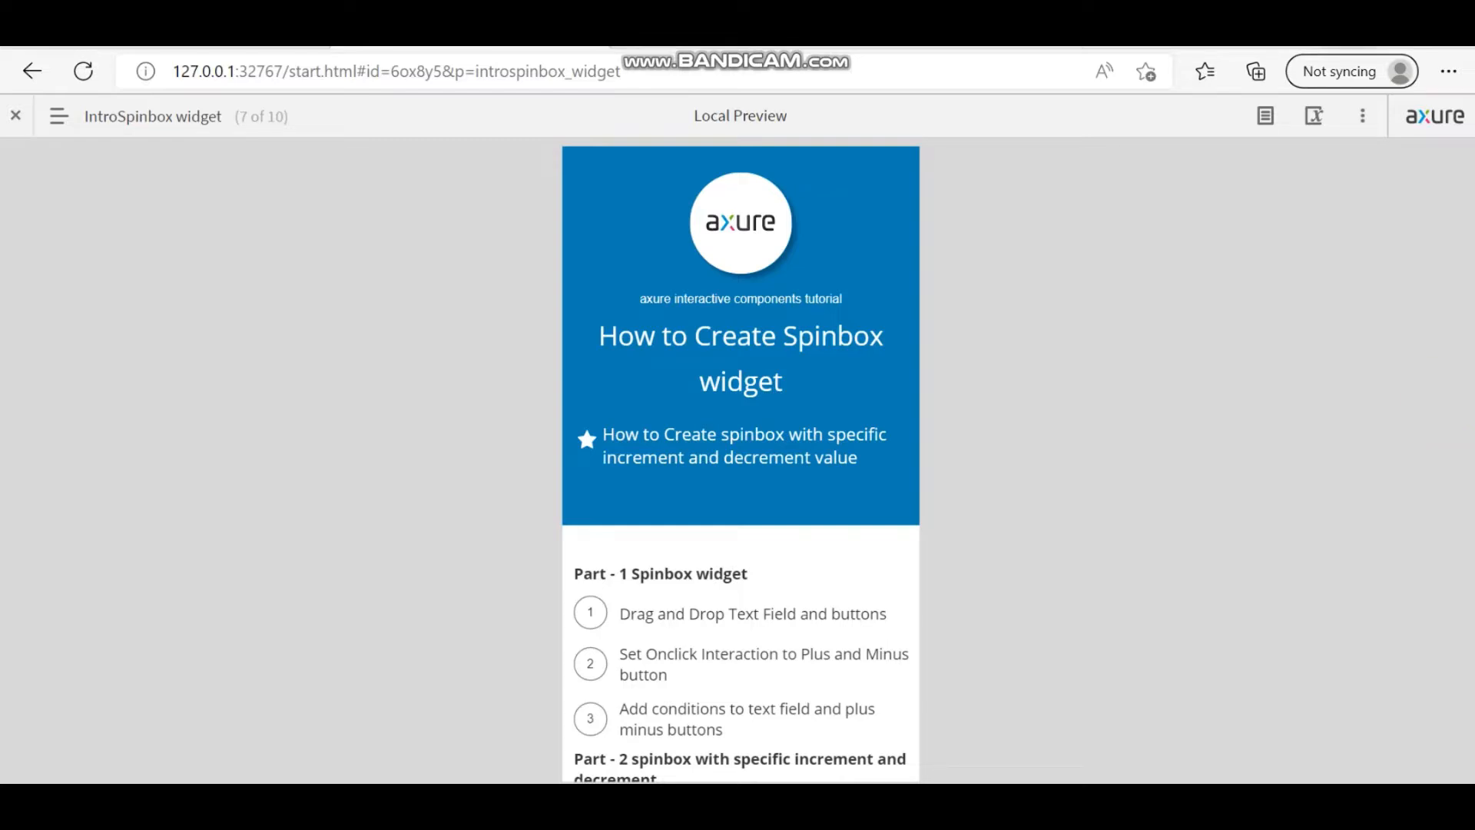
Step: Go to the ExampleSpinbox widget page through the preview's sitemap, then close the sitemap
click(60, 116)
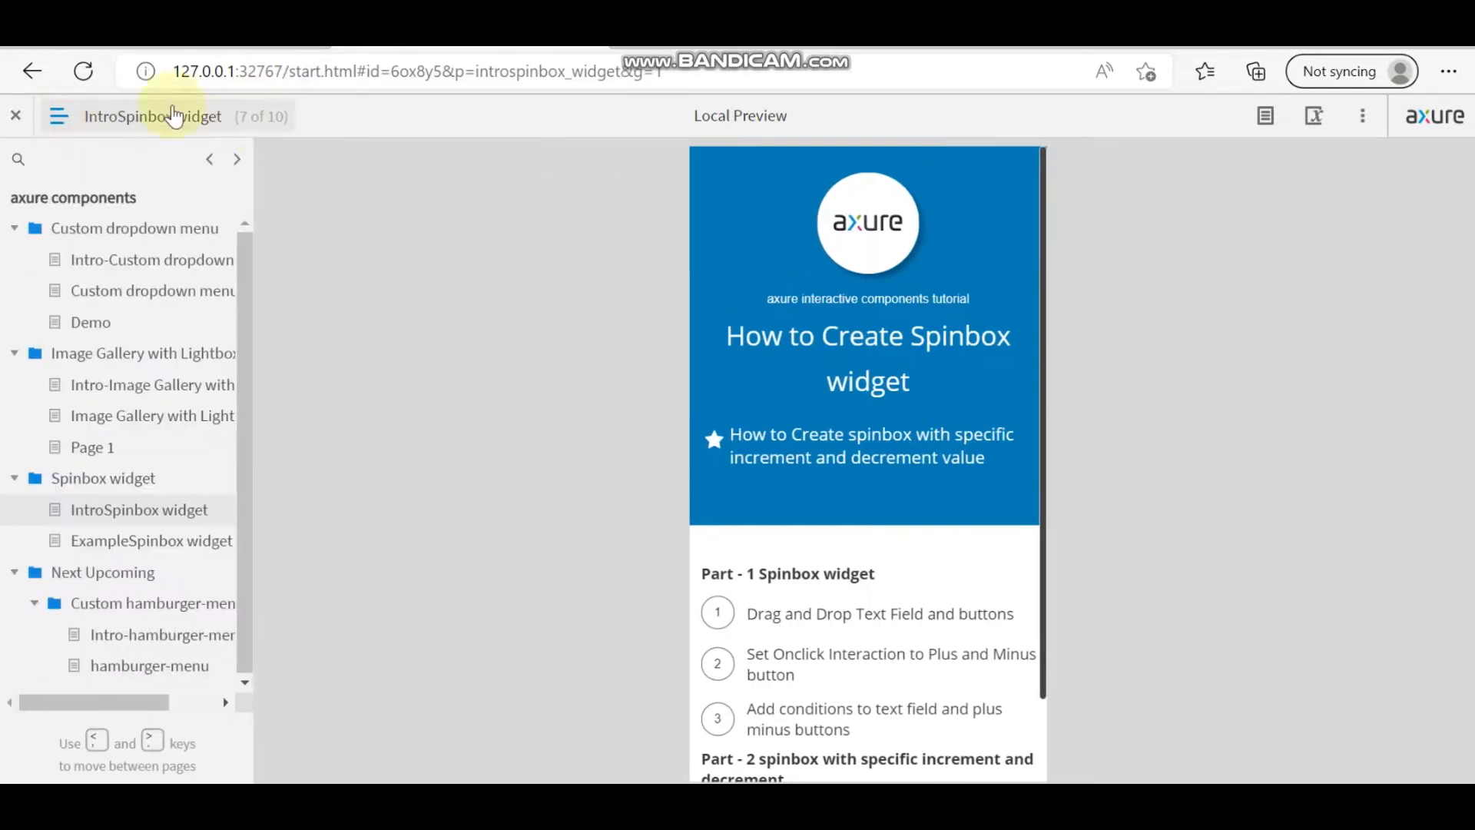
click(144, 542)
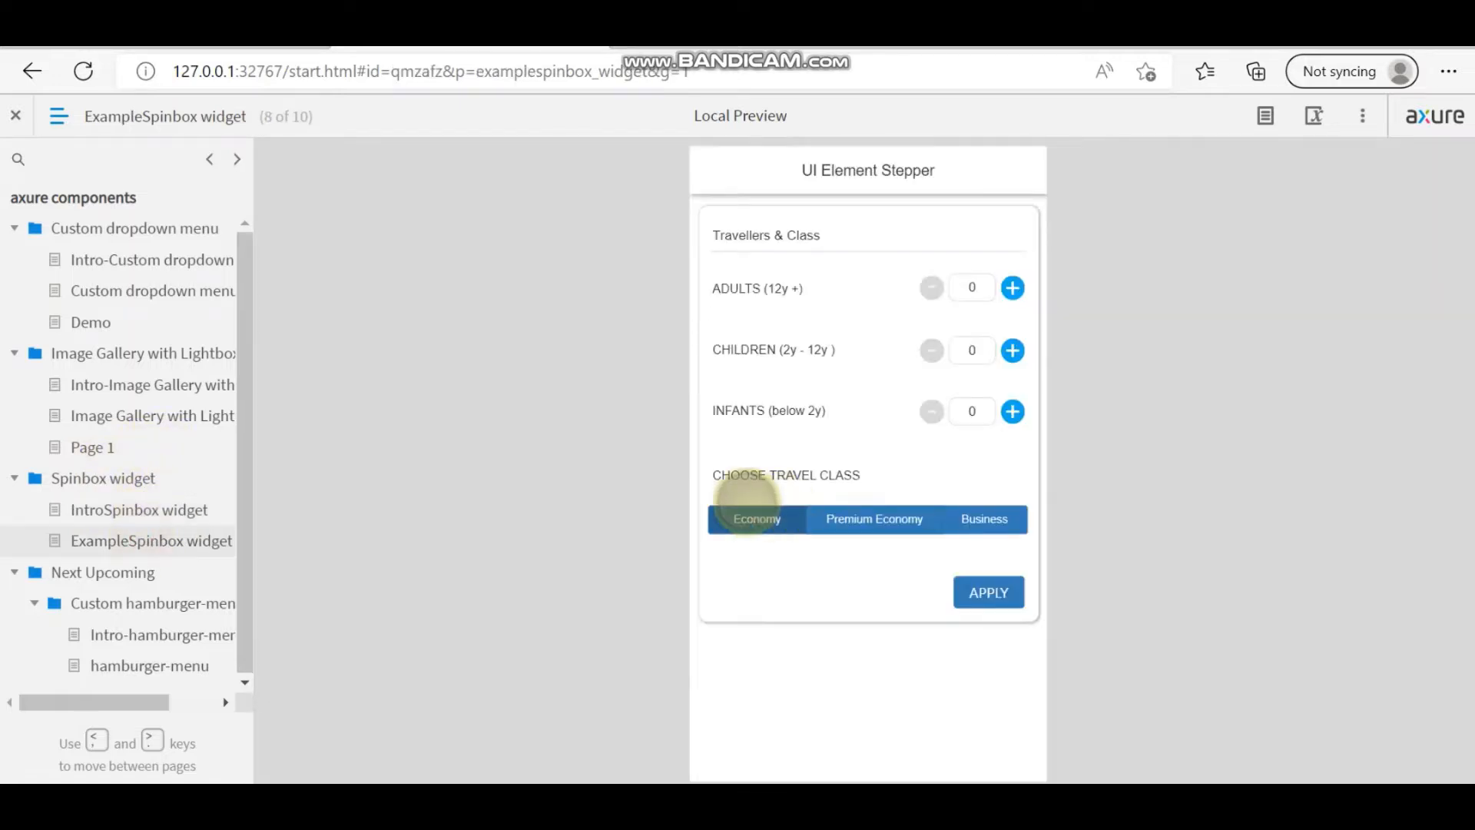
click(77, 121)
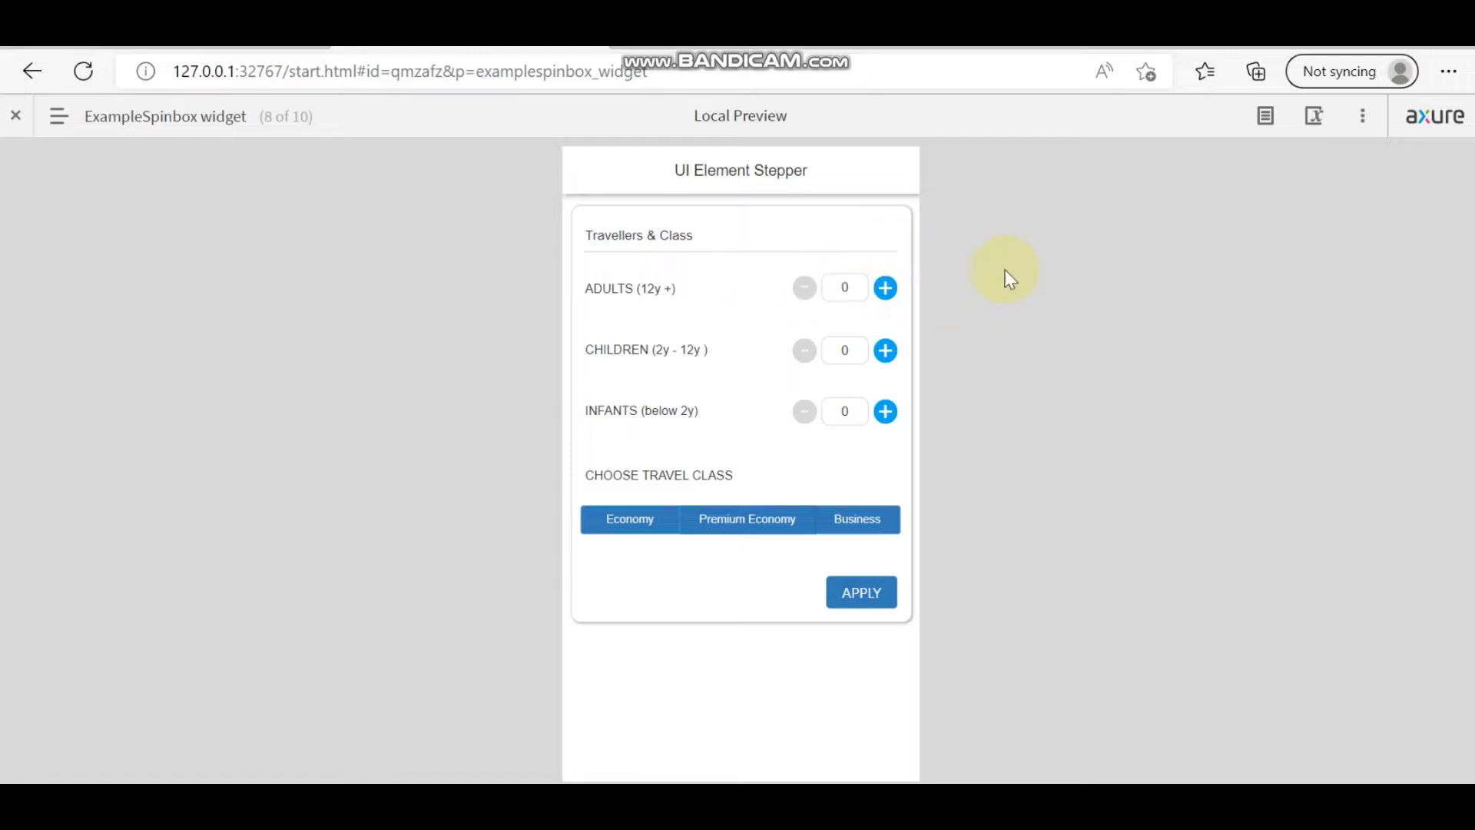
Step: Raise the Adults count in the stepper demo from 0 to 4
click(886, 287)
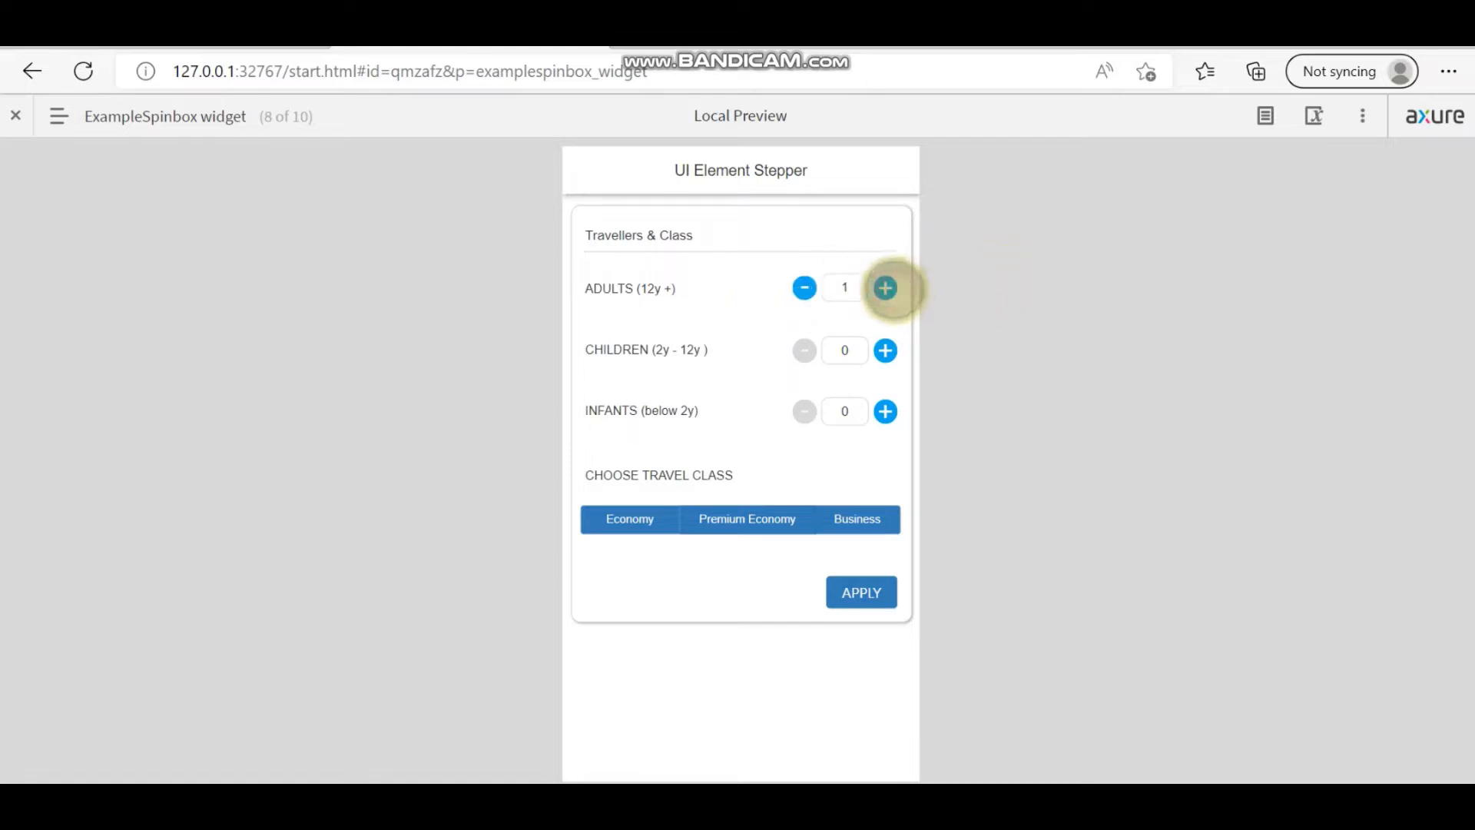
click(886, 287)
click(886, 287)
click(886, 287)
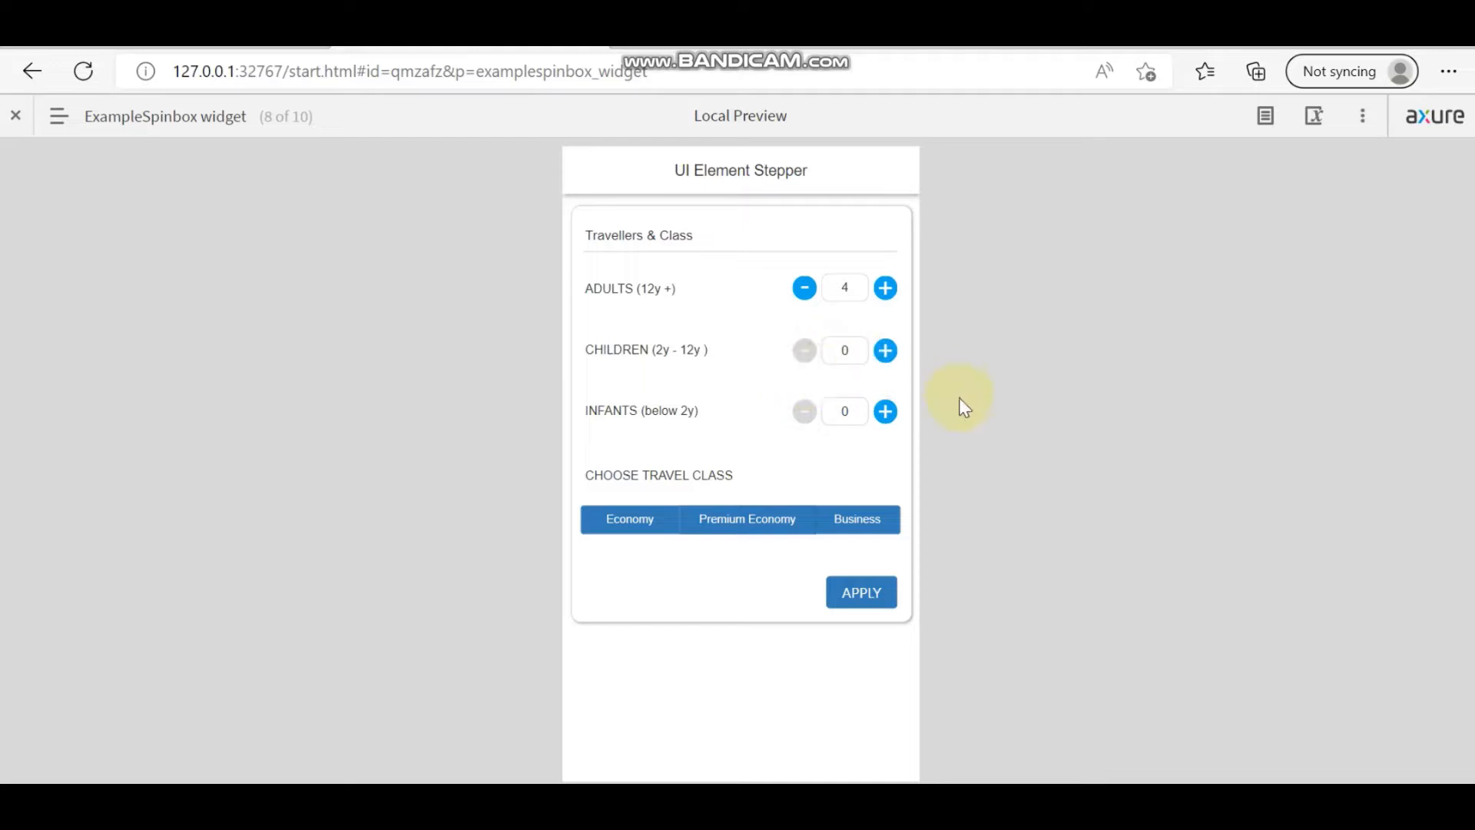
Step: Test that Children can't go below 0, then raise Children to 5
click(800, 350)
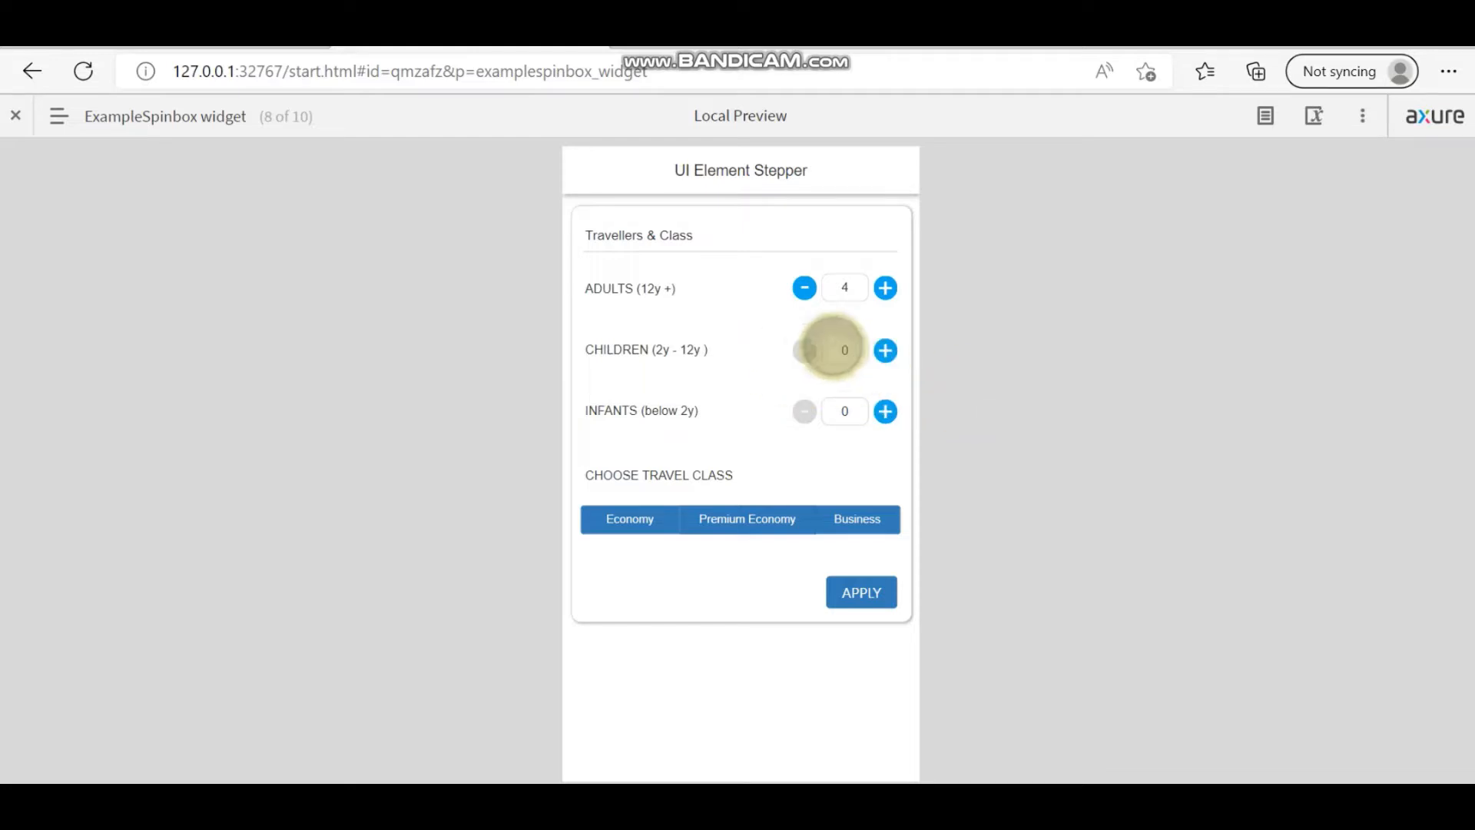
click(799, 349)
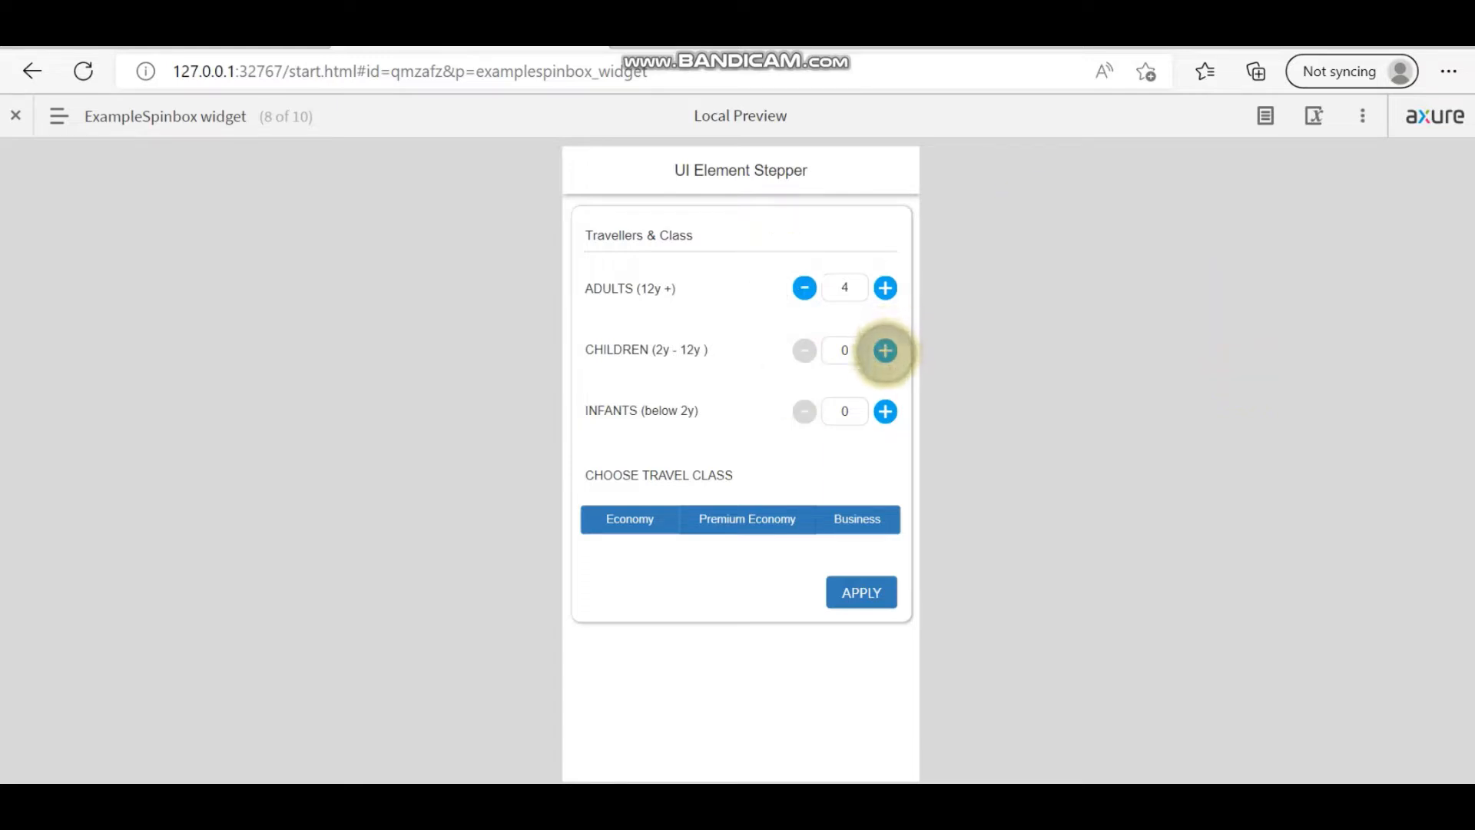
click(885, 351)
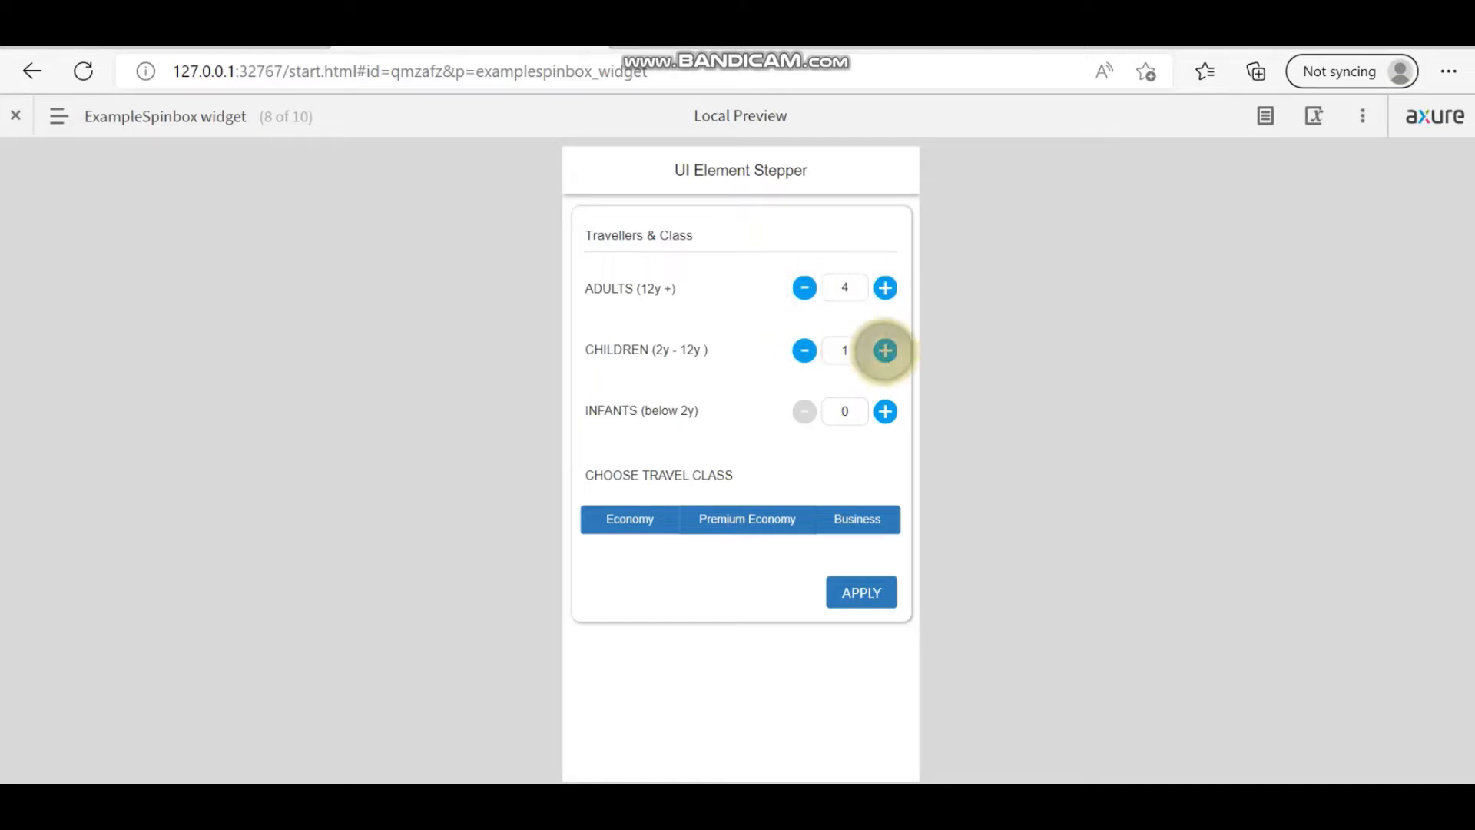
click(885, 351)
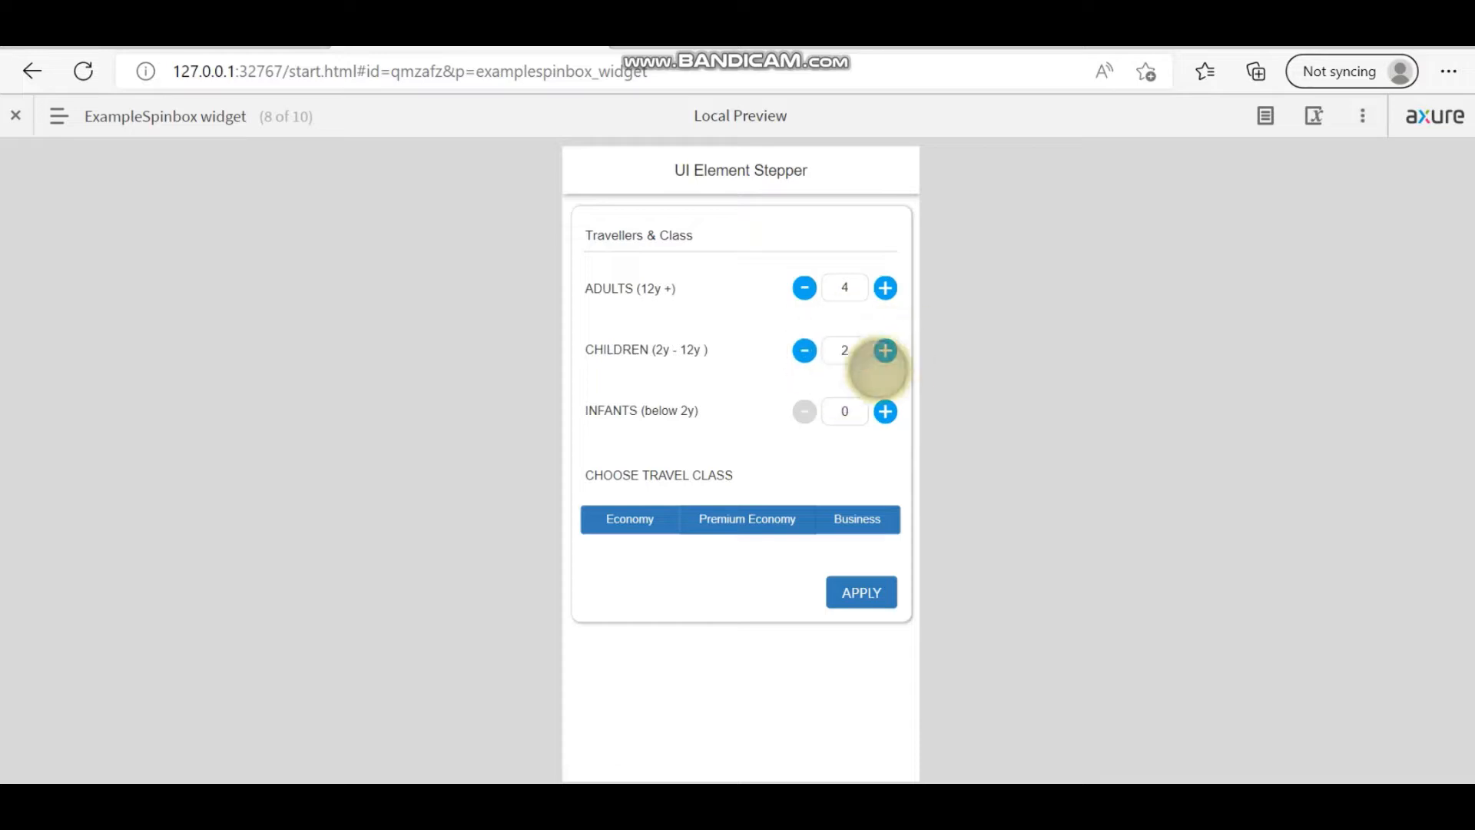
click(883, 351)
click(883, 352)
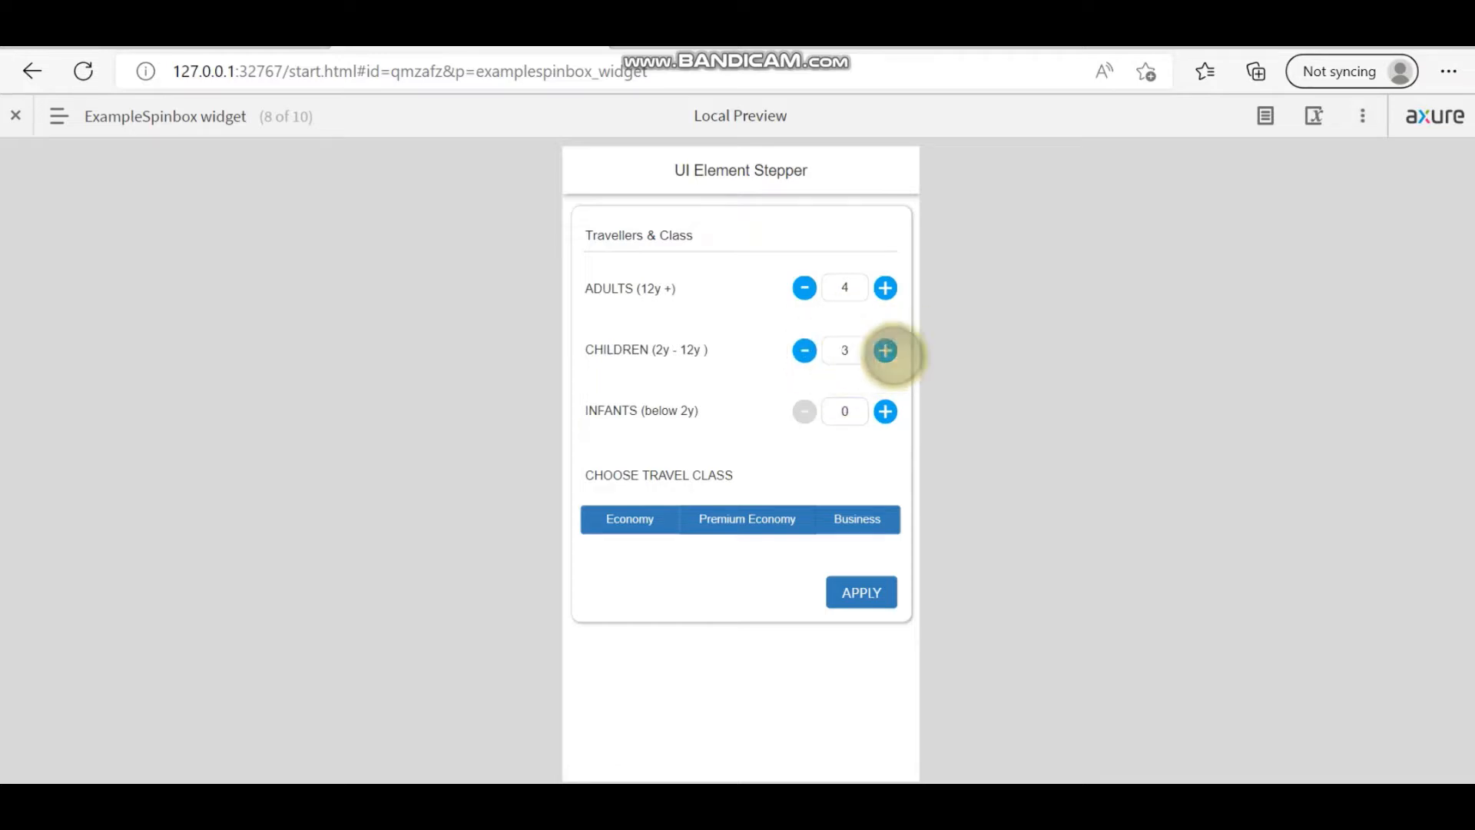
click(885, 352)
click(884, 350)
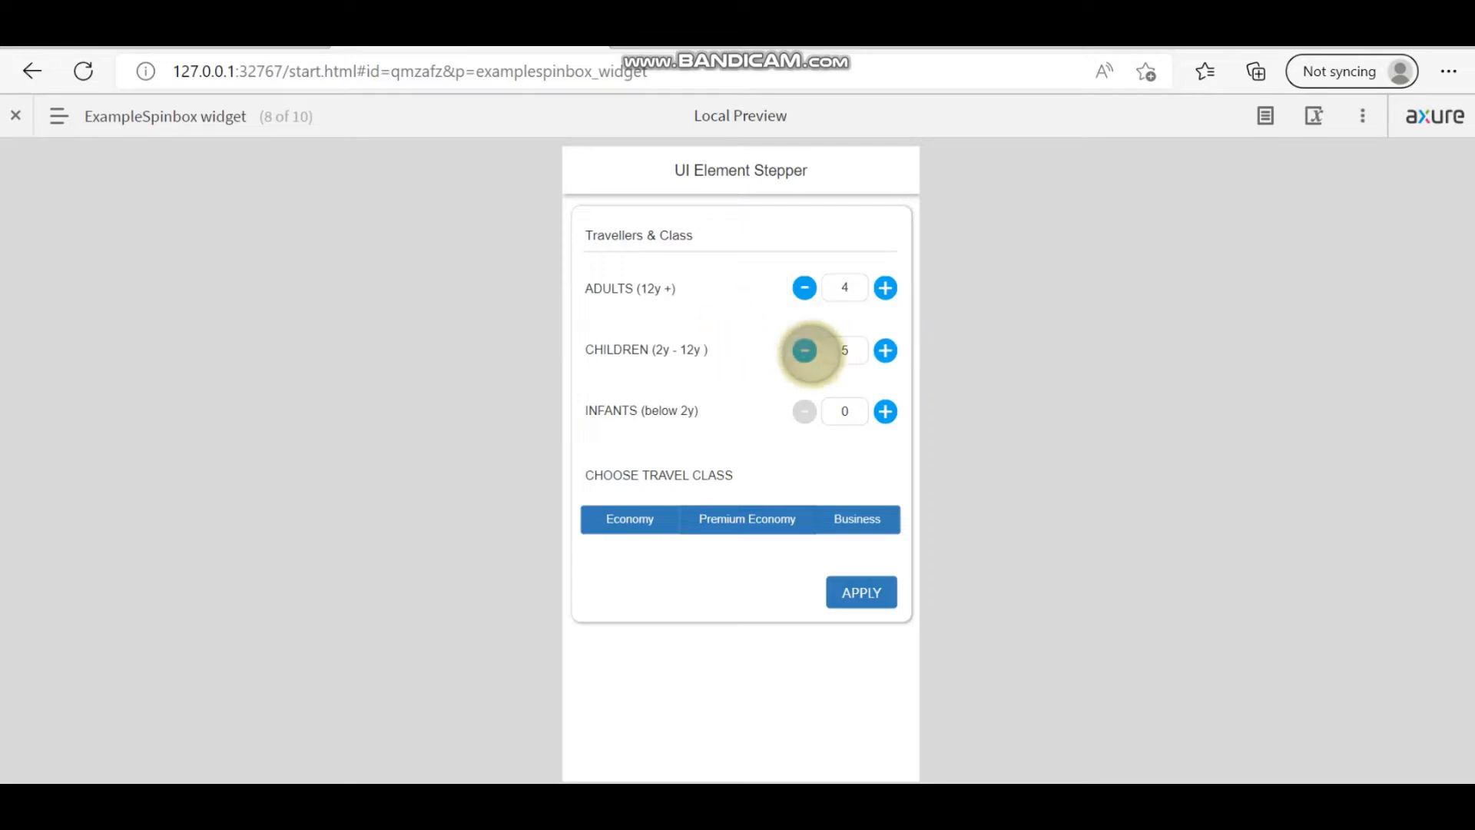
Step: Lower Children back to 2 and return to the Axure RP editor
click(805, 350)
click(805, 350)
click(804, 351)
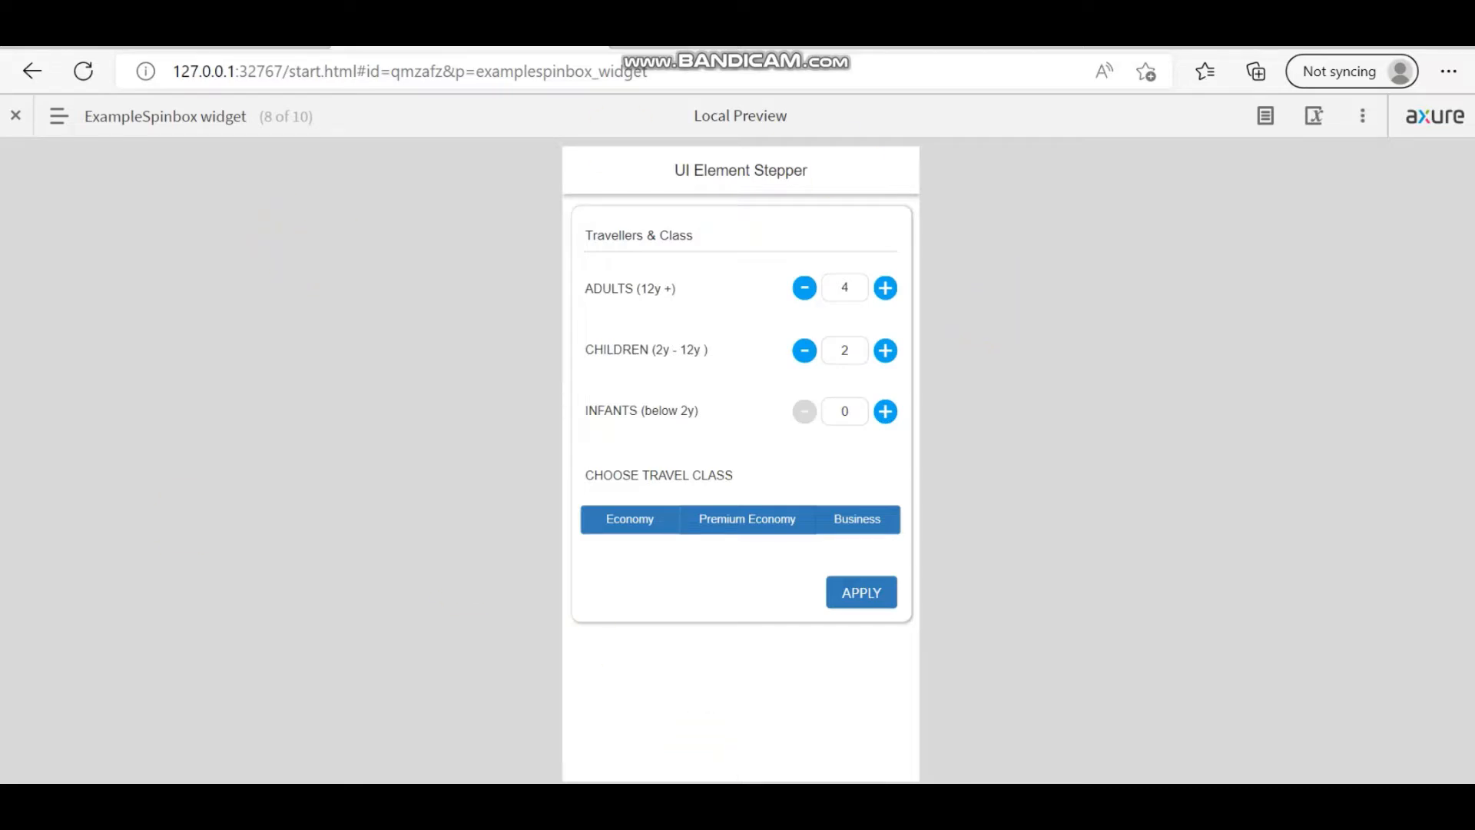
click(726, 800)
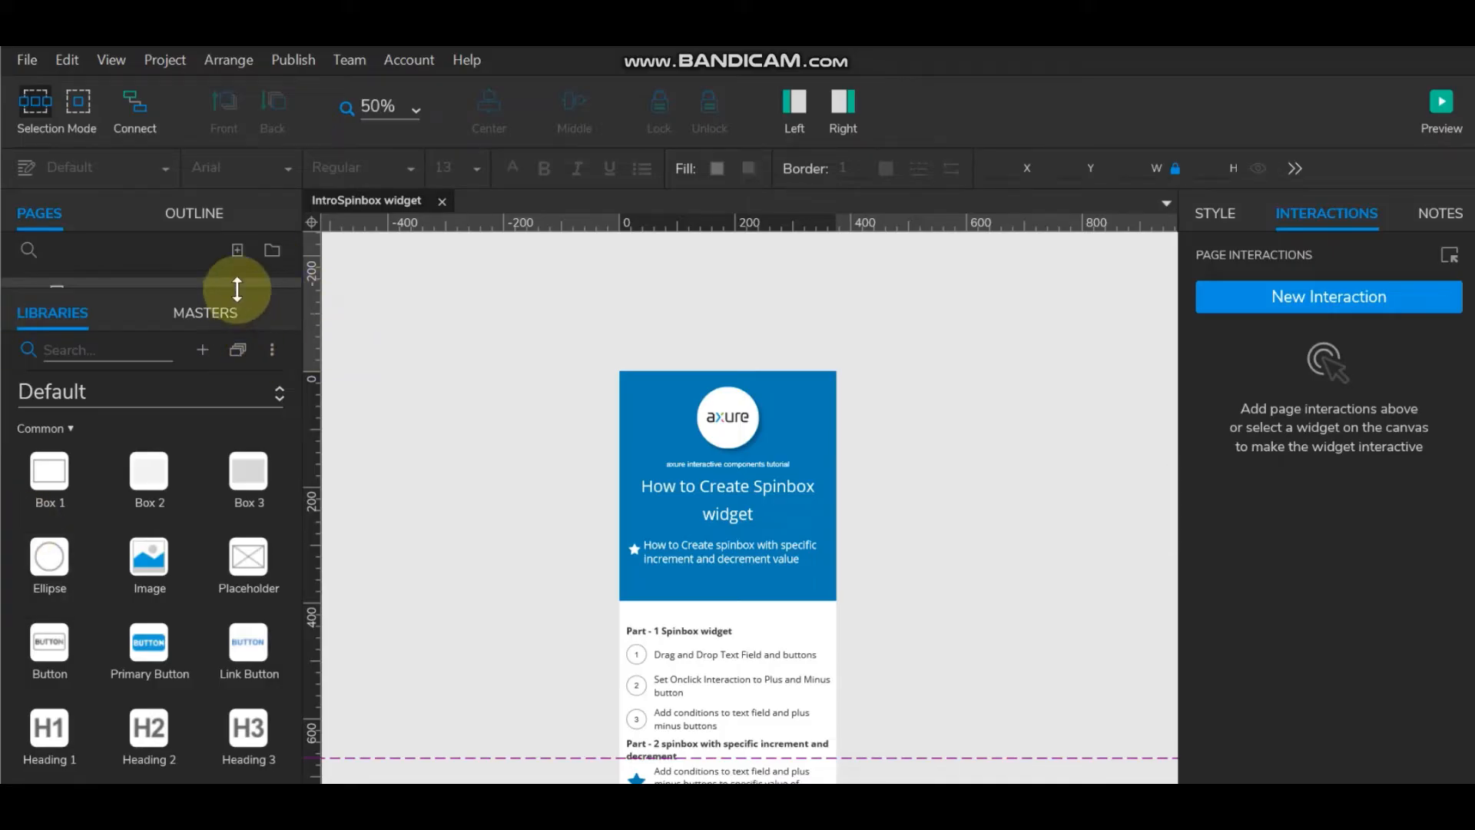
Step: Add a new page, Page 1, after the ExampleSpinbox widget page
drag(237, 289, 232, 414)
click(194, 347)
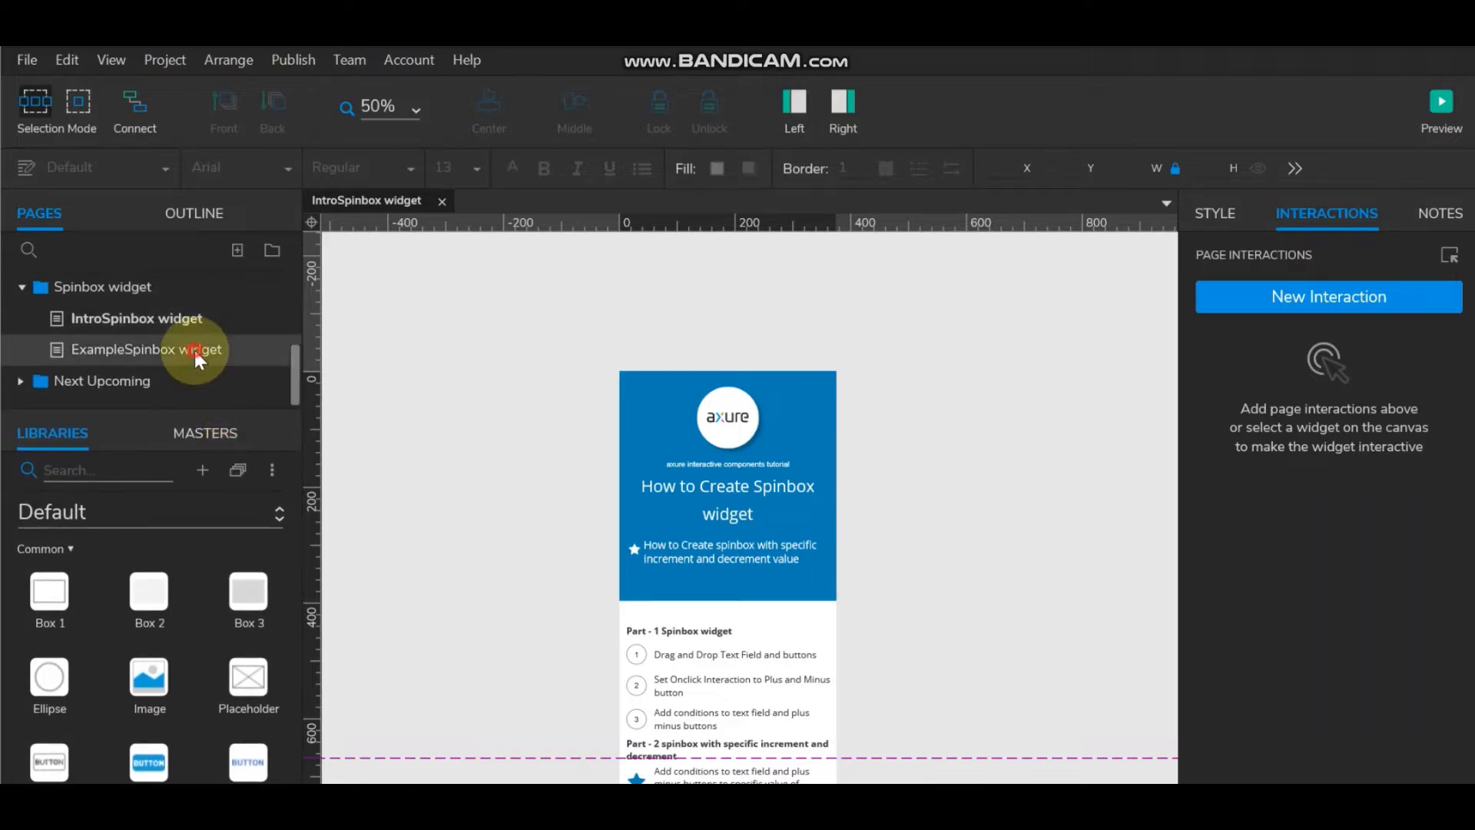
right_click(194, 348)
mouse_move(261, 364)
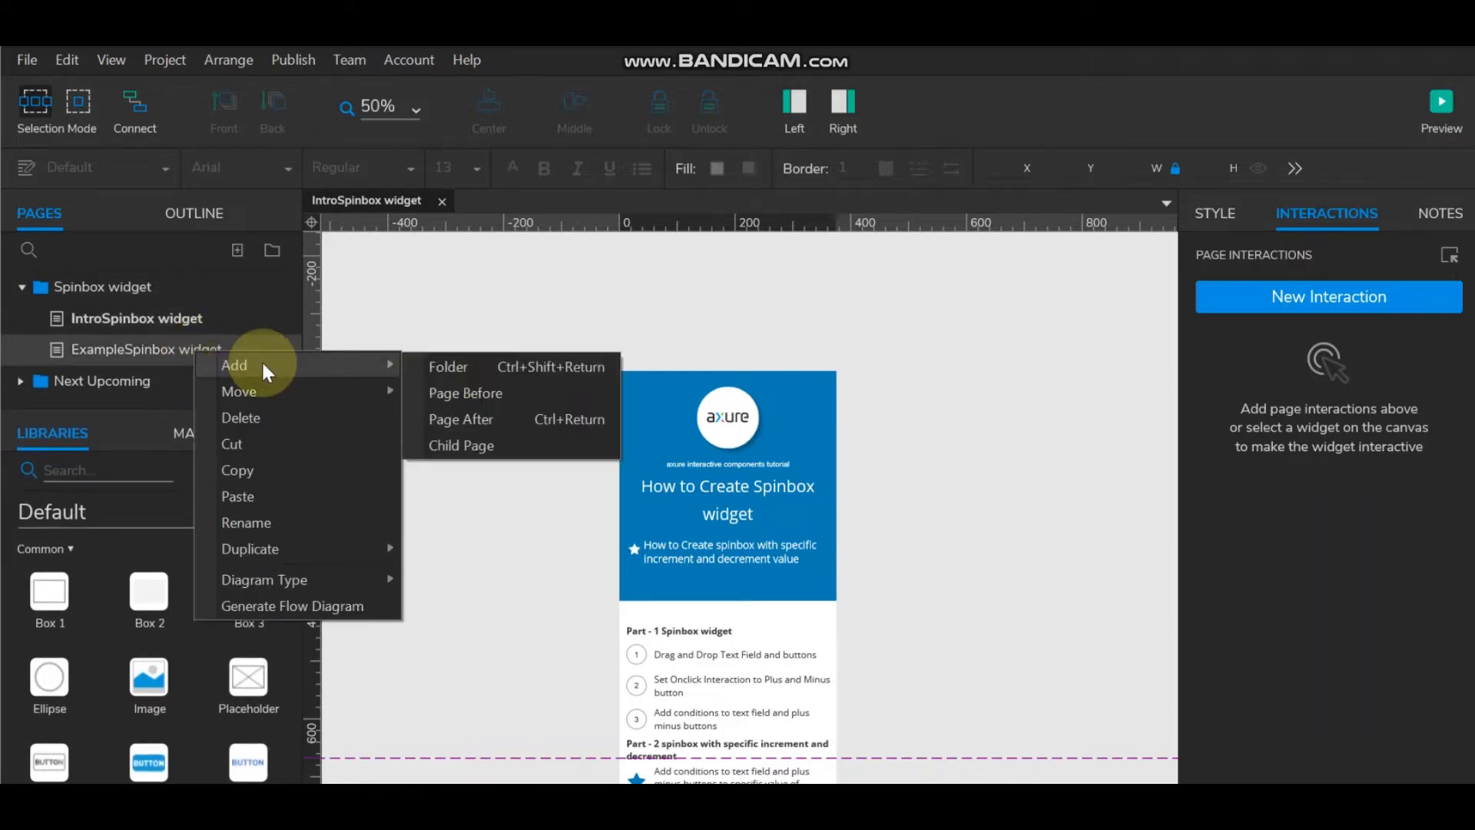
click(471, 420)
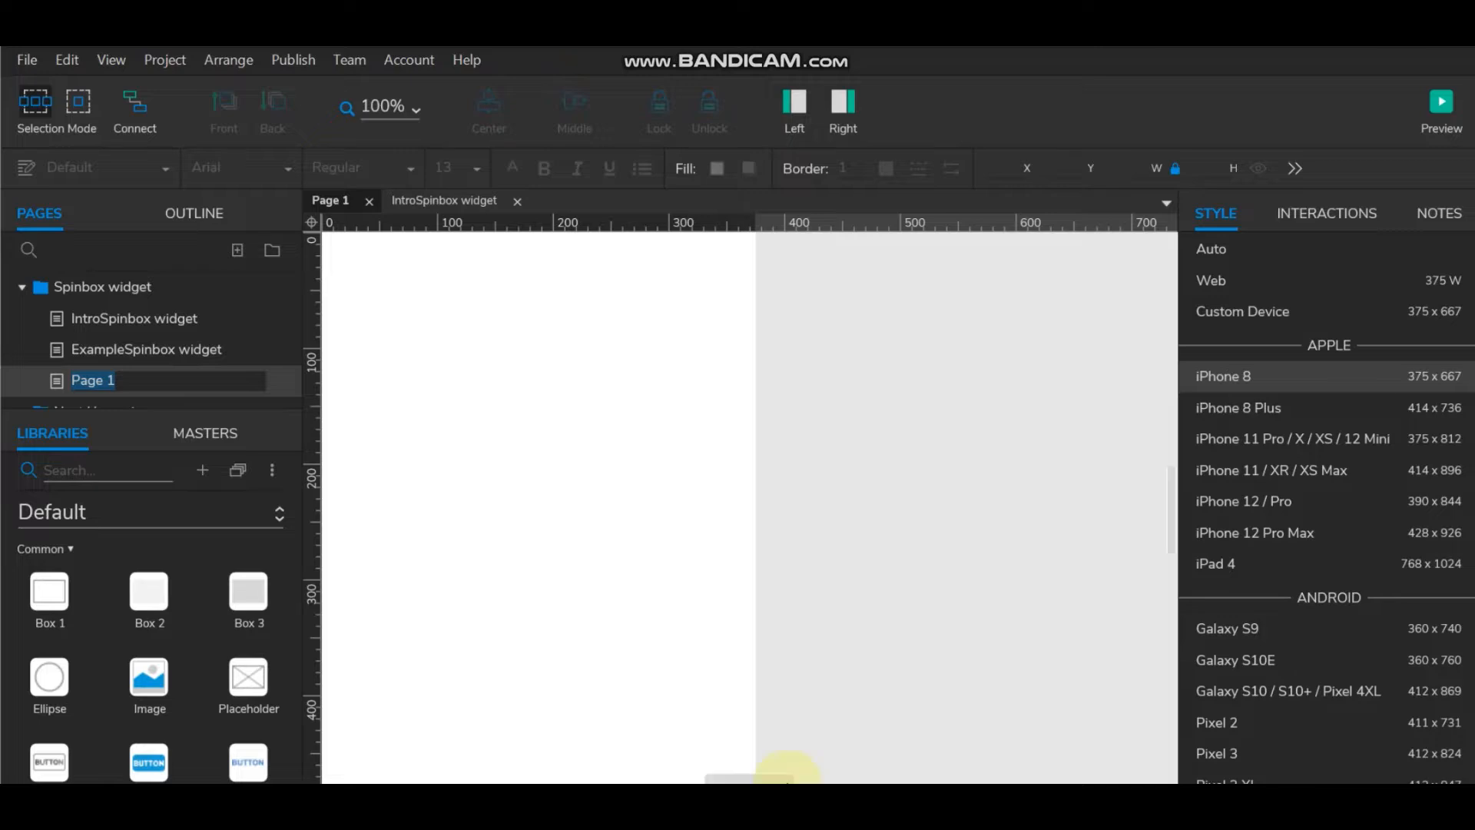
drag(786, 781, 780, 778)
click(767, 618)
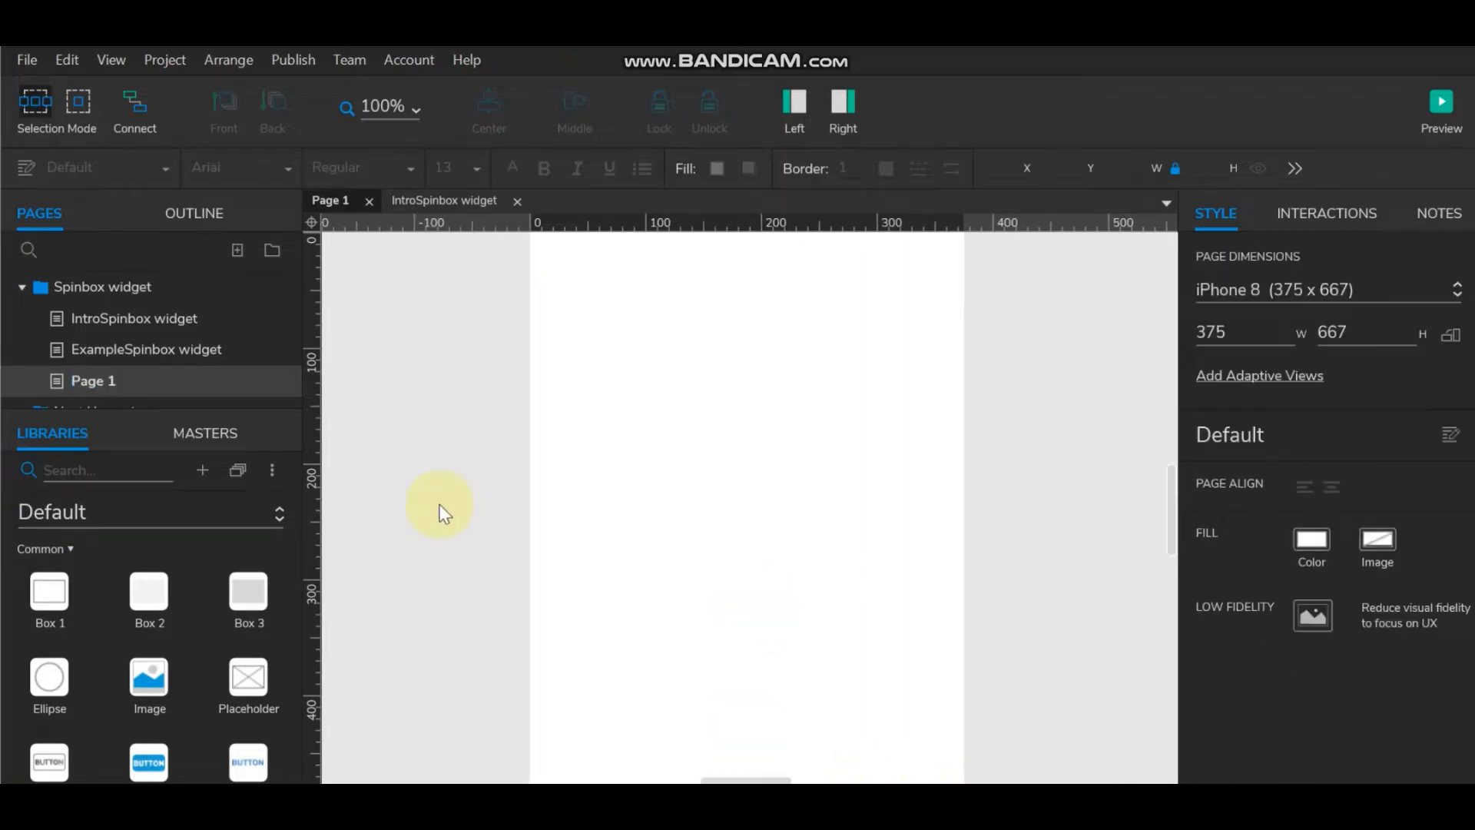
Step: Place a Text Field from the widget library onto Page 1
drag(181, 407, 196, 268)
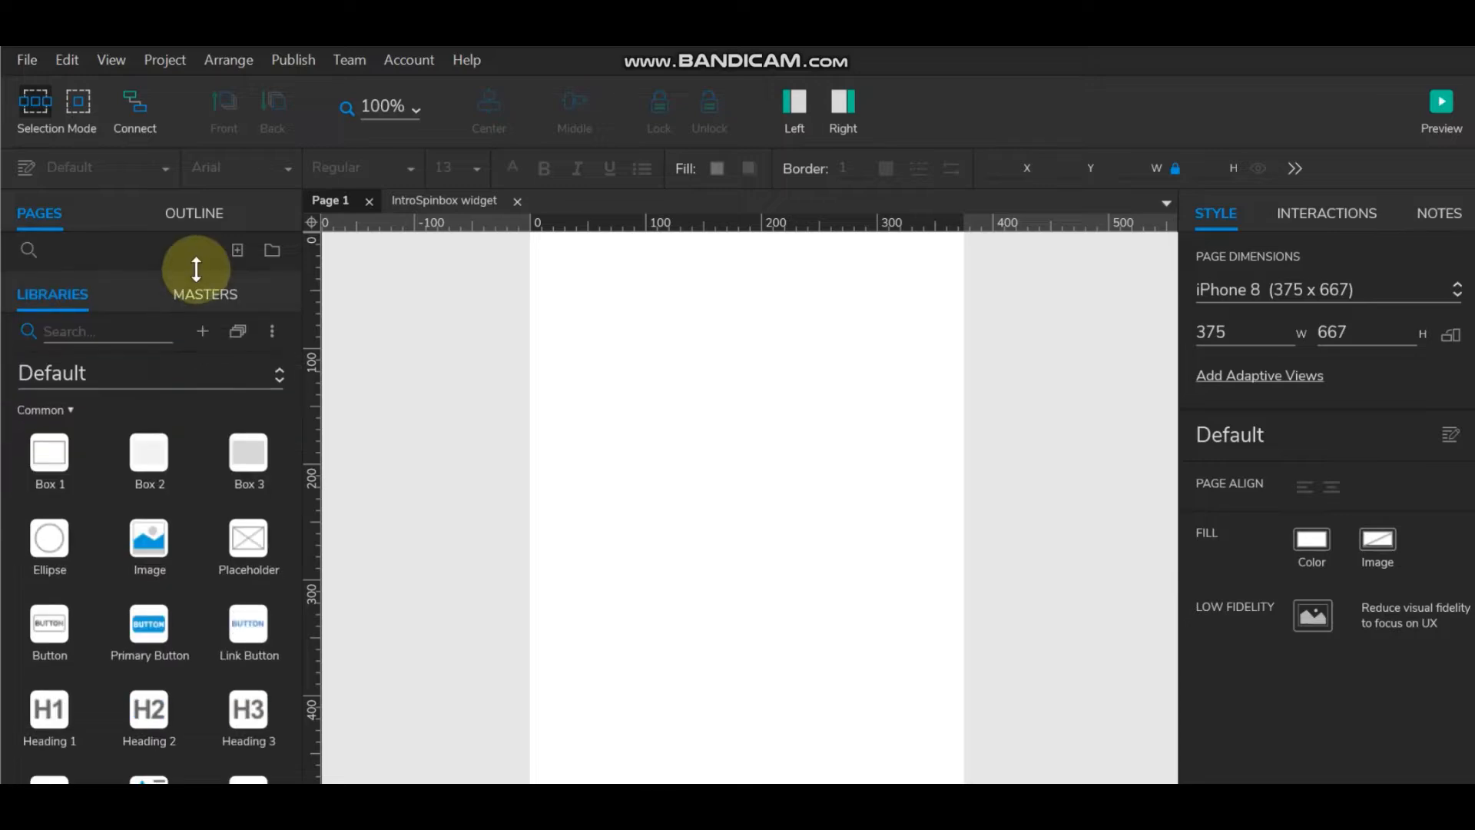
scroll(169, 653, down, 3)
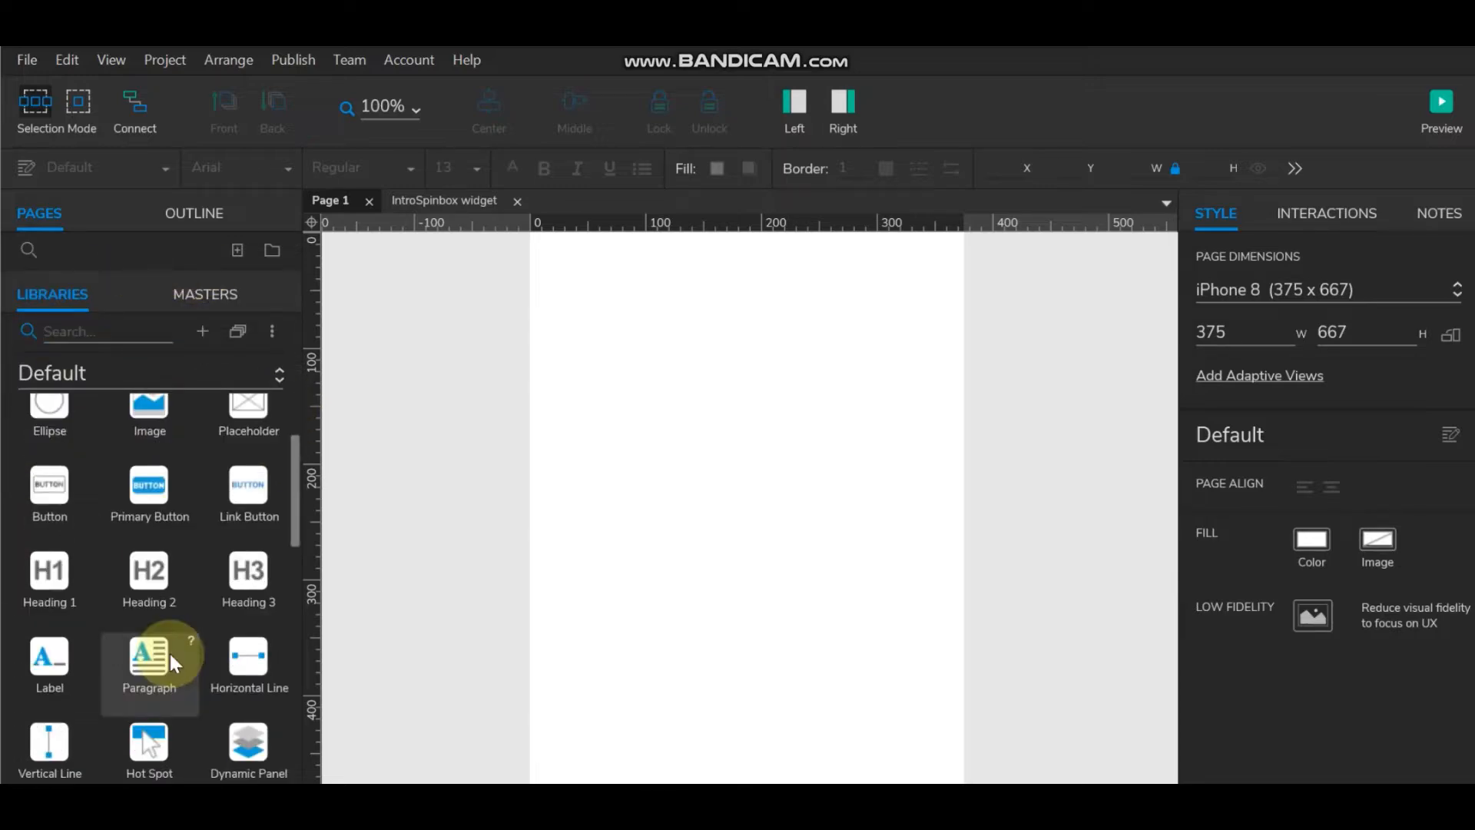
scroll(169, 653, down, 3)
scroll(134, 675, down, 3)
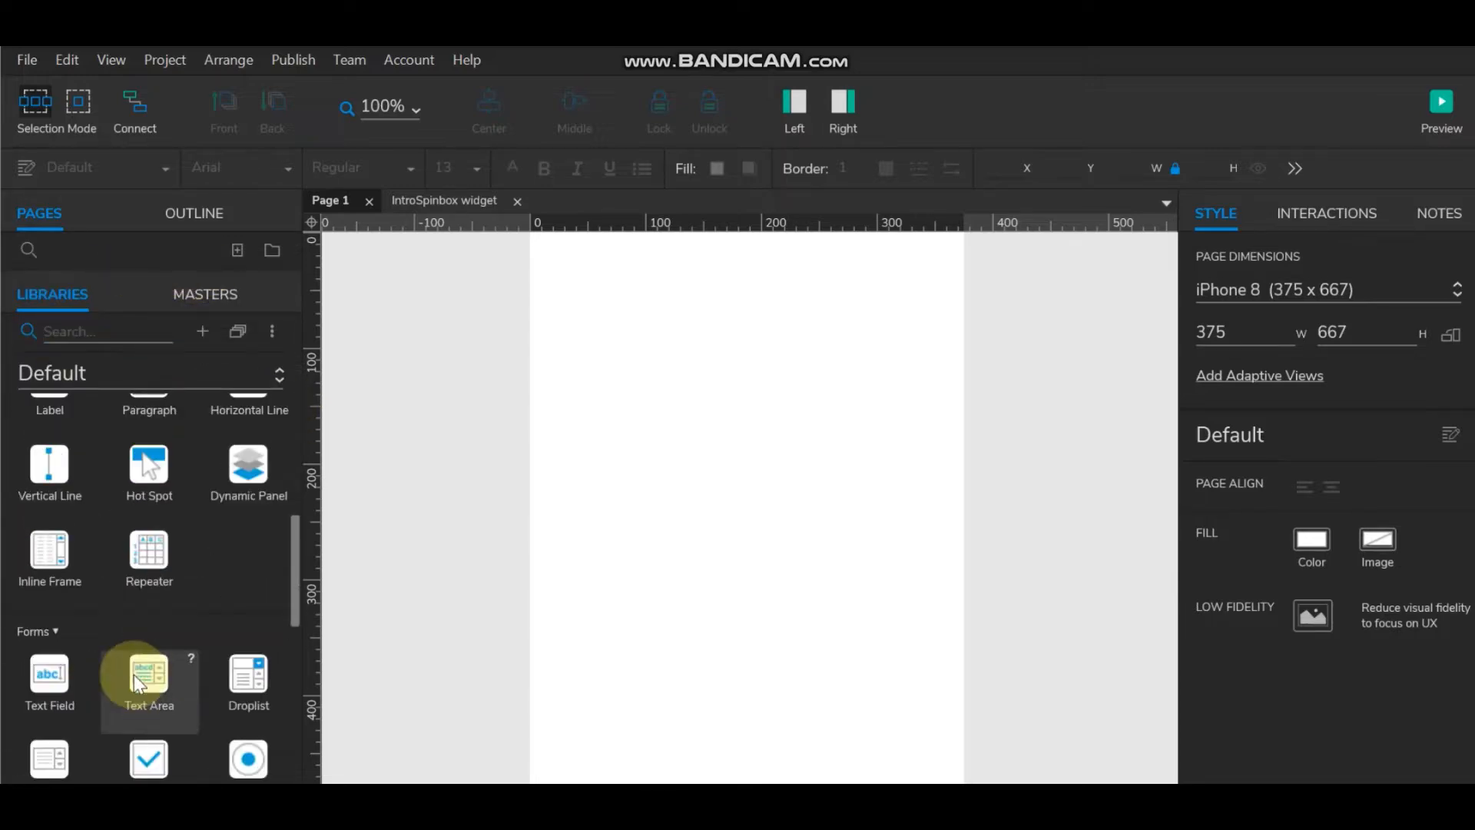
drag(54, 676, 603, 422)
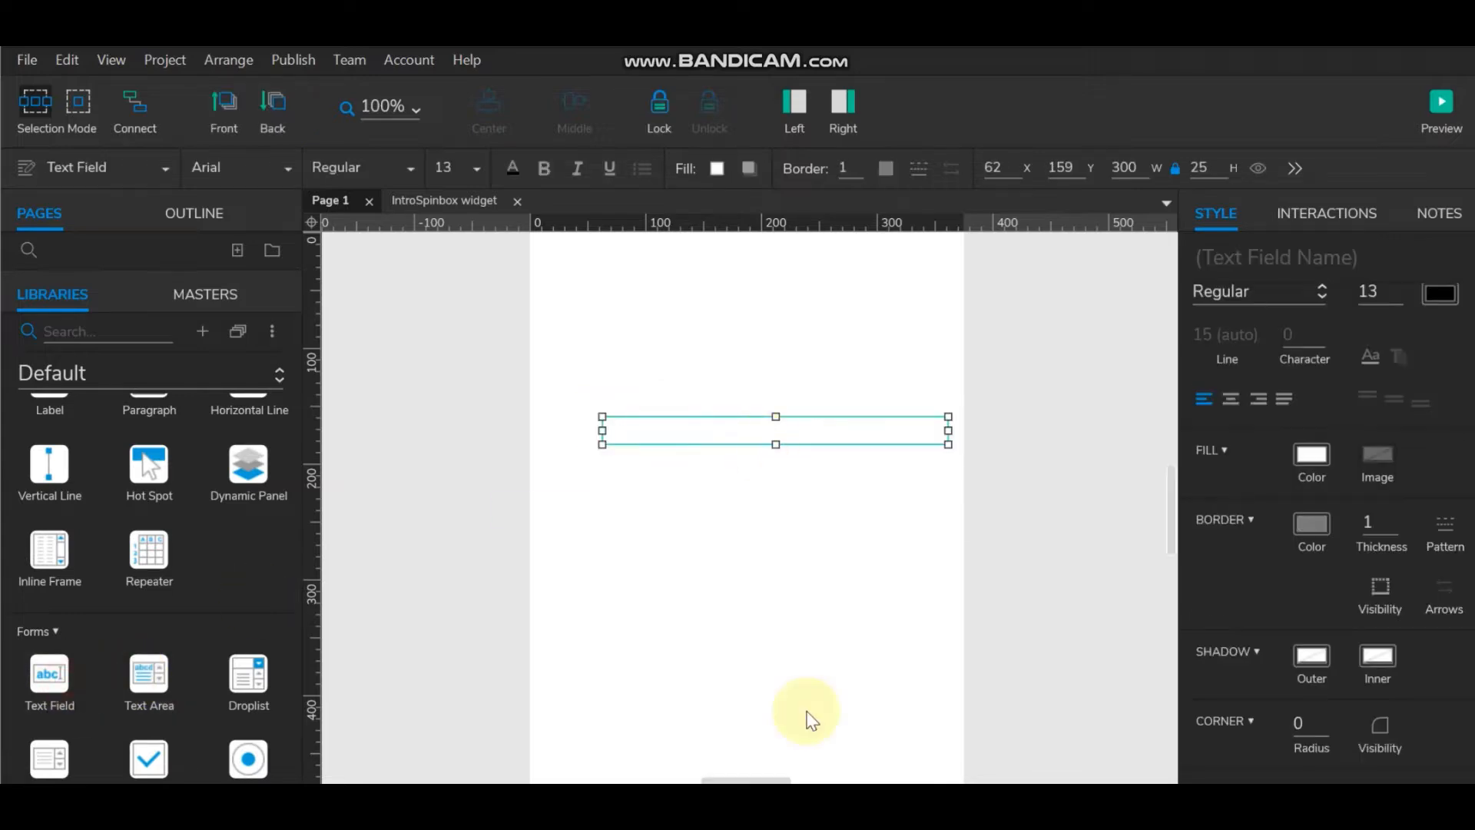
scroll(93, 507, up, 6)
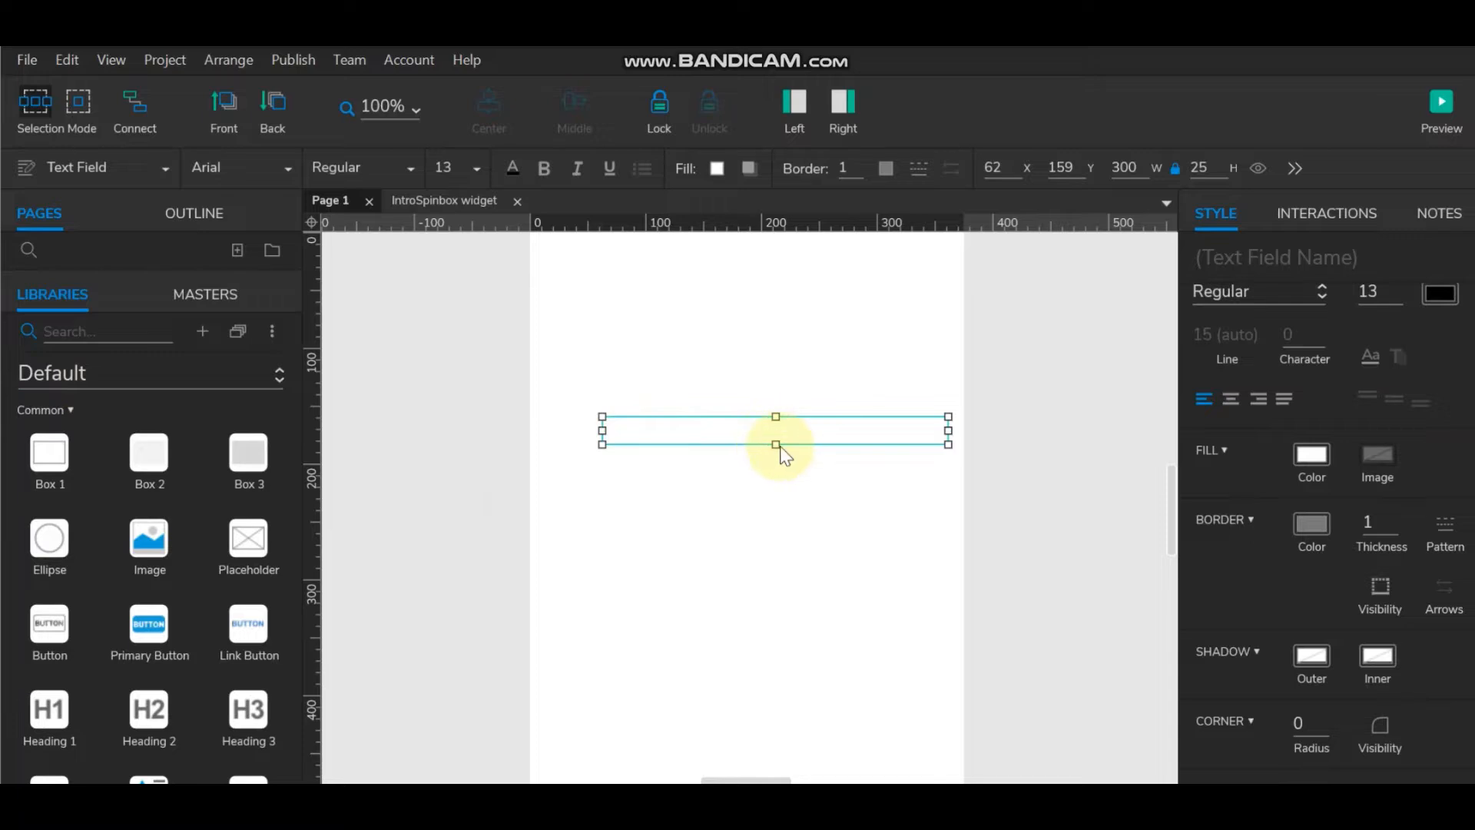
Step: Resize the text field to 108×40 and move it further left
drag(776, 444, 778, 464)
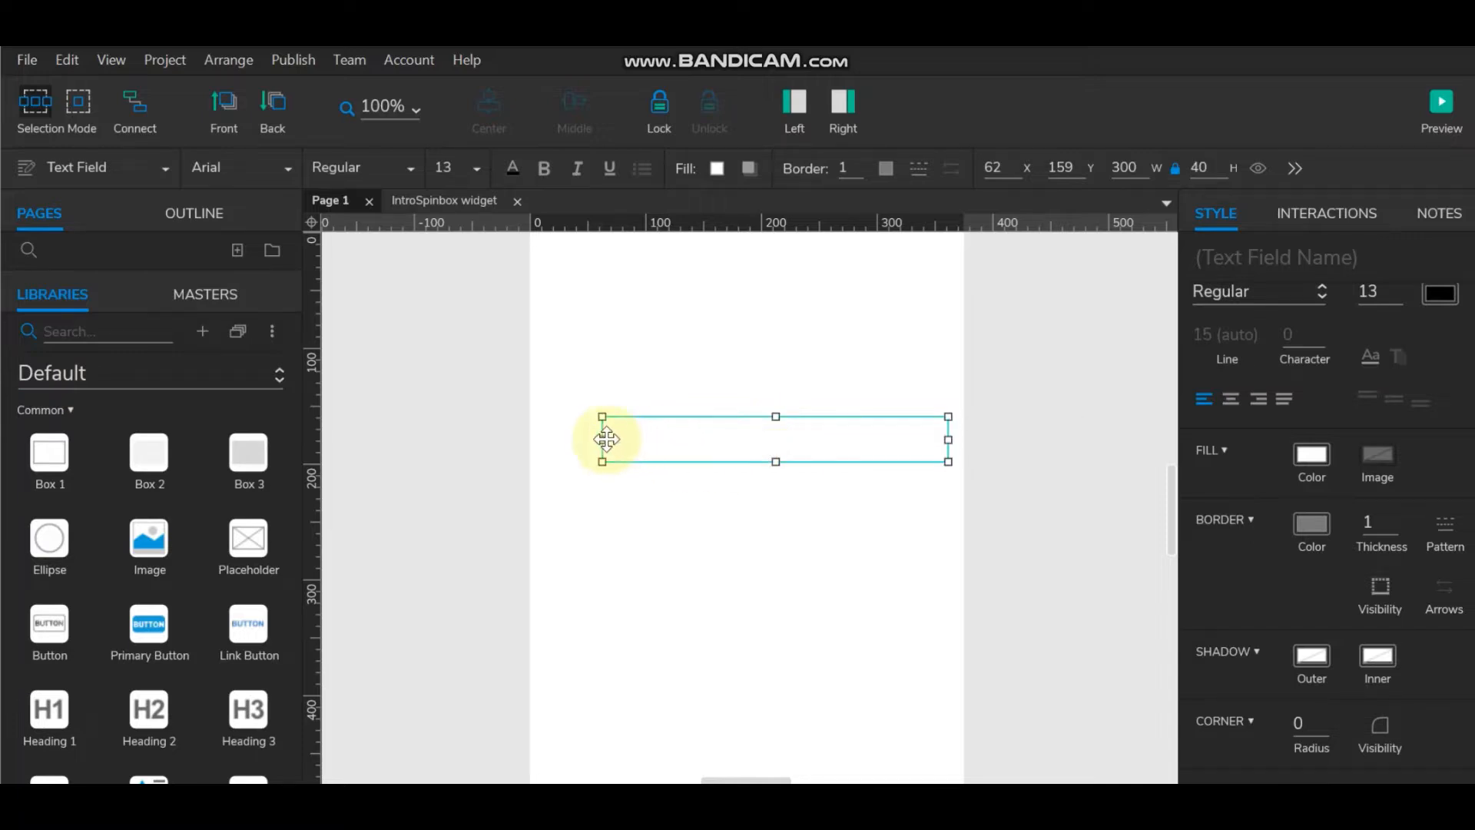
drag(607, 439, 770, 439)
drag(872, 451, 758, 388)
click(942, 484)
click(767, 461)
click(988, 445)
click(757, 464)
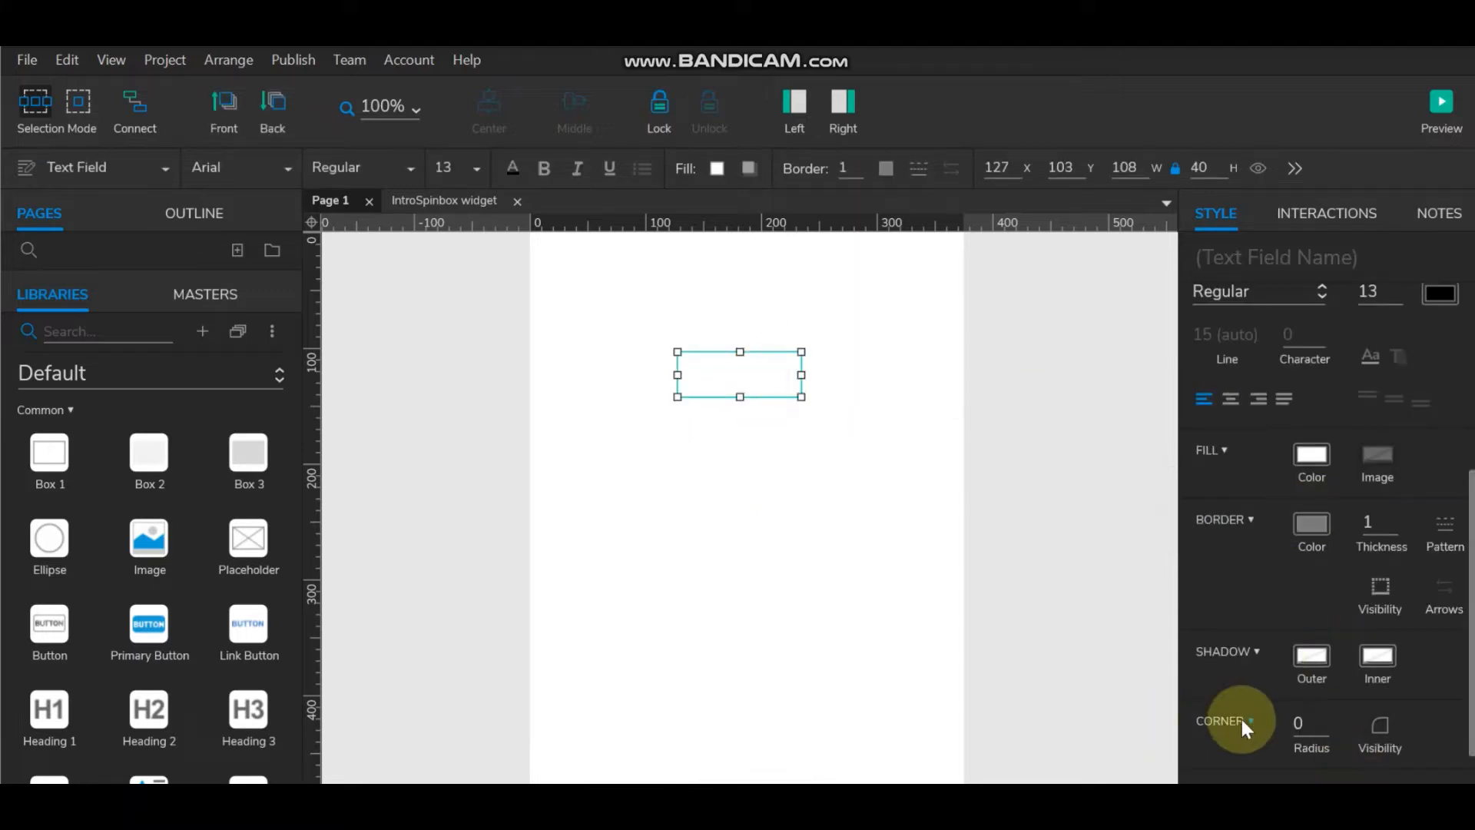
Step: Set the text field's corner radius to 5
click(1298, 722)
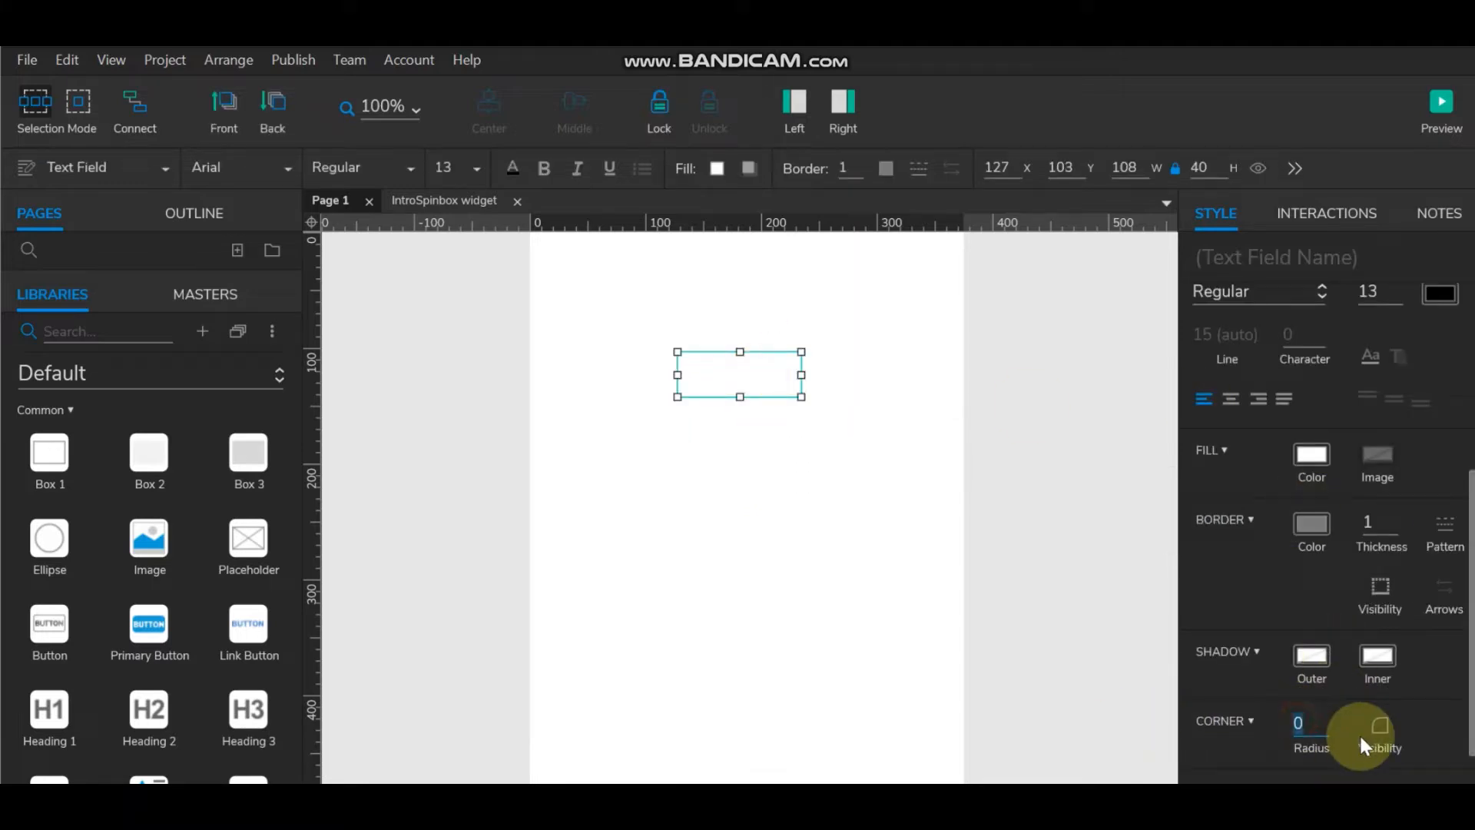
text(5)
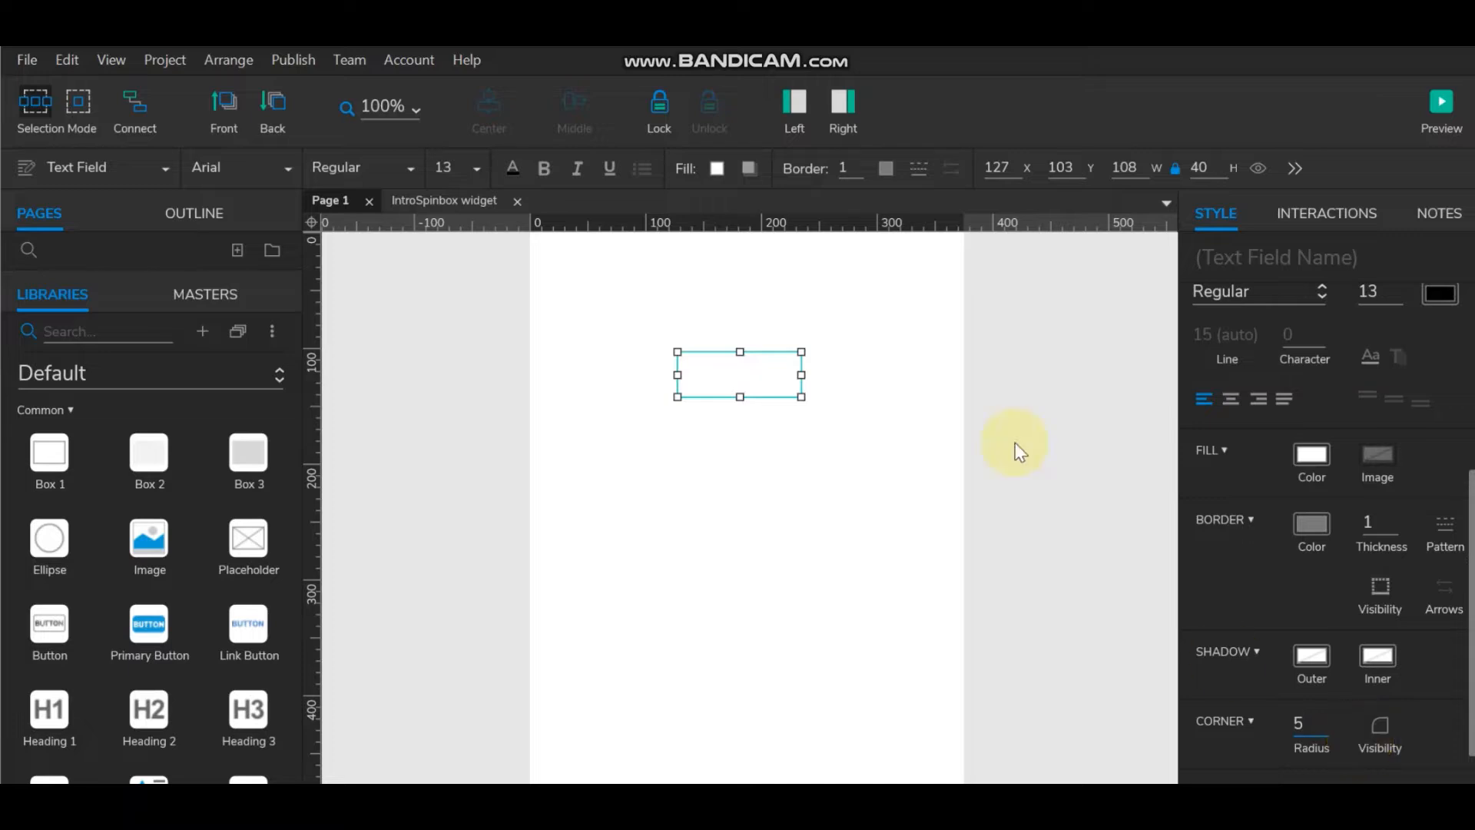
click(824, 464)
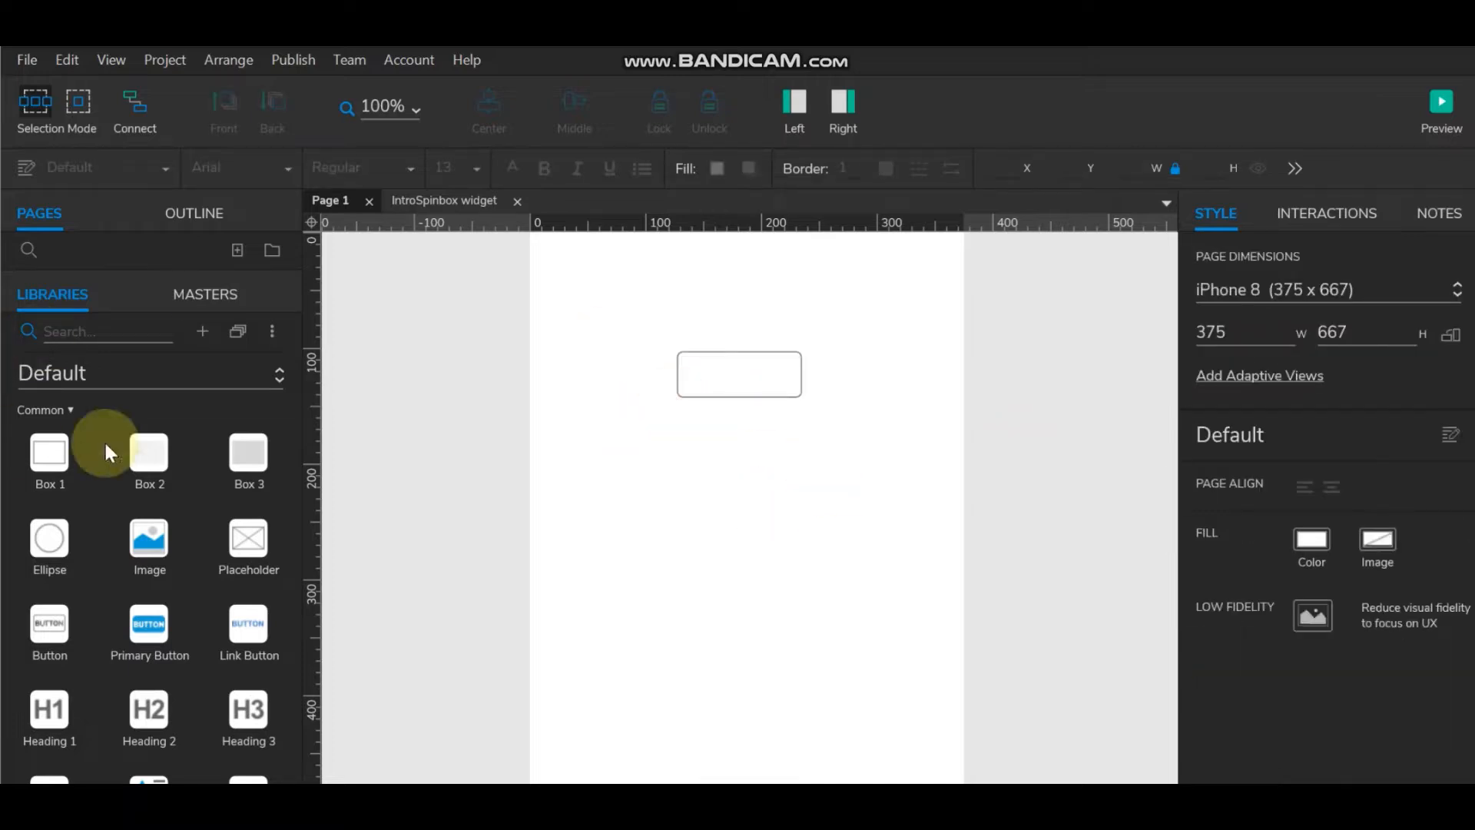
Step: Search the Icons library for 'plu' and place a Plus Circle icon right of the text box
click(155, 376)
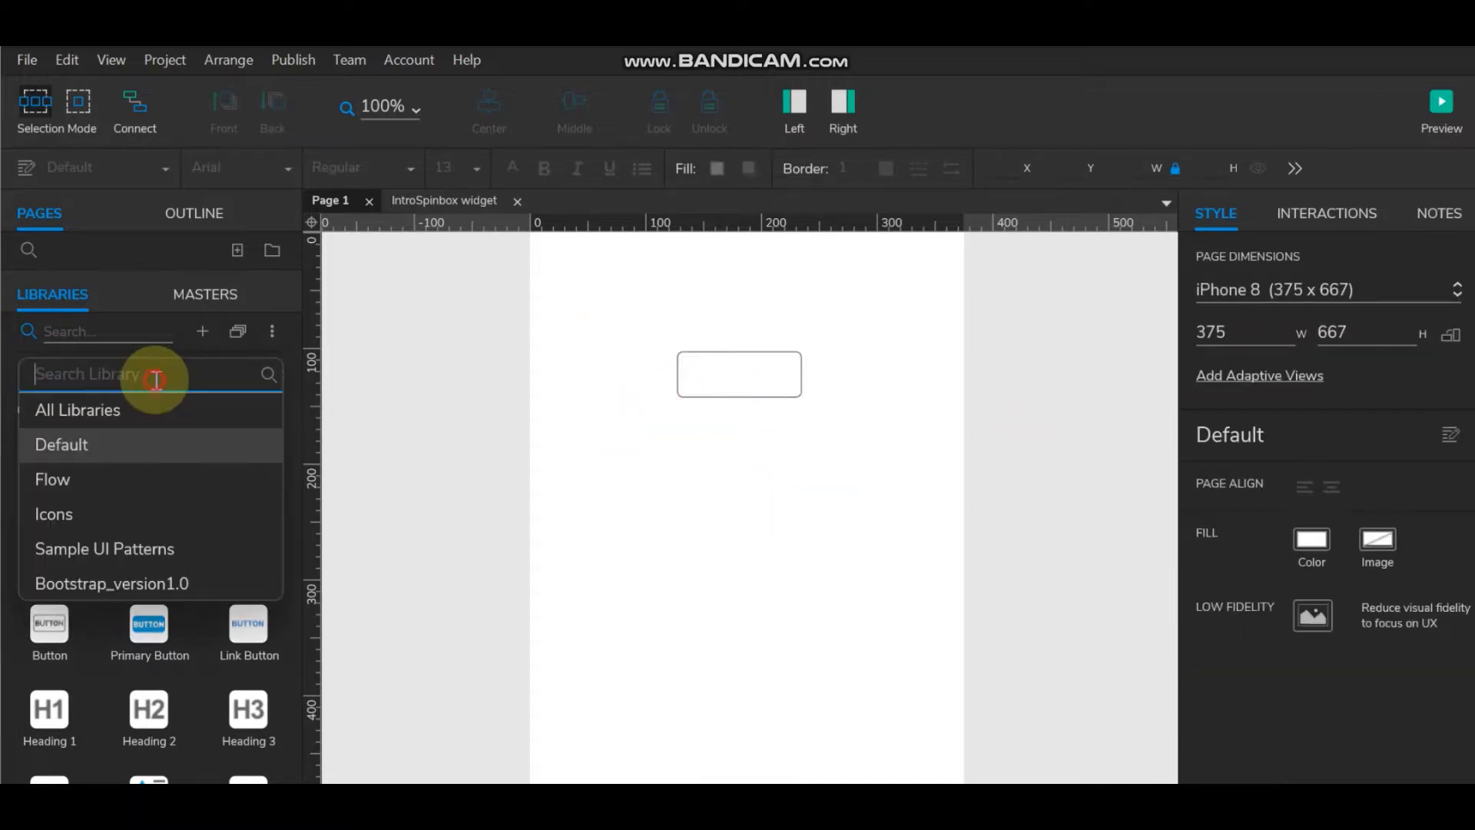
click(95, 512)
click(83, 333)
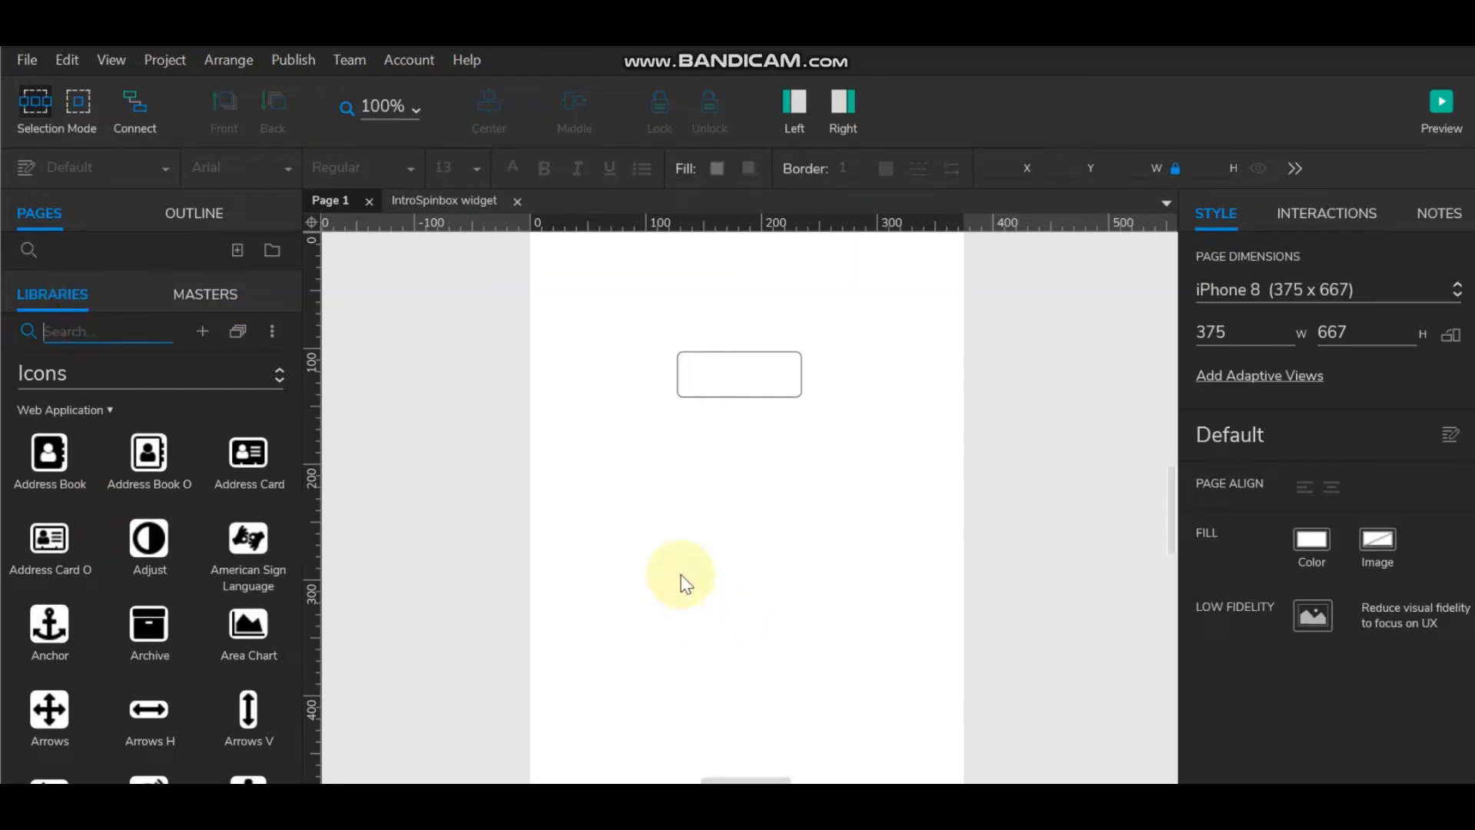
text(p)
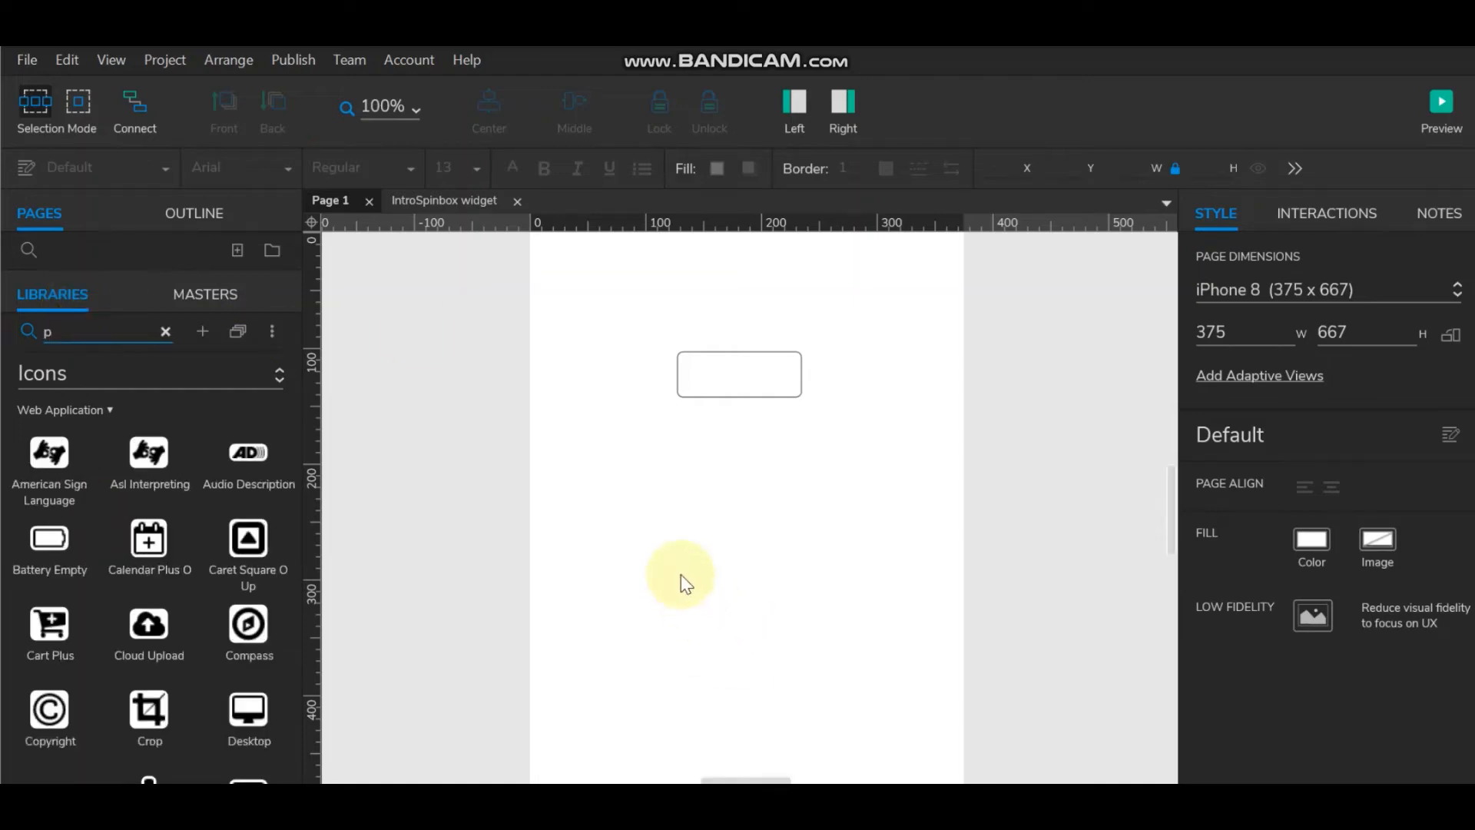
text(lu)
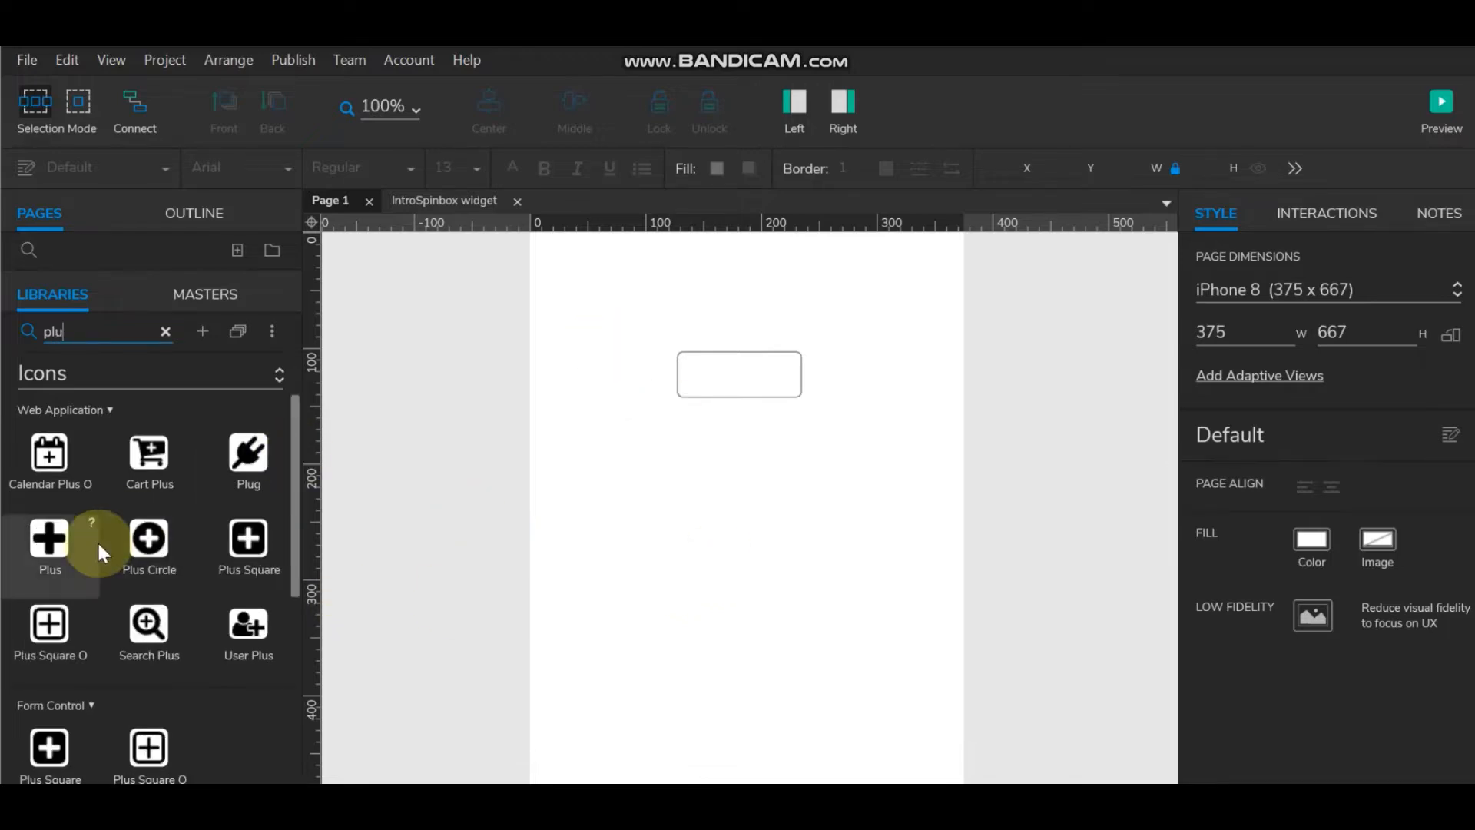
drag(148, 538, 843, 381)
drag(99, 331, 17, 331)
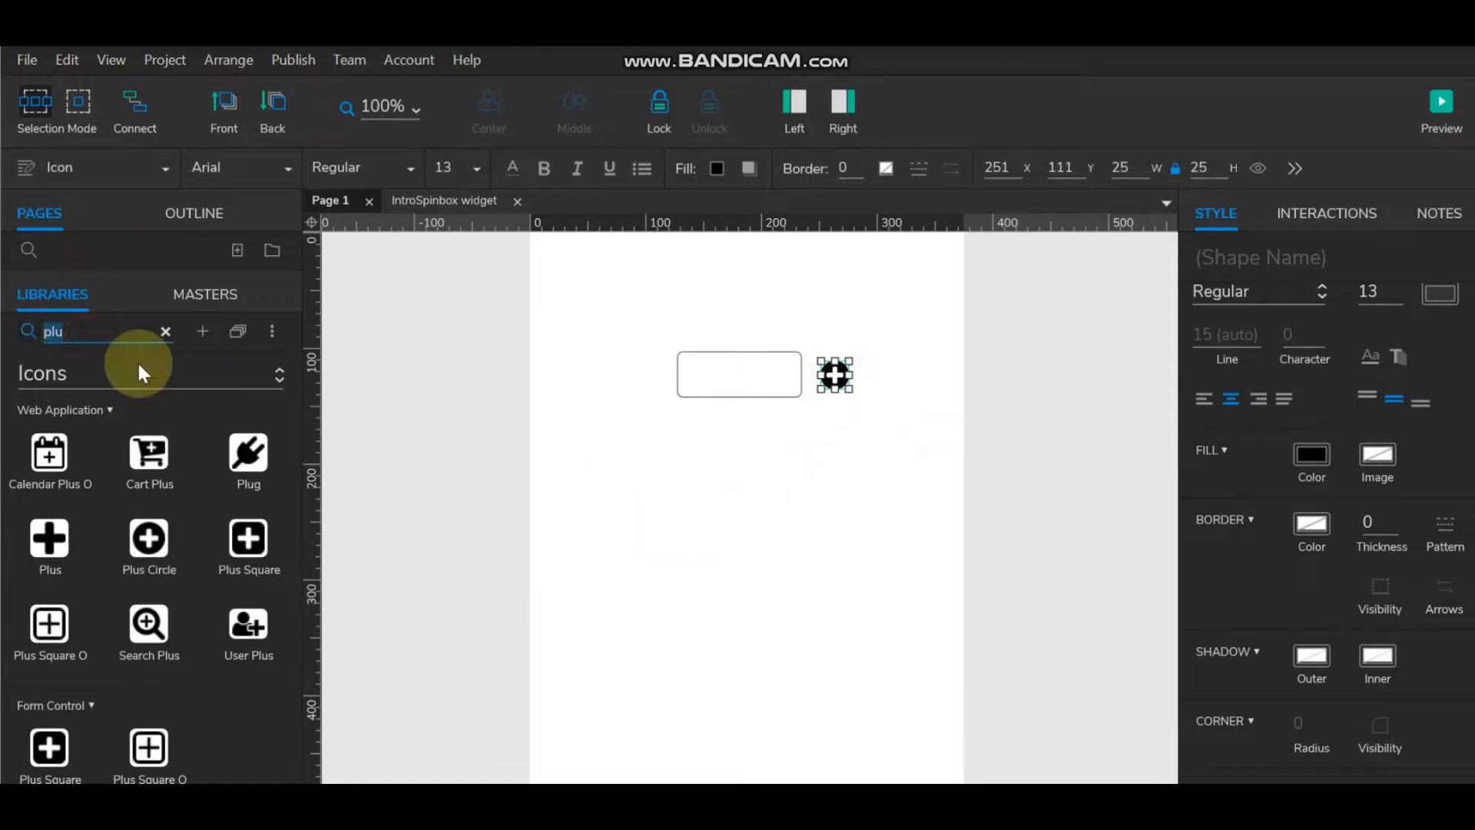
Step: Search 'Minu' and place a Minus Circle icon left of the text box
text(M)
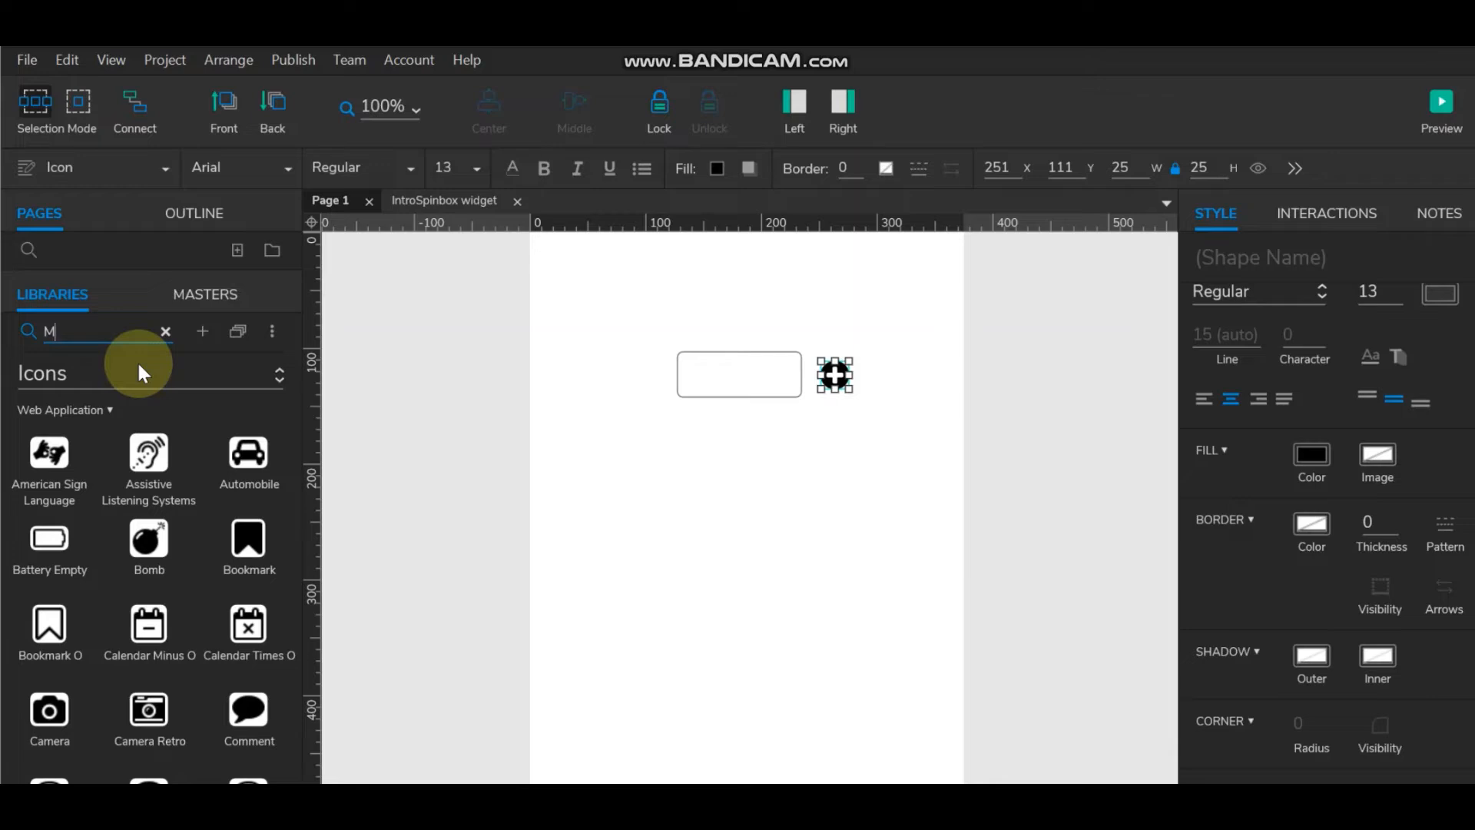
text(inu)
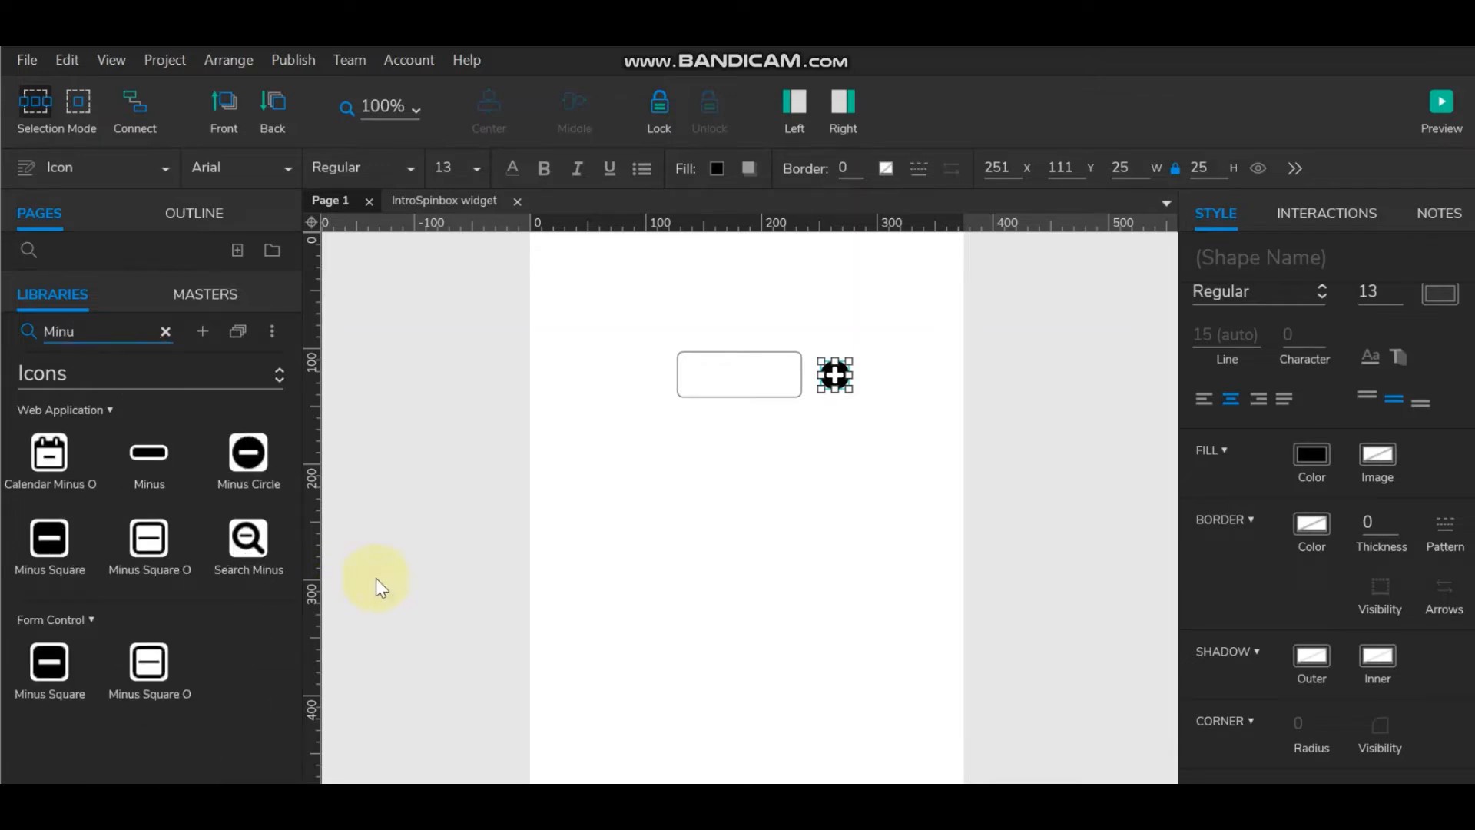
drag(246, 461, 658, 401)
click(836, 376)
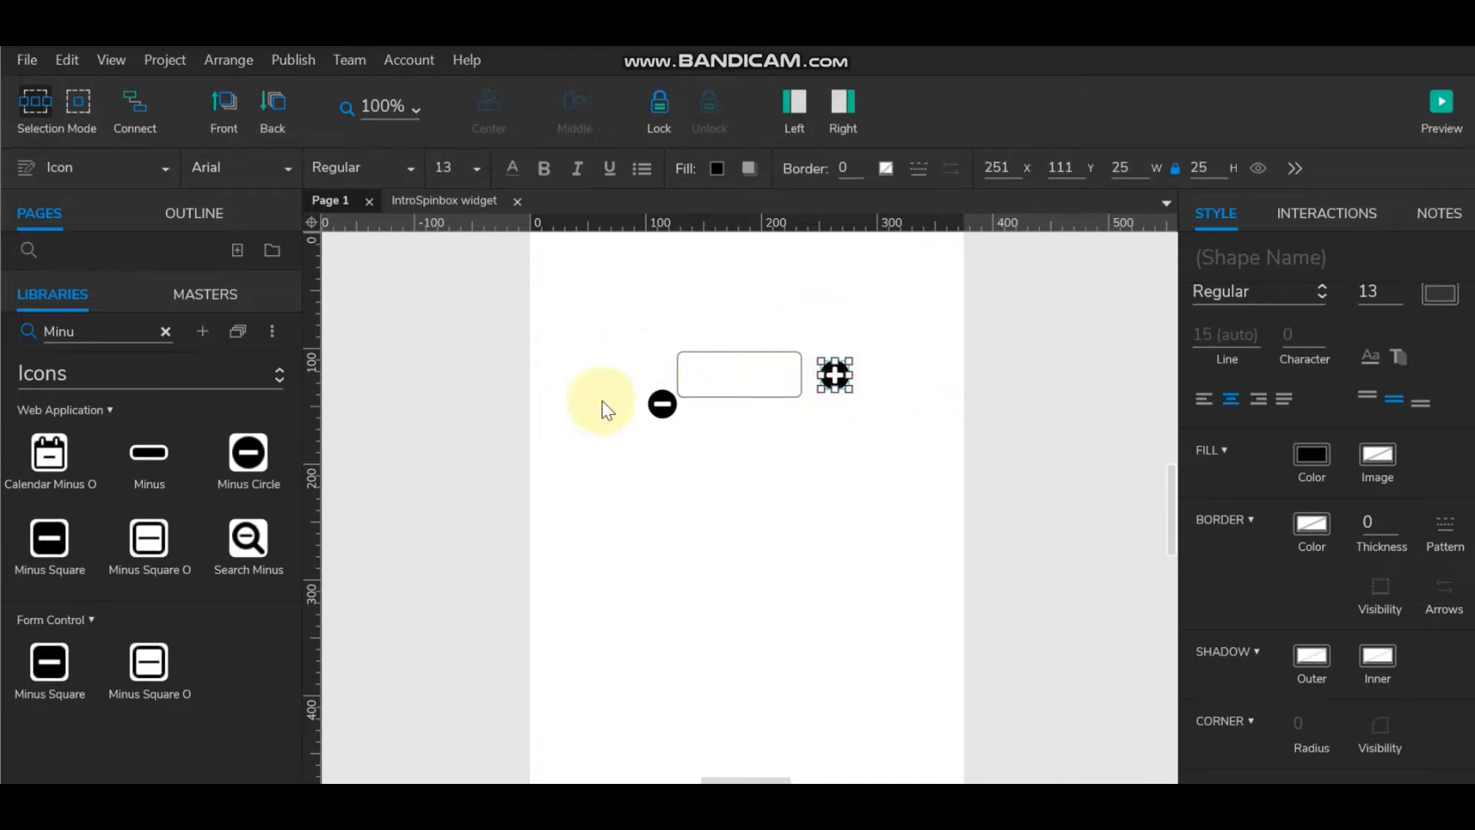
click(663, 402)
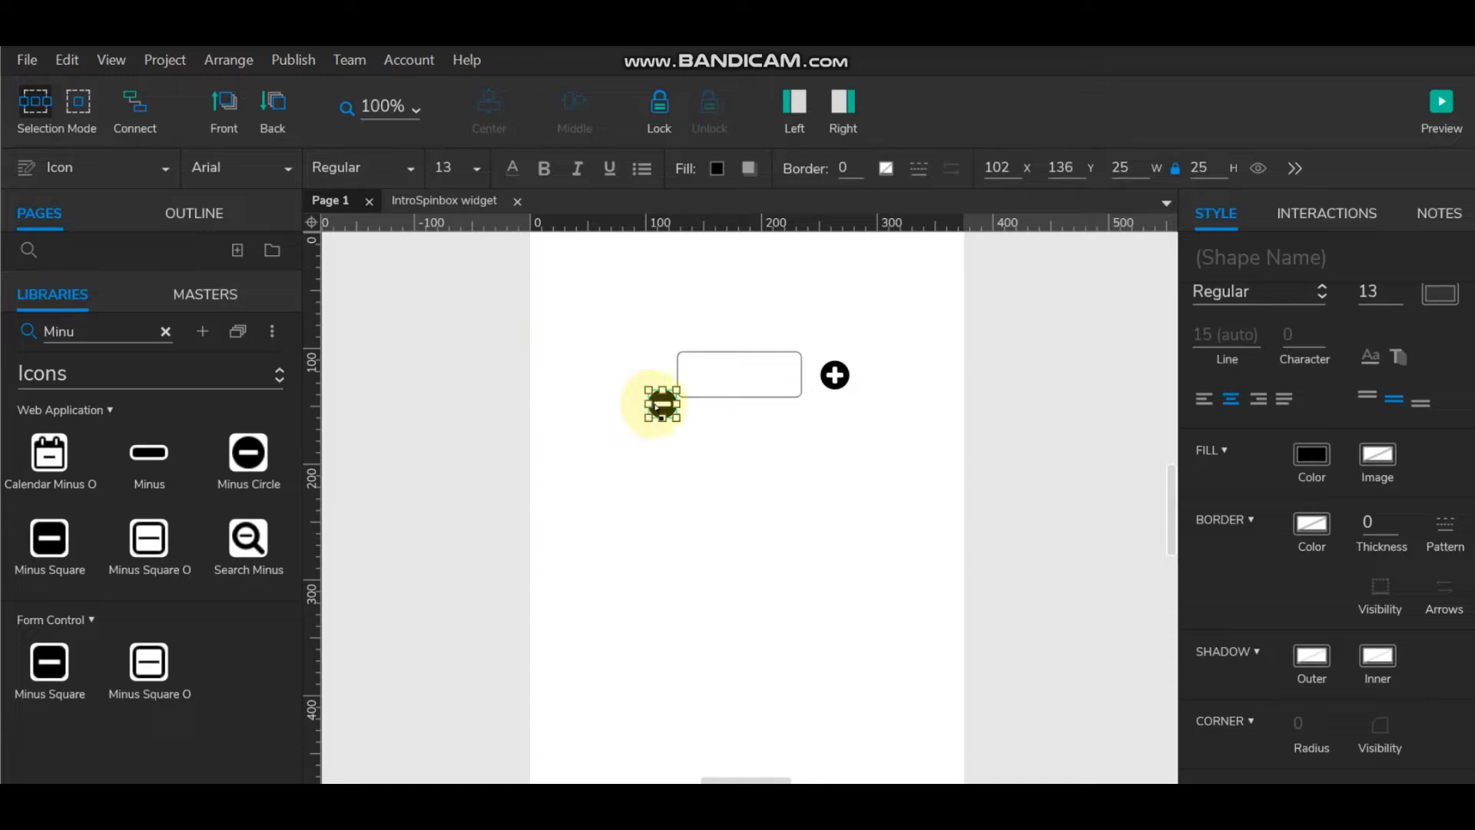
Step: Move the minus icon level with the text box and nudge the plus icon left toward it
drag(663, 405, 653, 377)
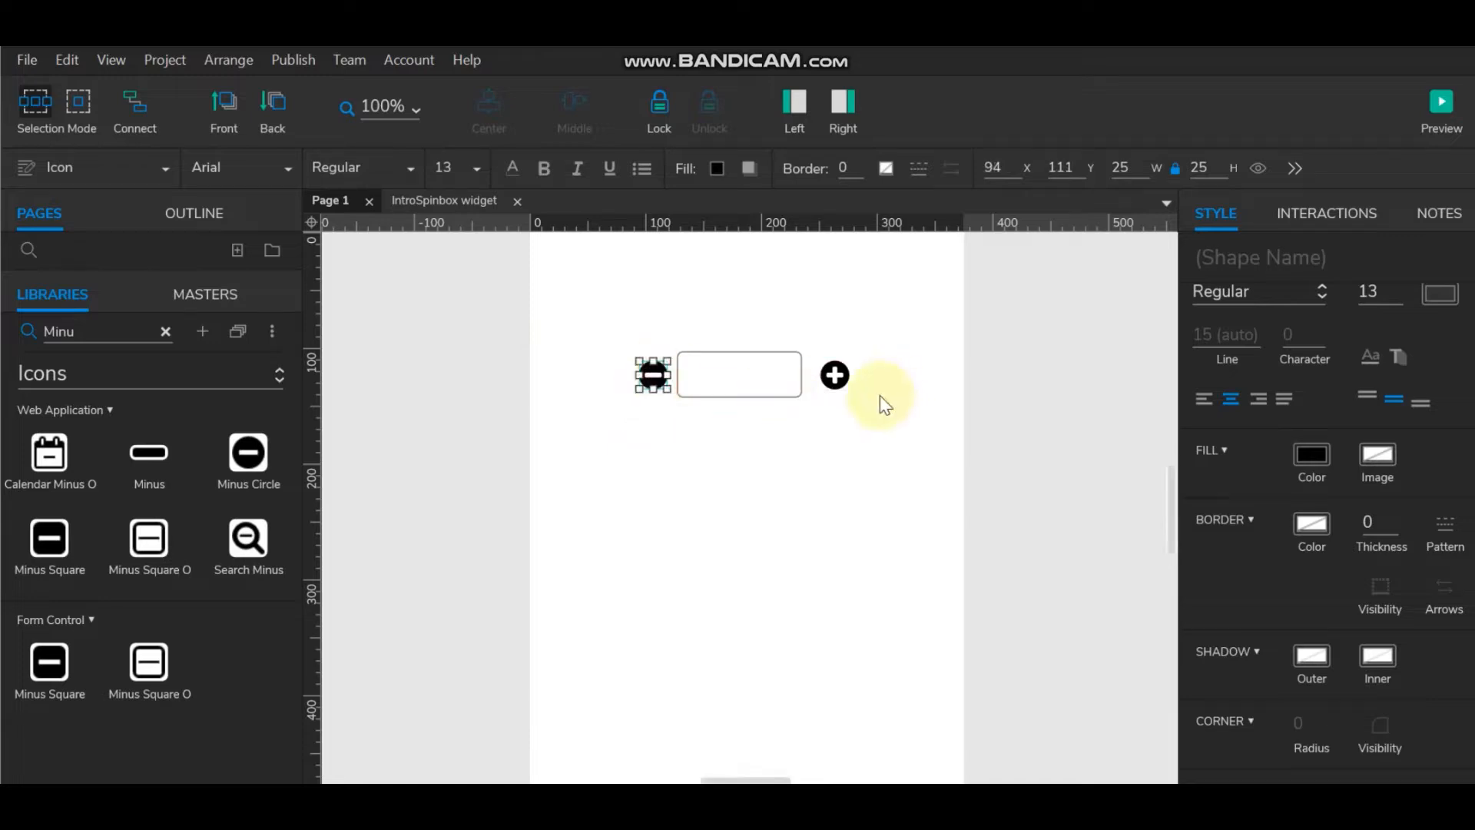
click(836, 375)
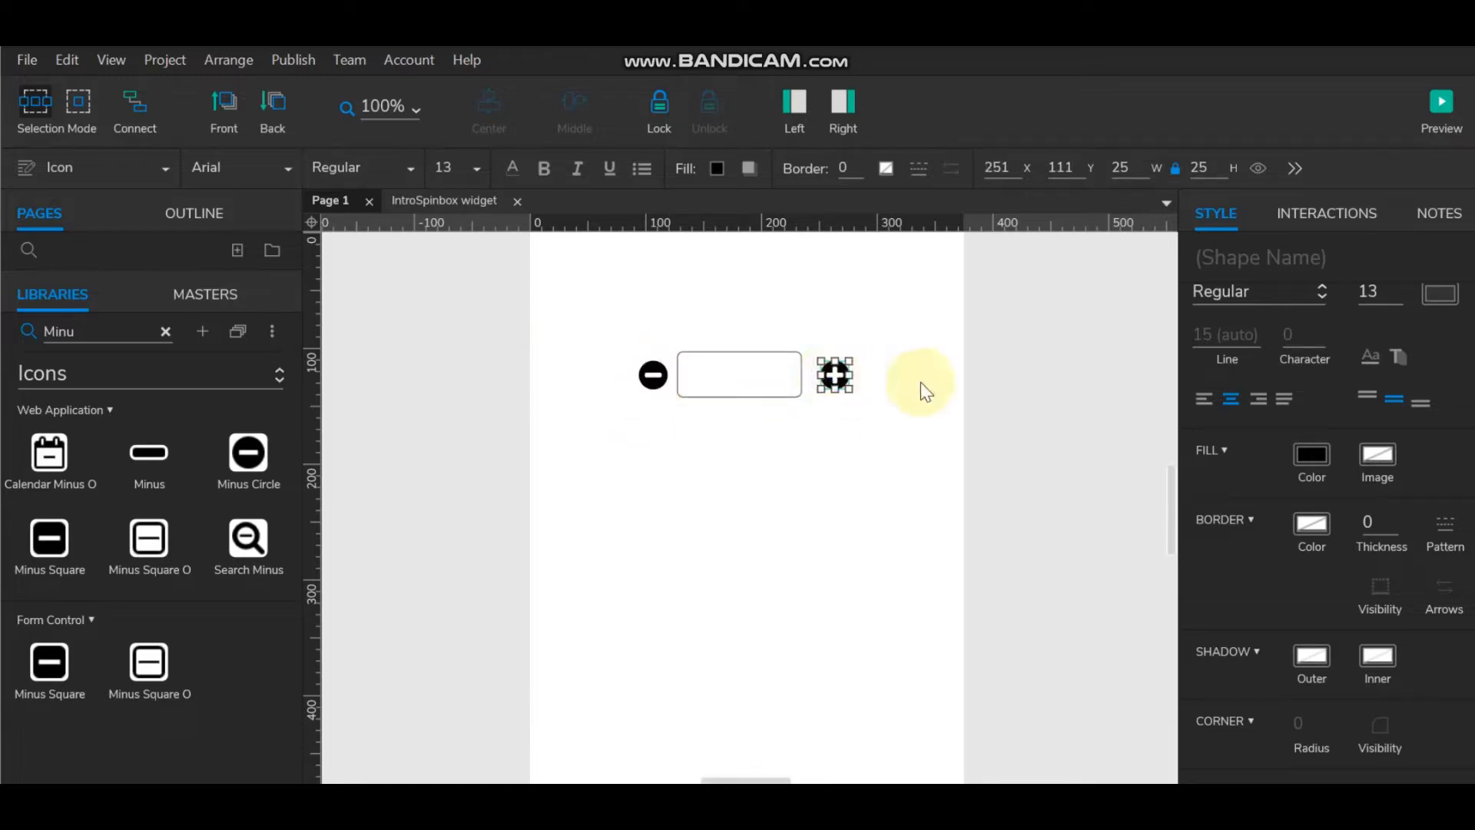
key(Left)
key(Left)
key(Left)
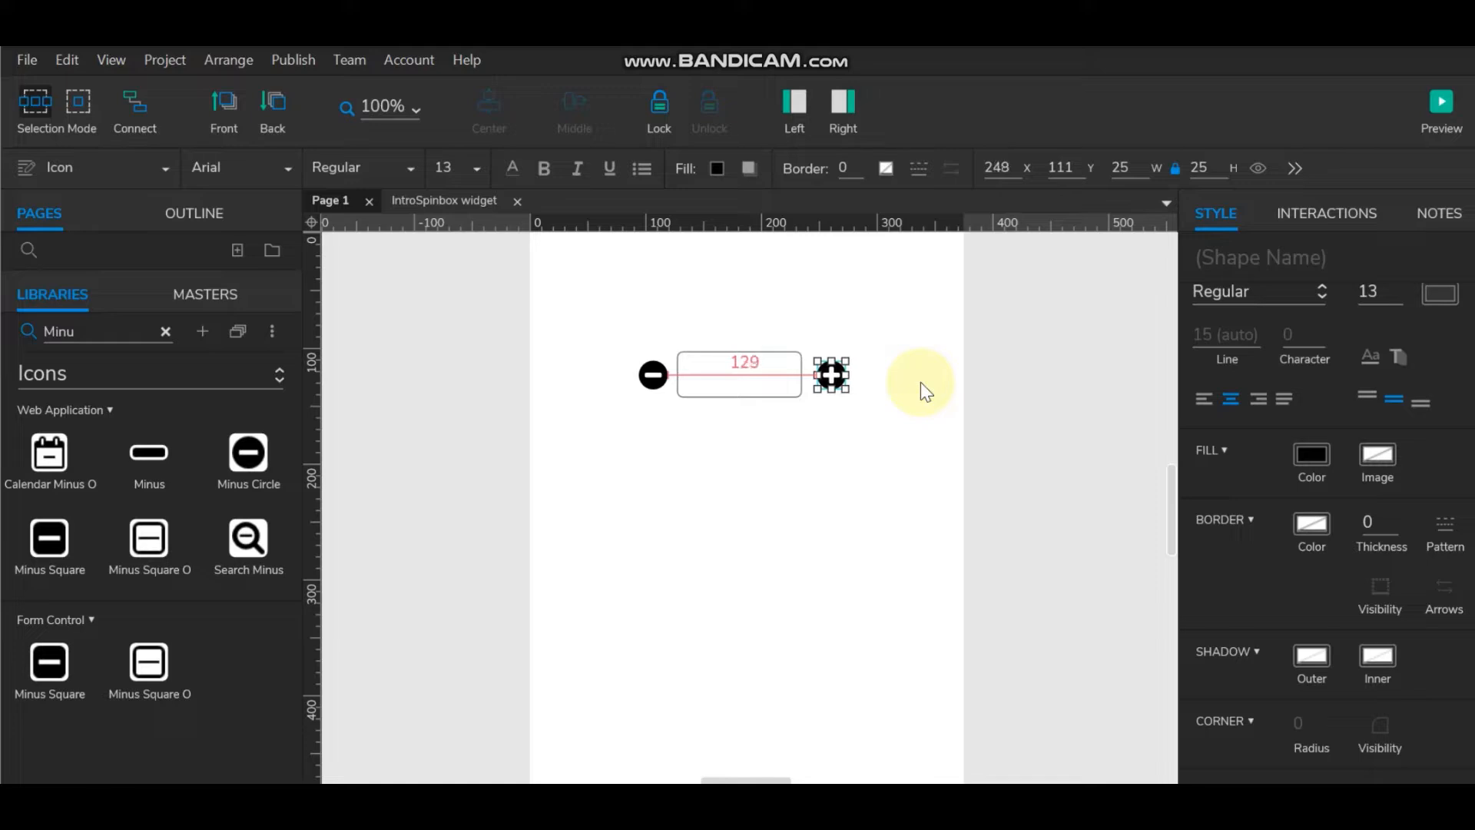
click(892, 421)
click(831, 375)
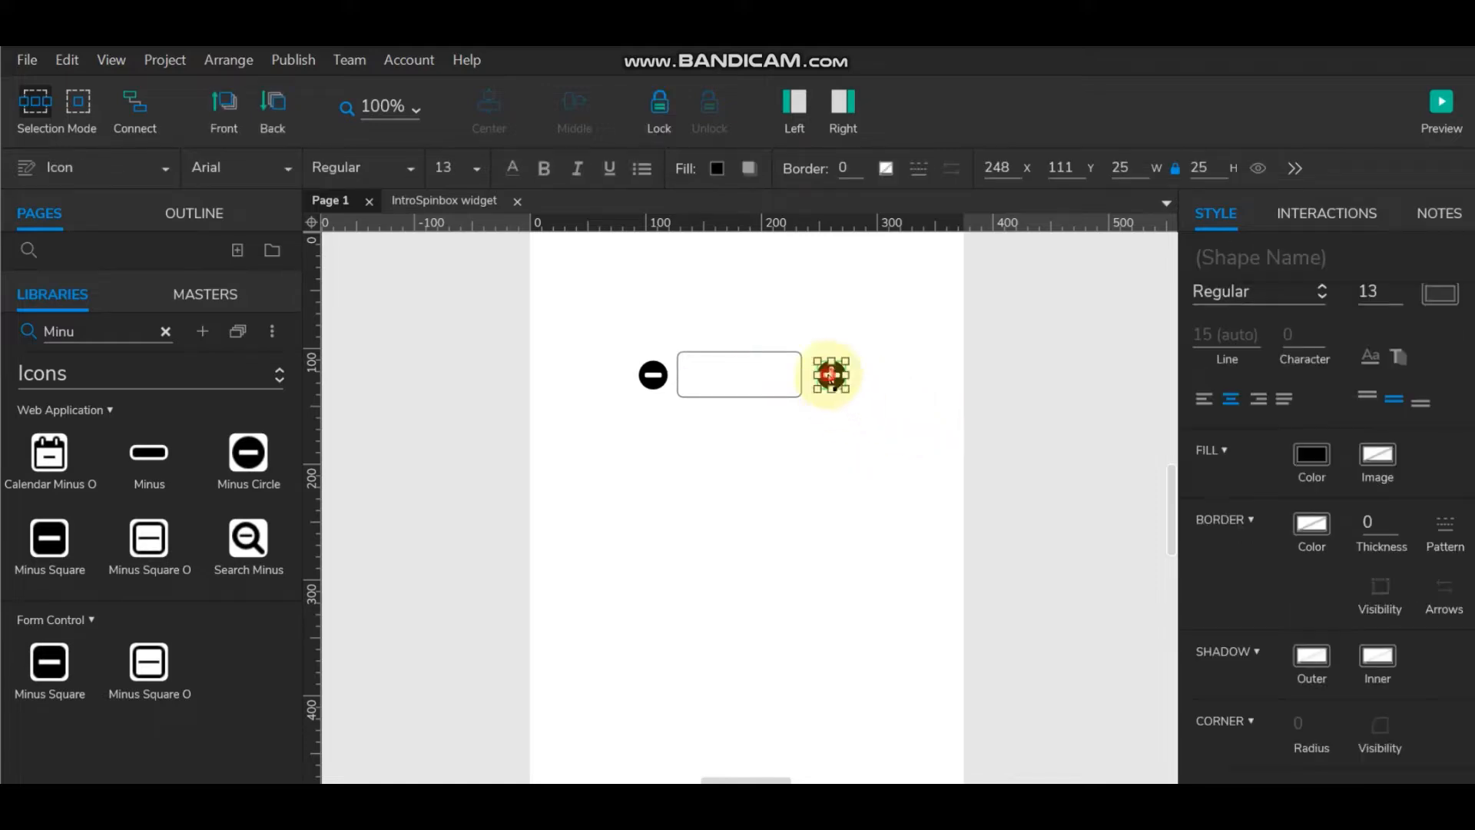
key(Left)
key(Left)
key(Left)
key(Left)
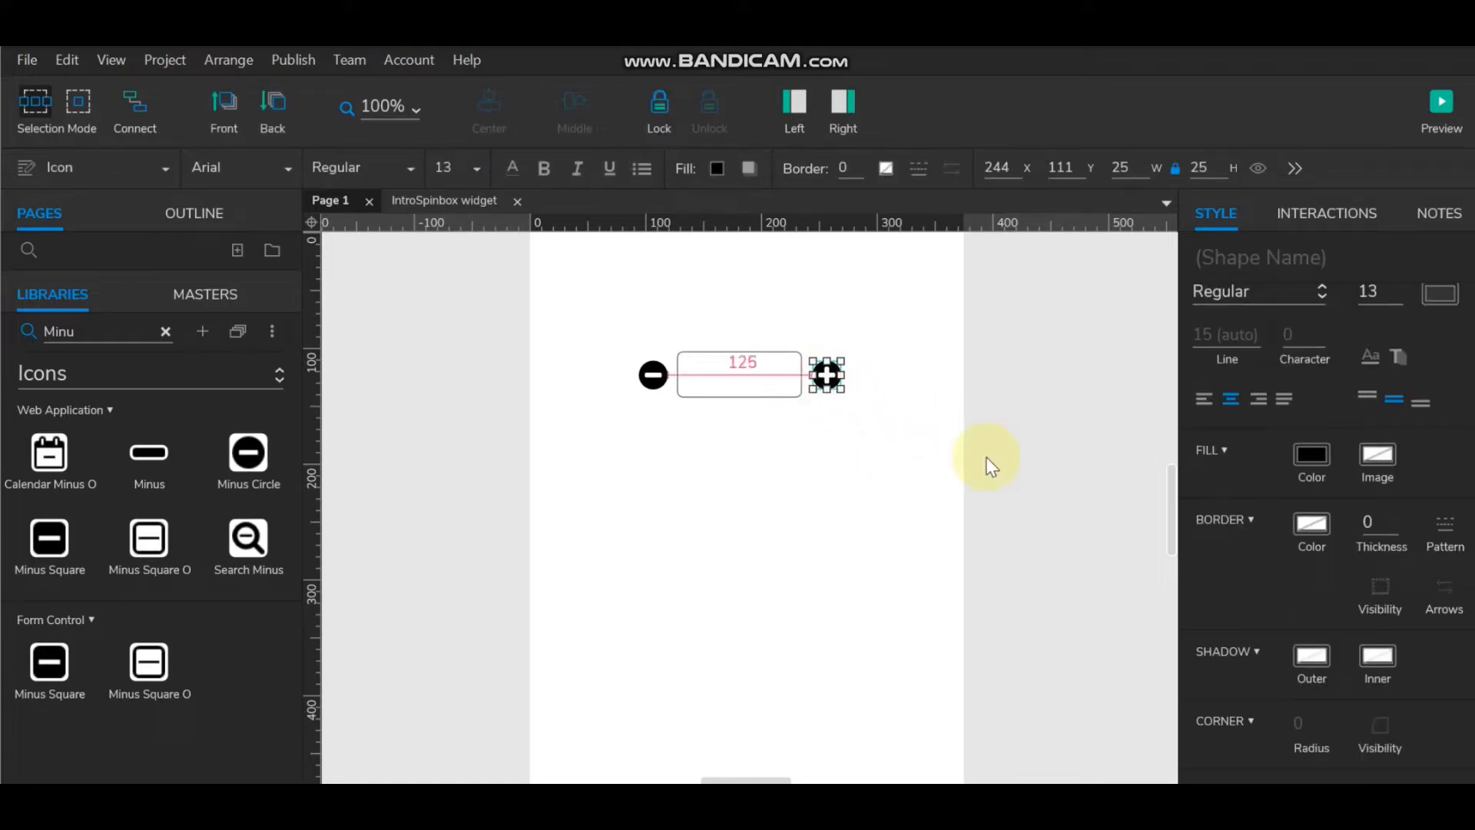
click(789, 436)
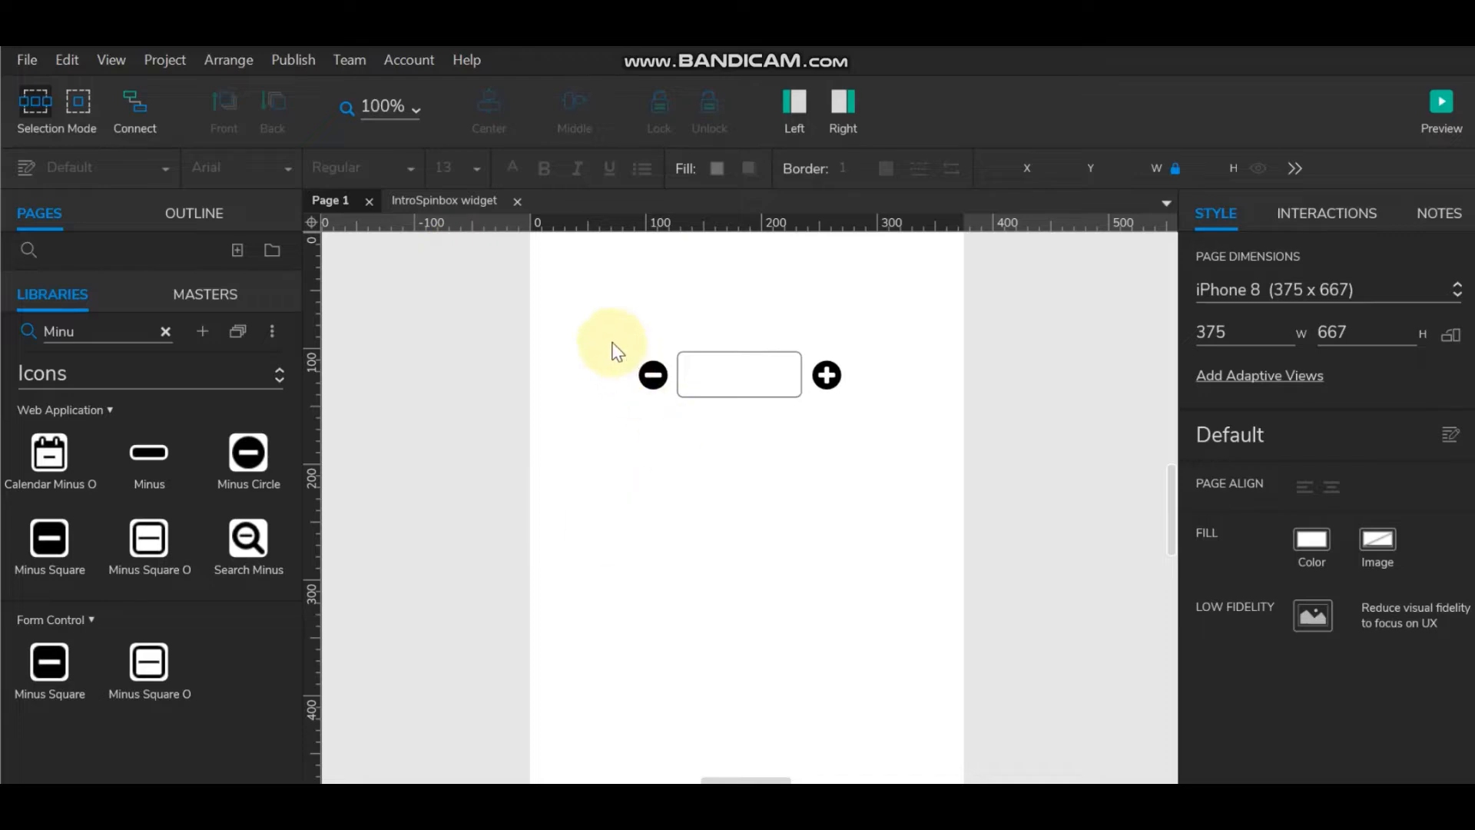
Step: Check the minus–field–plus row alignment and bring up the plus icon's context menu
drag(615, 338, 922, 461)
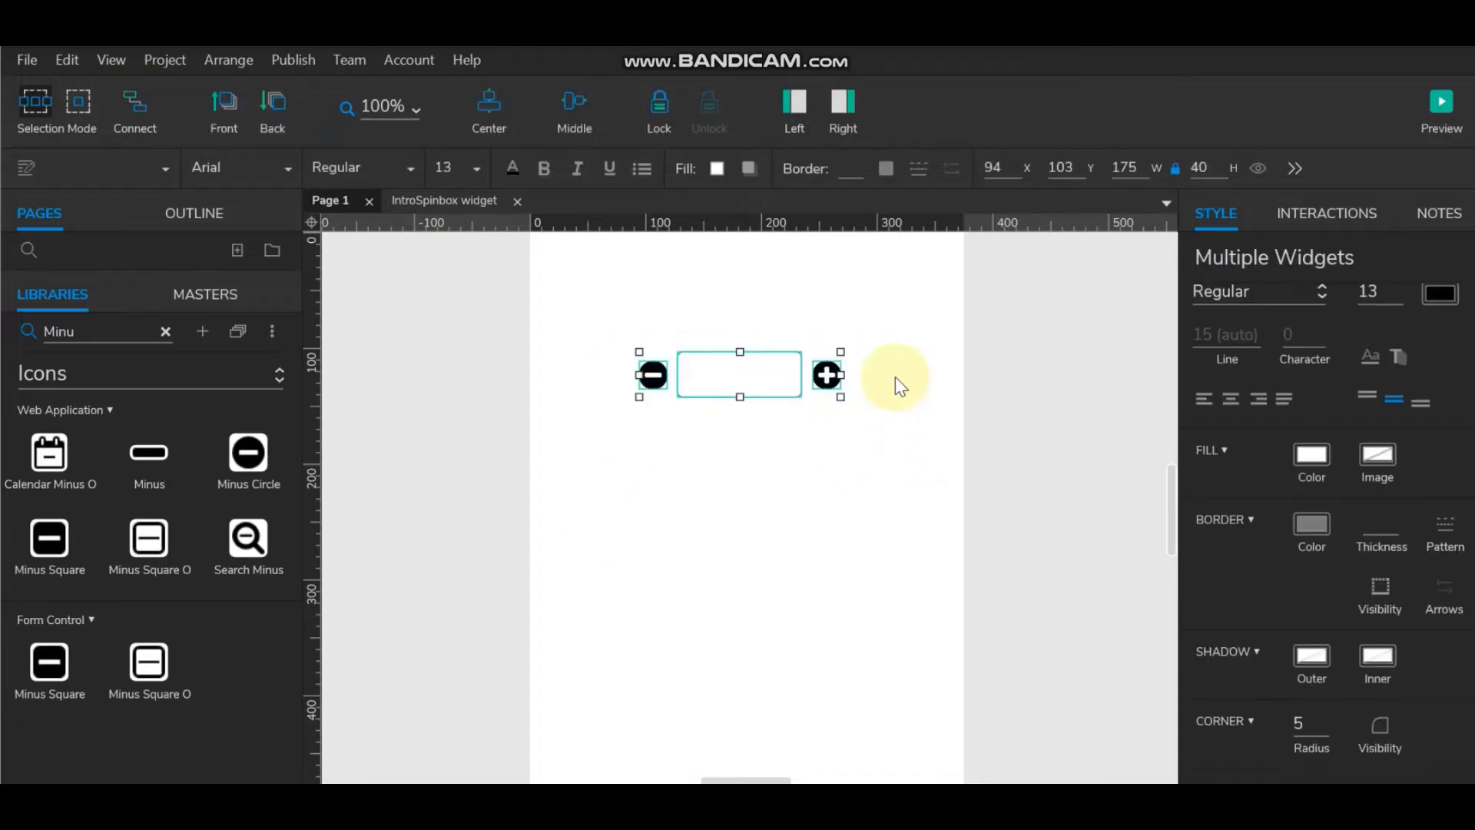
click(902, 407)
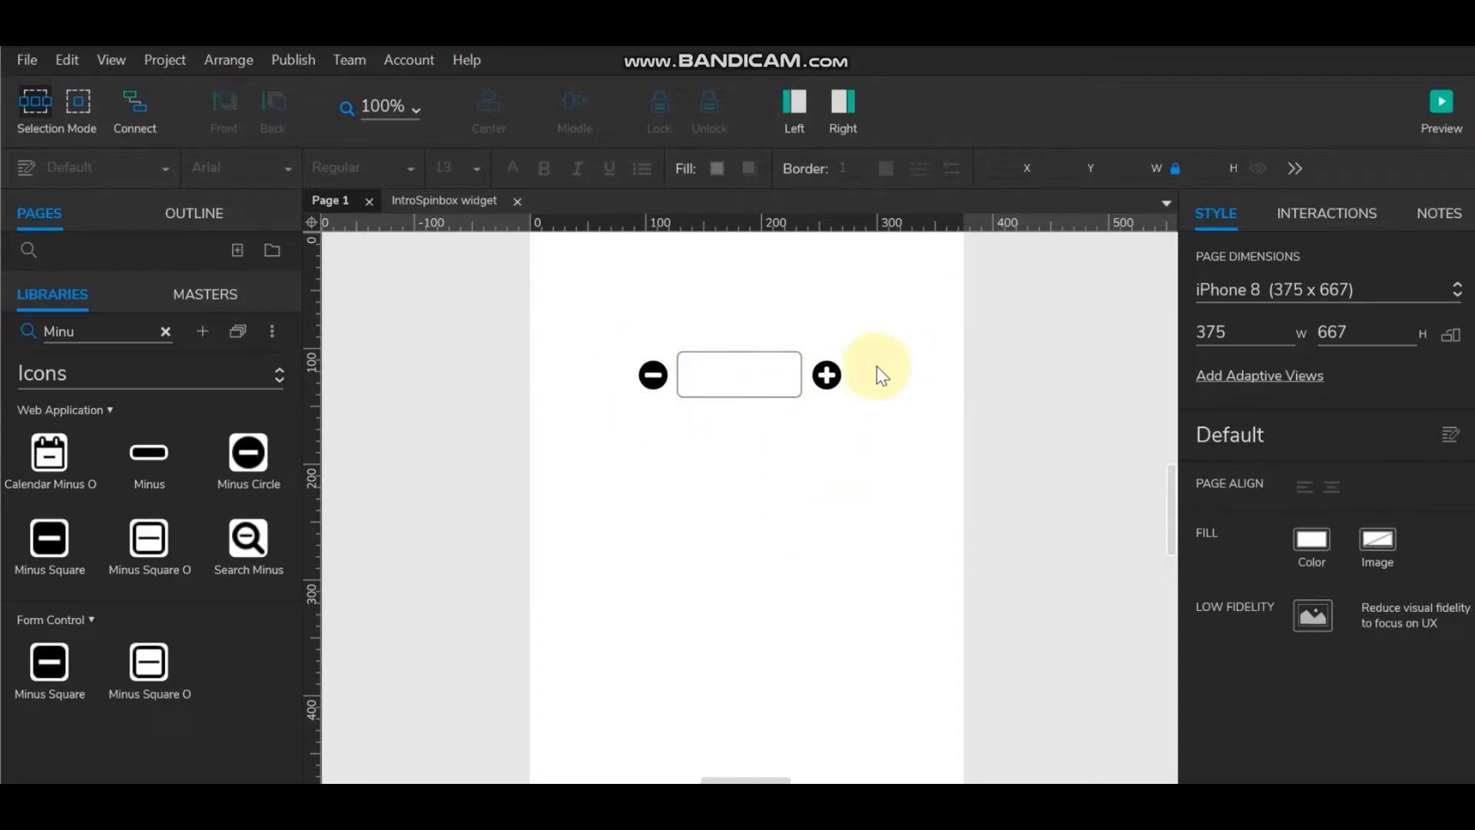
click(838, 379)
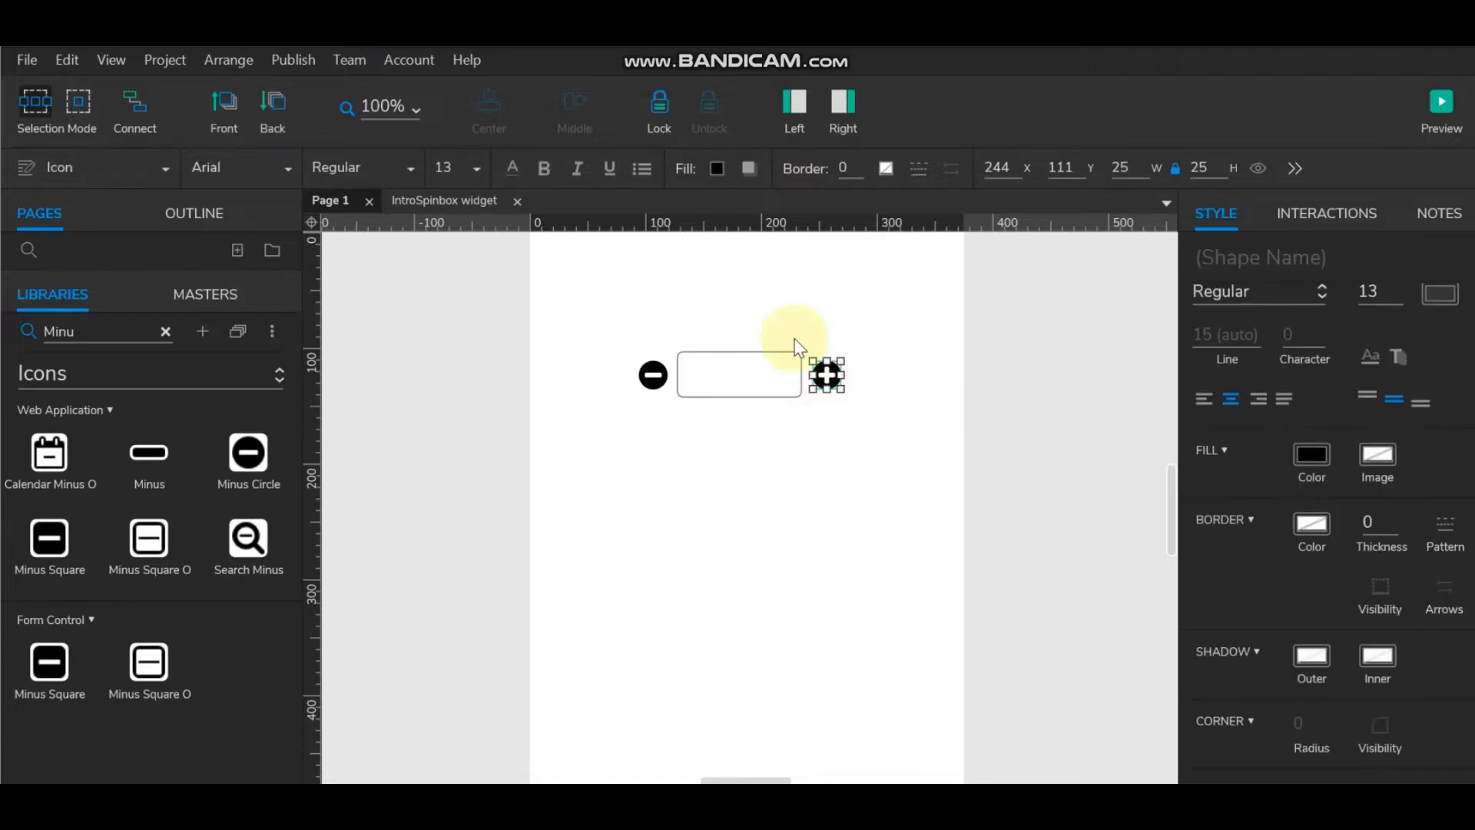
click(868, 358)
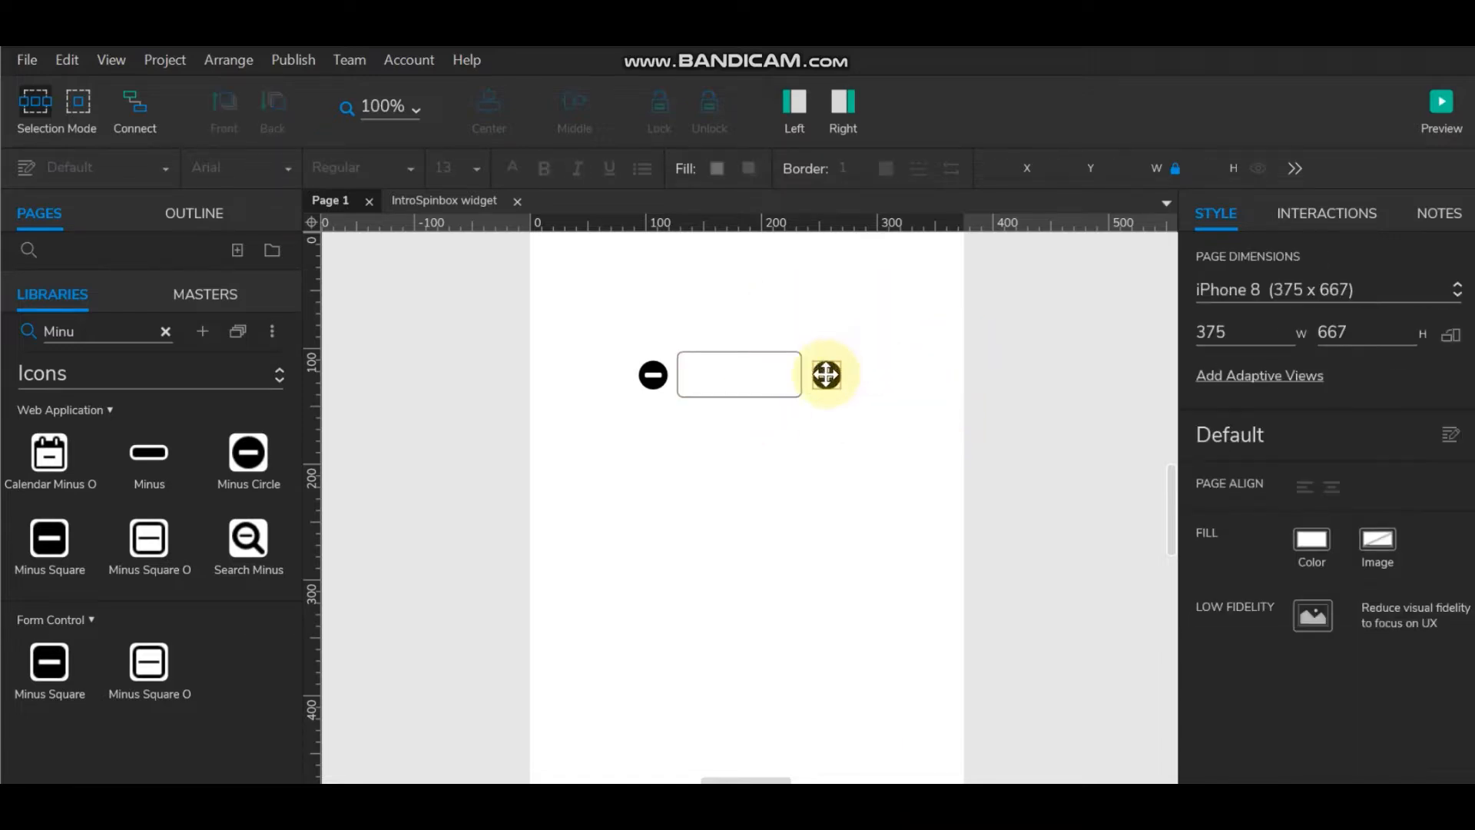
click(828, 374)
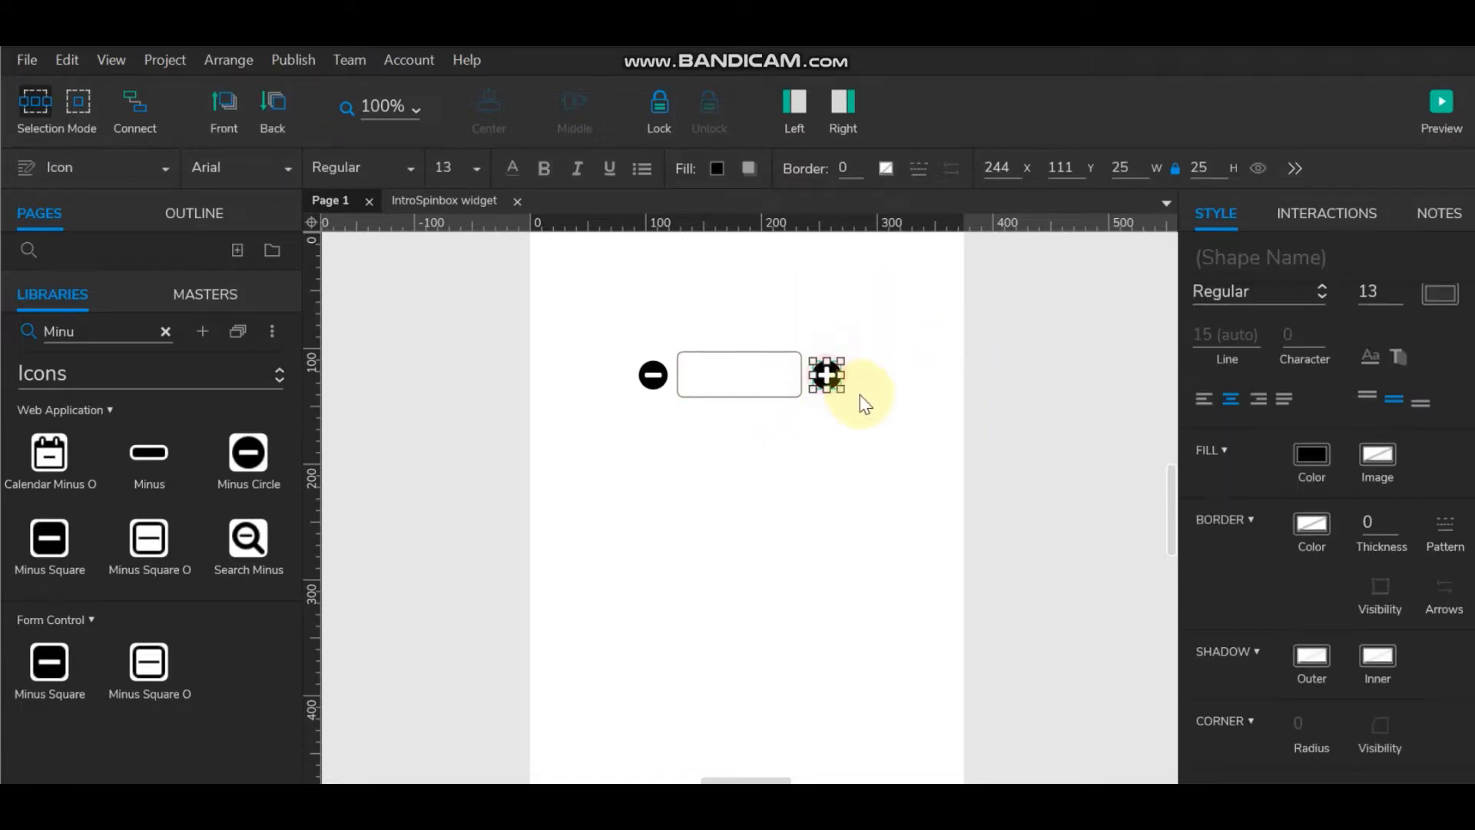
right_click(828, 371)
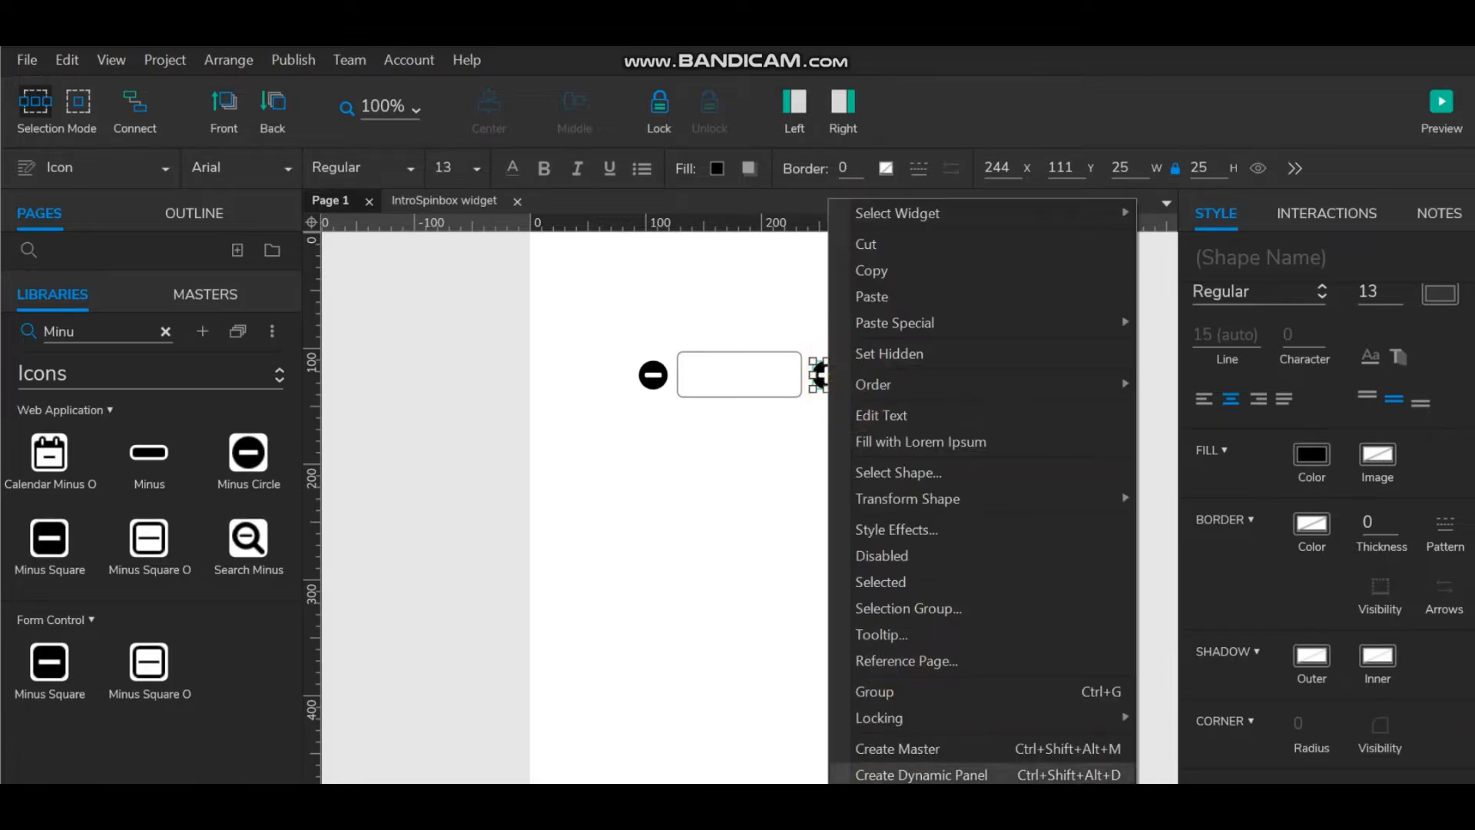
Step: Convert the plus icon to a dynamic panel named 'Plus'
click(891, 778)
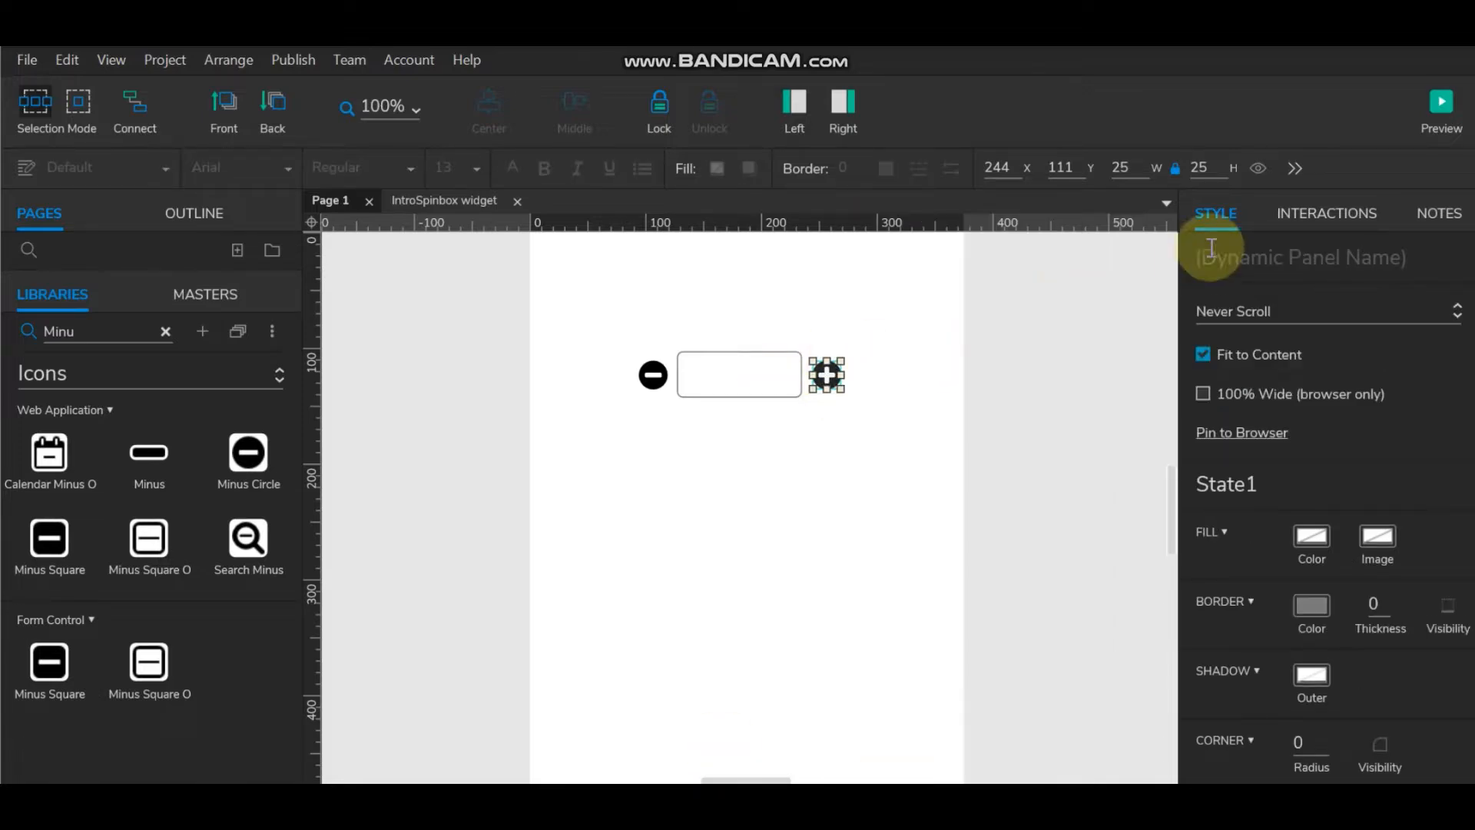
click(1212, 257)
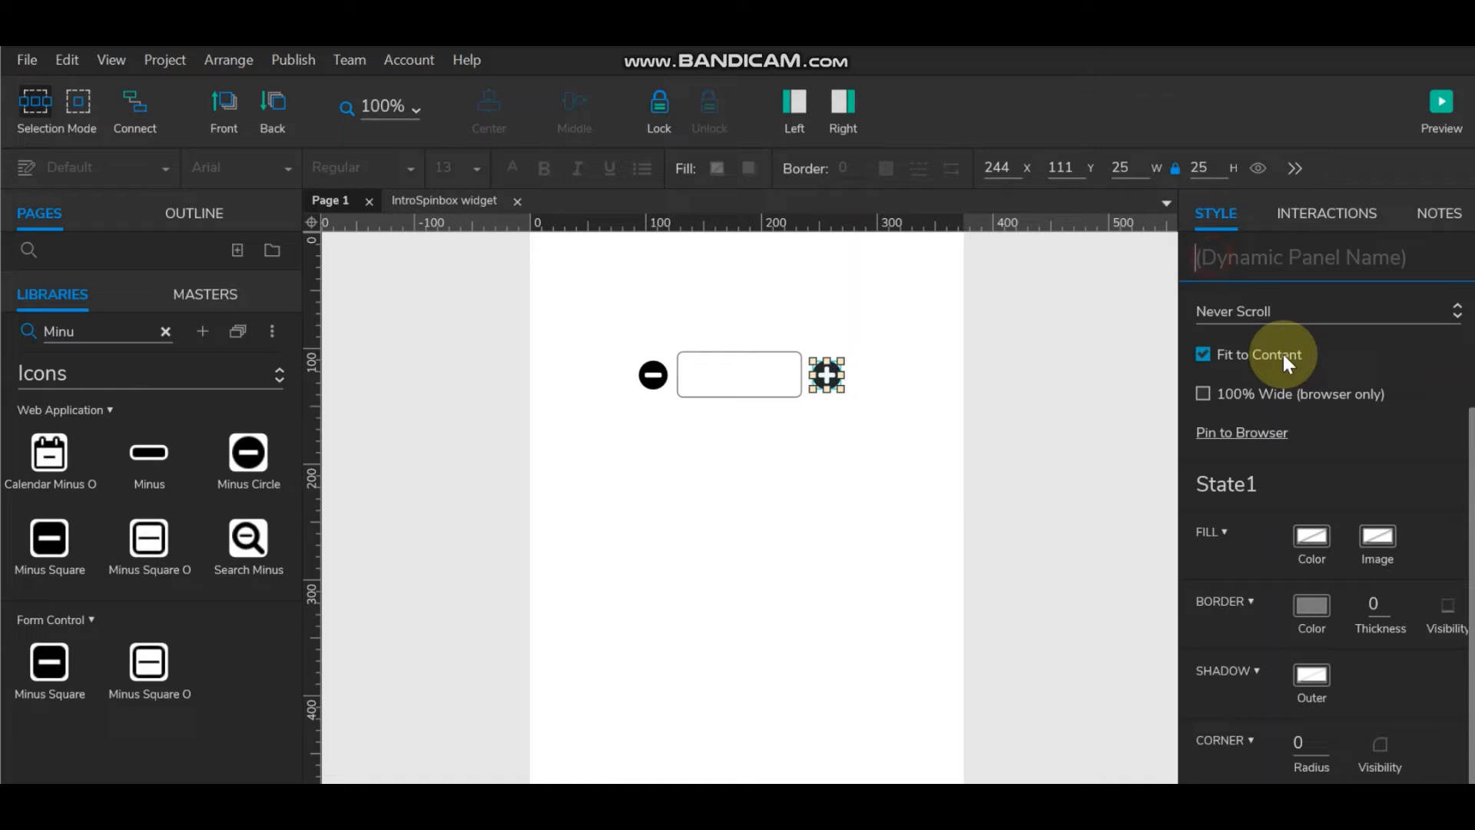
text(Pl)
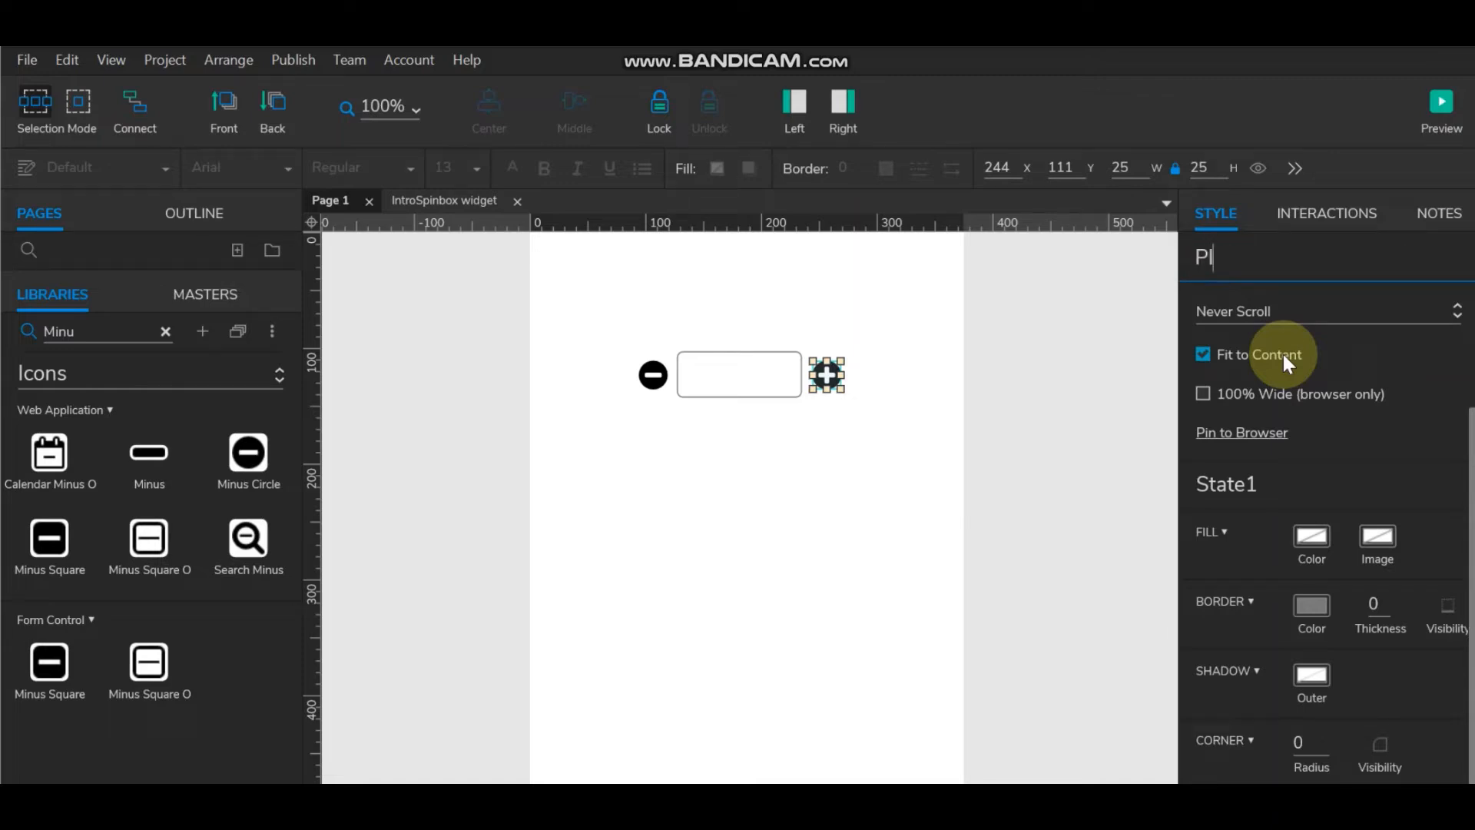
text(us)
Step: Convert the minus icon to a dynamic panel named 'Minius'
click(651, 373)
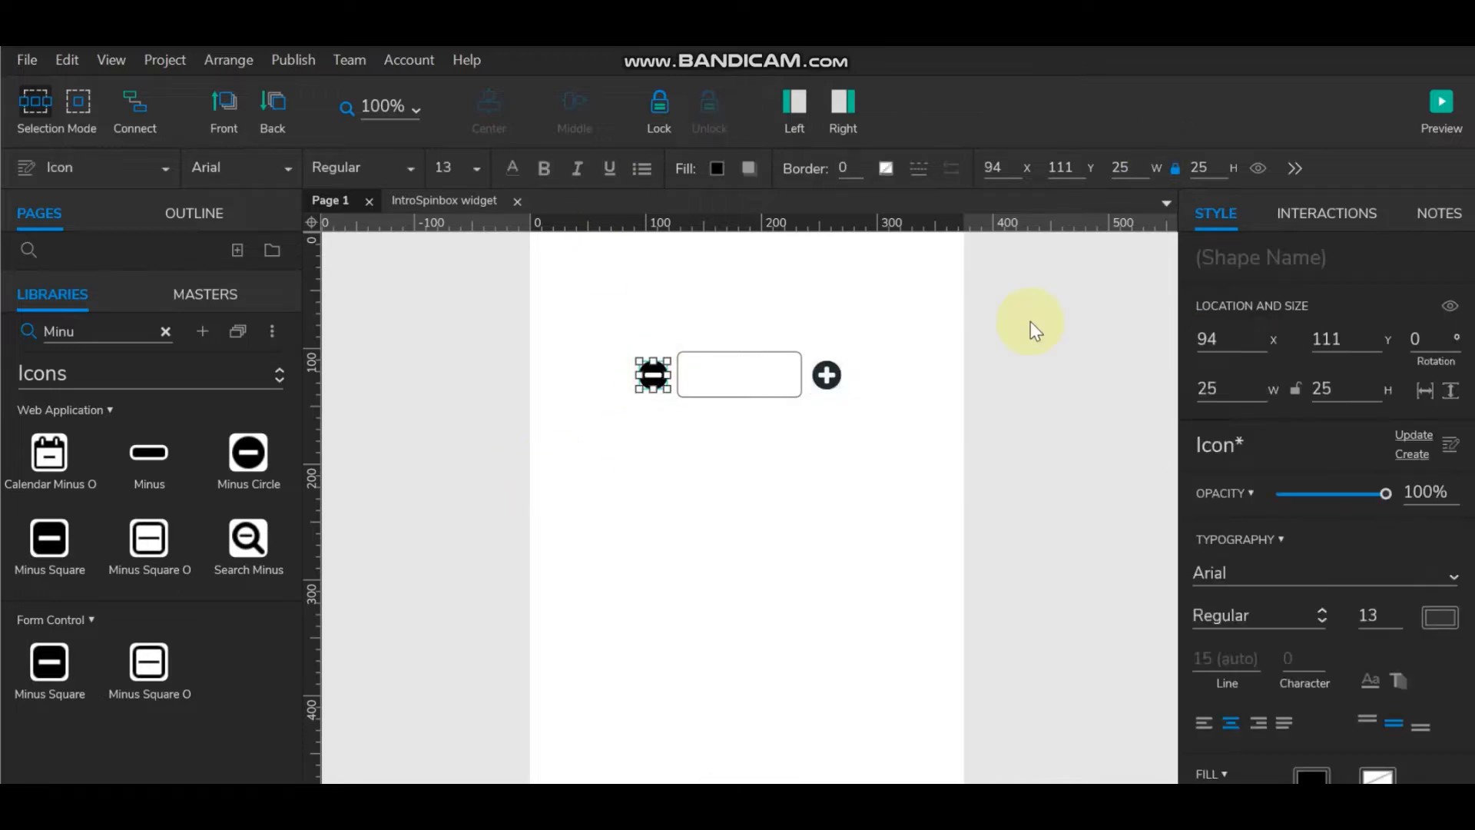
right_click(651, 373)
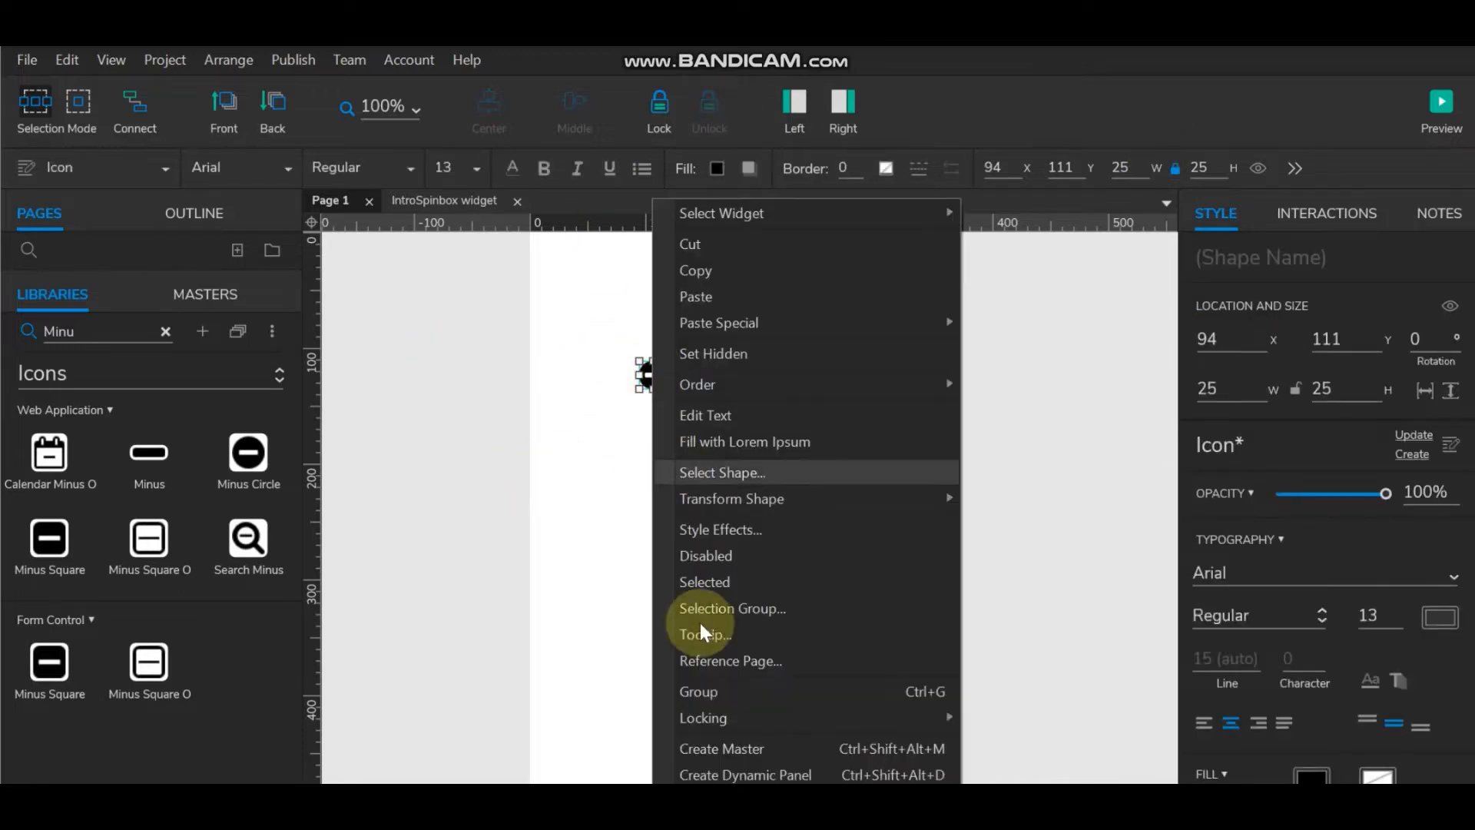
click(715, 774)
click(1242, 250)
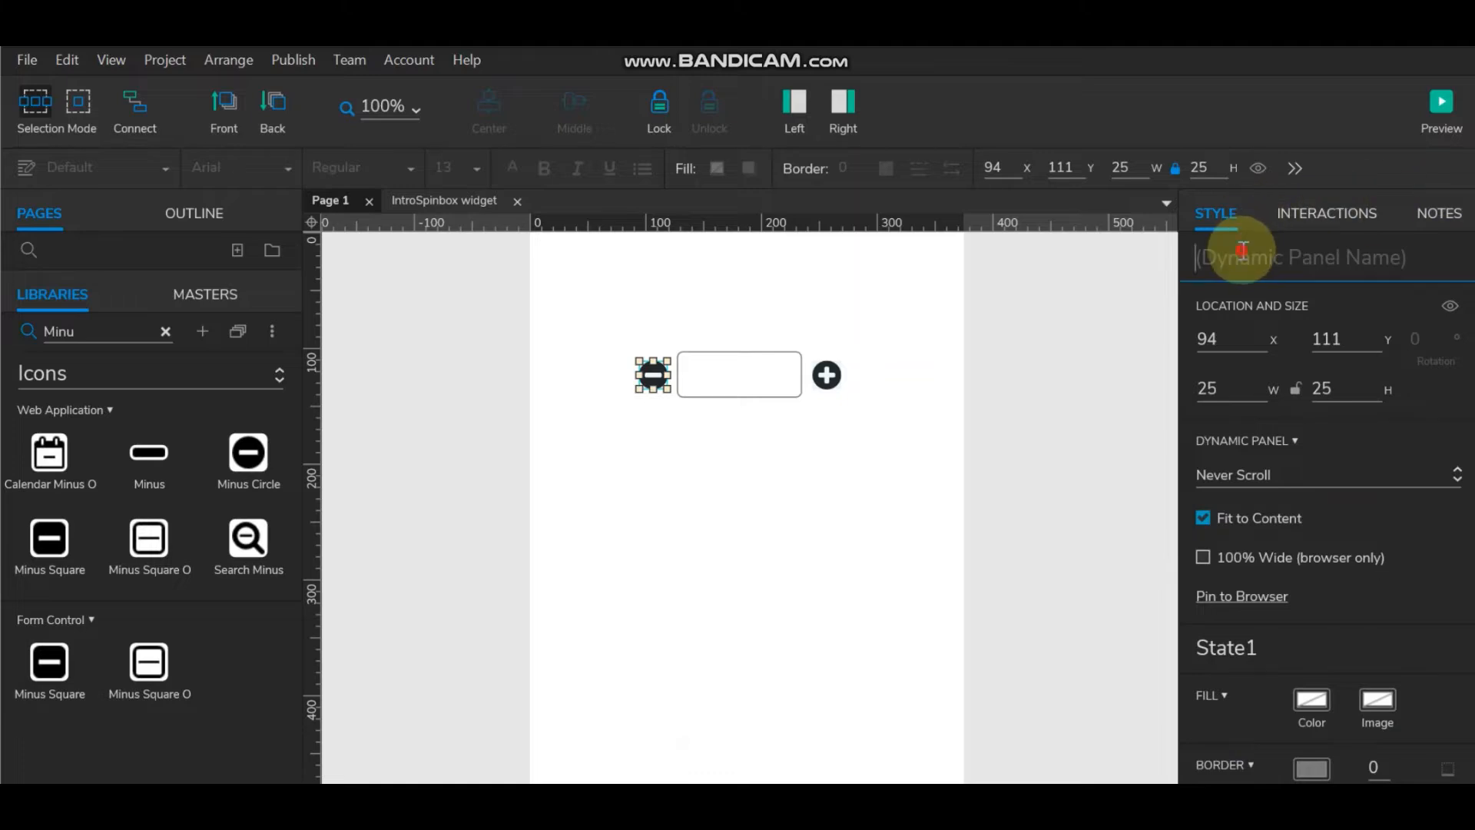
text(Miniu)
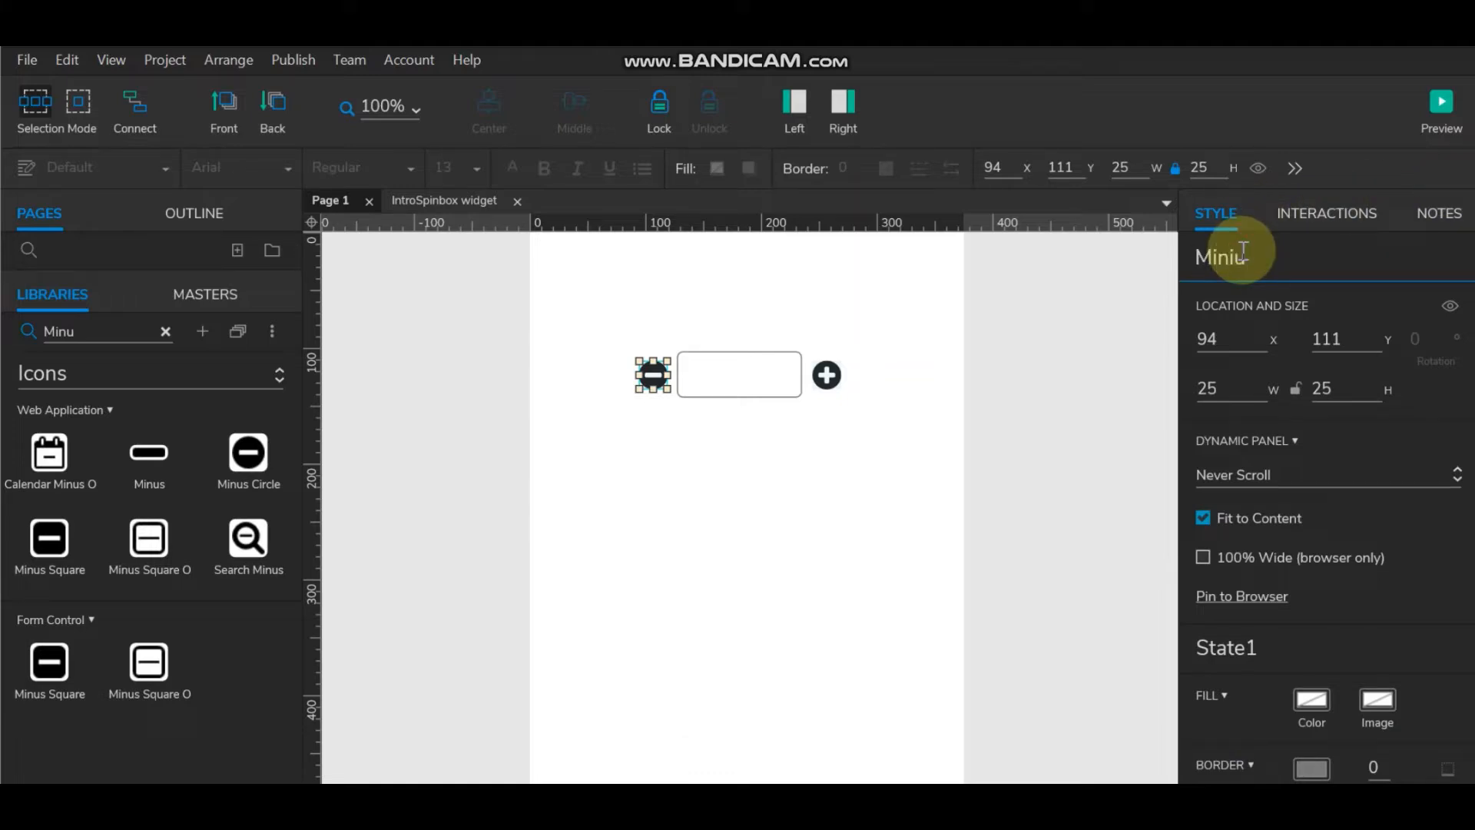
text(s)
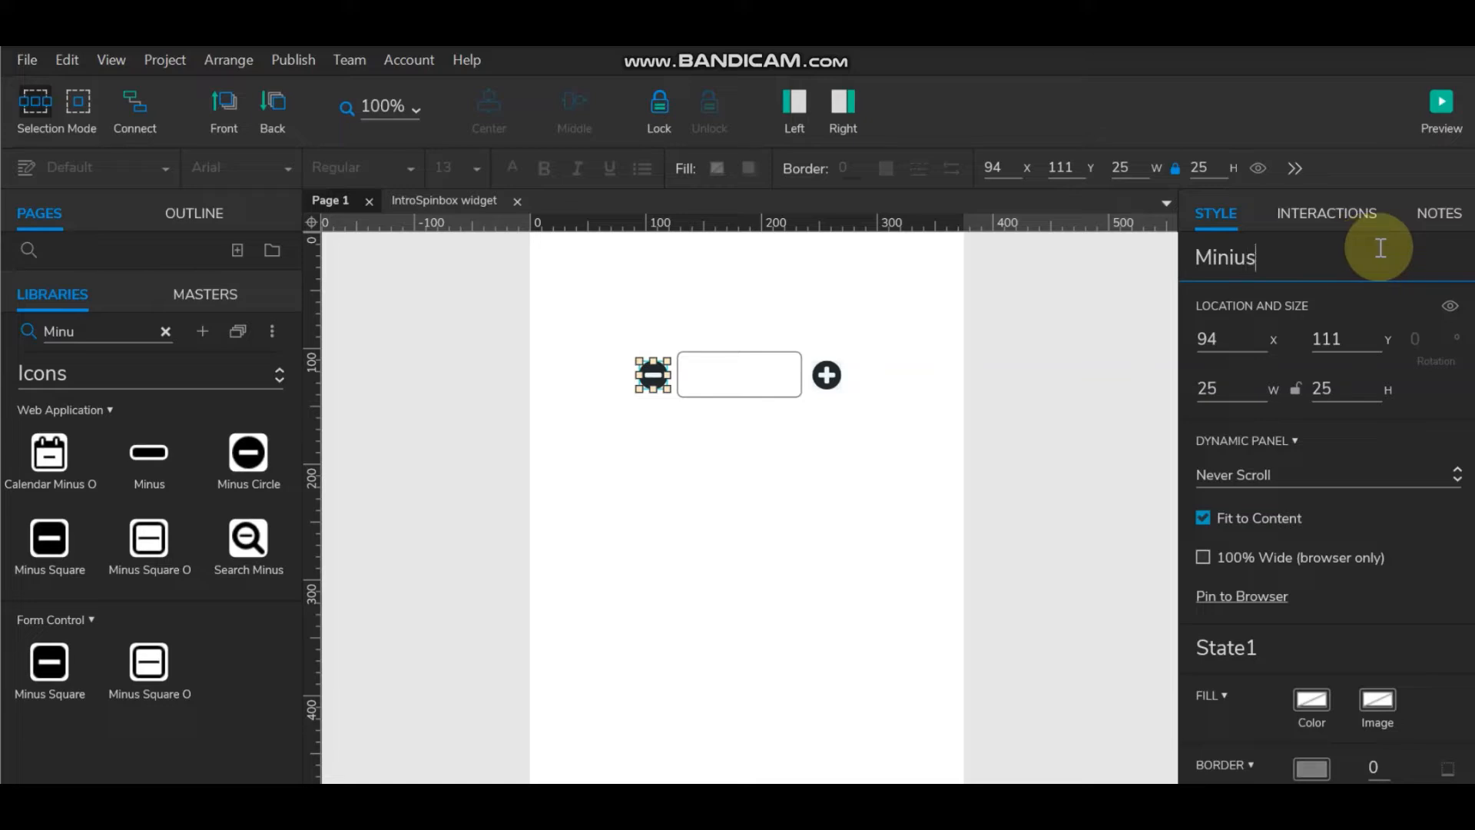
Step: Name the text field between the icons 'numbers'
click(711, 370)
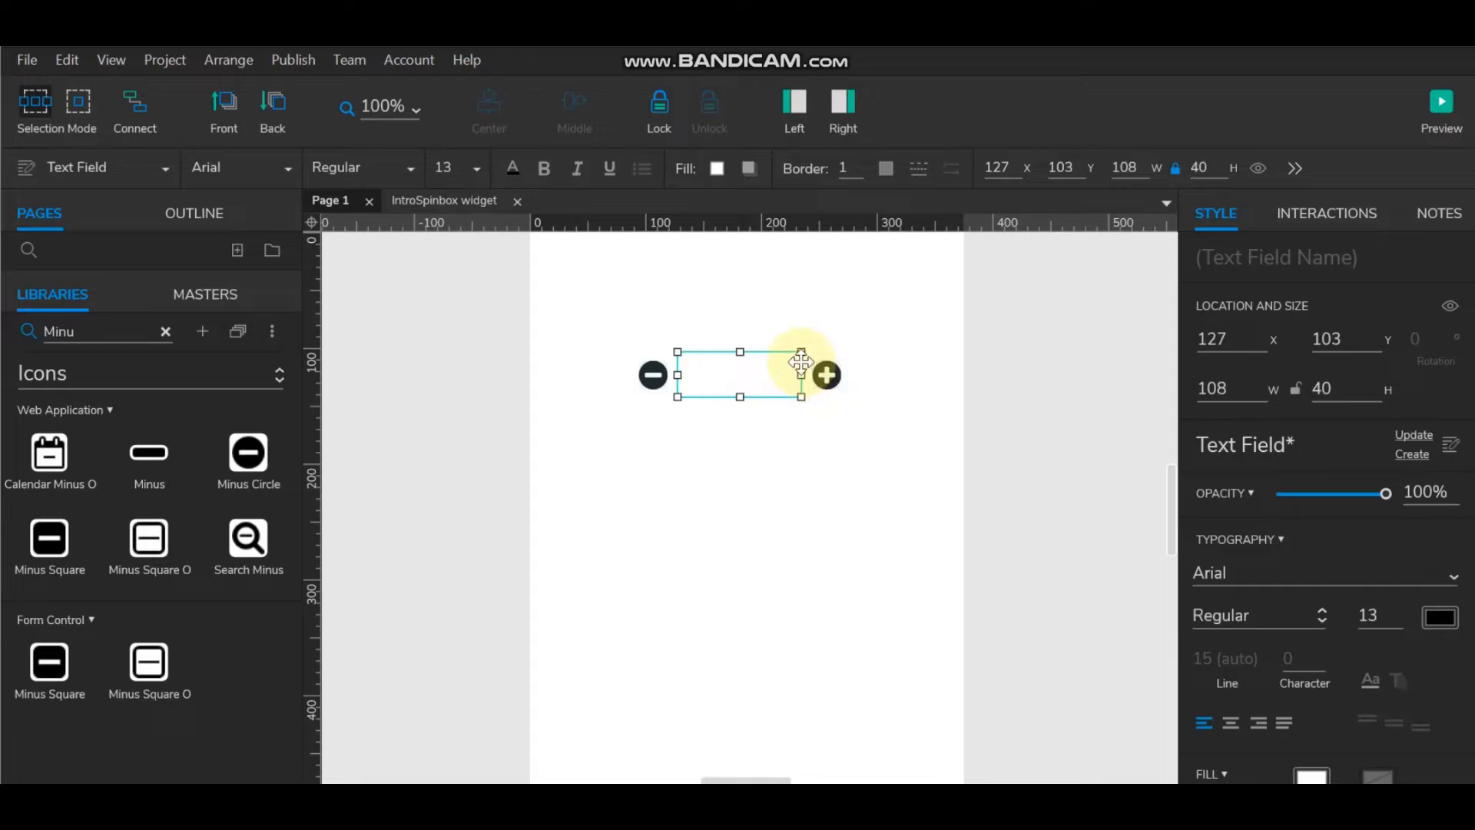
click(1267, 257)
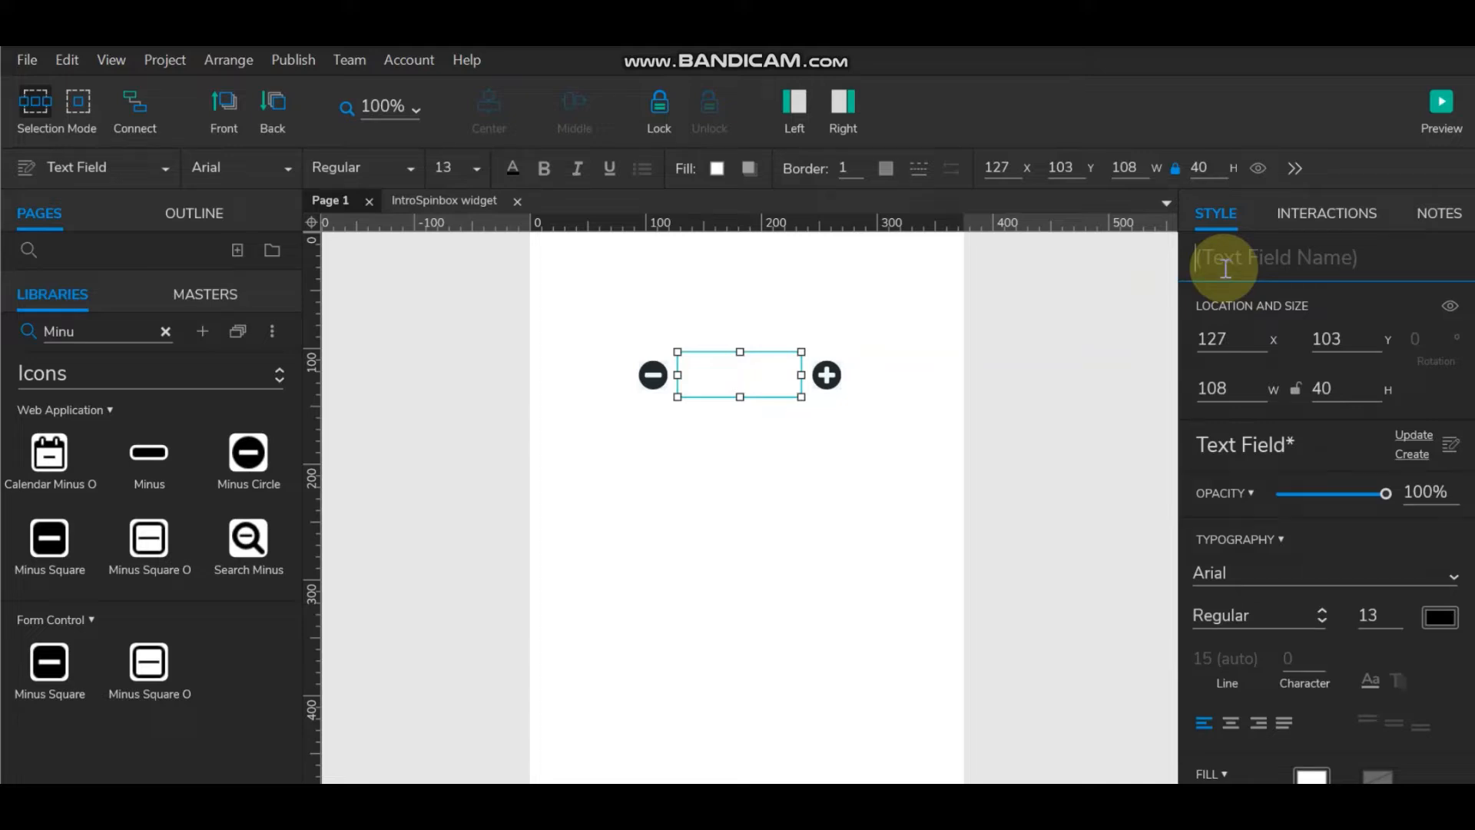
text(numbers)
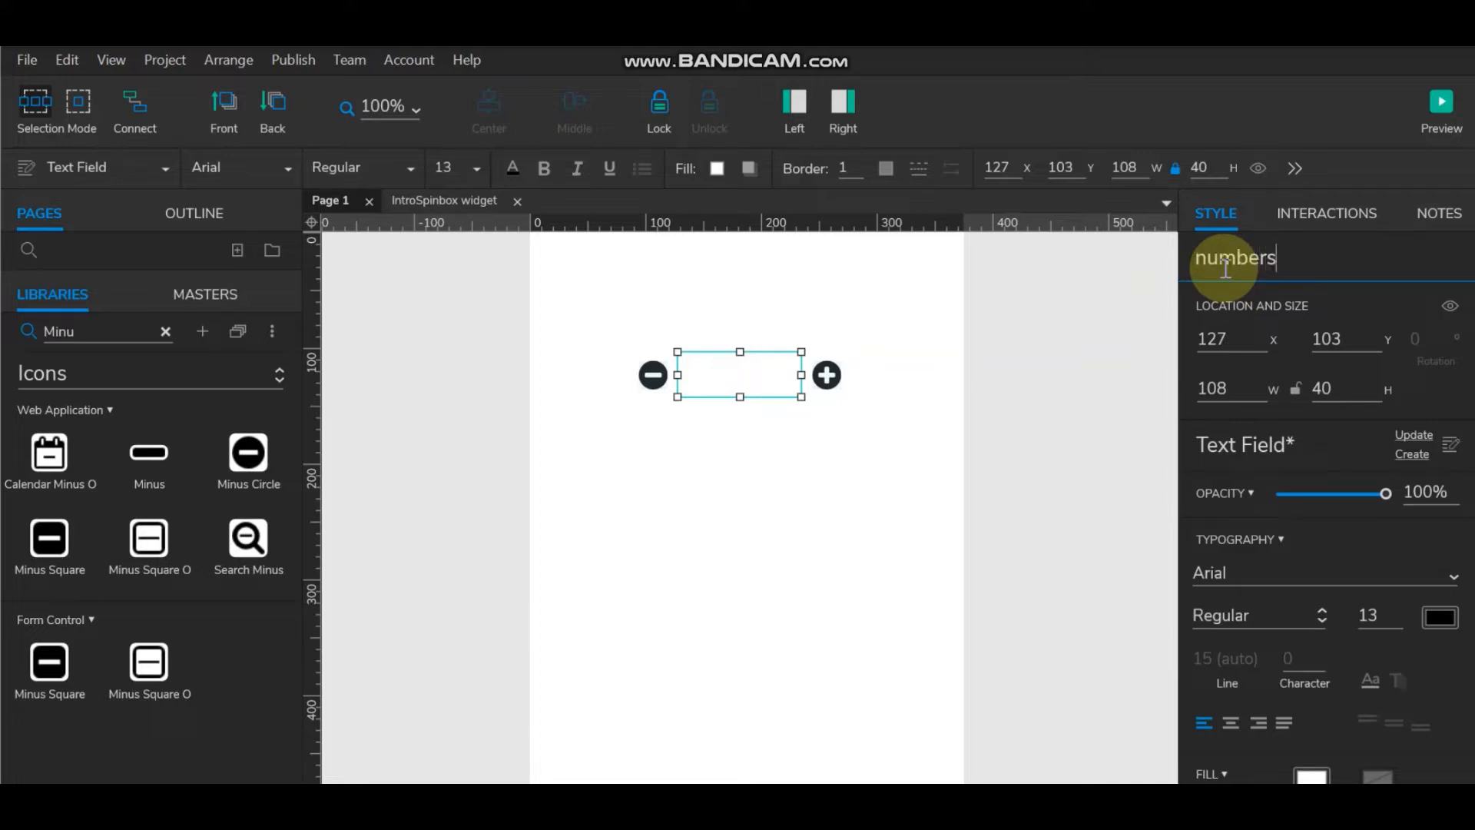
click(923, 302)
click(758, 375)
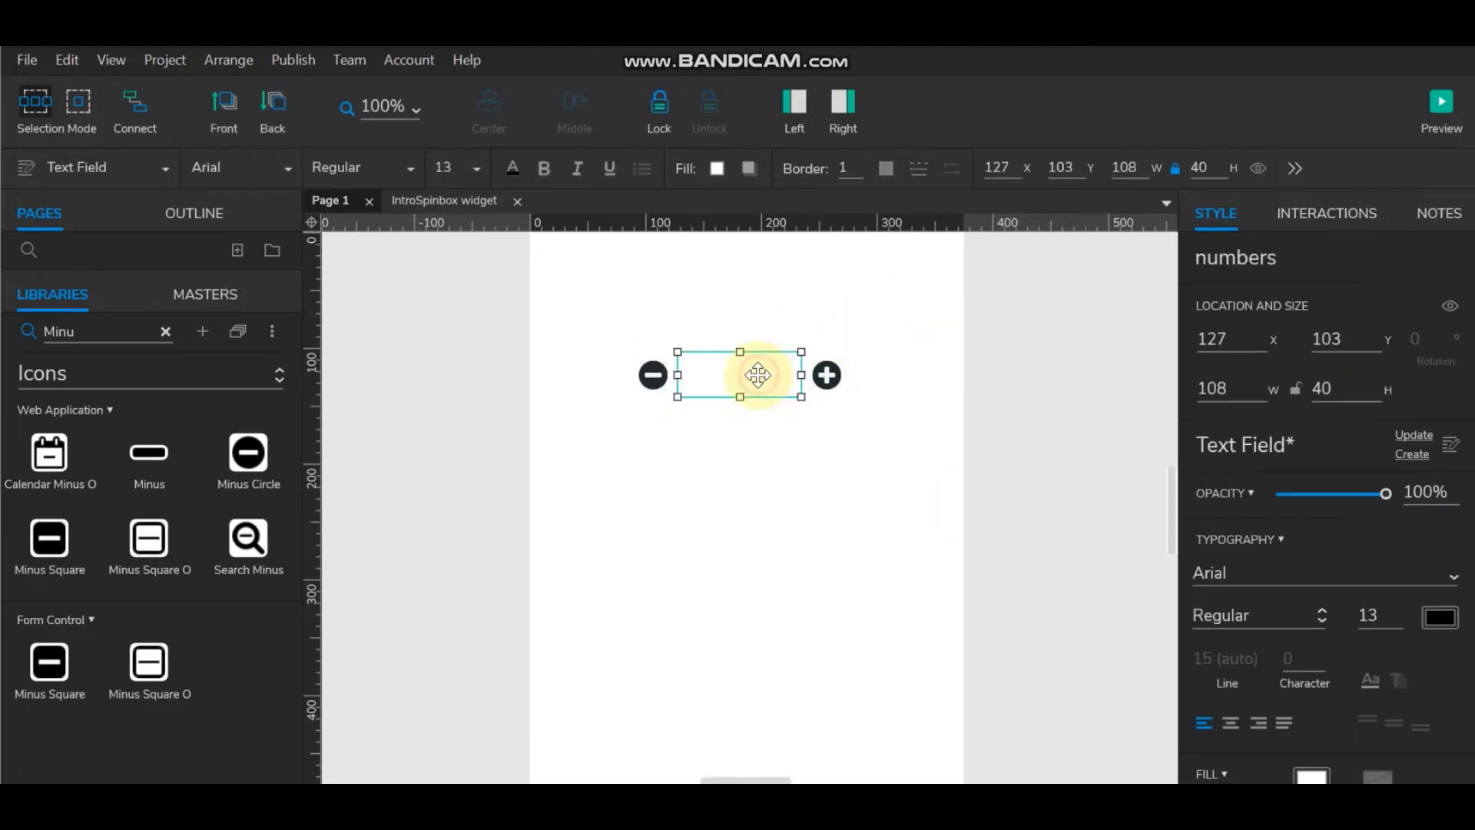
click(827, 375)
click(653, 375)
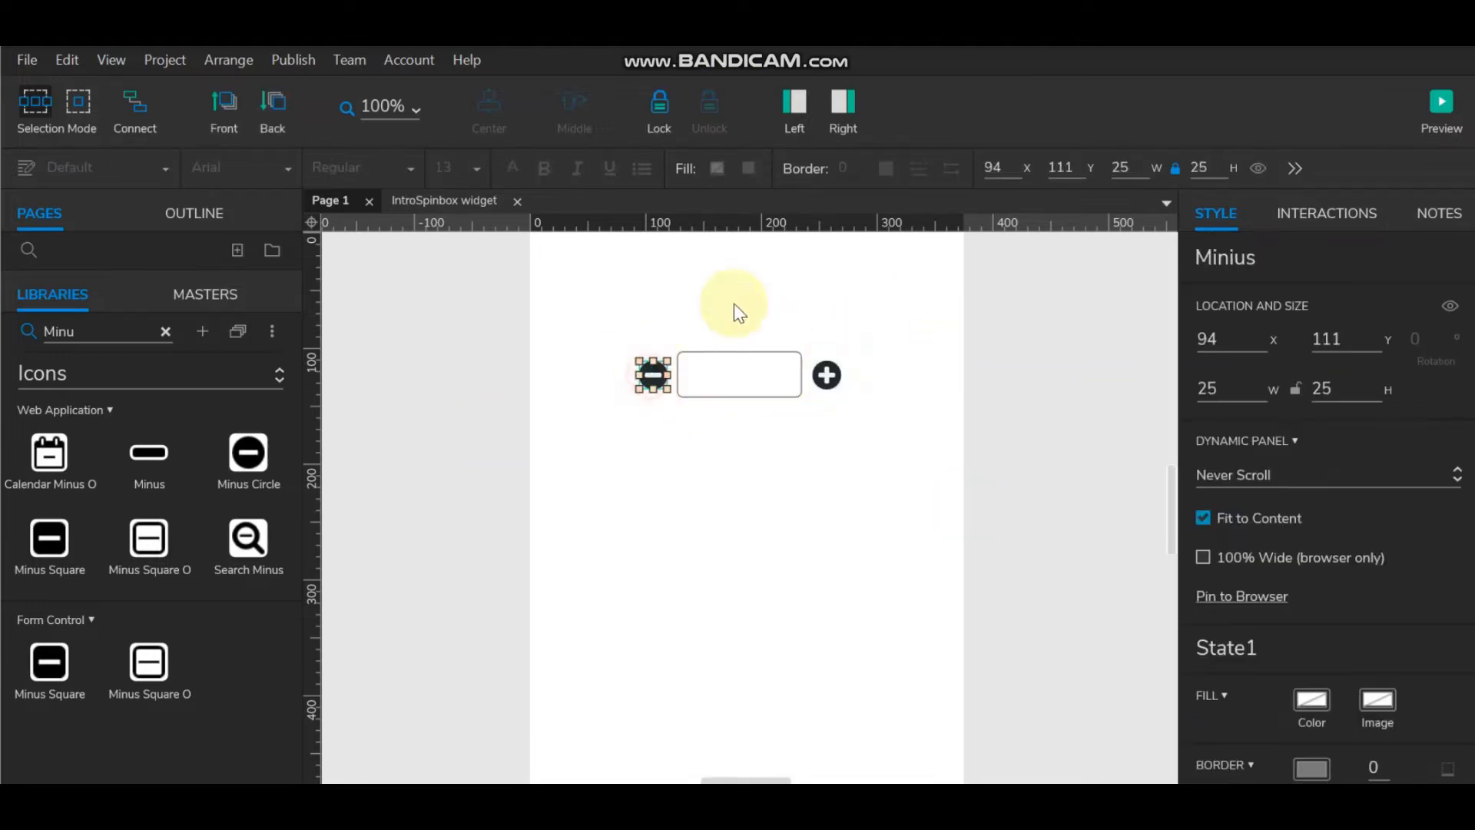
click(873, 338)
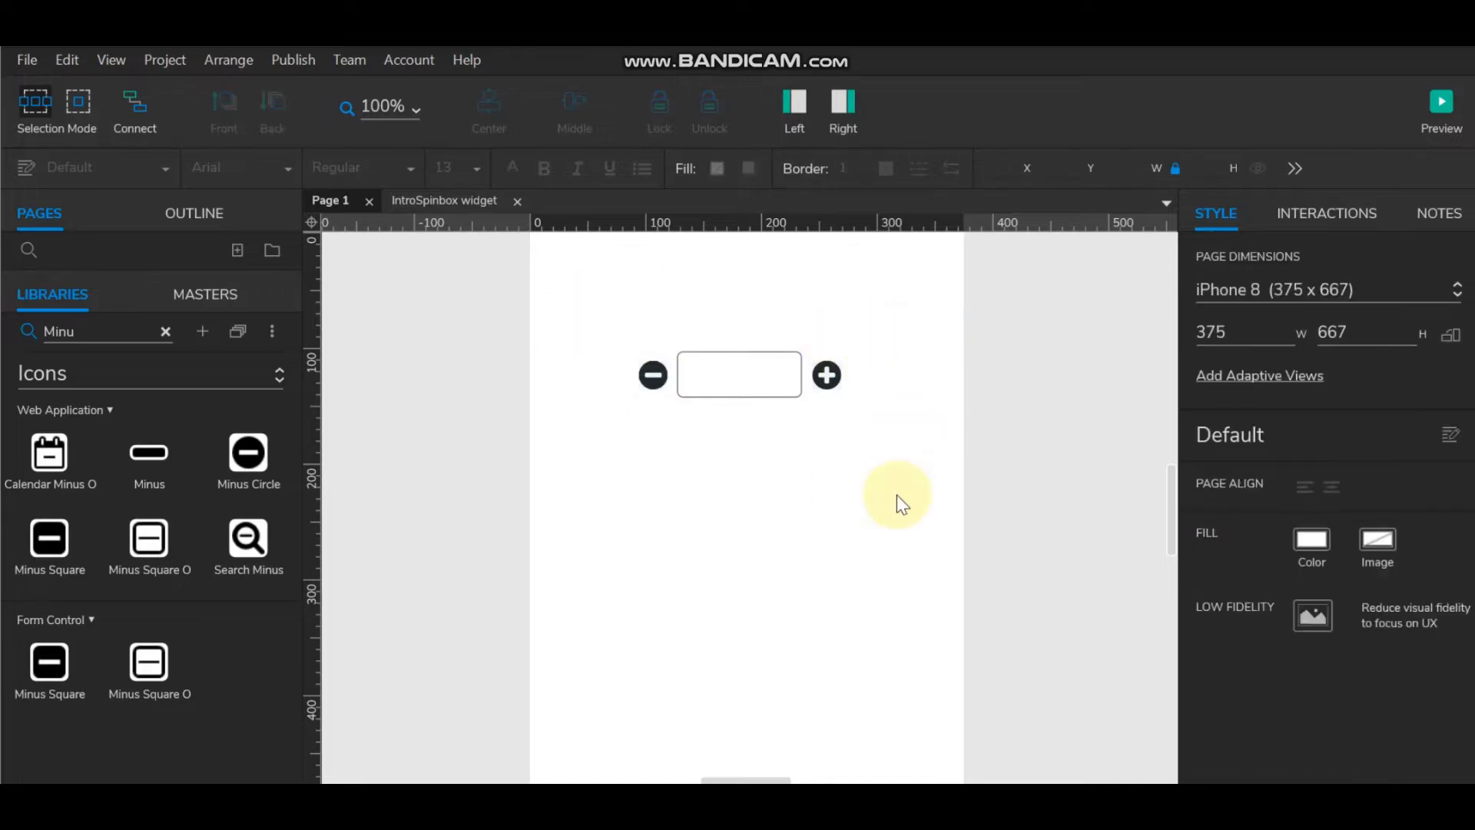
Step: Drag the Minius panel, numbers field and Plus panel about 110 px up toward the page top
scroll(897, 495, up, 3)
scroll(898, 495, down, 3)
scroll(918, 482, up, 3)
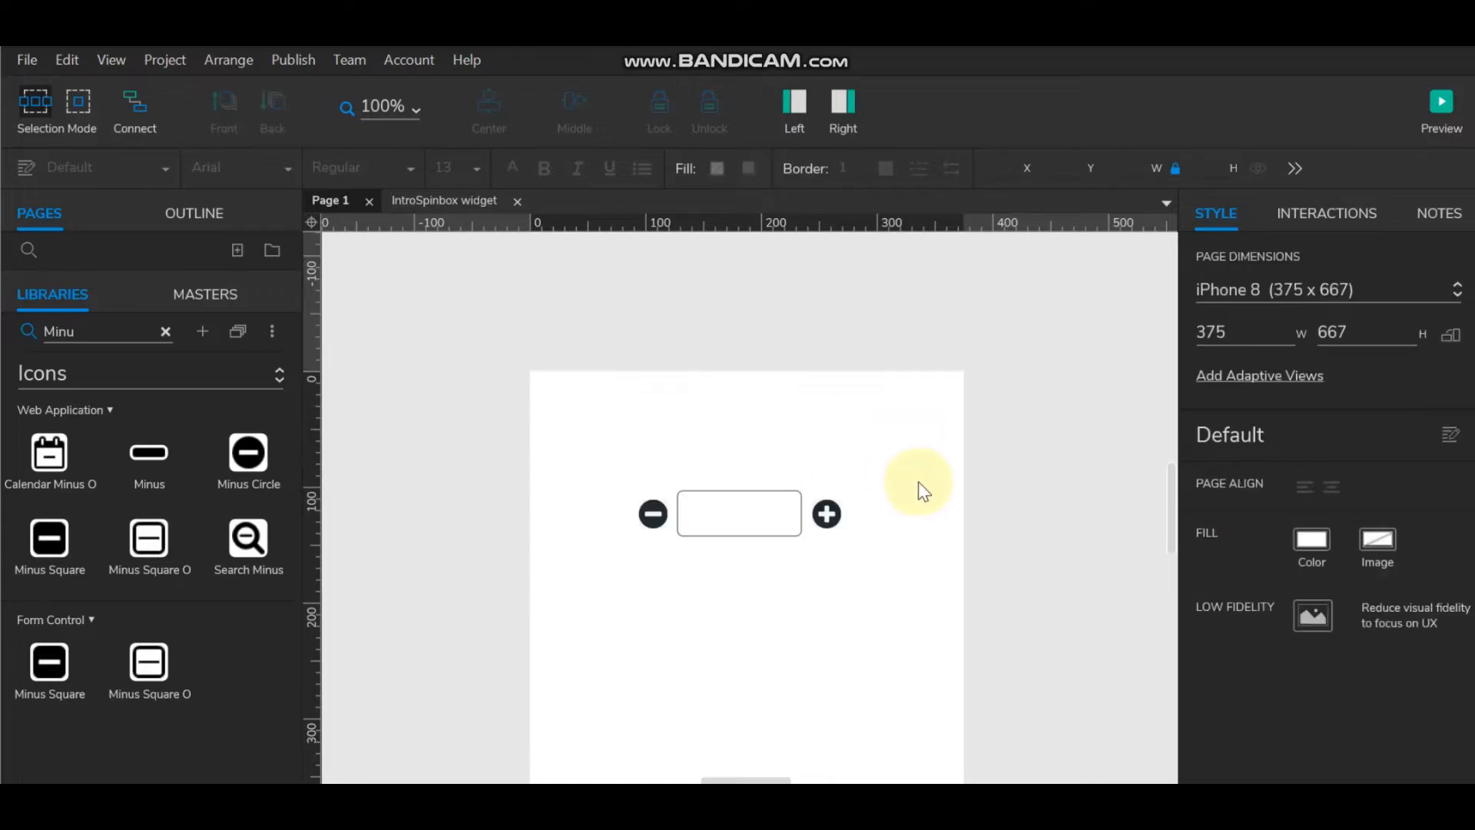
click(610, 478)
drag(674, 586, 893, 581)
drag(740, 528, 748, 441)
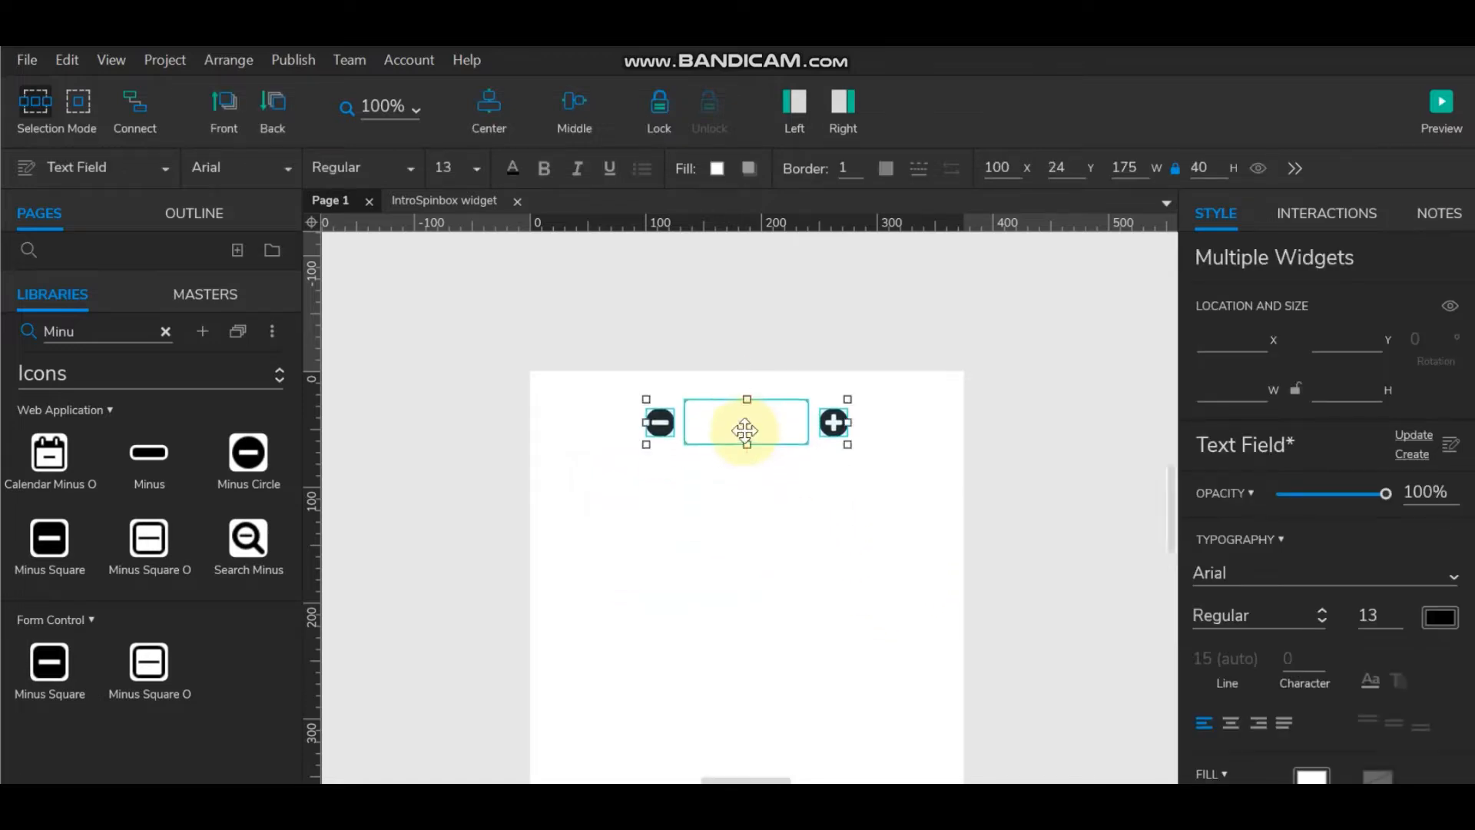
click(843, 485)
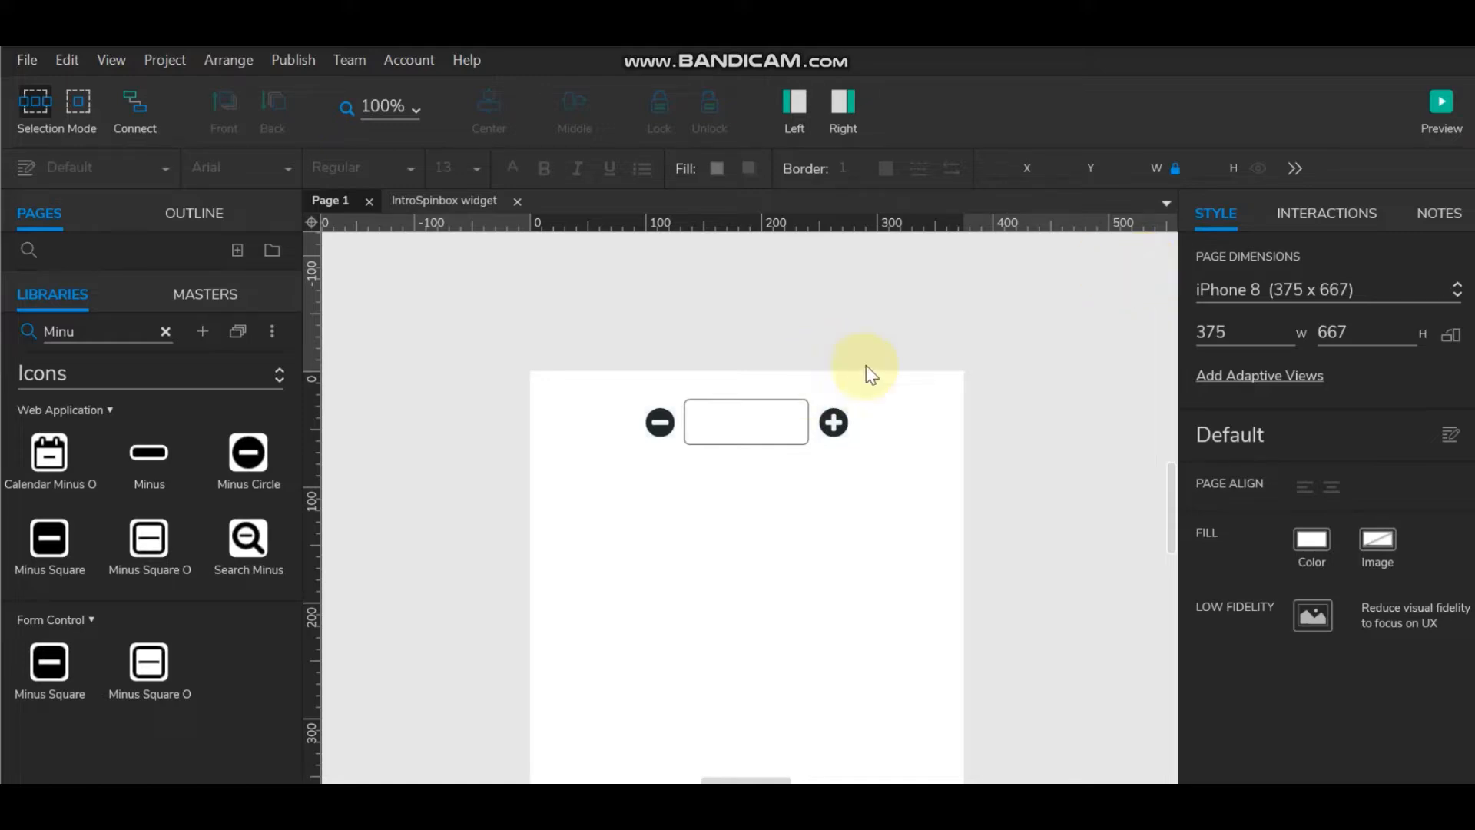
click(834, 422)
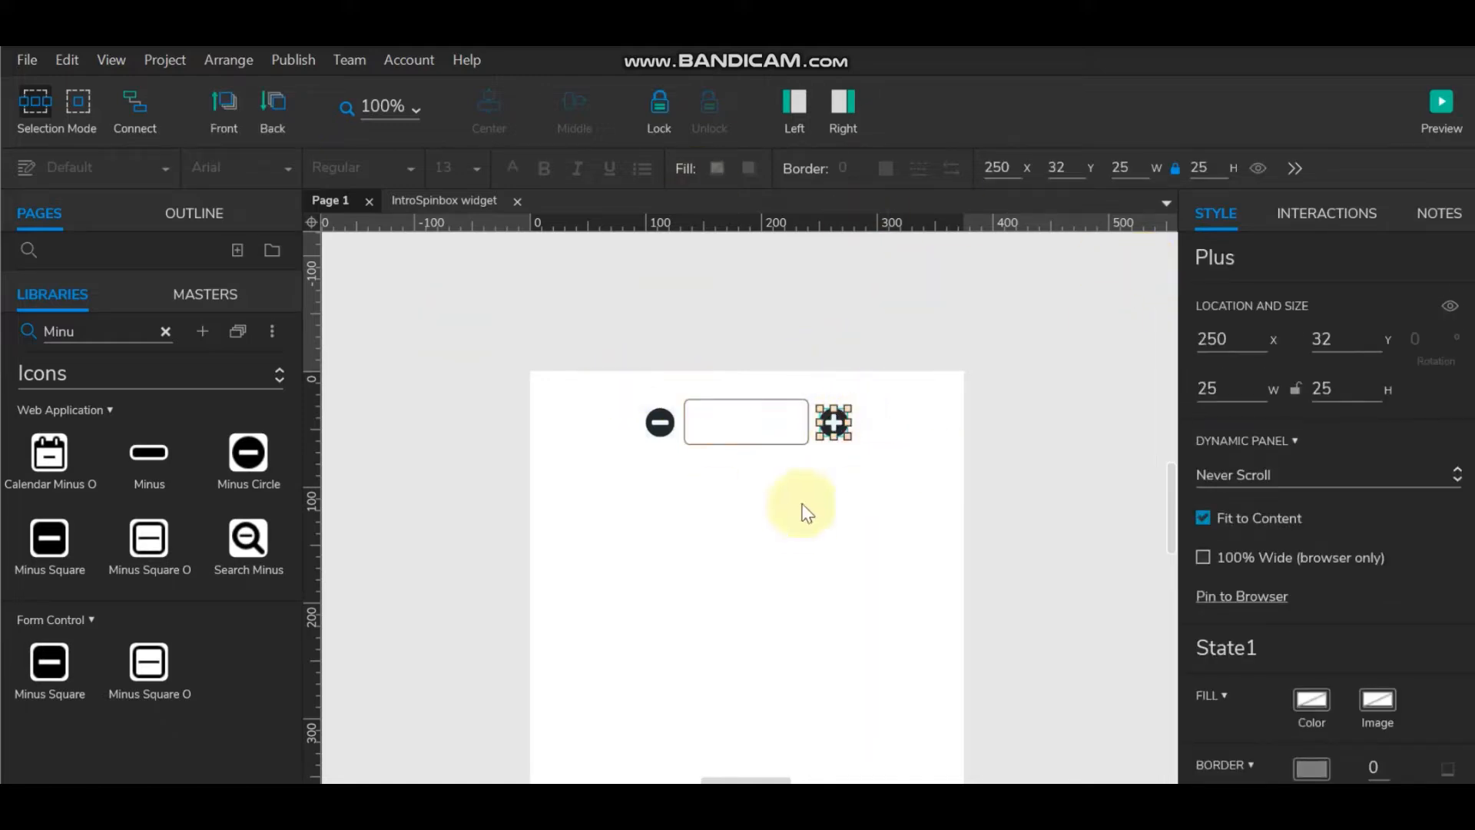
Step: In the Plus panel, duplicate State1 into a new state named 'disable'
double_click(833, 423)
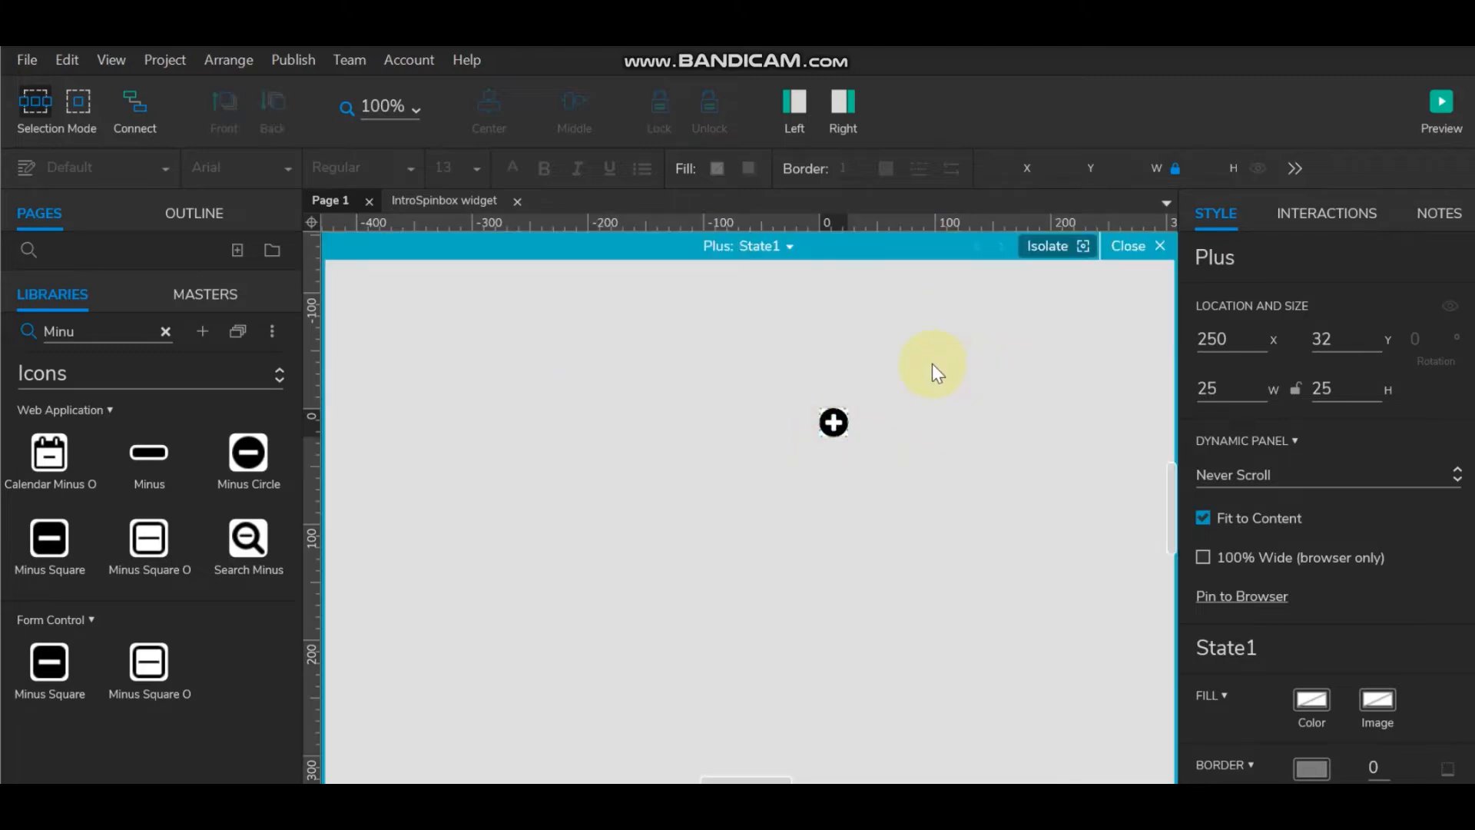
click(832, 417)
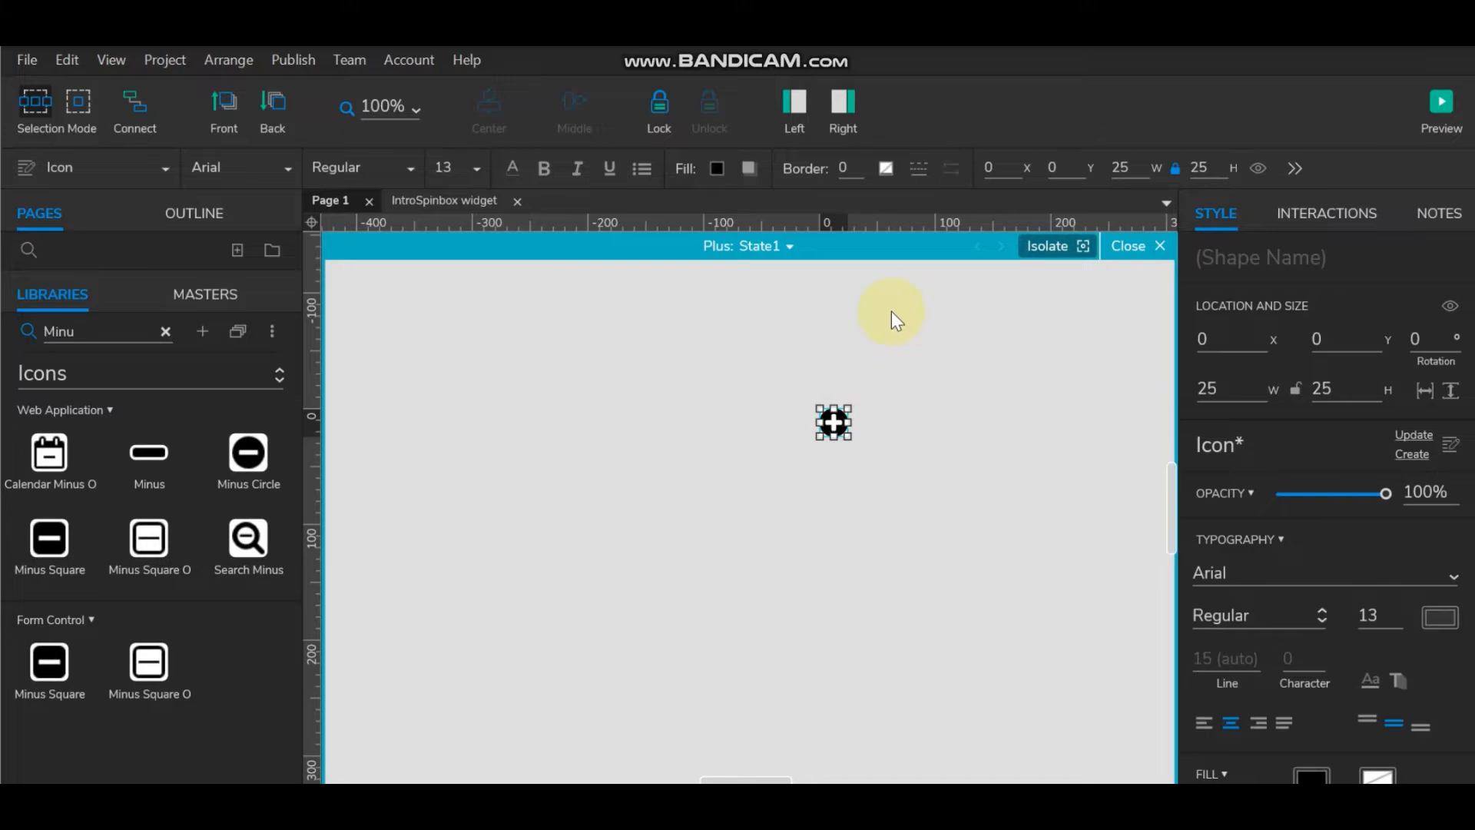
click(911, 438)
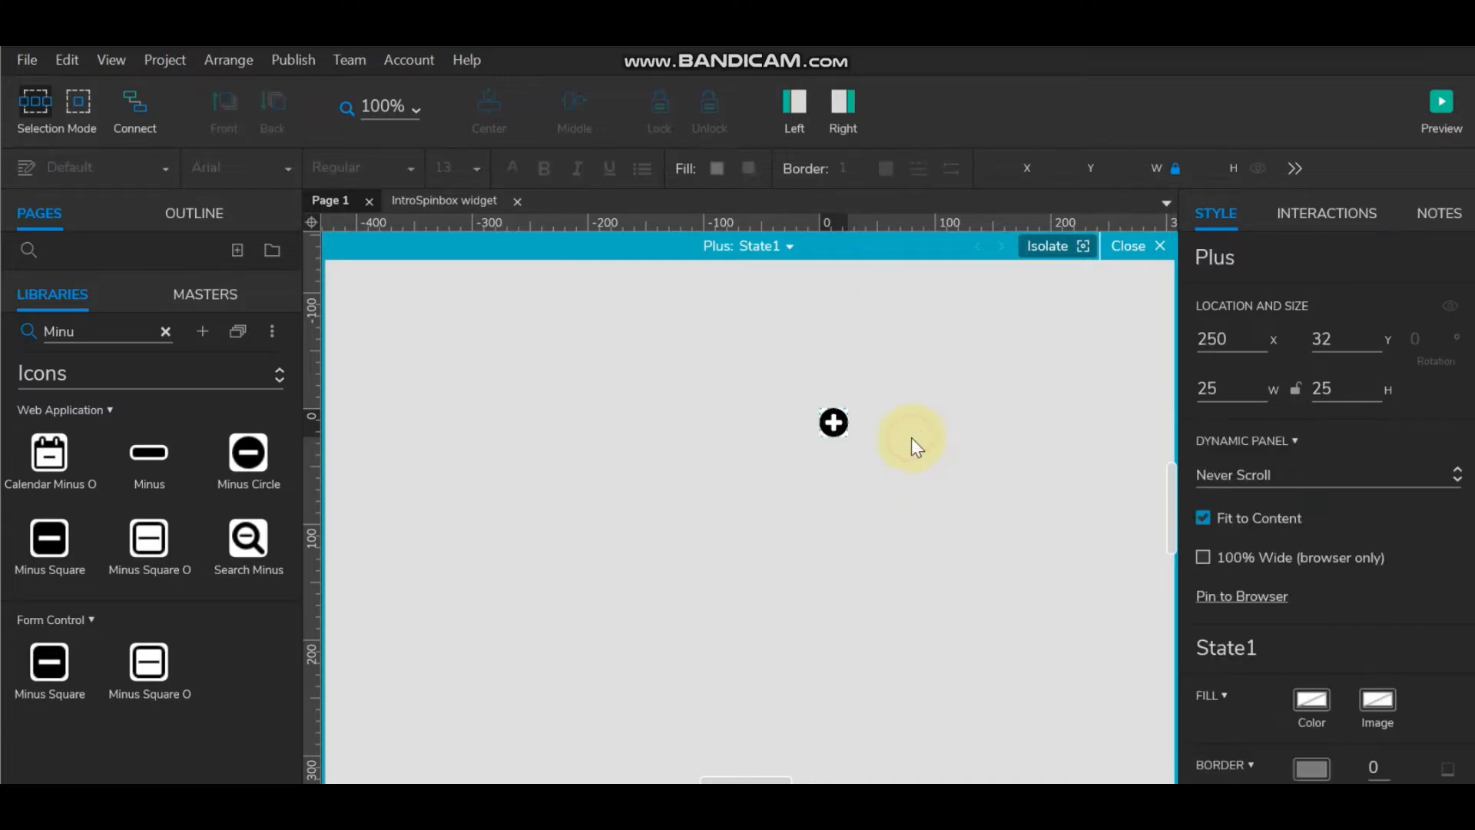
click(834, 423)
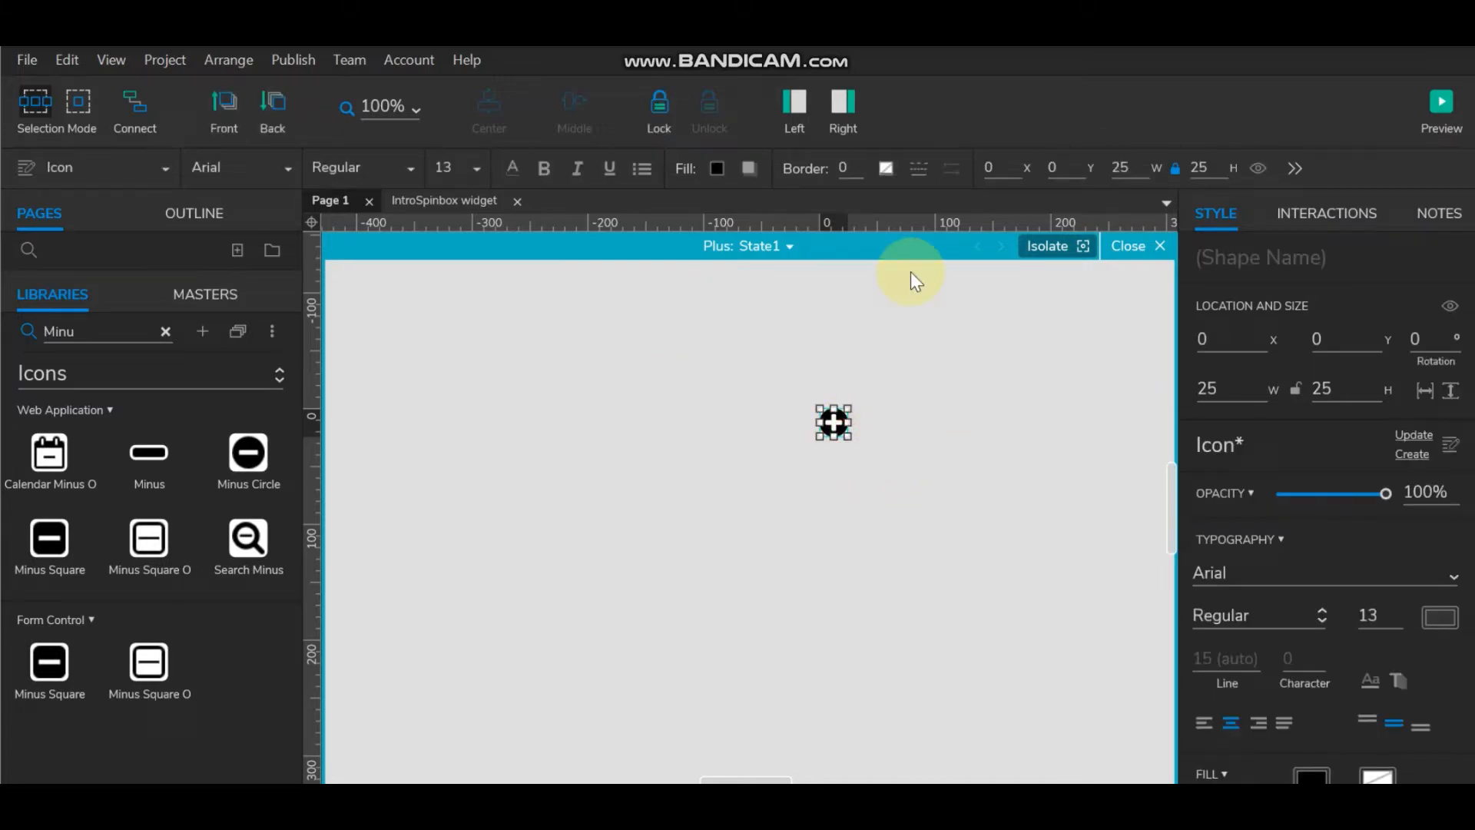
click(778, 248)
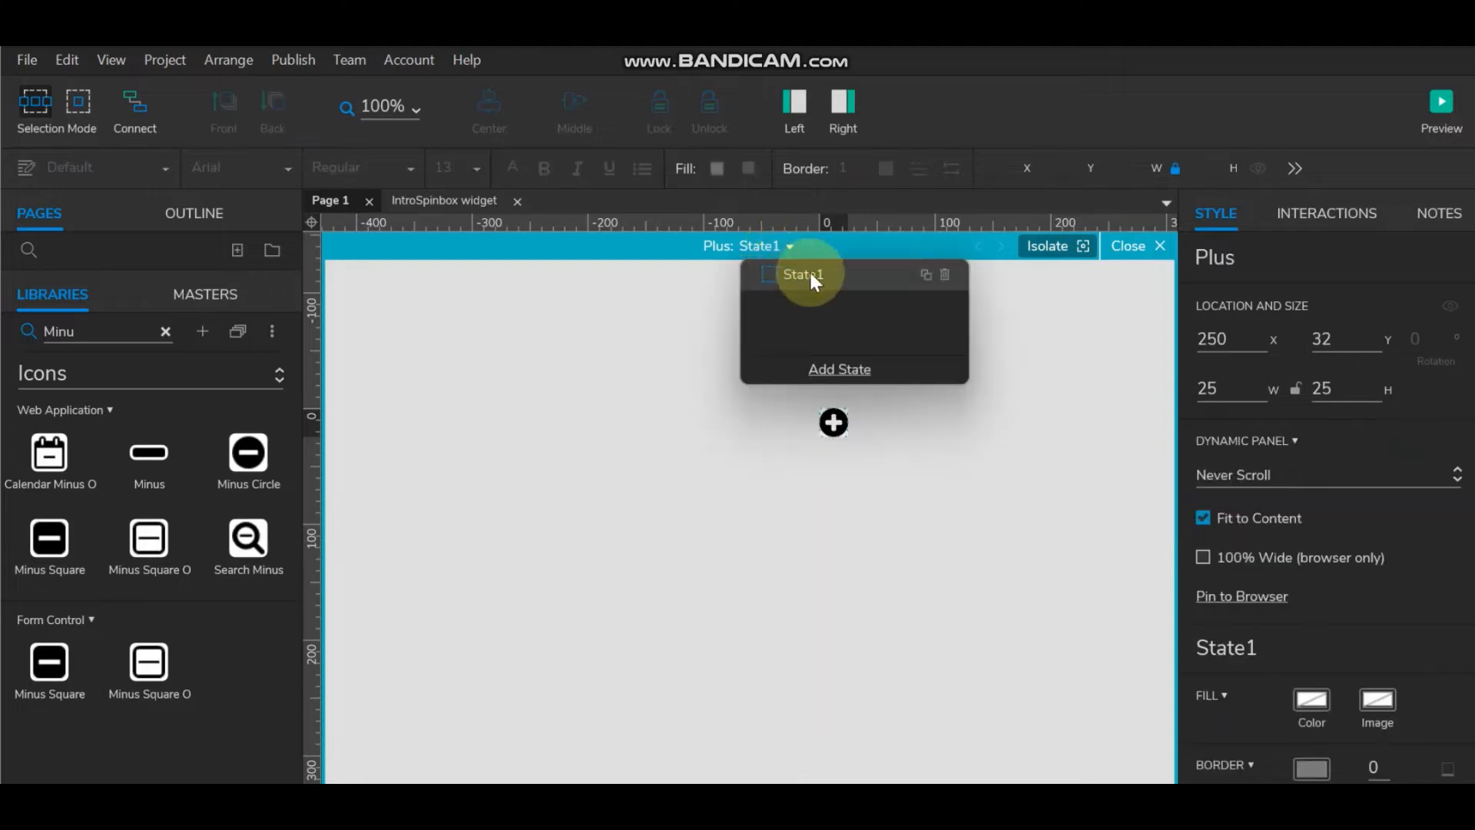
click(925, 275)
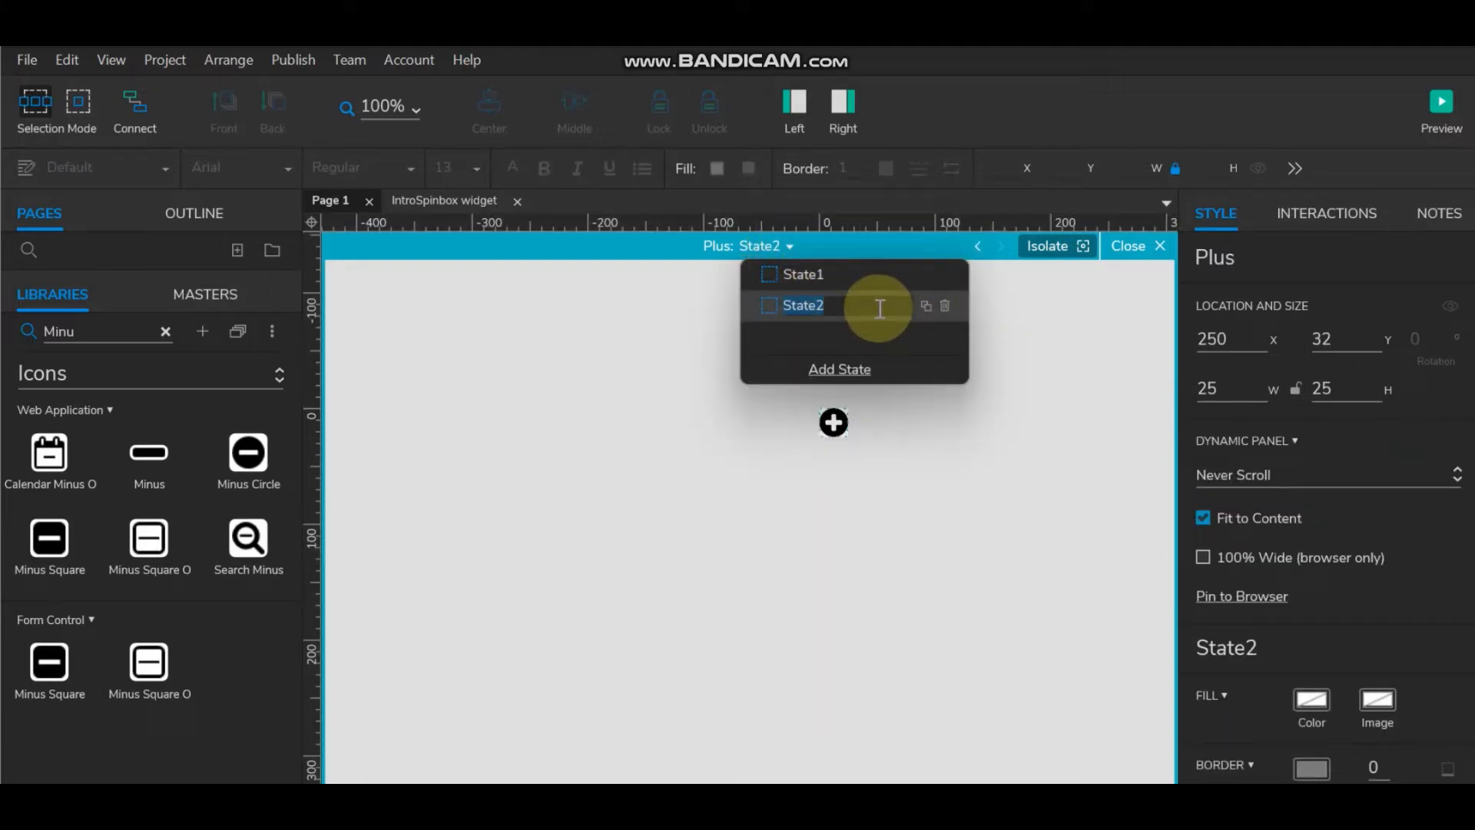
text(disable)
click(909, 419)
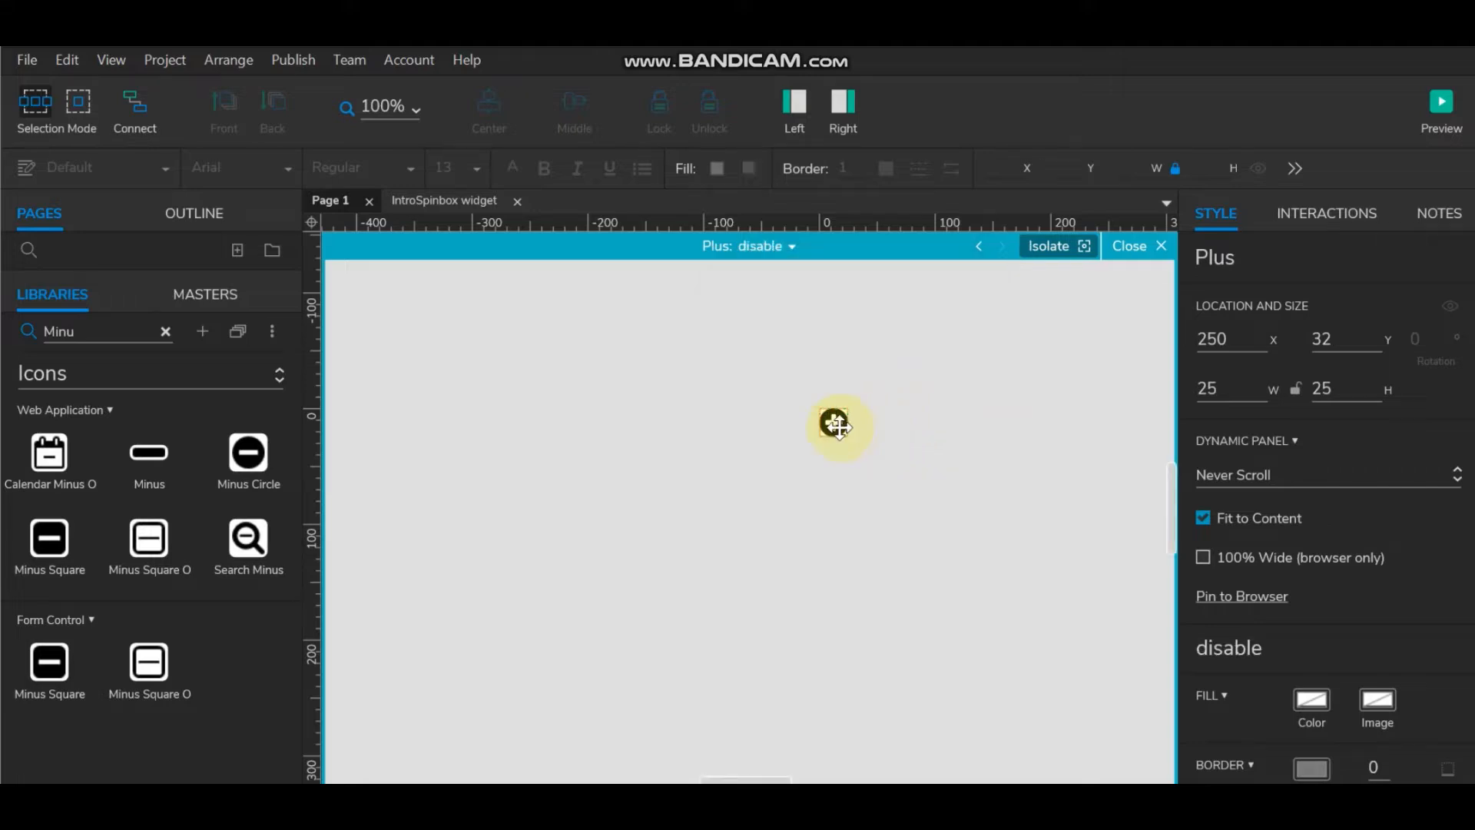
Step: Give the plus icon in the disable state a pale fill colour
click(836, 424)
click(716, 169)
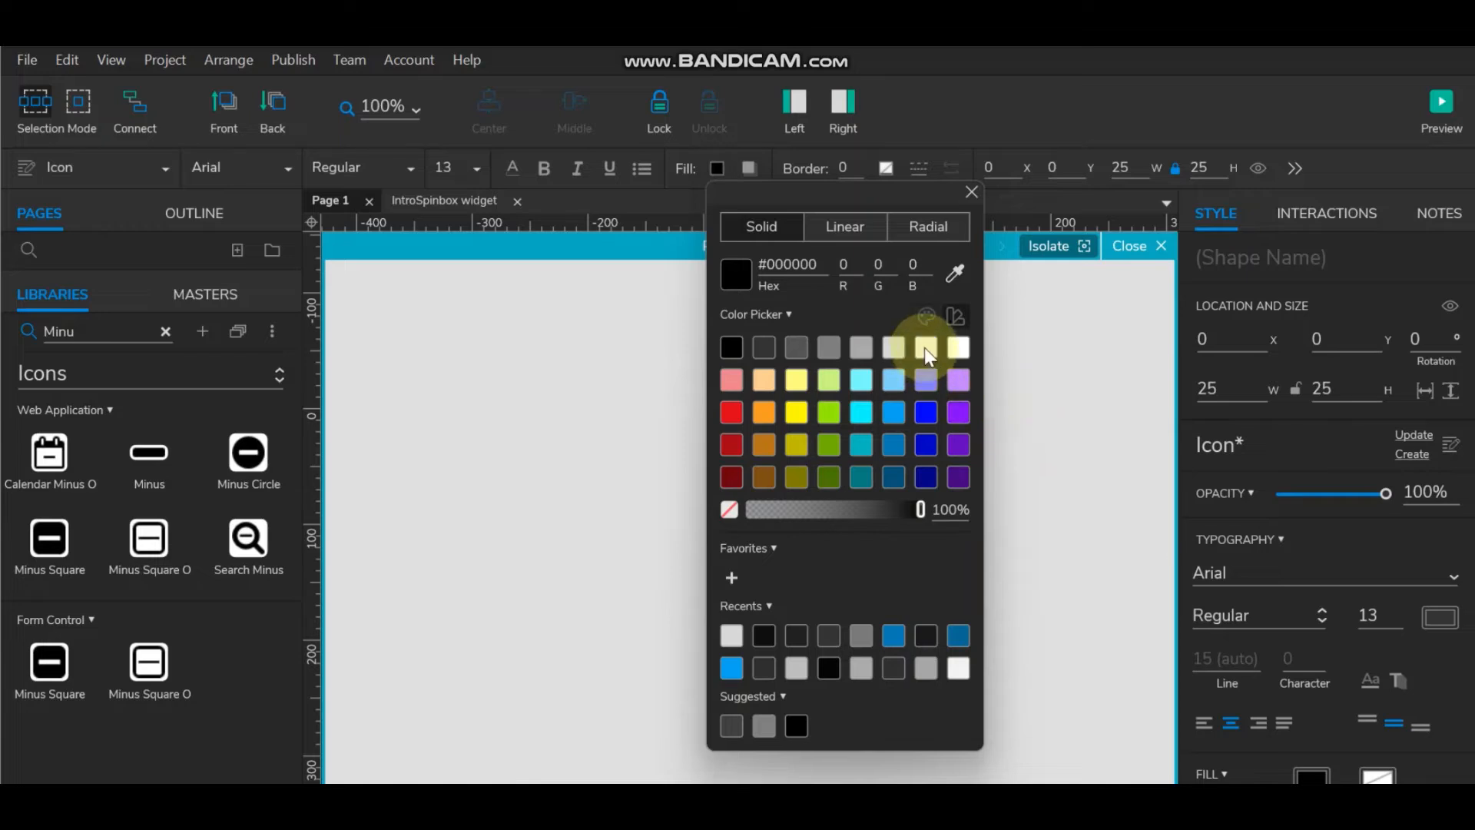
click(901, 348)
click(1029, 373)
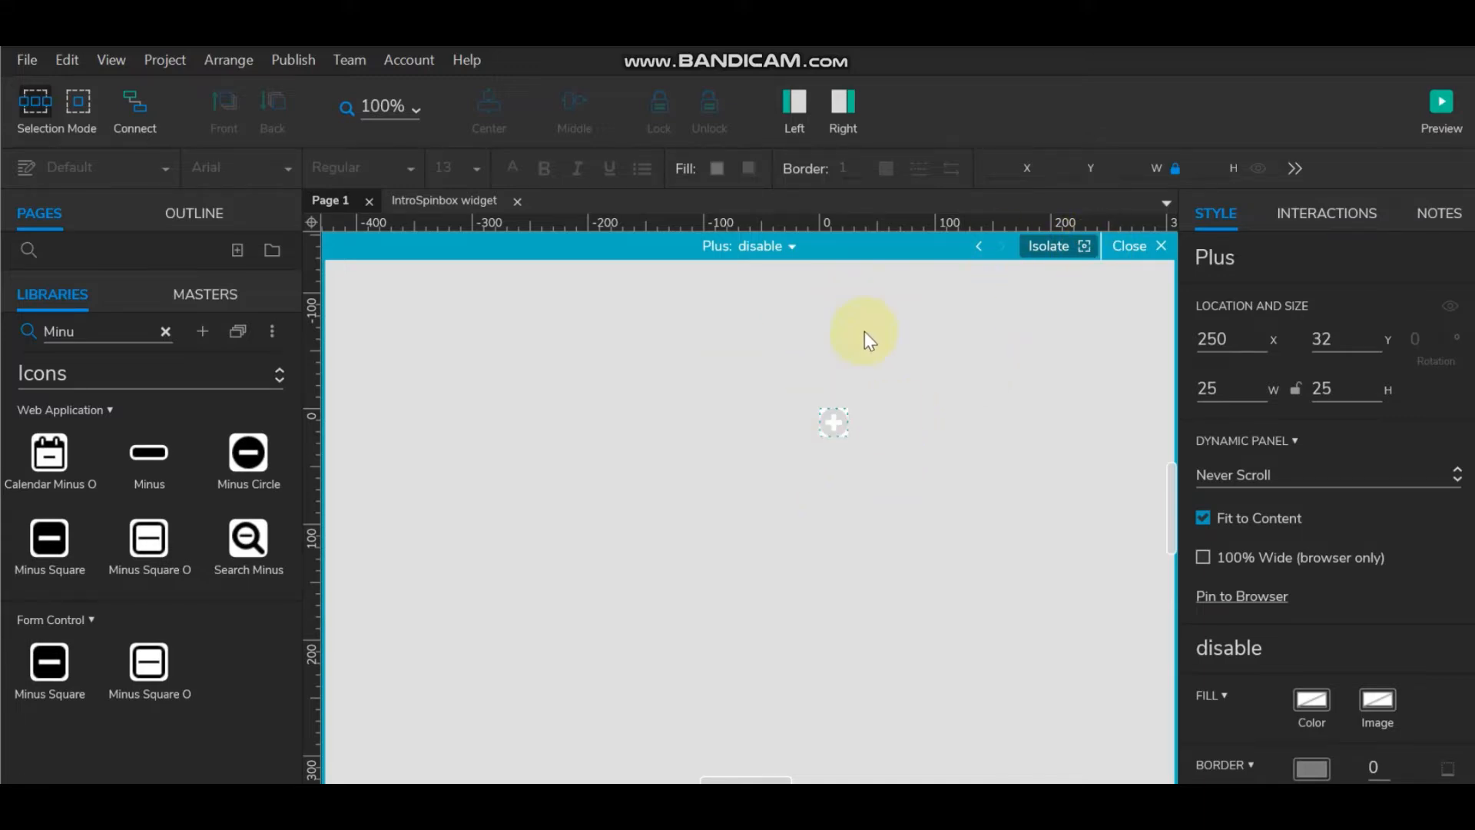
click(855, 432)
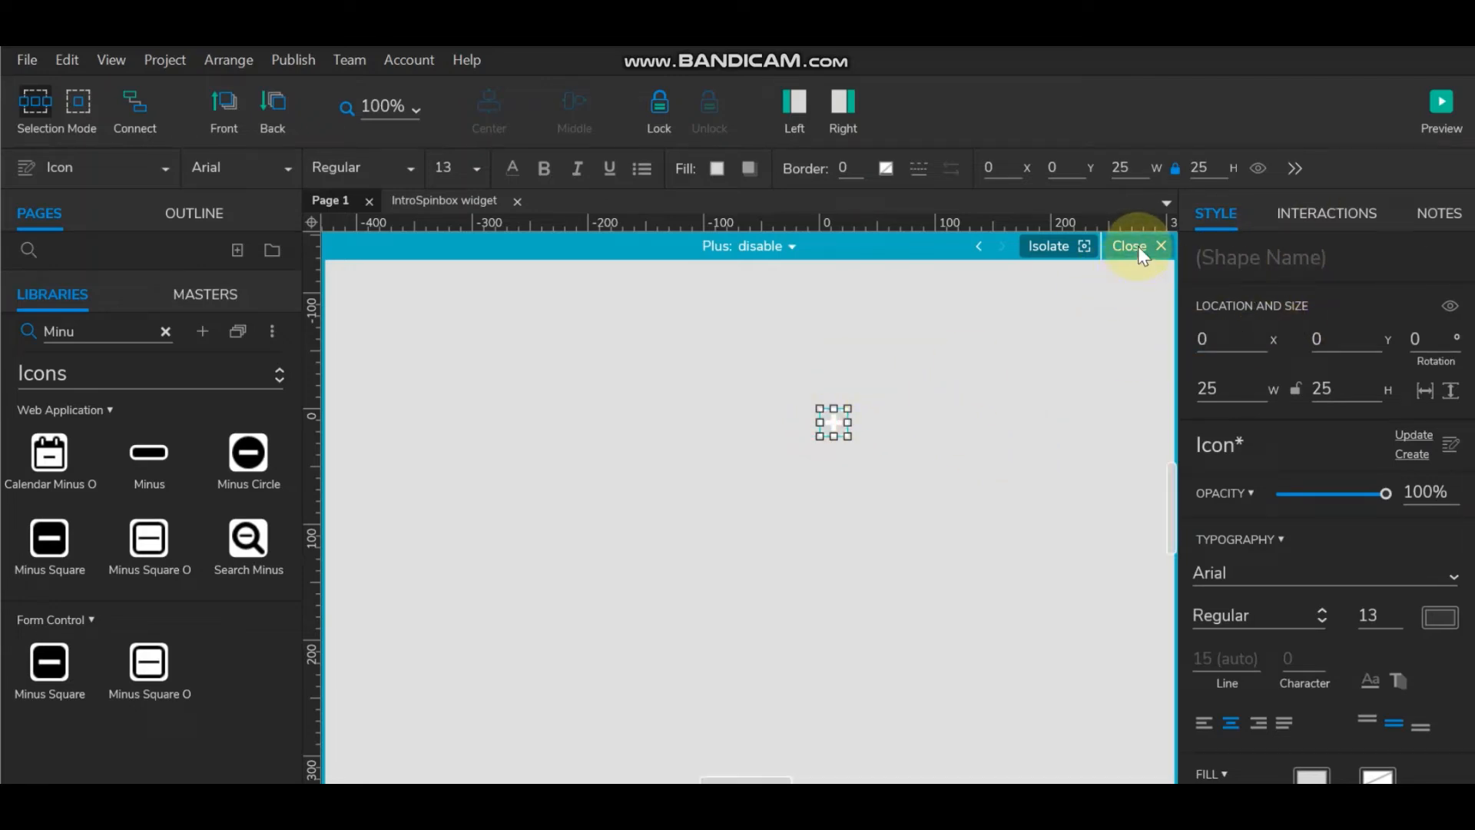
Step: Compare State1 and disable, then leave the Plus panel's editing view
click(785, 248)
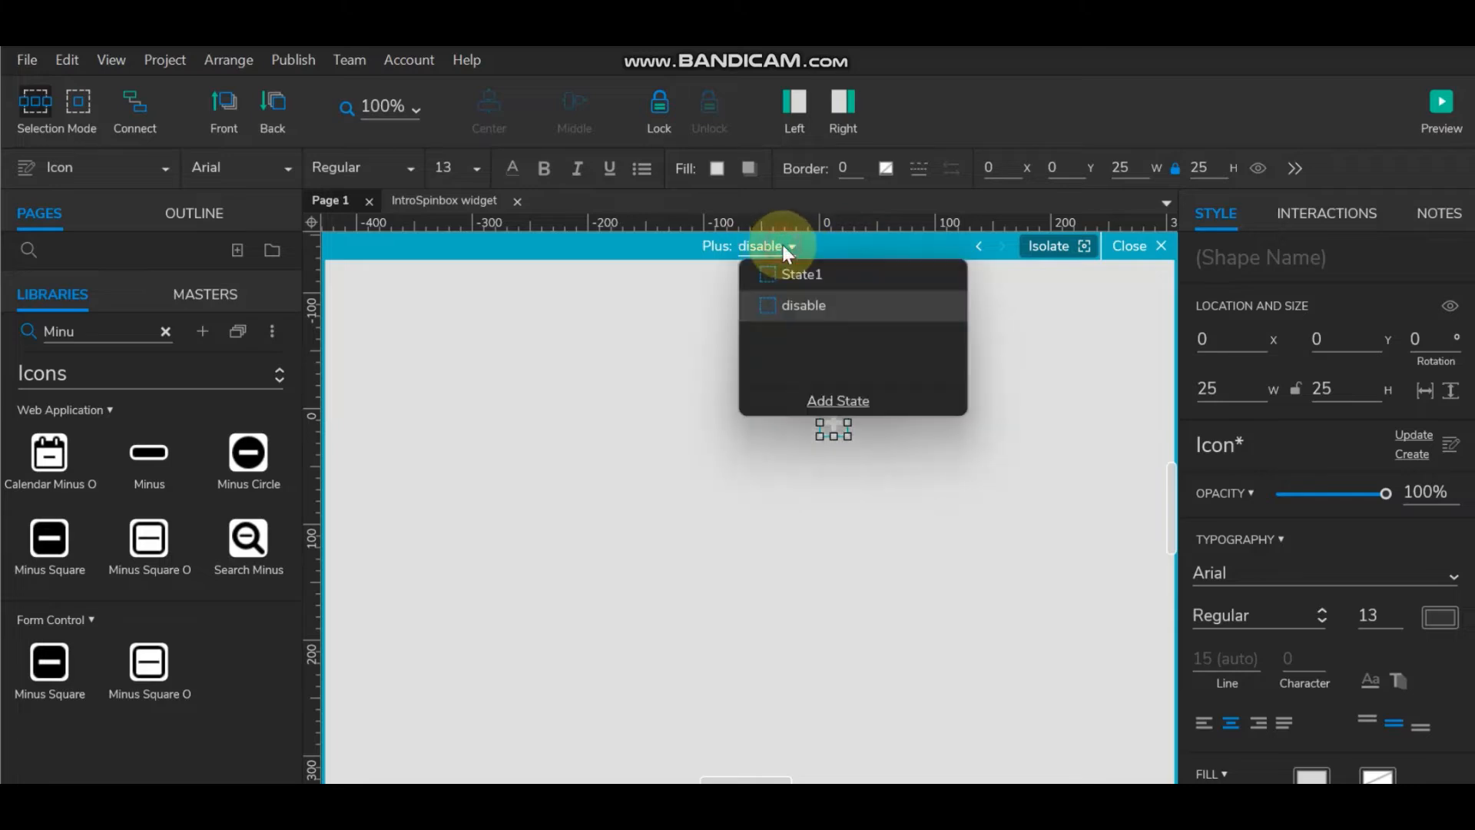
click(822, 272)
click(970, 415)
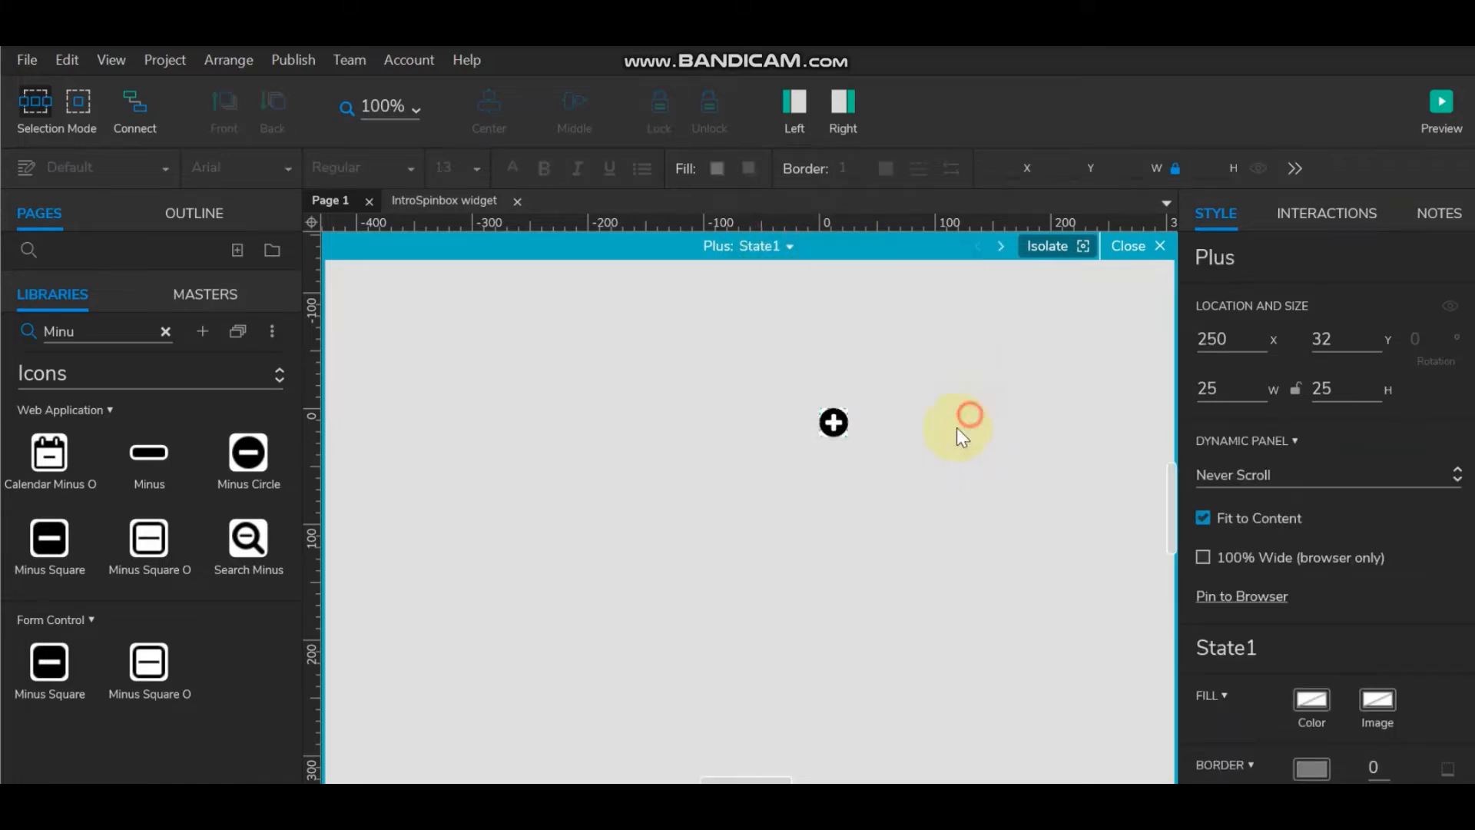
click(838, 425)
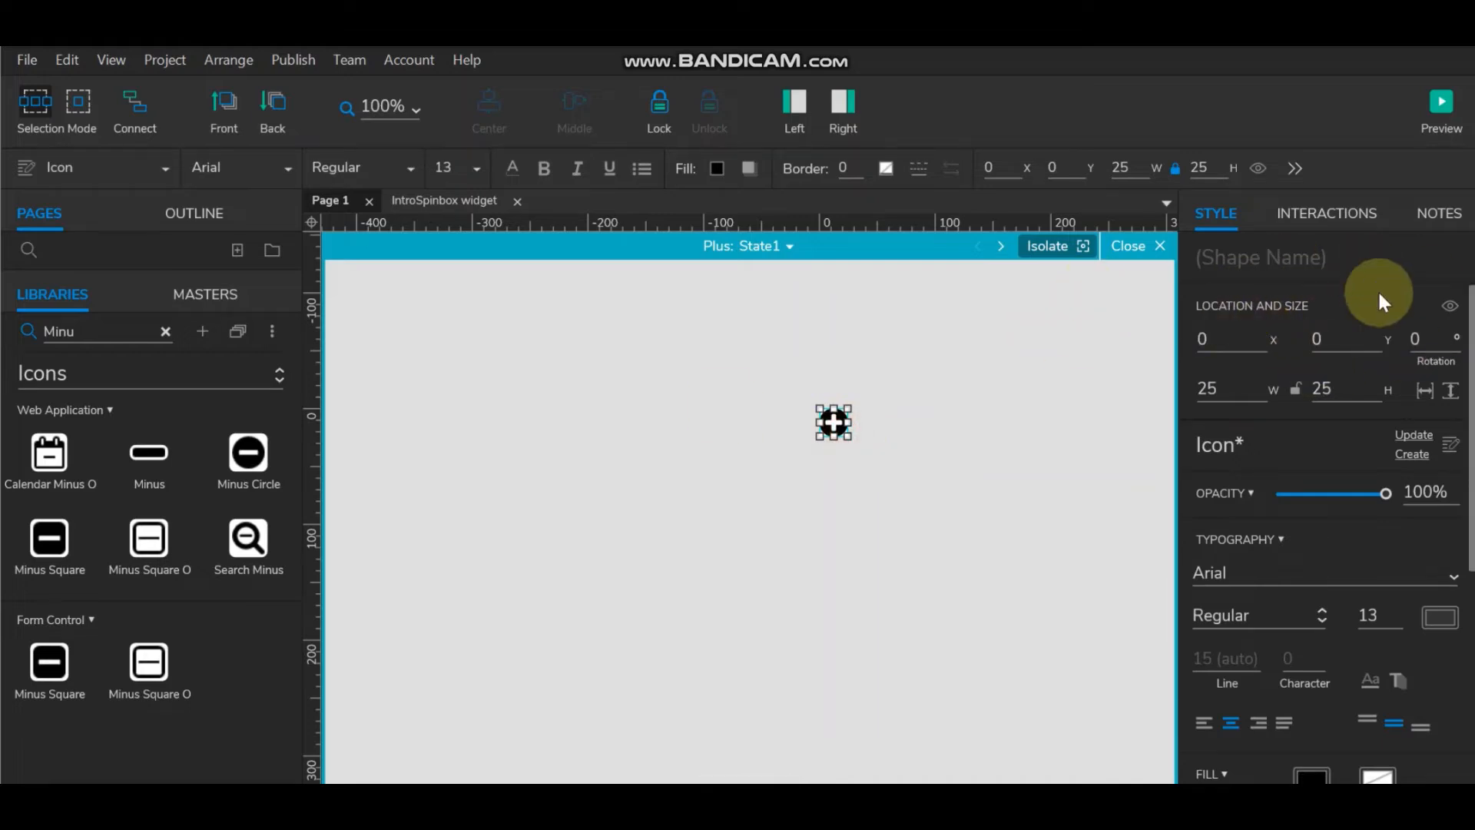
click(787, 247)
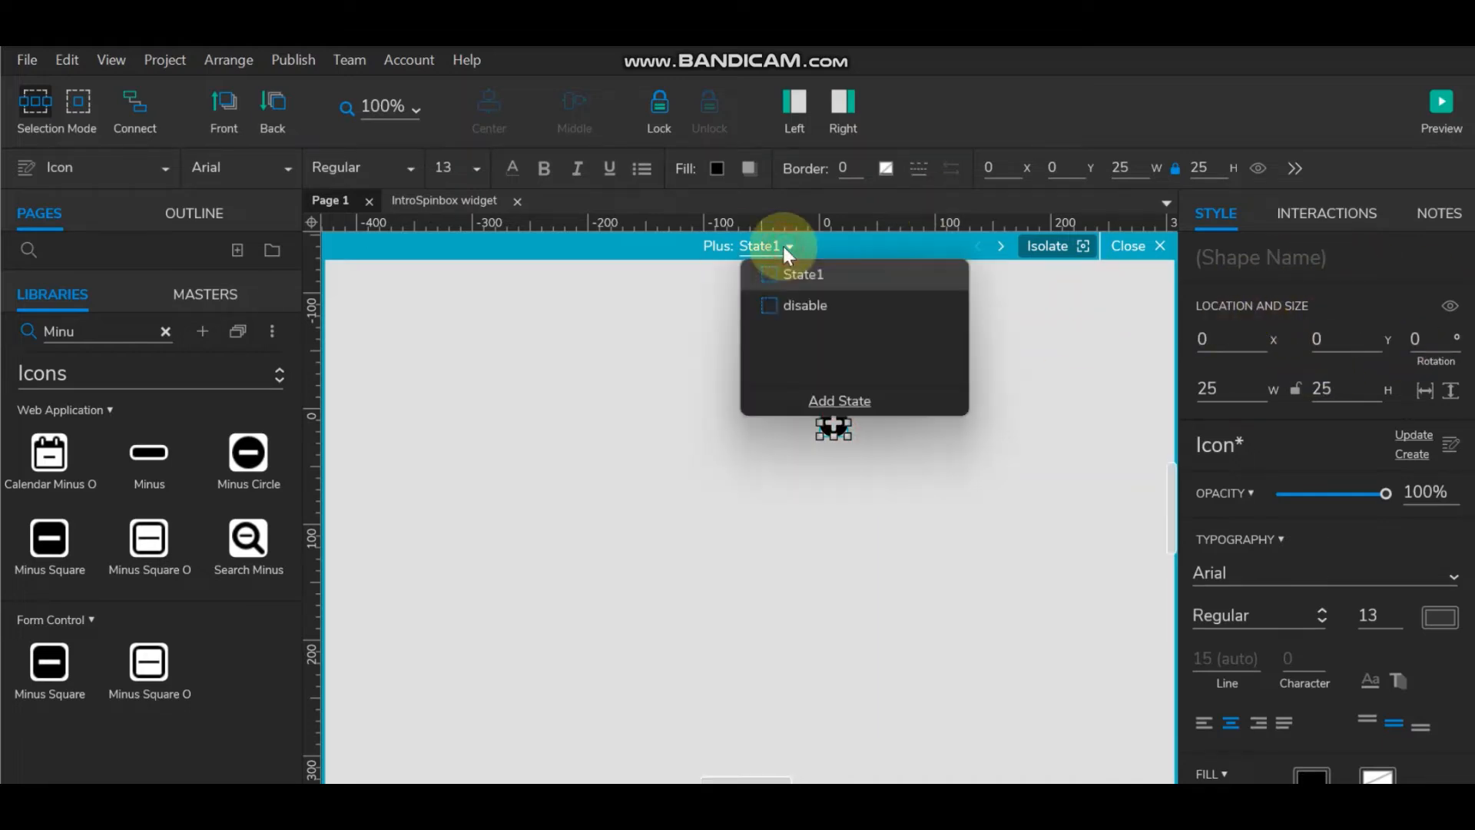
click(795, 306)
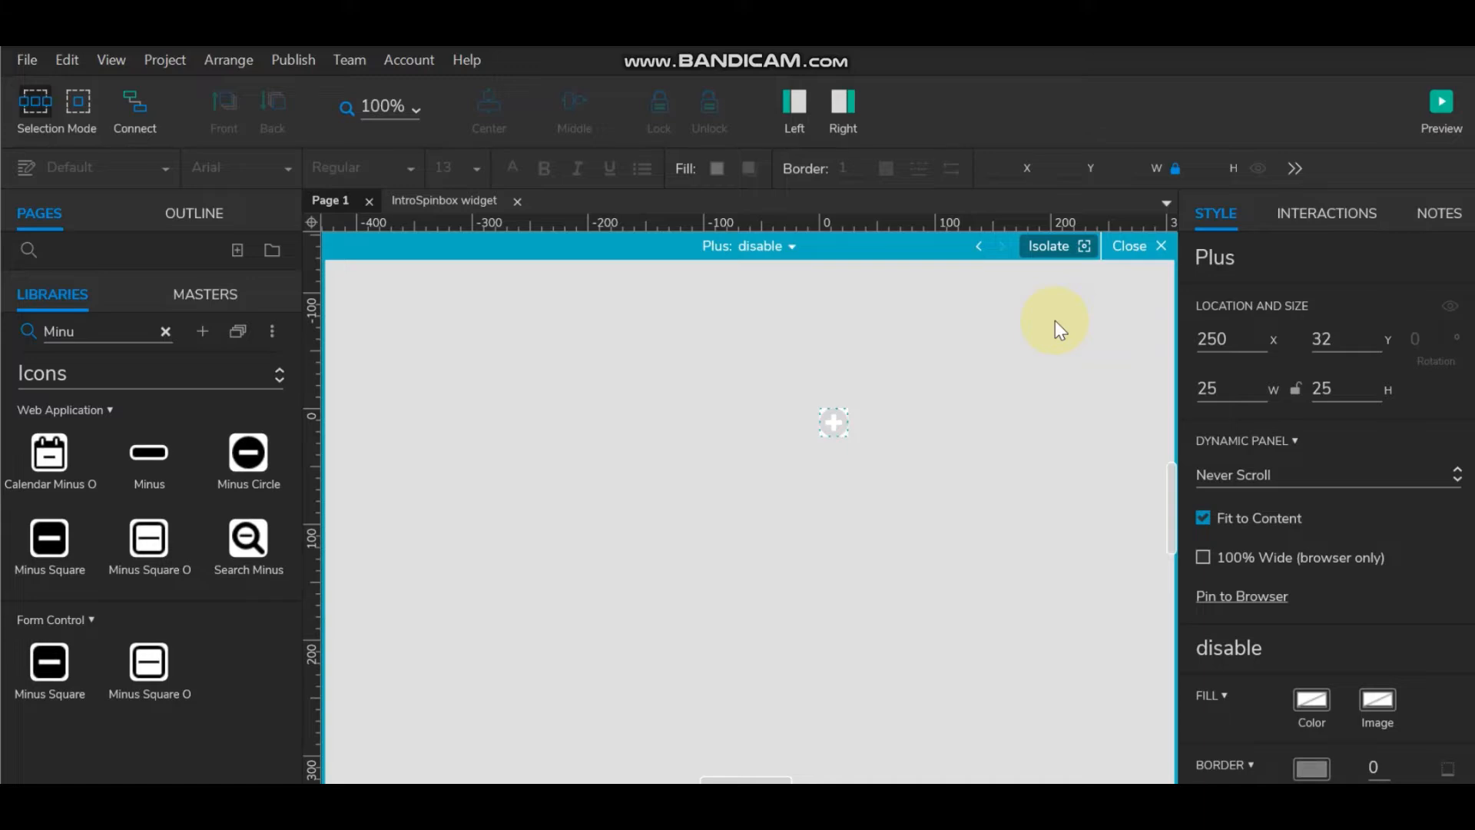
click(1135, 245)
Step: In the Minius panel, duplicate State1 into a new state named 'disable'
click(657, 428)
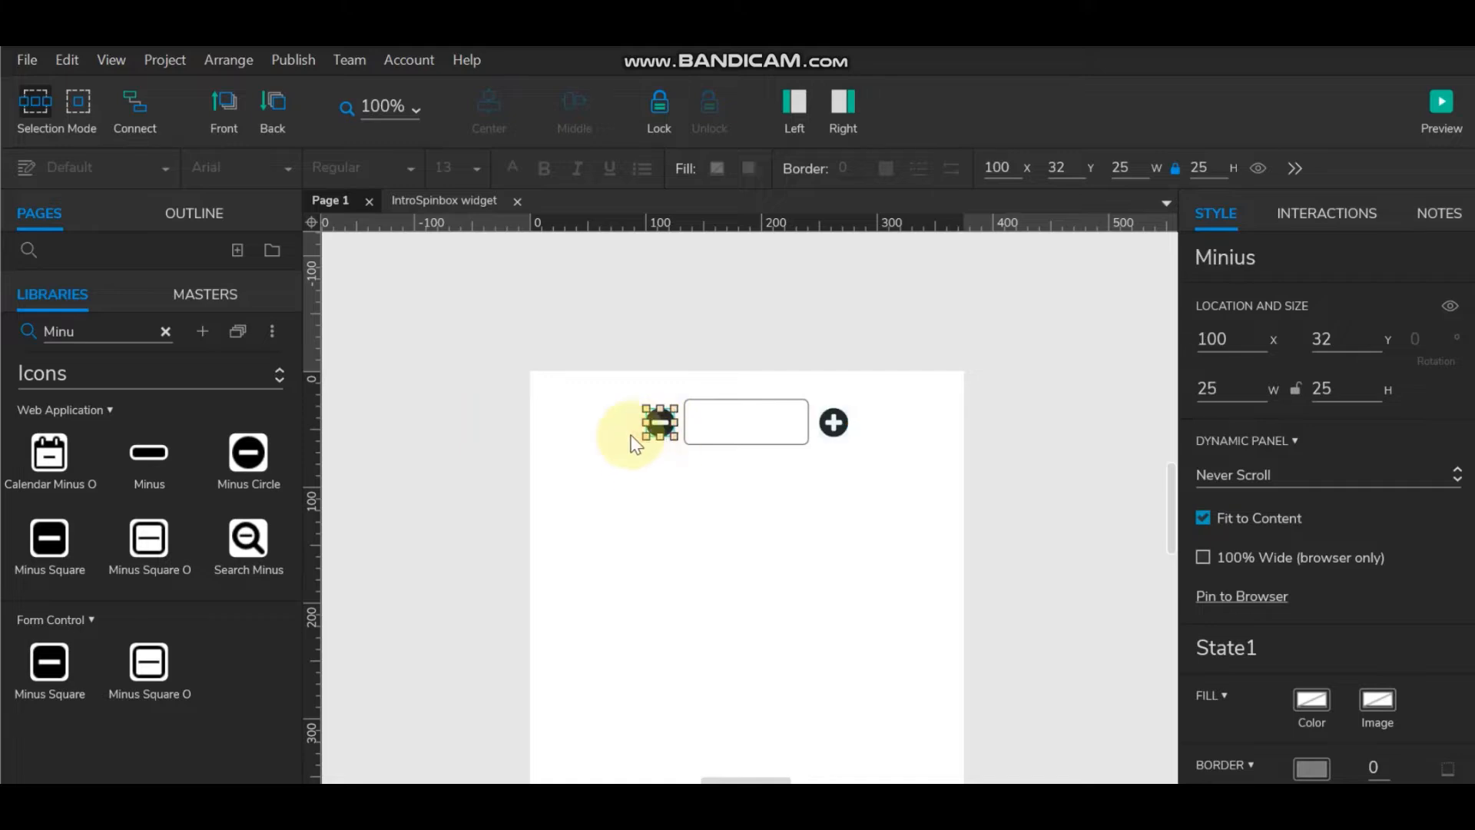
double_click(660, 423)
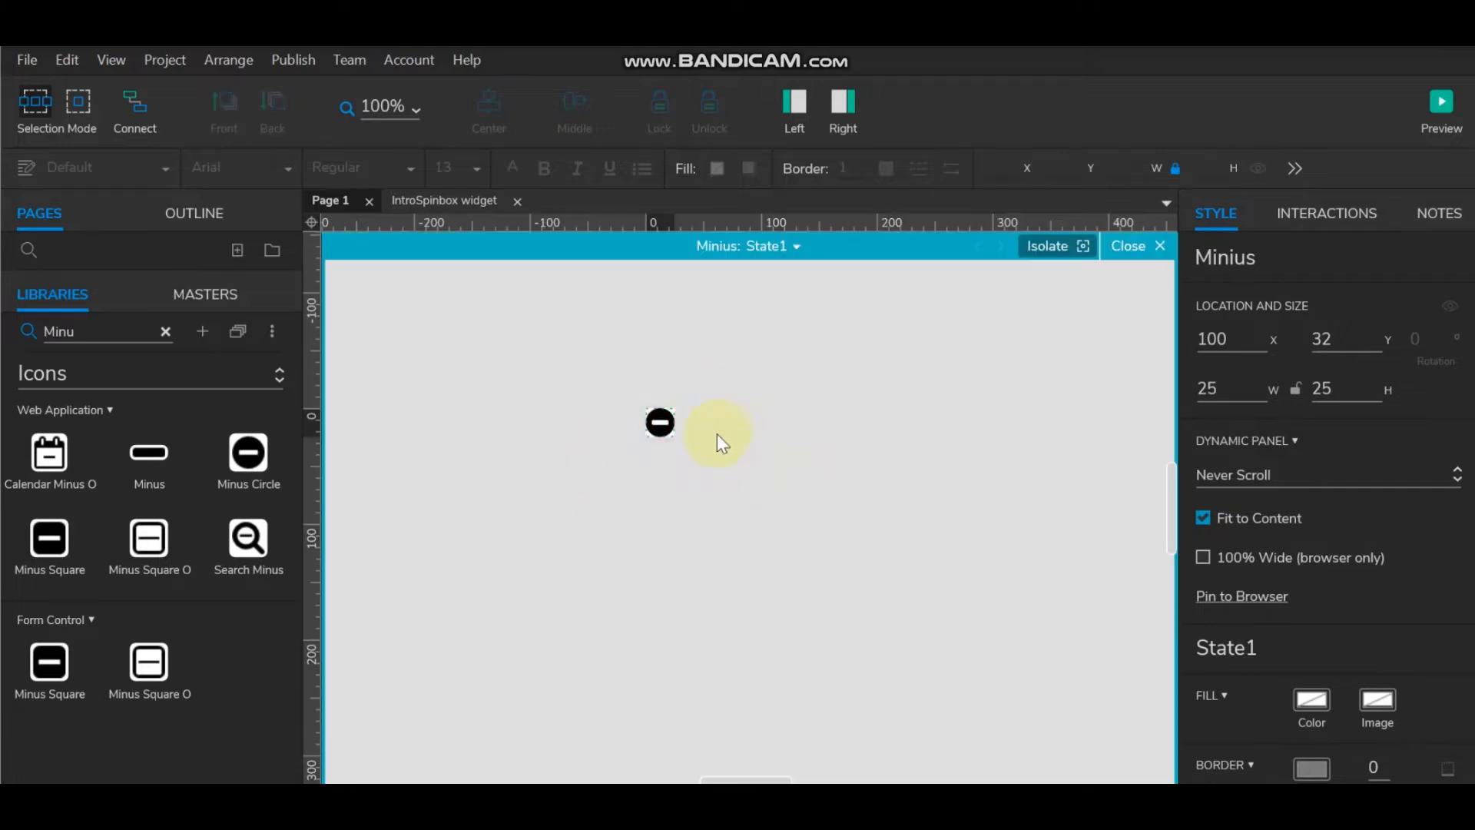
click(800, 241)
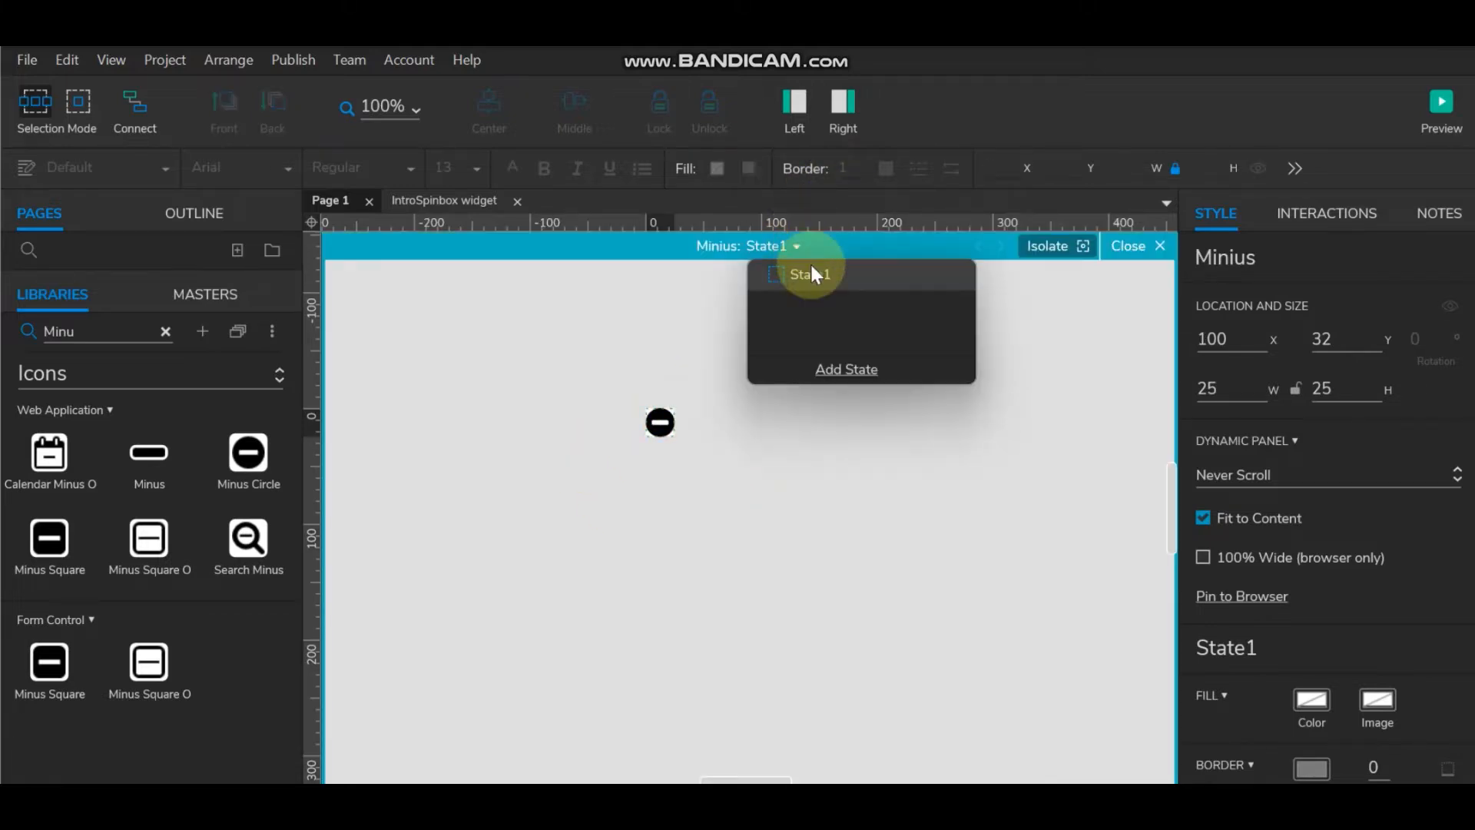
click(931, 275)
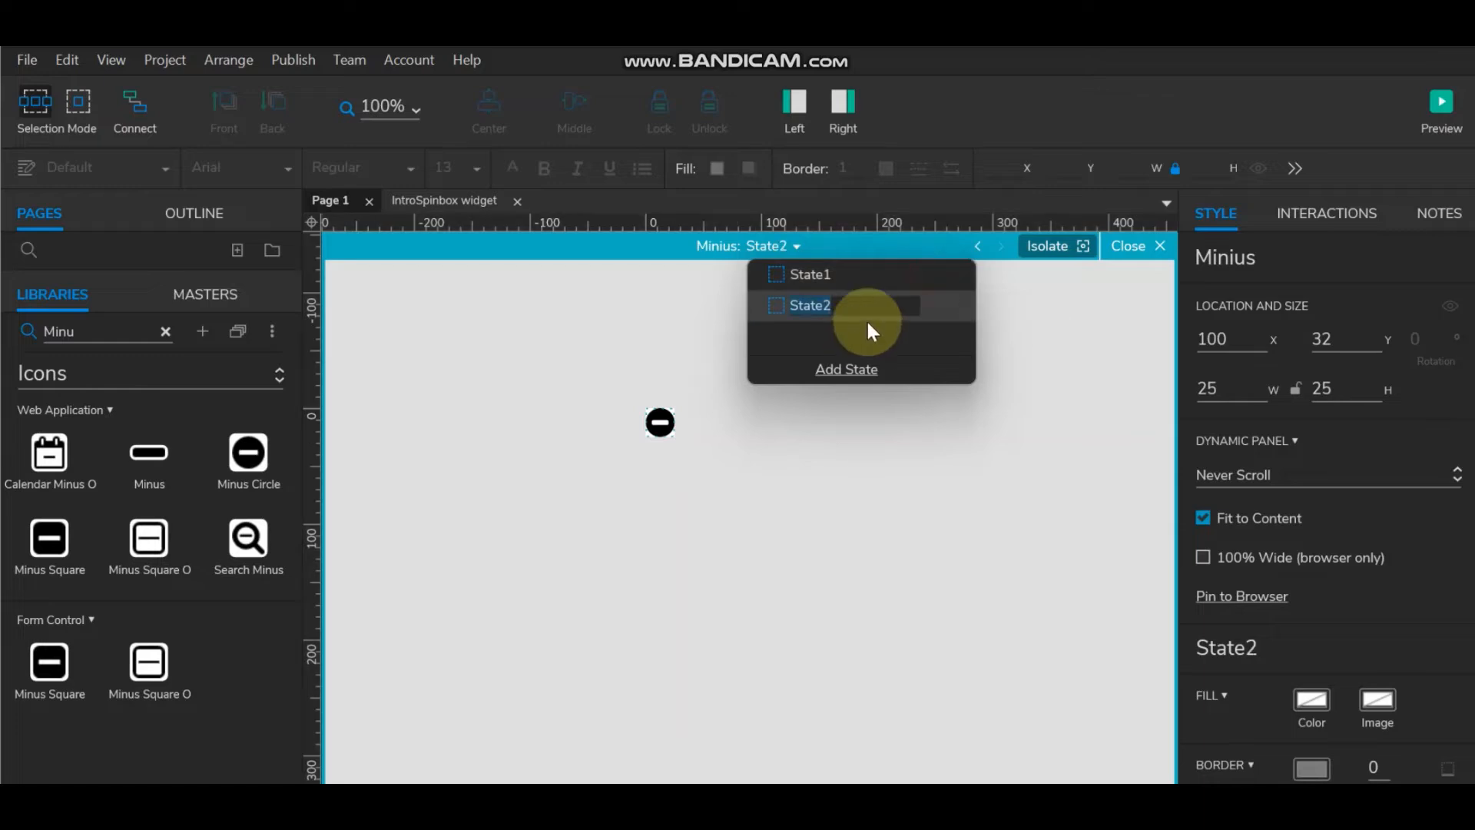
text(disable)
click(900, 462)
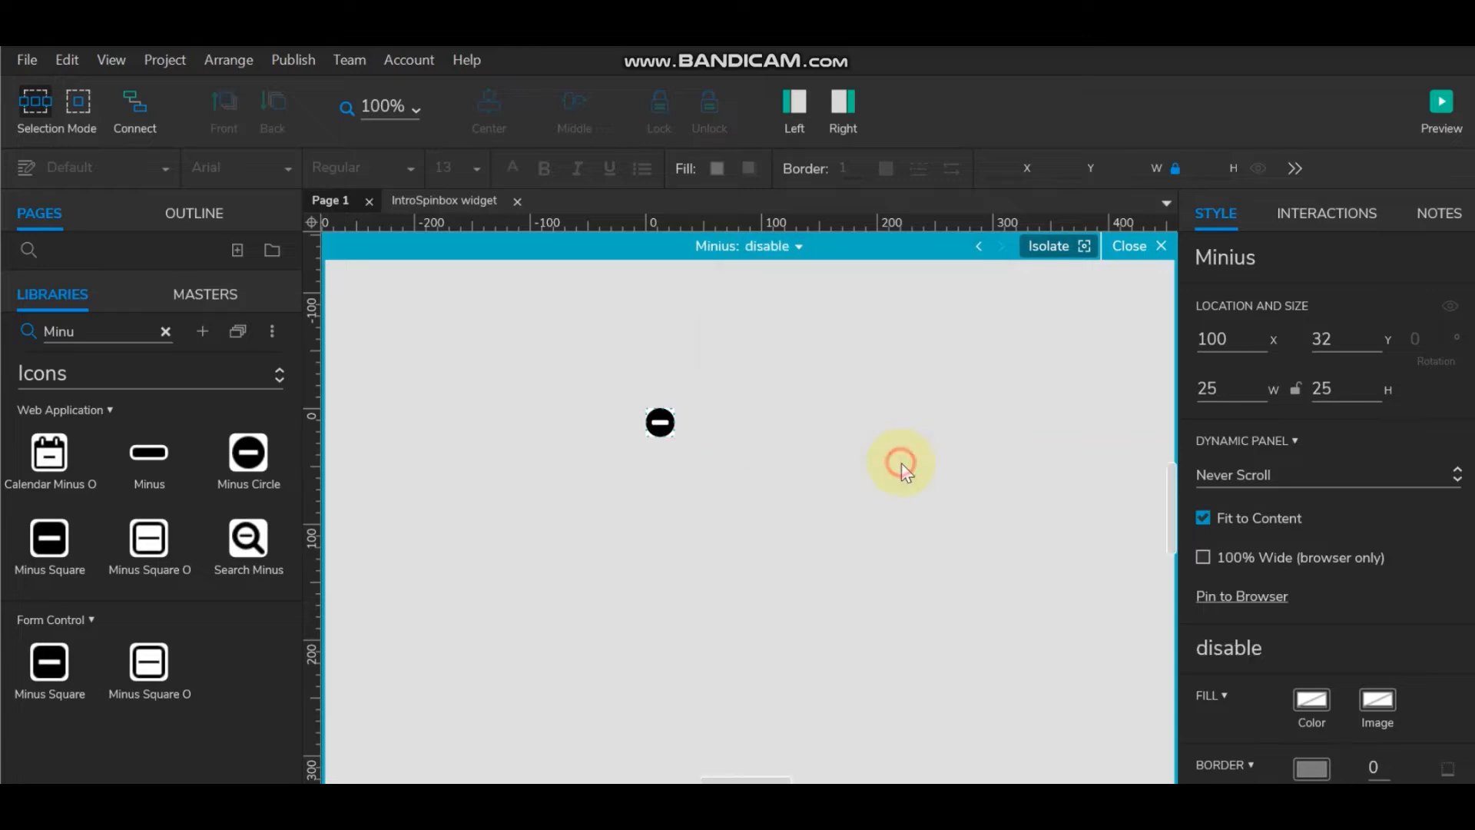
Step: Rename the Minius panel's State1 to 'active' and close the panel editor
click(800, 247)
click(838, 277)
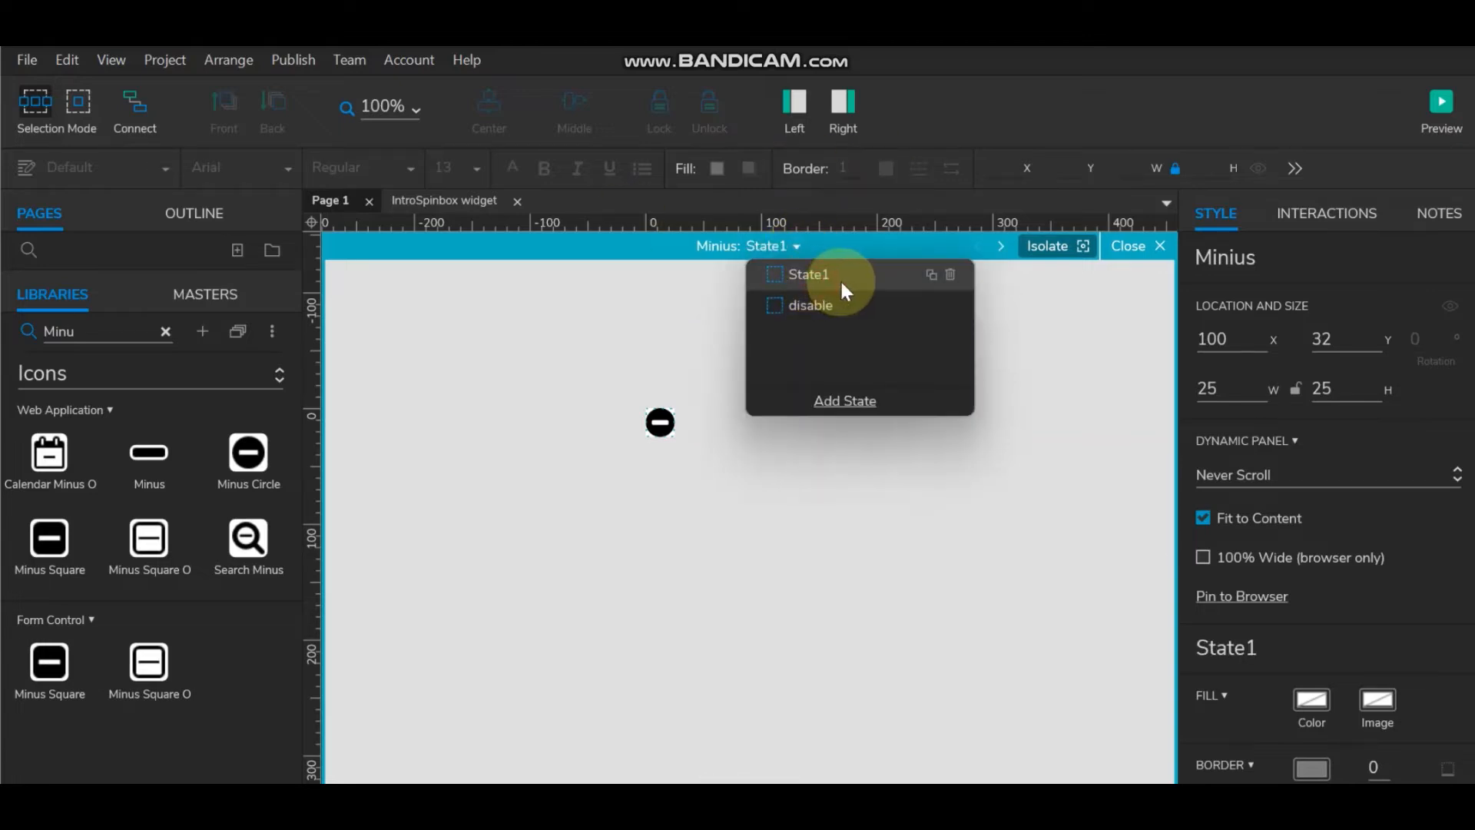
double_click(805, 276)
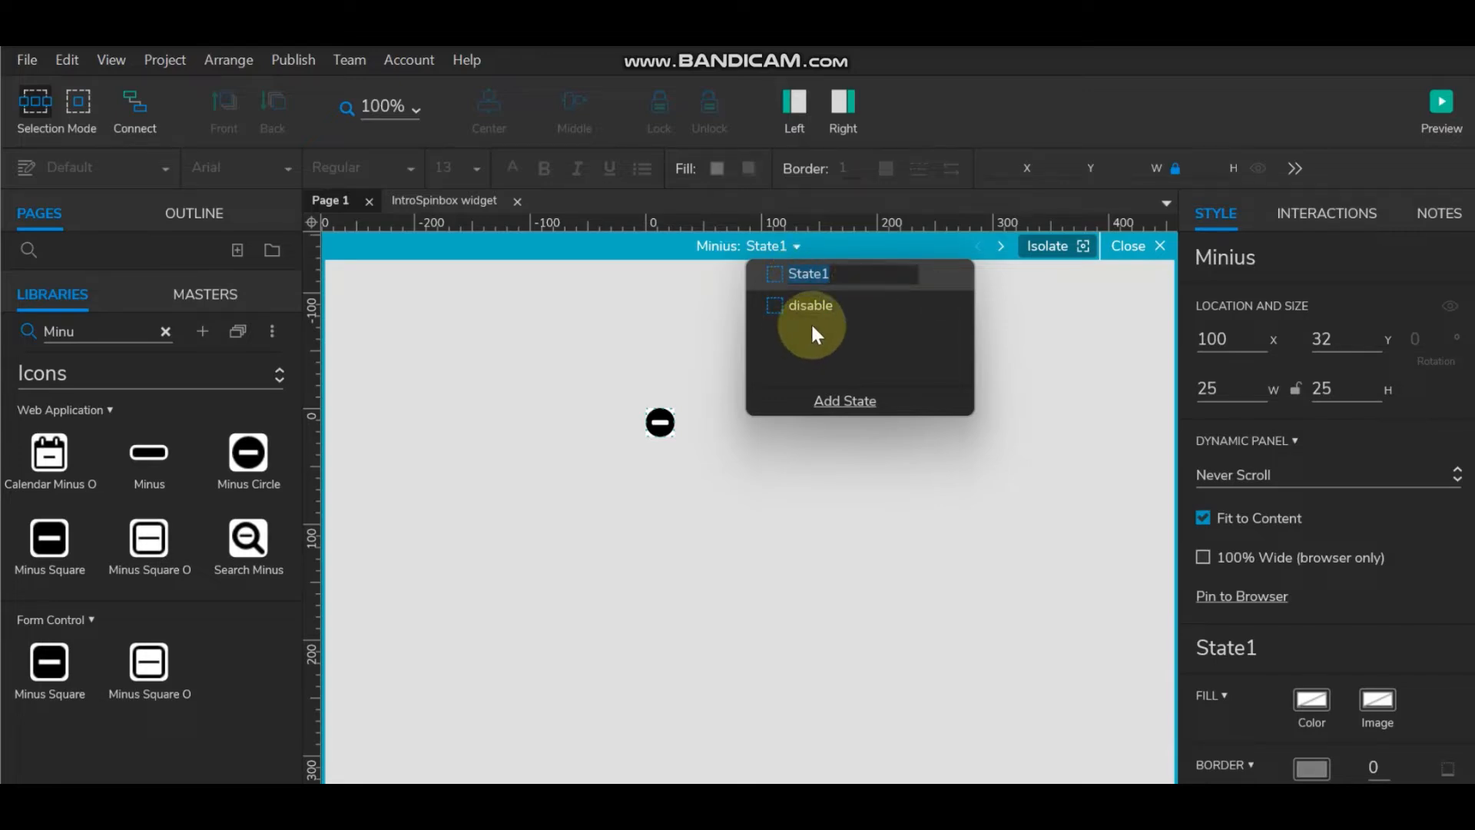
text(ena)
key(BackSpace)
key(BackSpace)
key(BackSpace)
text(active)
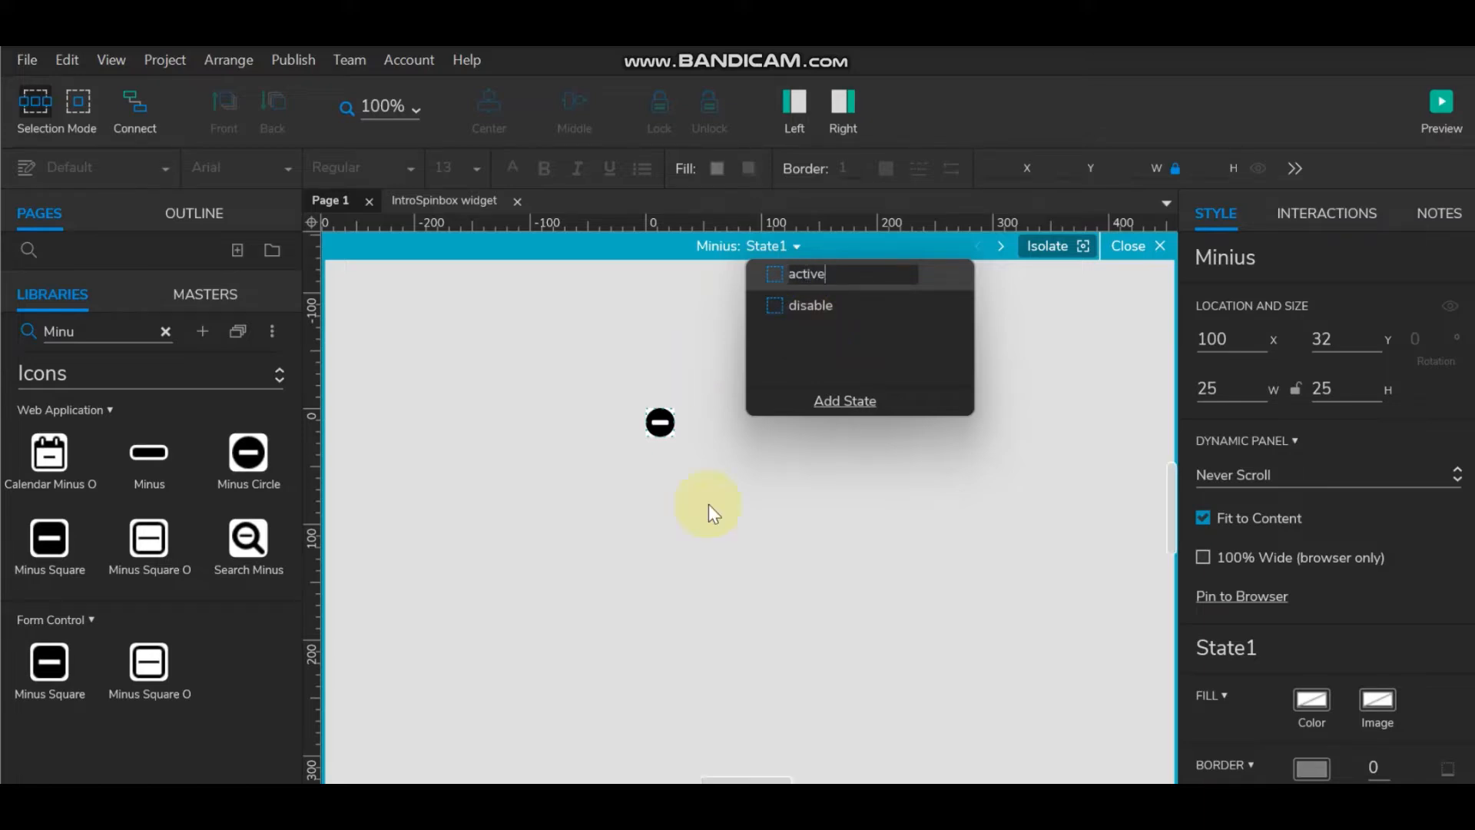
click(778, 567)
click(1156, 248)
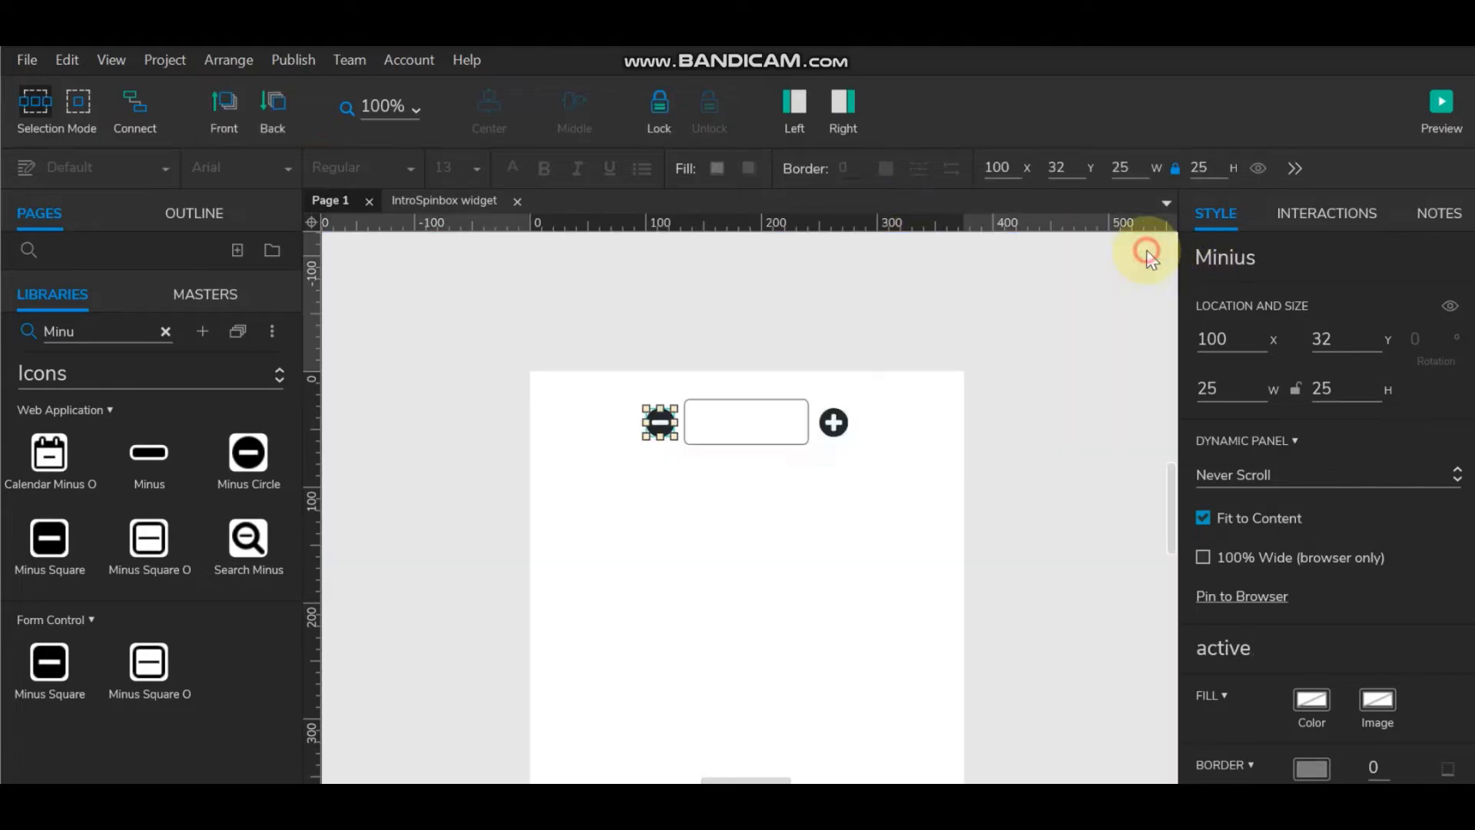
Step: Rename the Plus panel's State1 to 'active', beside its 'disable' state
double_click(834, 422)
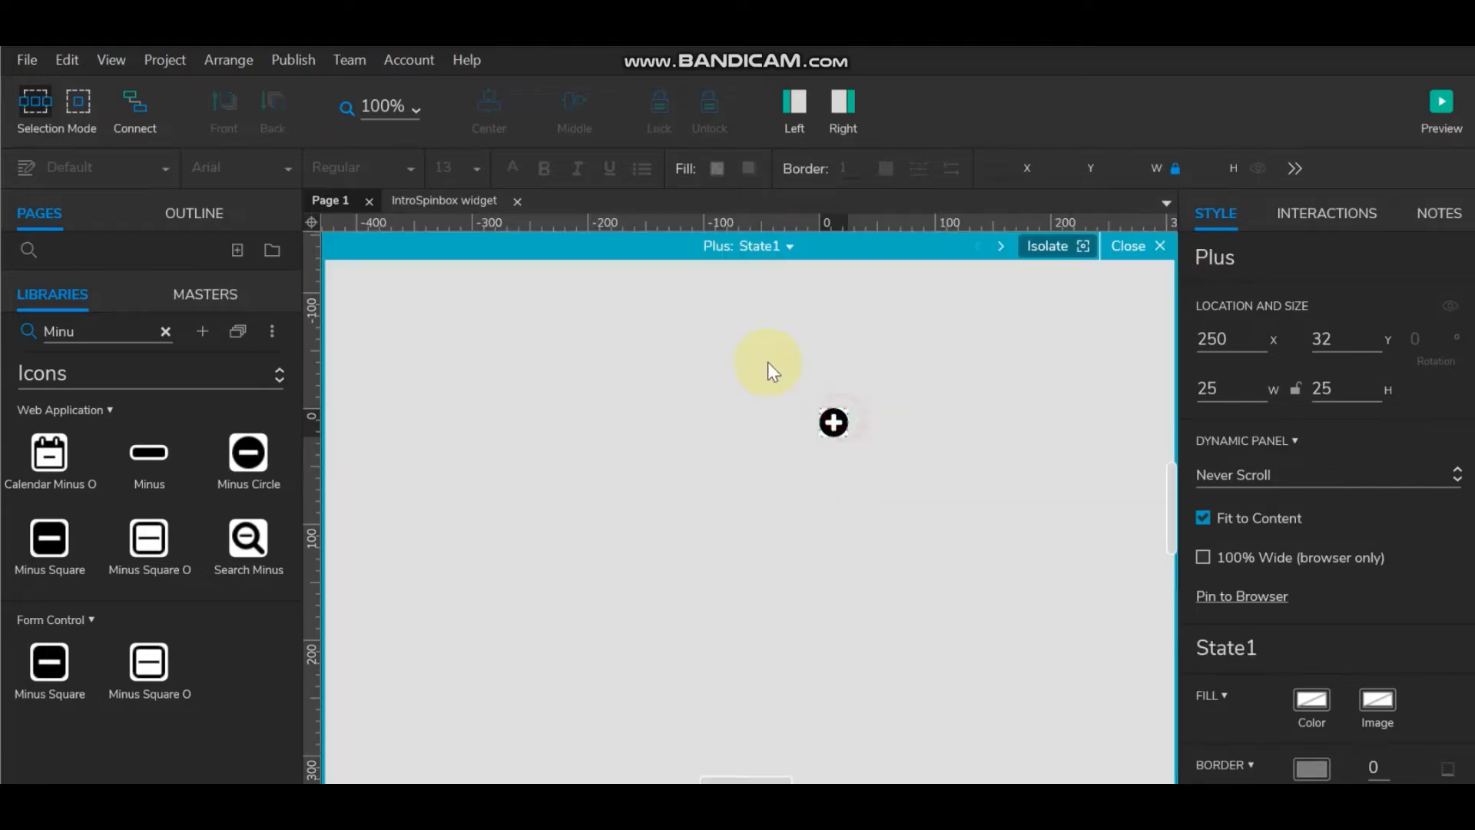
click(775, 246)
double_click(842, 274)
text(a)
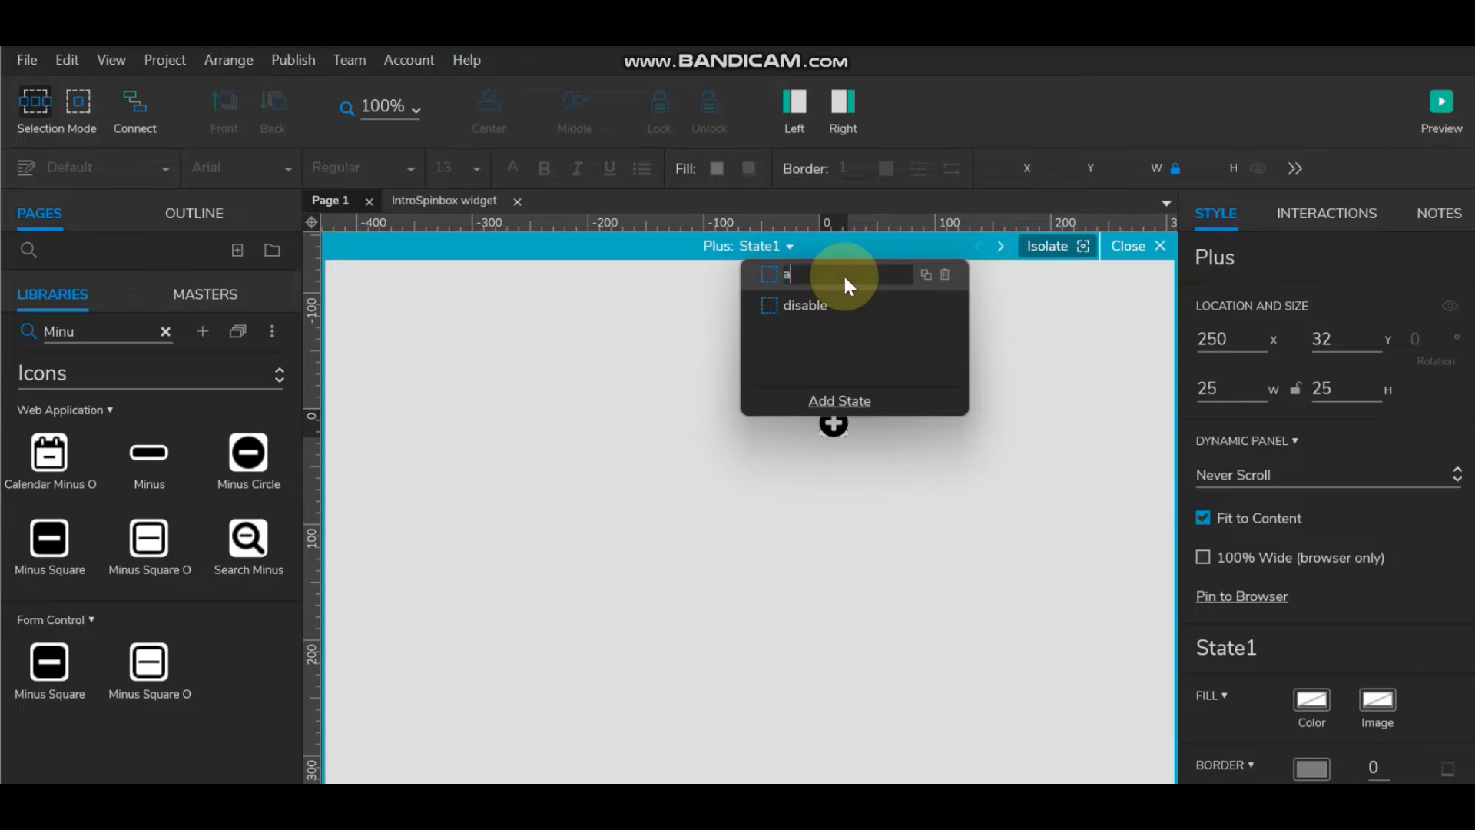
text(ctive)
click(1011, 374)
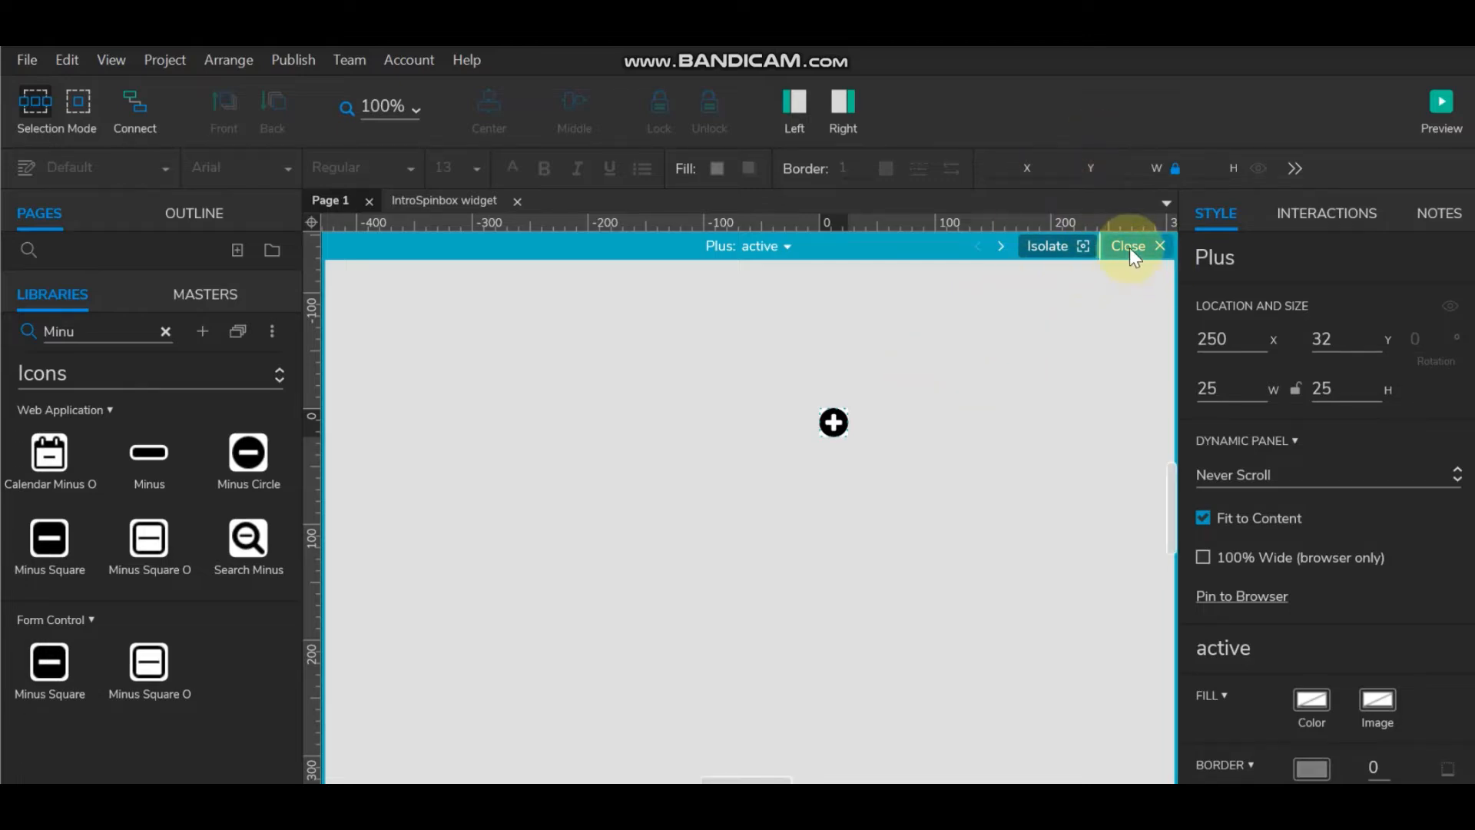
click(833, 422)
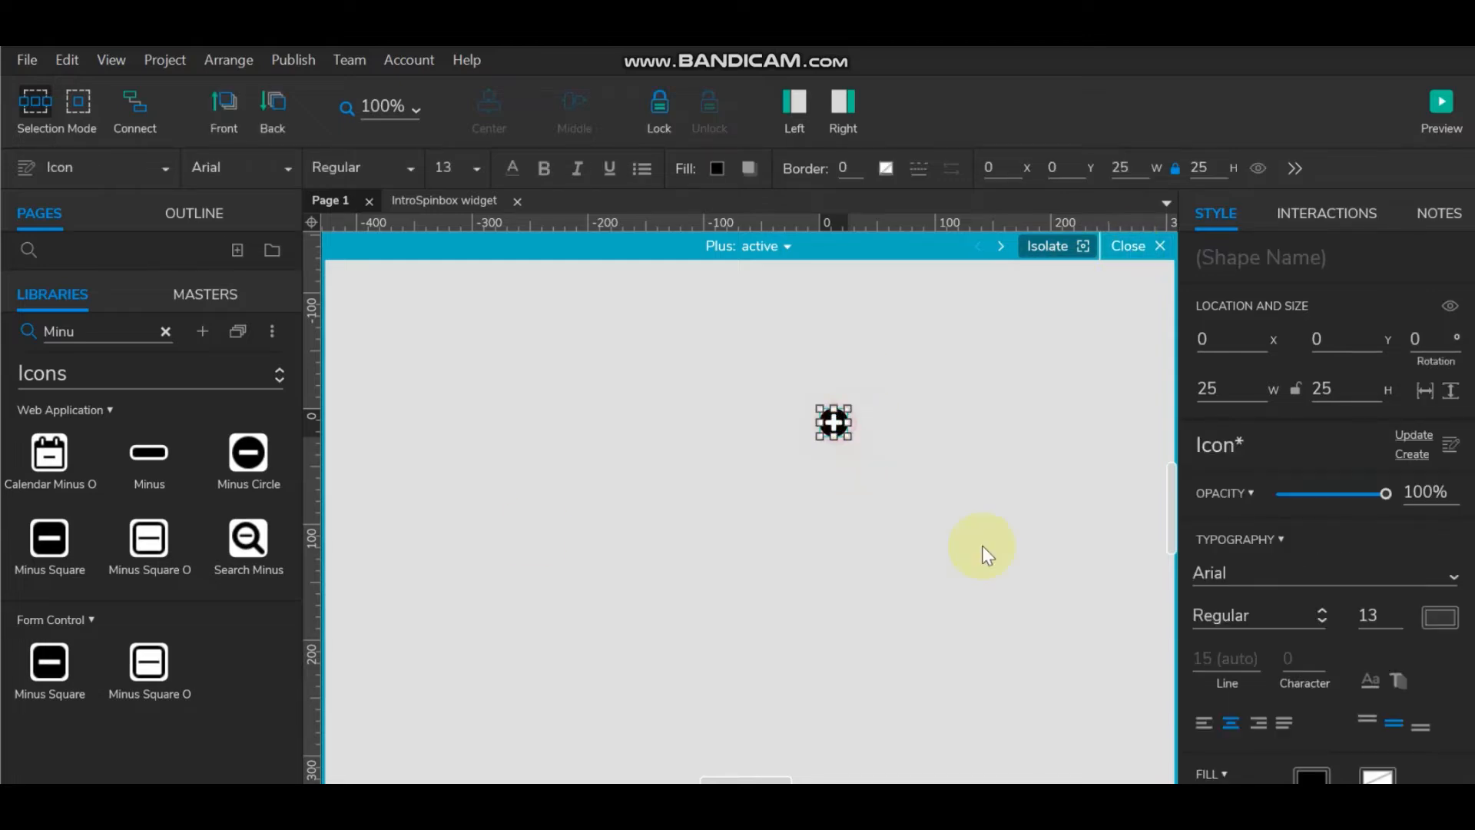
Step: Reselect the plus icon in the Plus panel's active state and start a new interaction on it
click(947, 456)
click(829, 429)
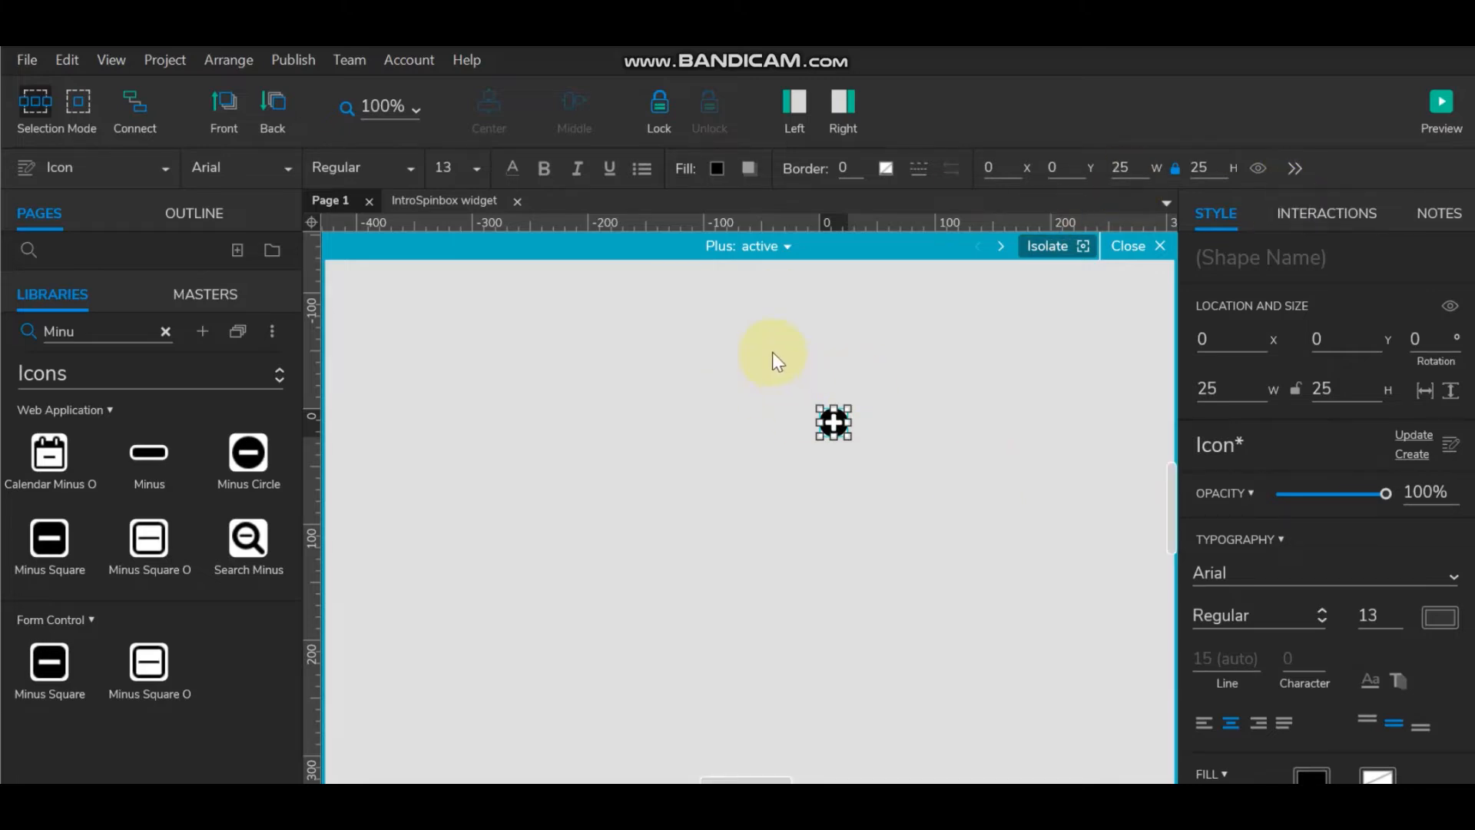
click(1327, 217)
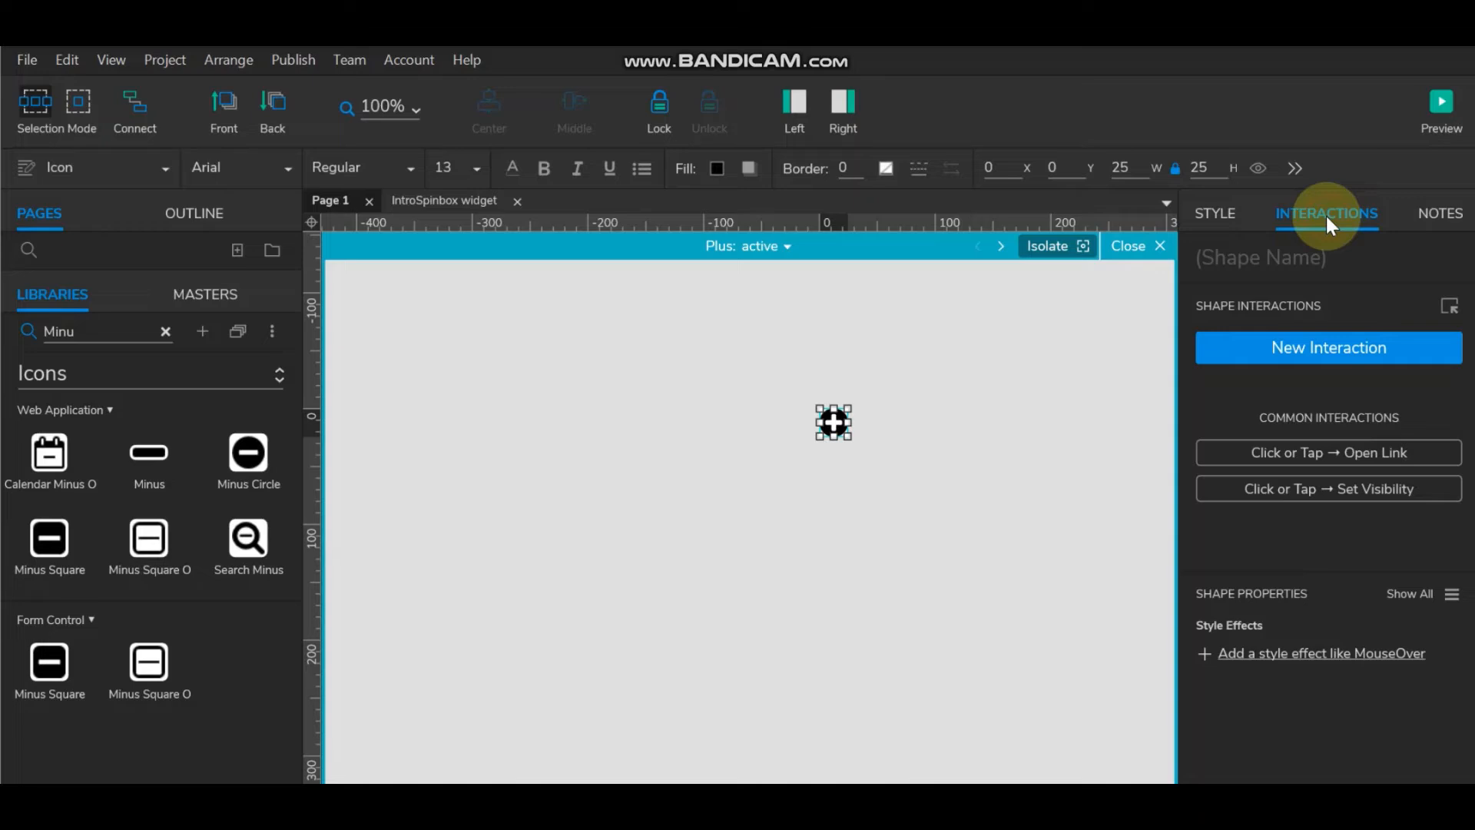
click(1319, 350)
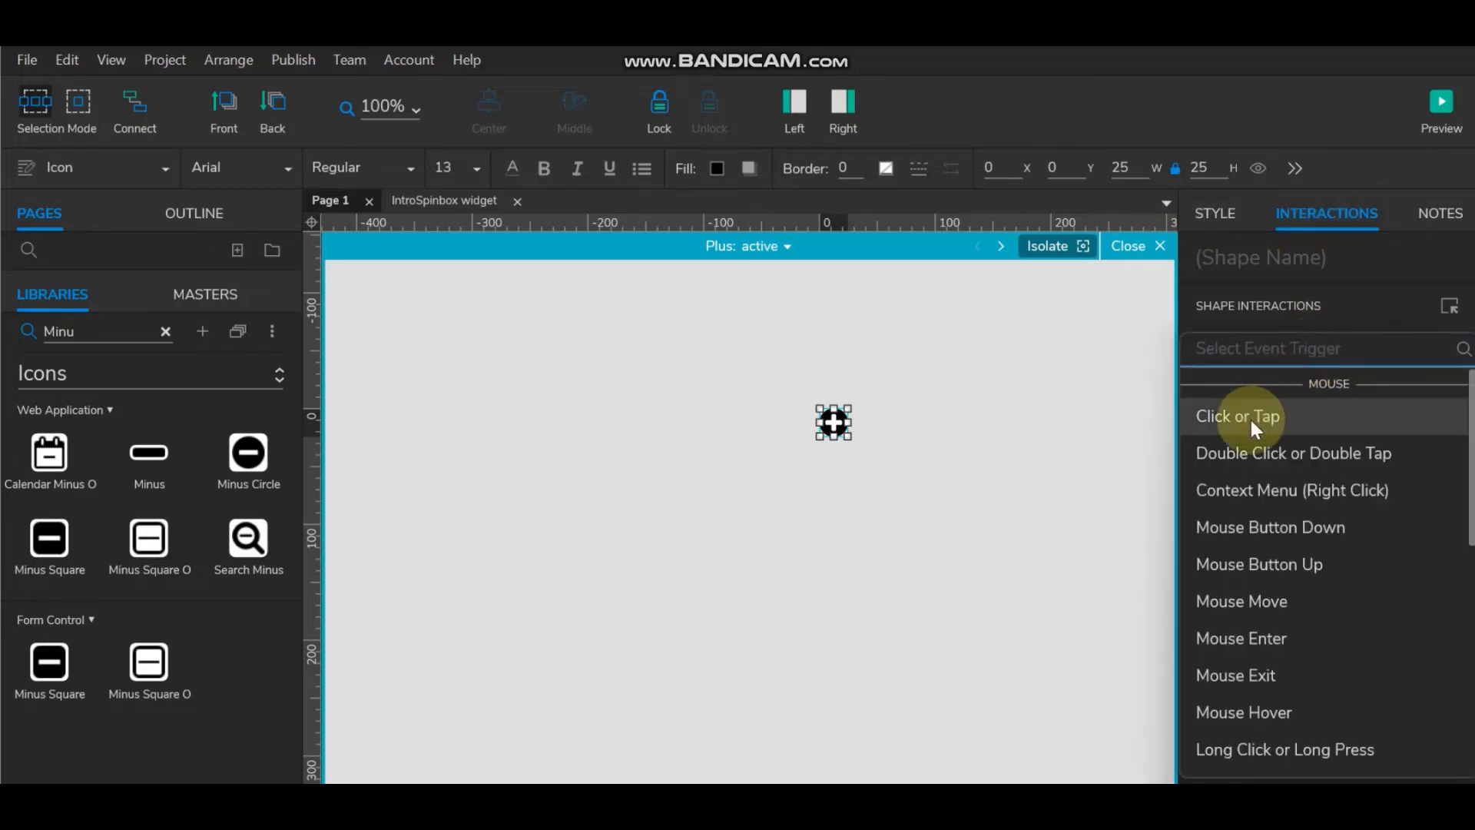
Step: Add a Click or Tap interaction to the plus icon and open it in the Interaction Editor
click(1251, 417)
click(1297, 330)
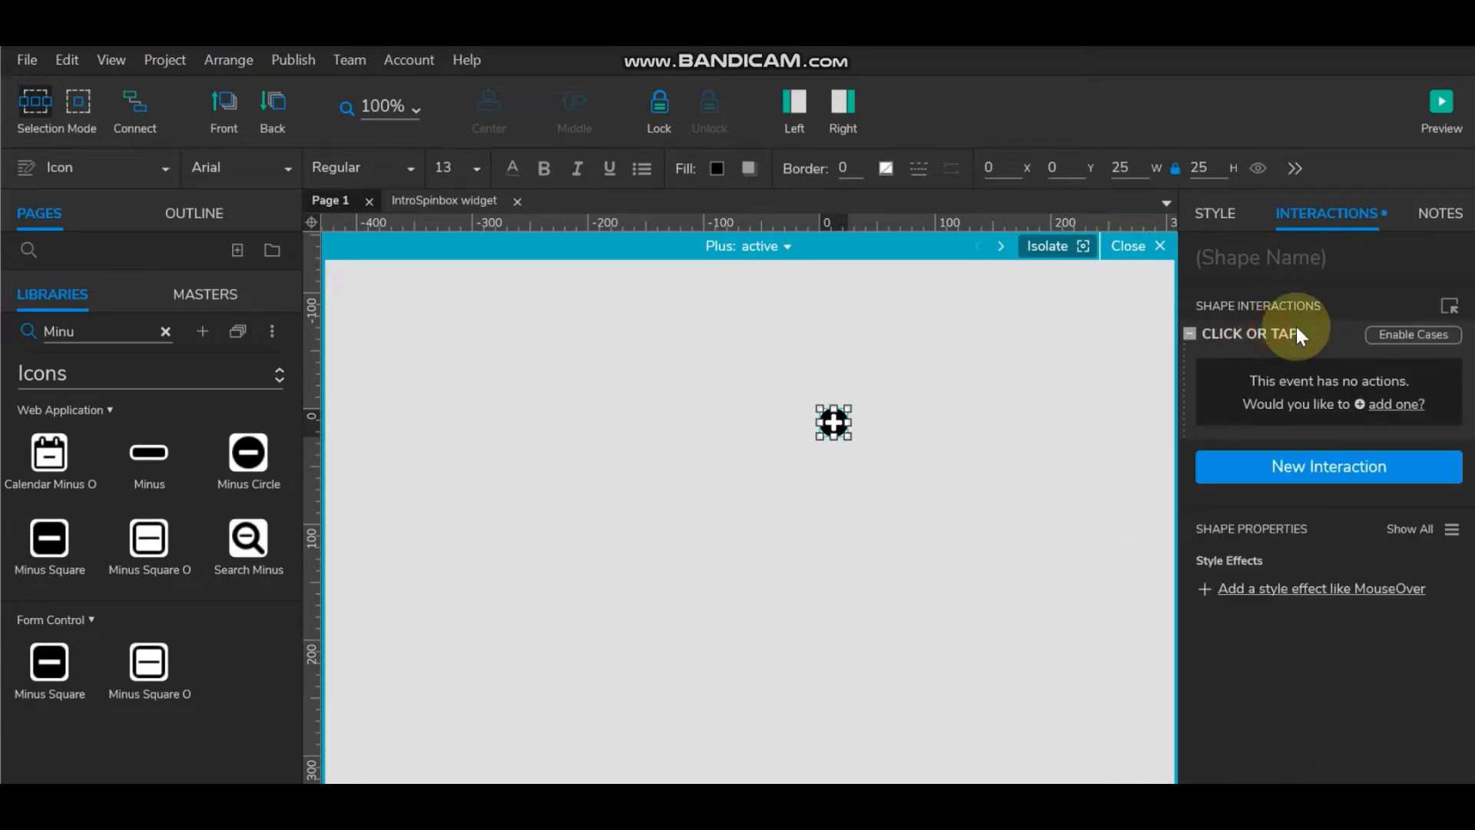
double_click(1255, 338)
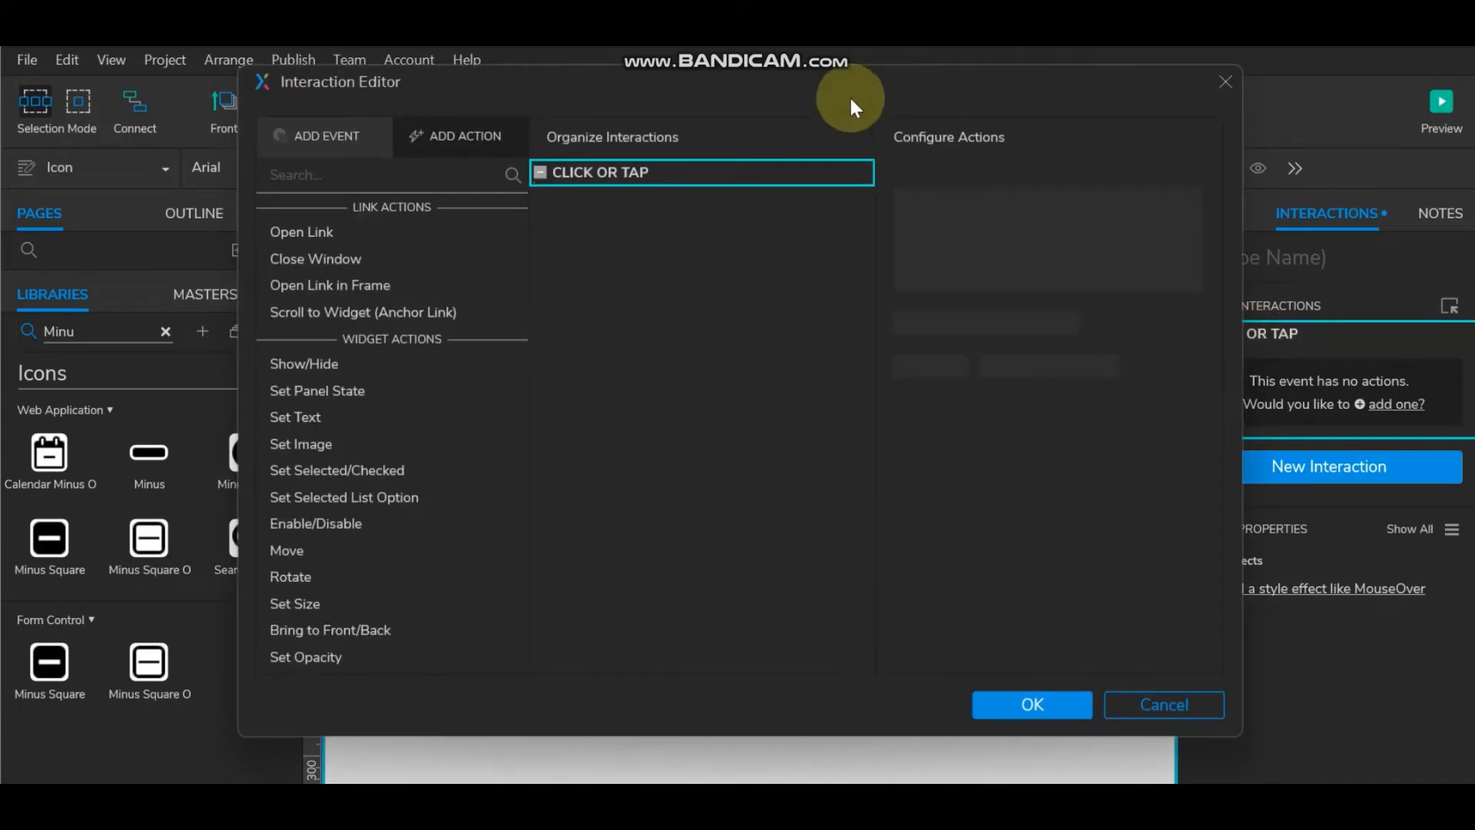
drag(850, 95, 838, 175)
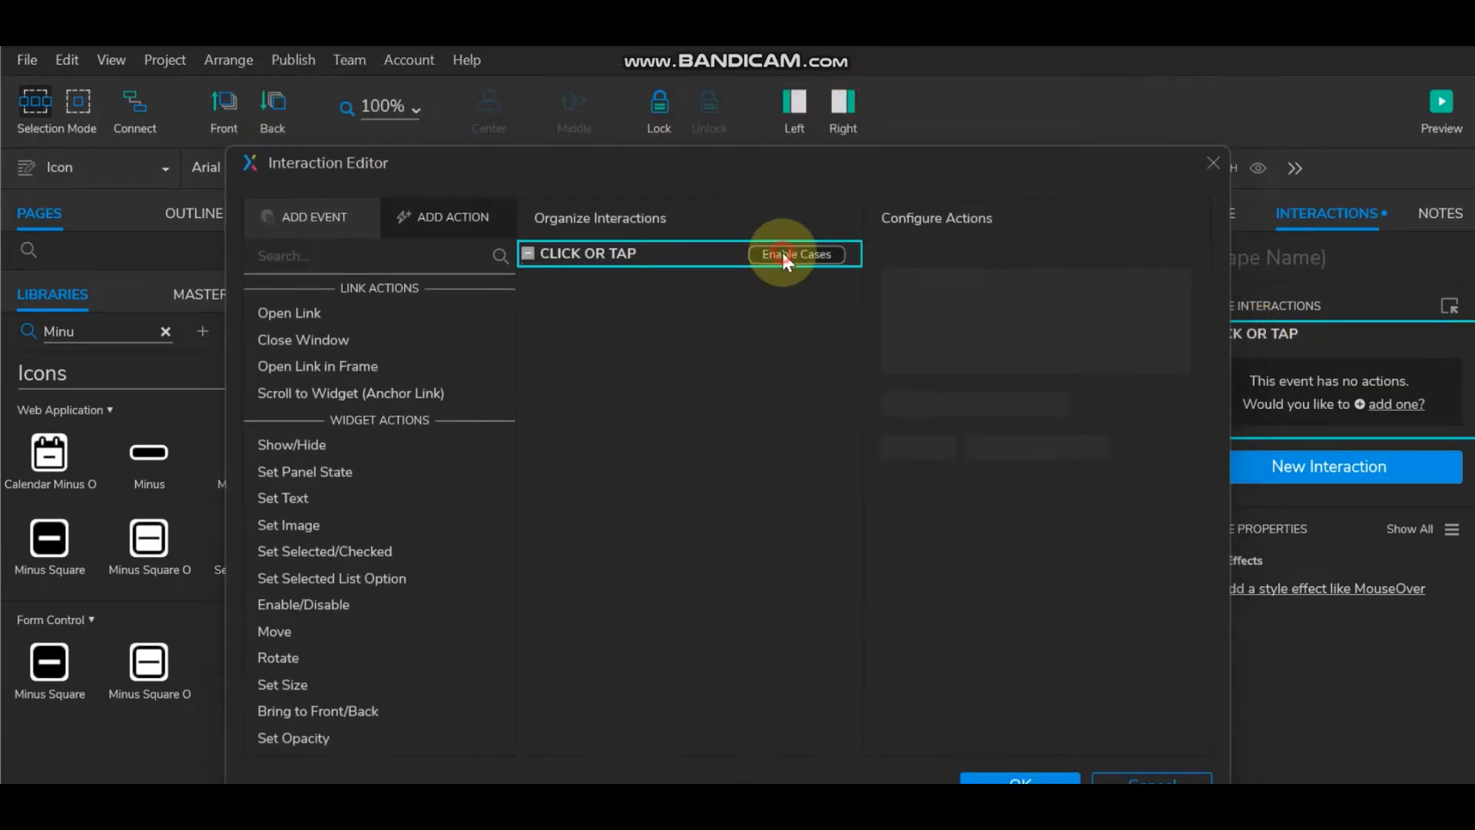
Step: Enable cases and add a conditional Case 1, then exit the Plus panel's editing view
click(782, 253)
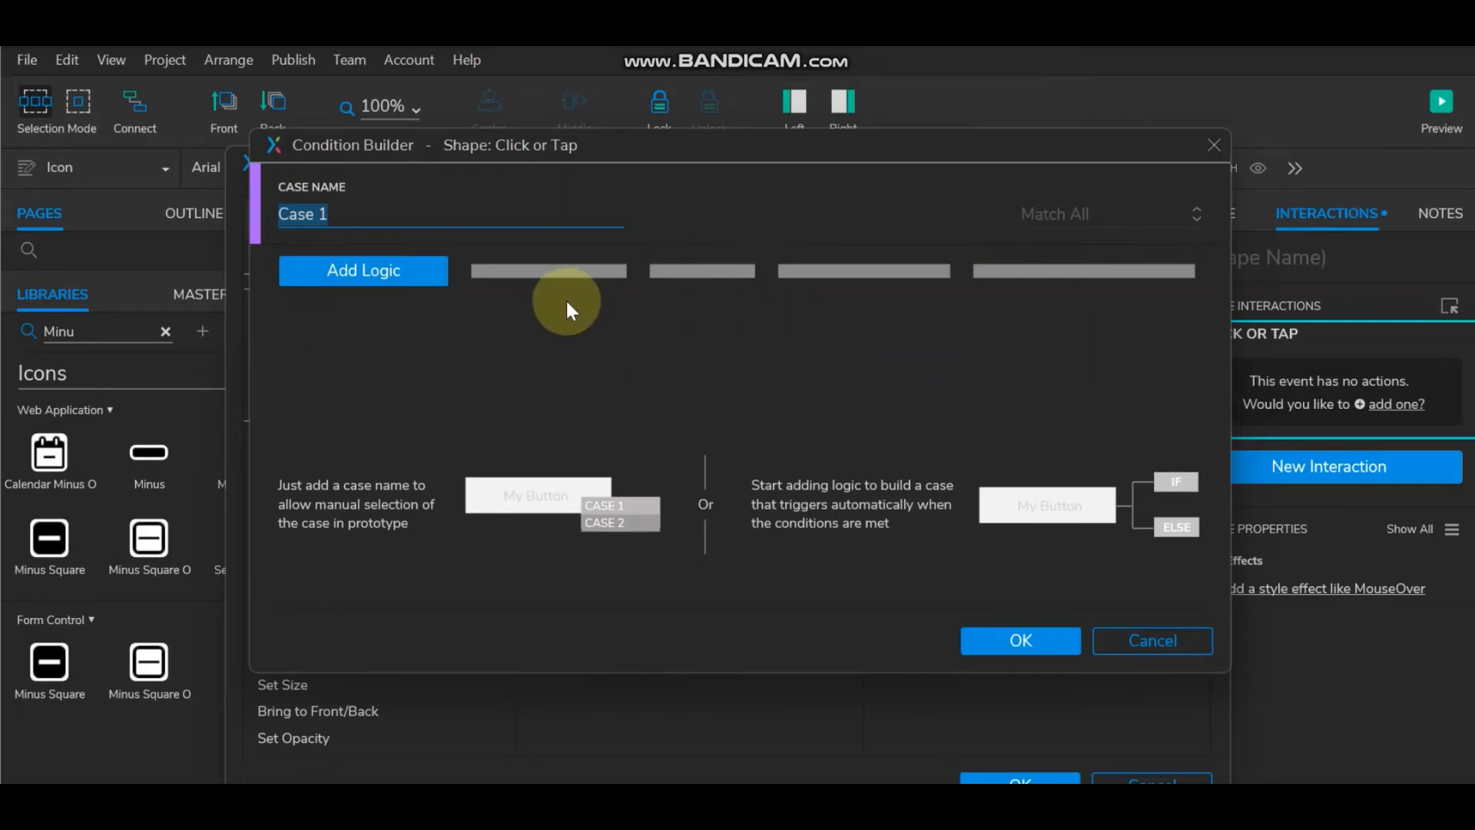
click(385, 272)
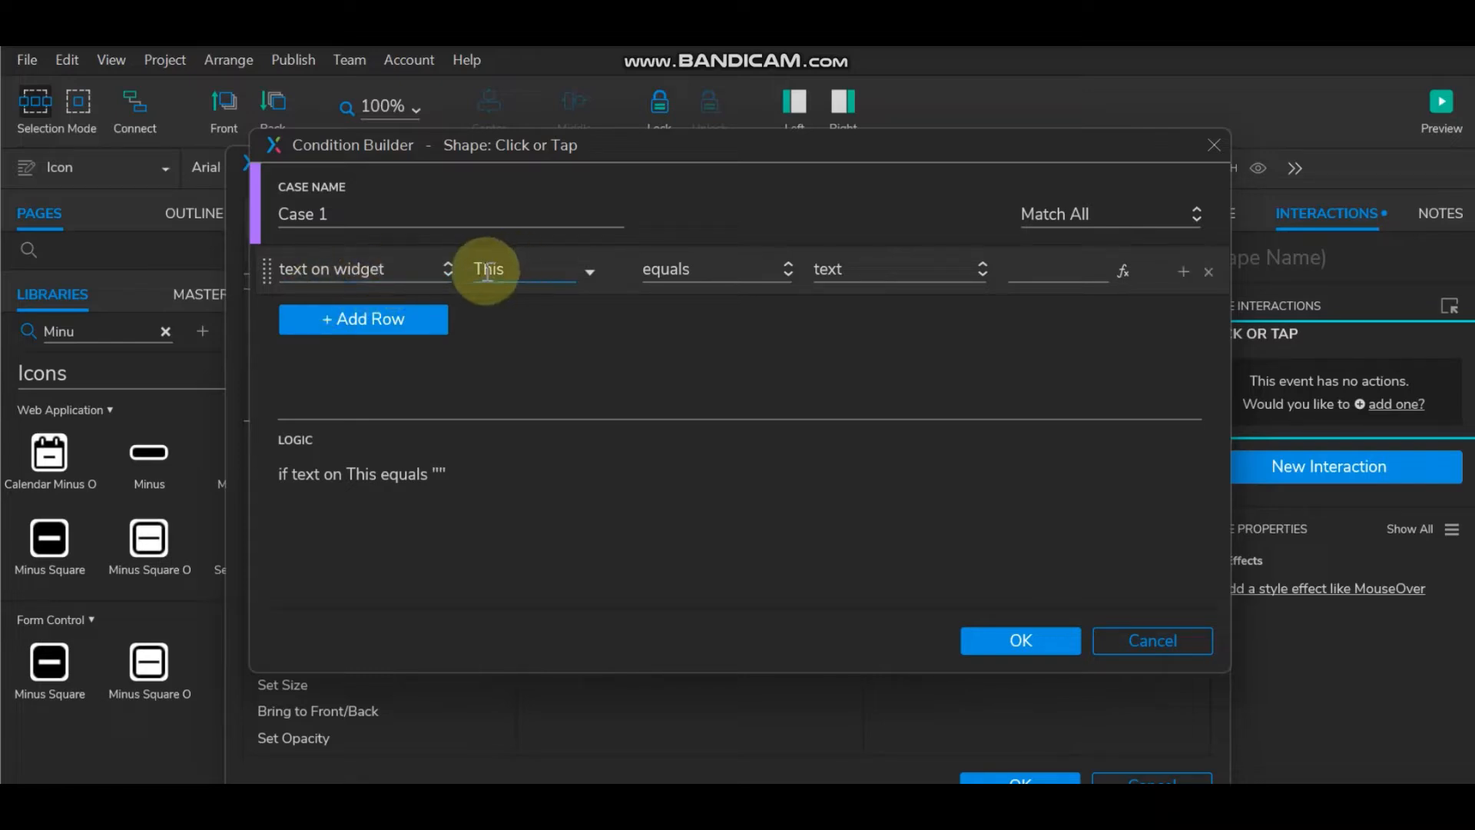
click(1043, 628)
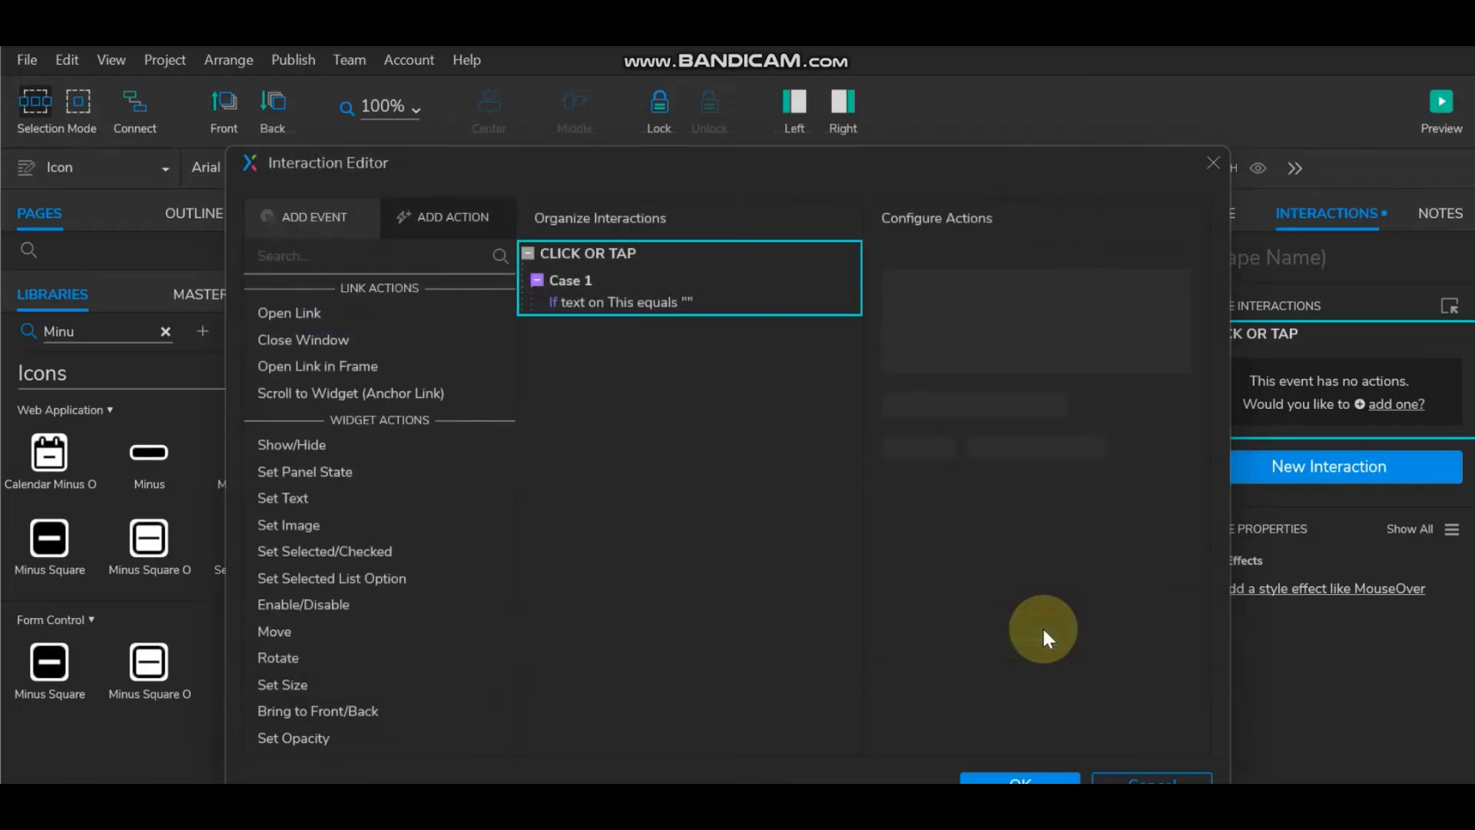
click(1034, 778)
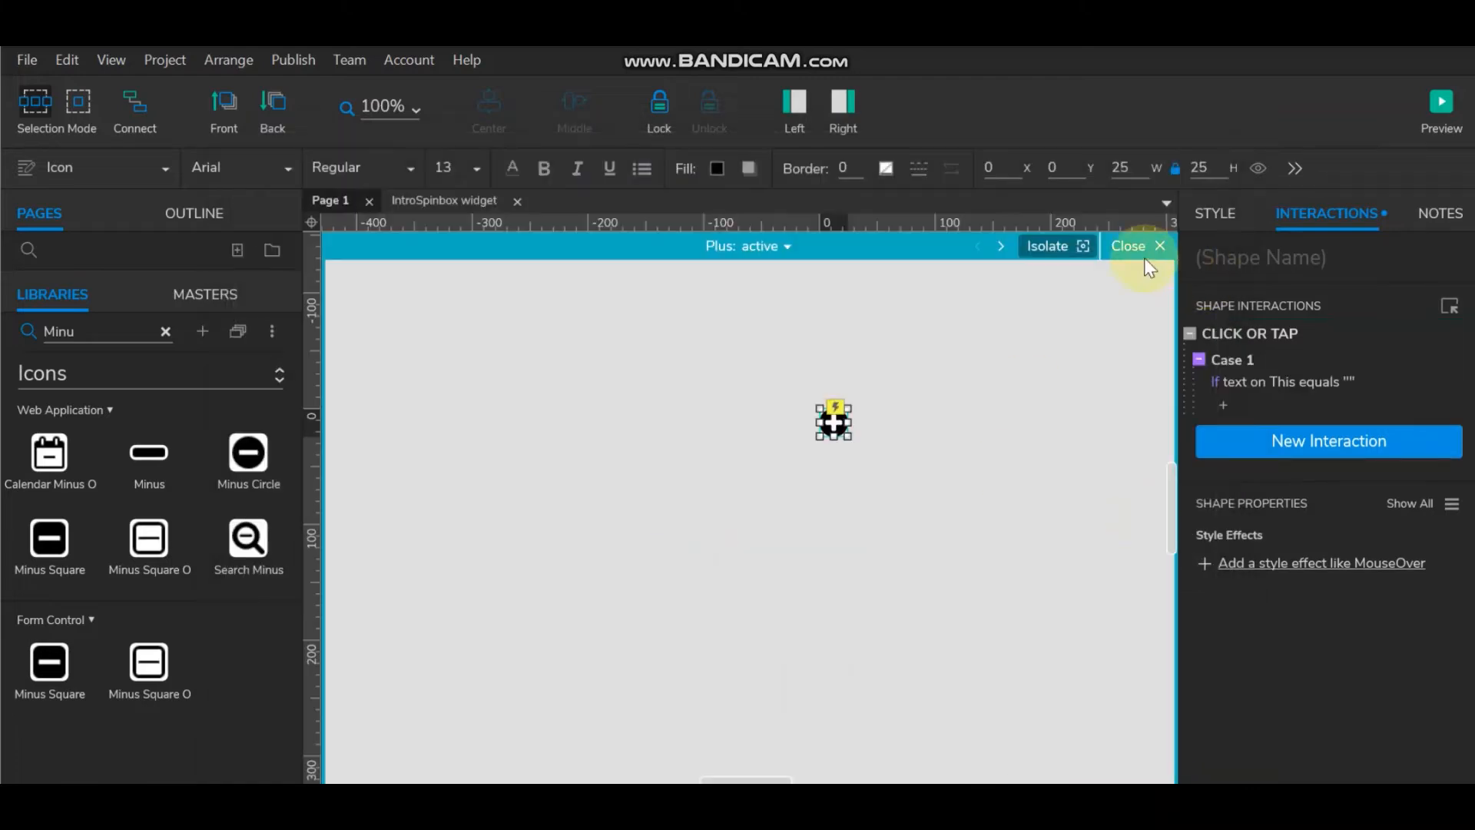
click(1143, 251)
click(1022, 421)
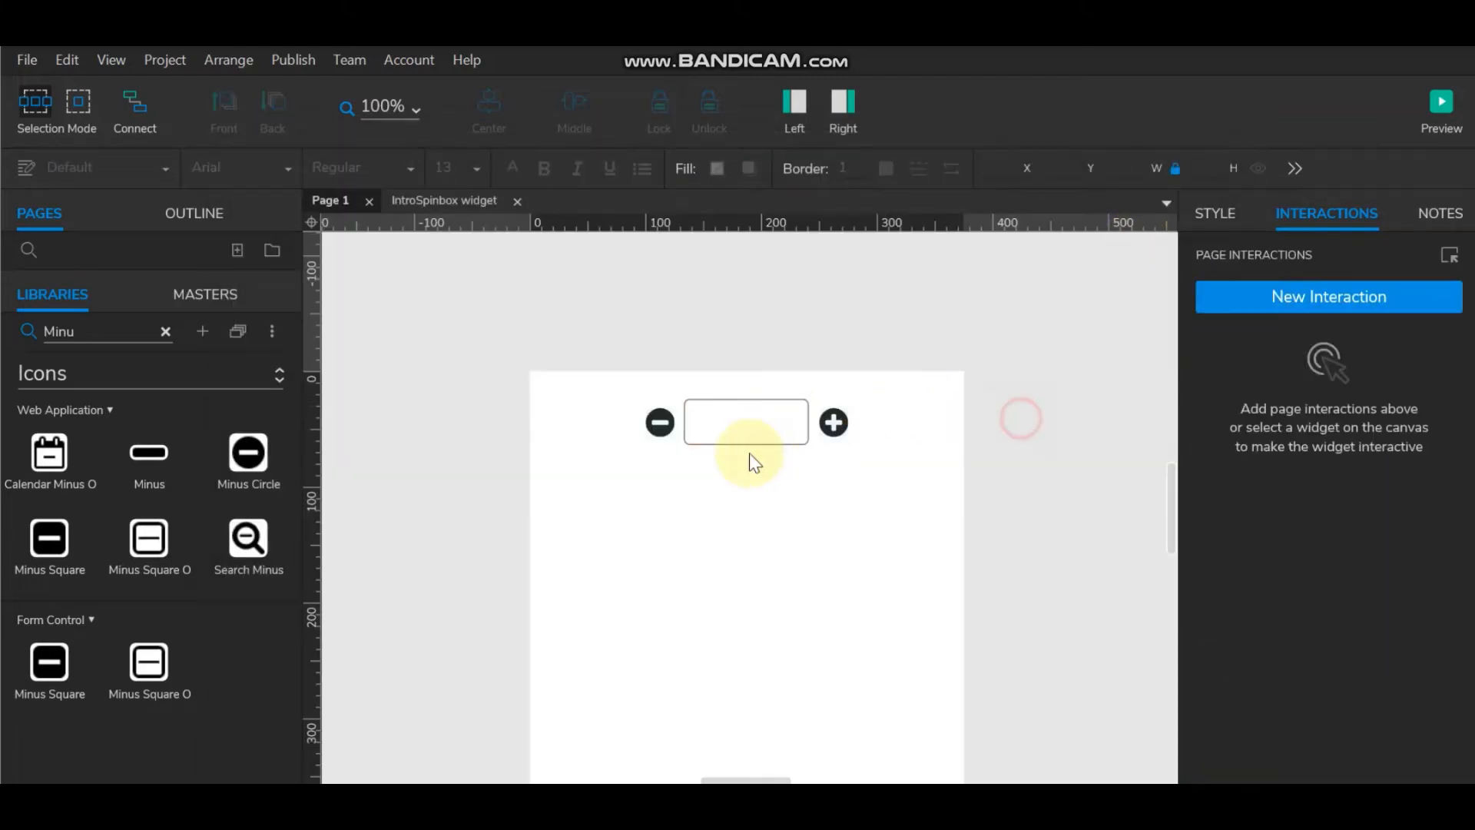
Step: Reopen the plus icon inside the Plus panel's active state and open Case 1 for editing
click(739, 421)
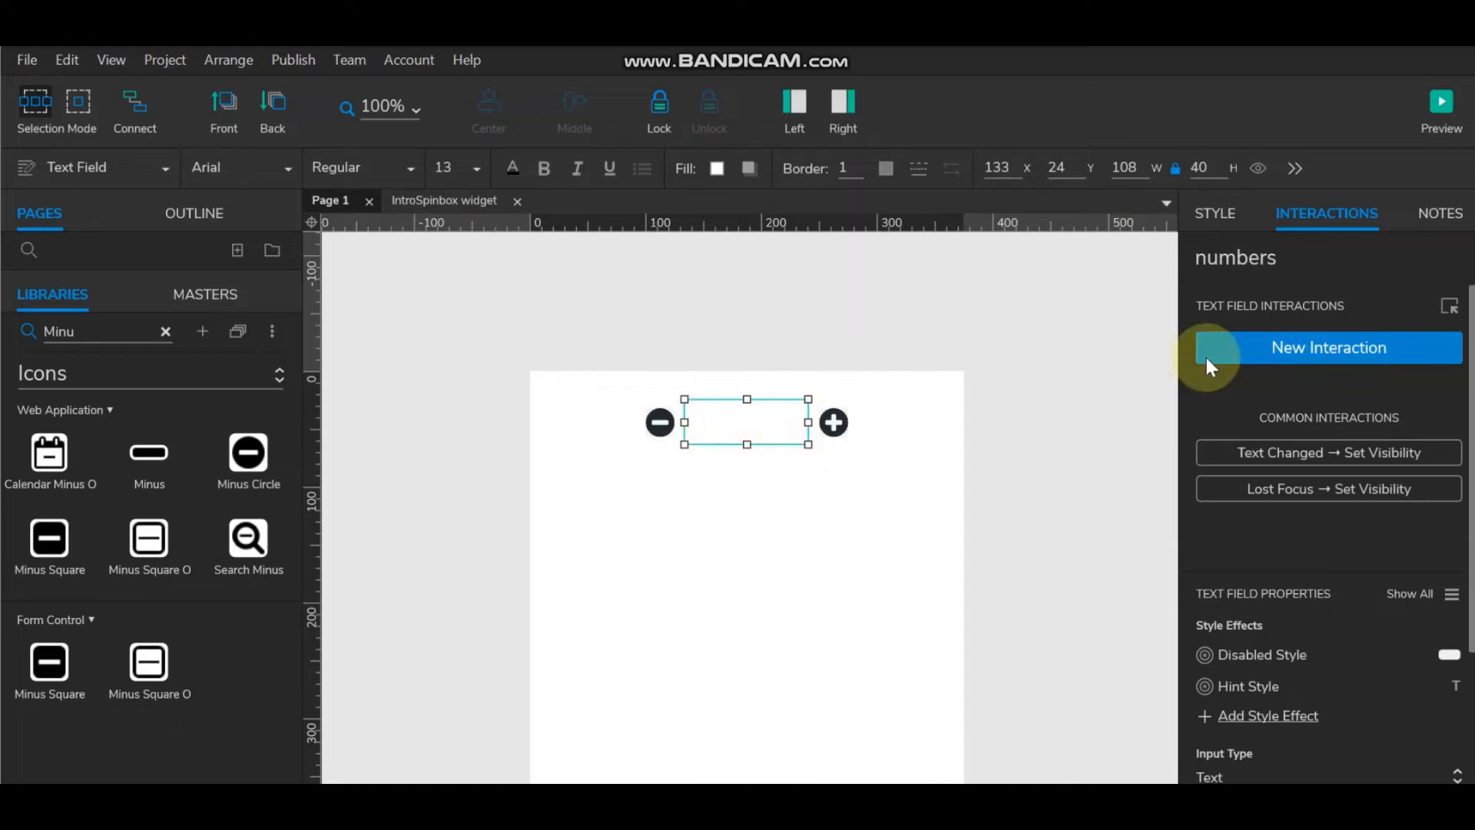
click(835, 423)
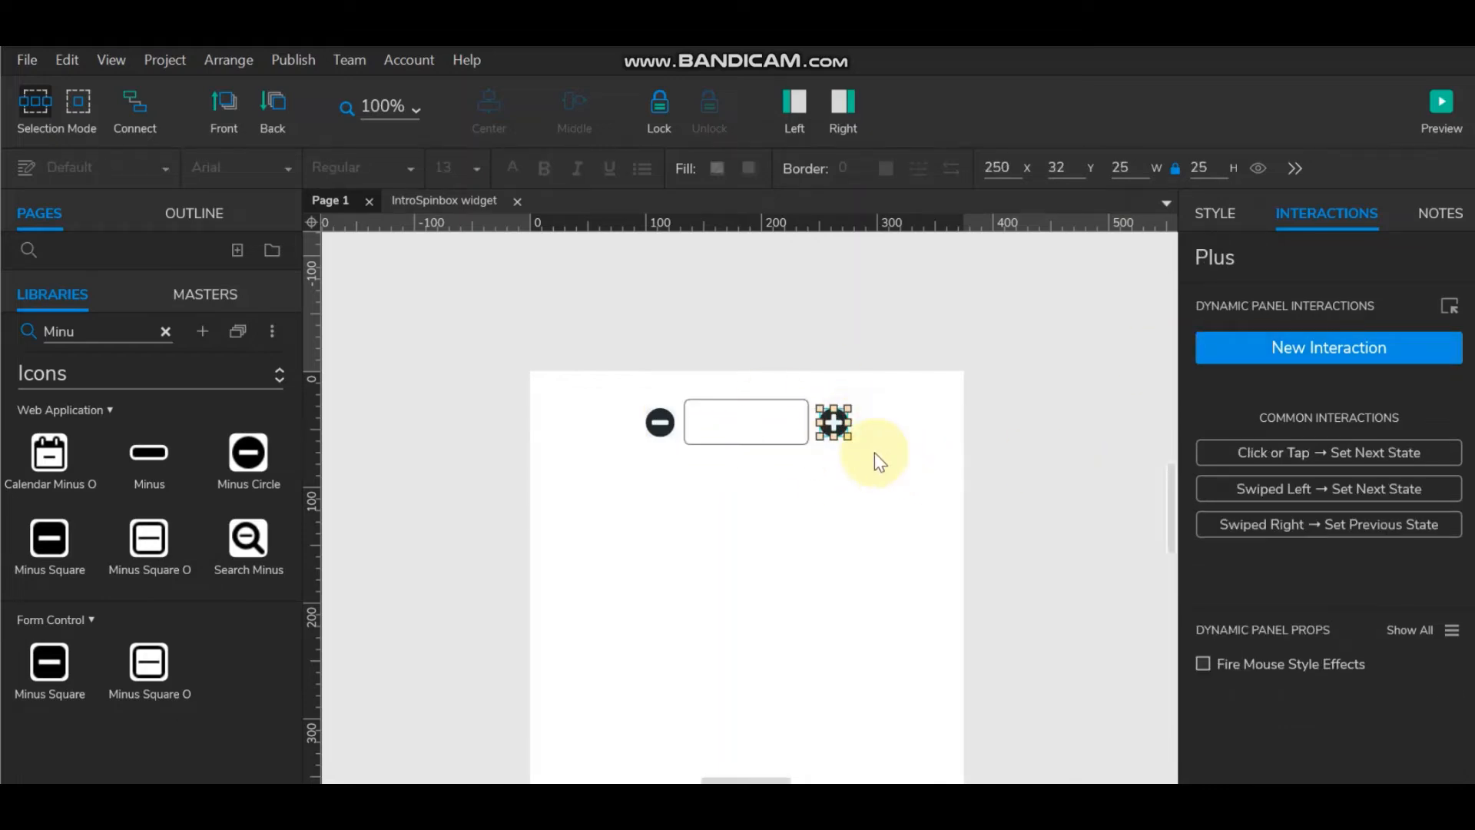
double_click(838, 424)
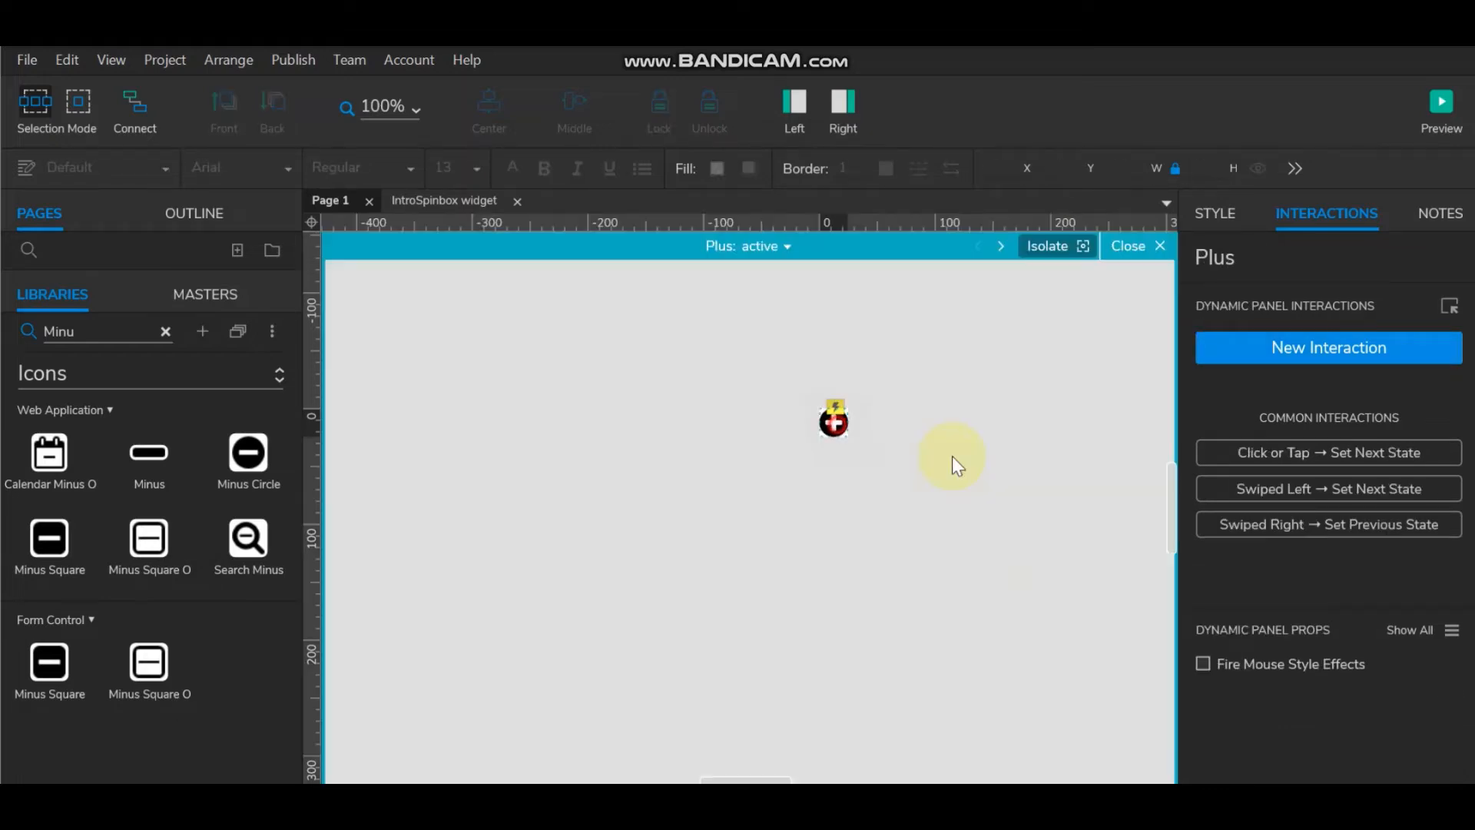
click(834, 421)
click(1234, 362)
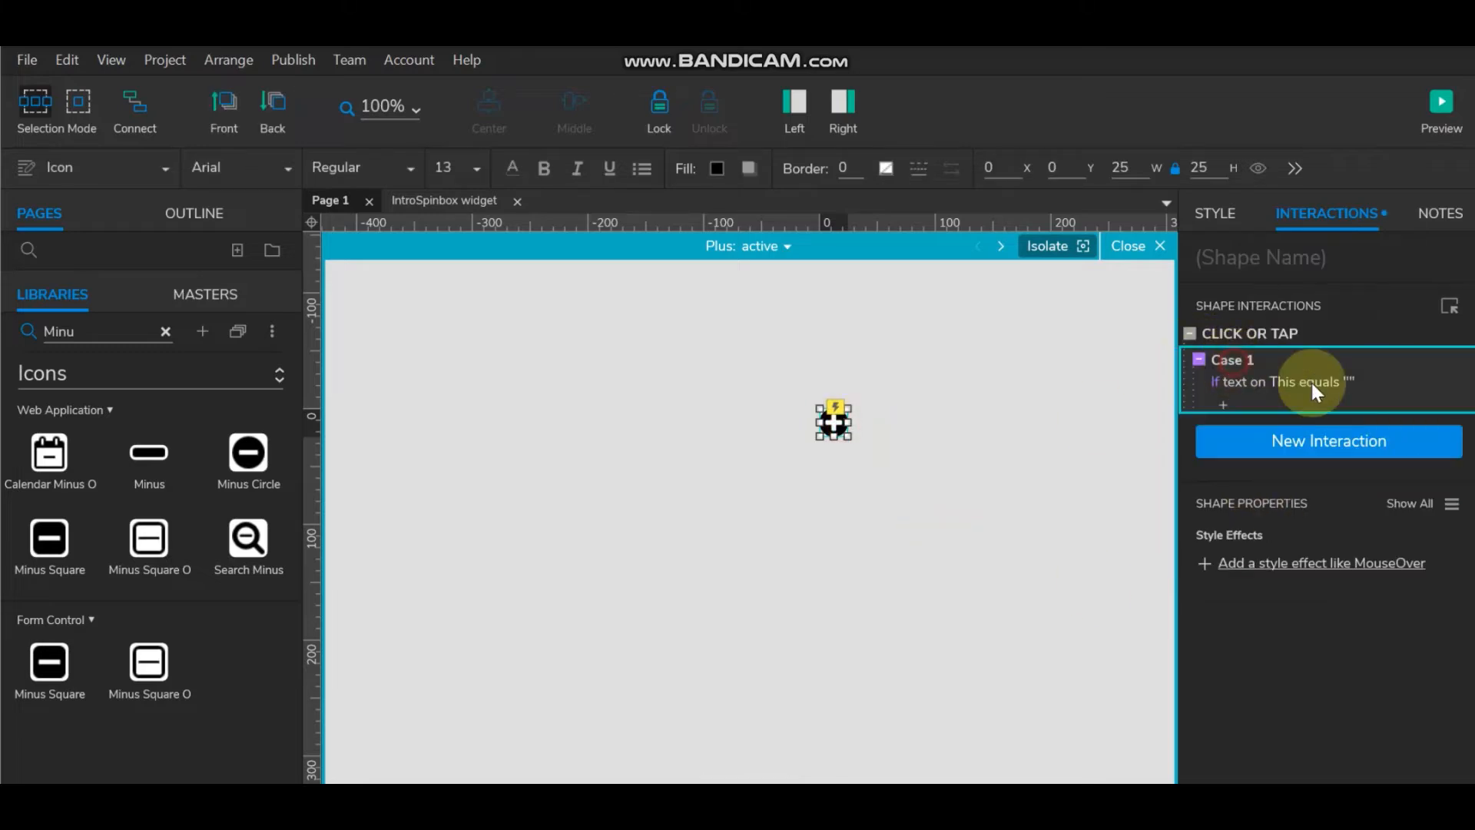
double_click(1311, 382)
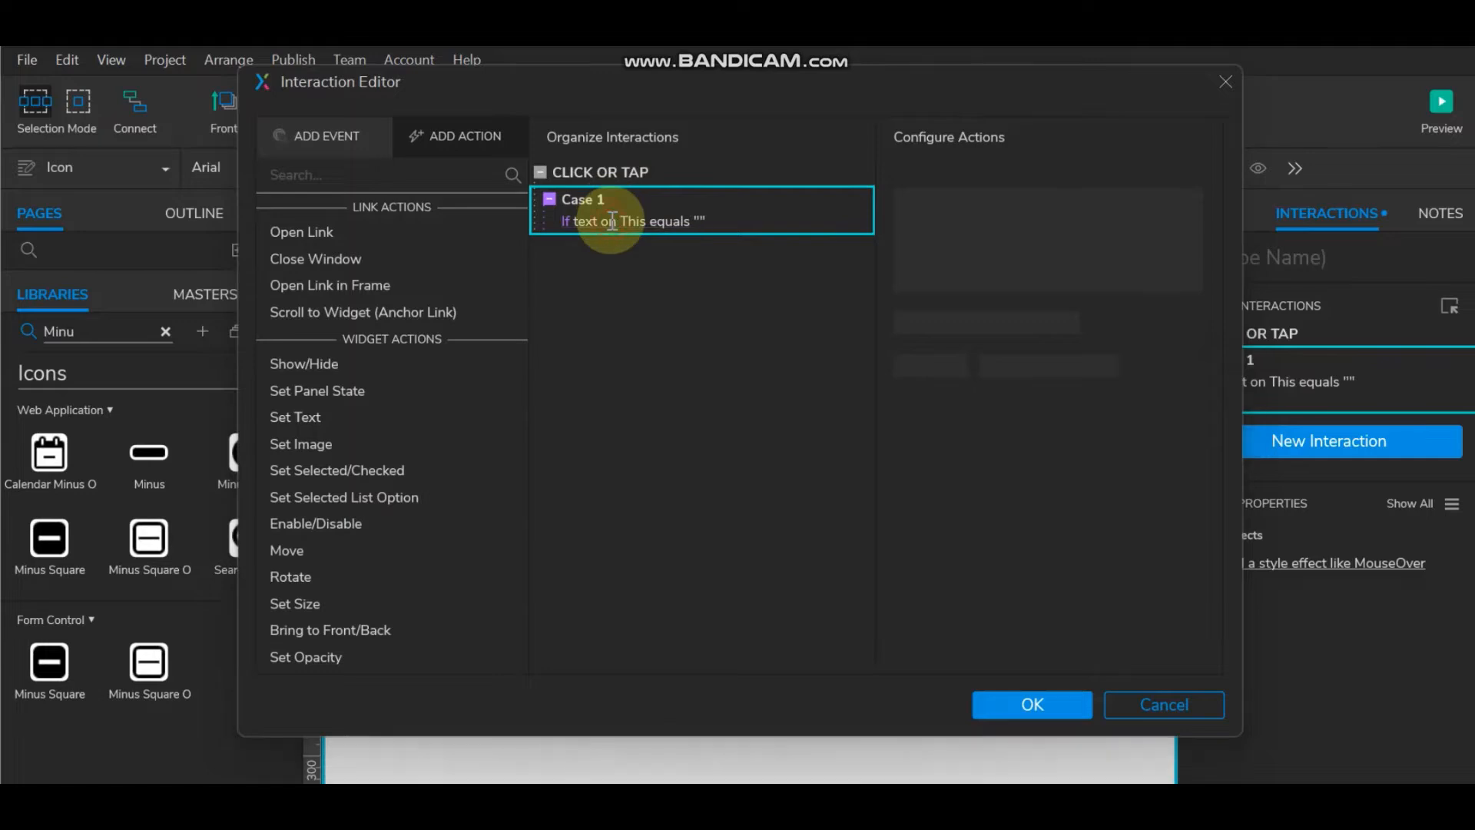
Step: Set Case 1's condition to: text on numbers equals "10"
double_click(595, 204)
click(522, 272)
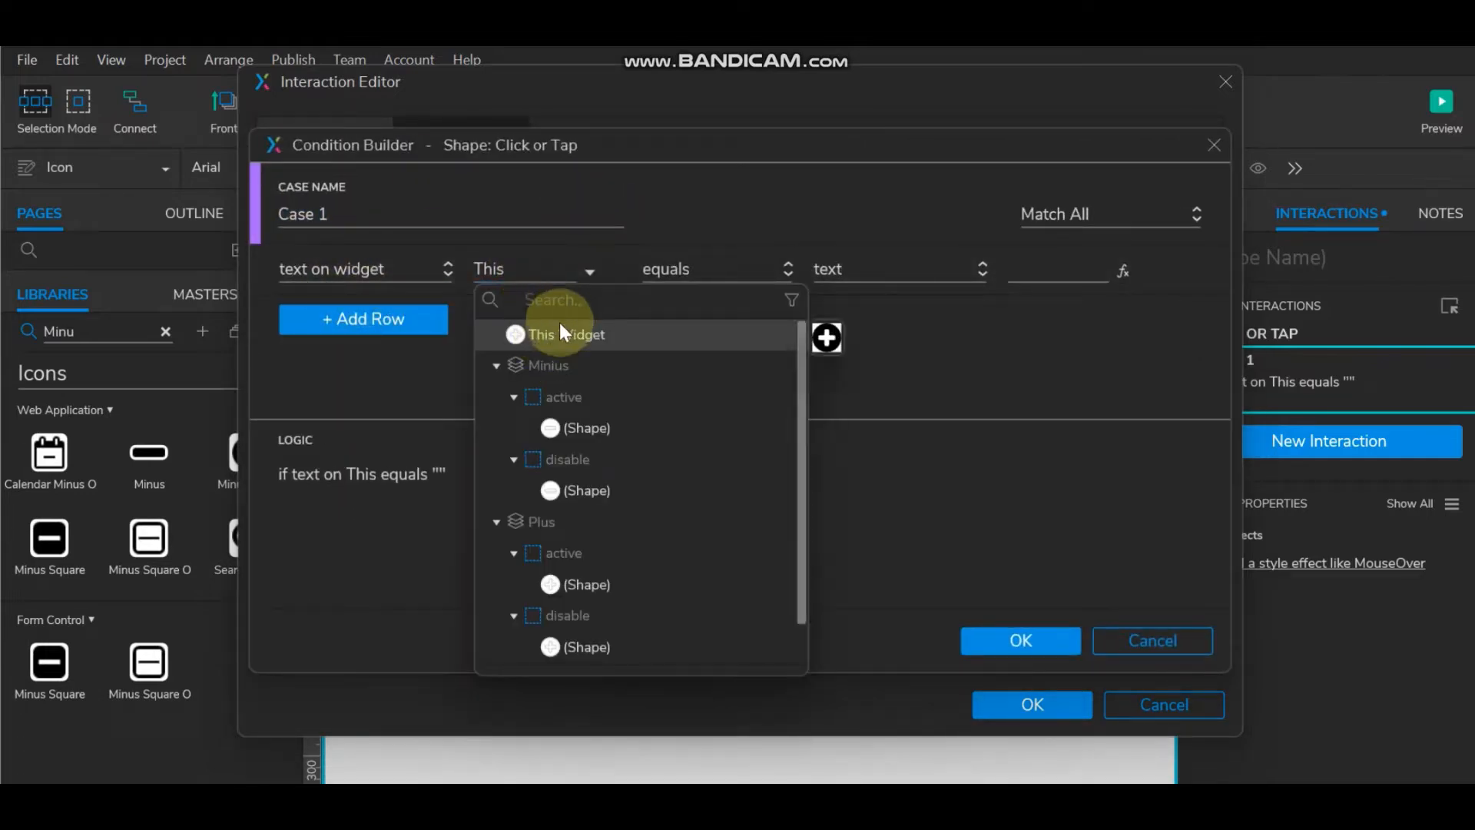
text(nu)
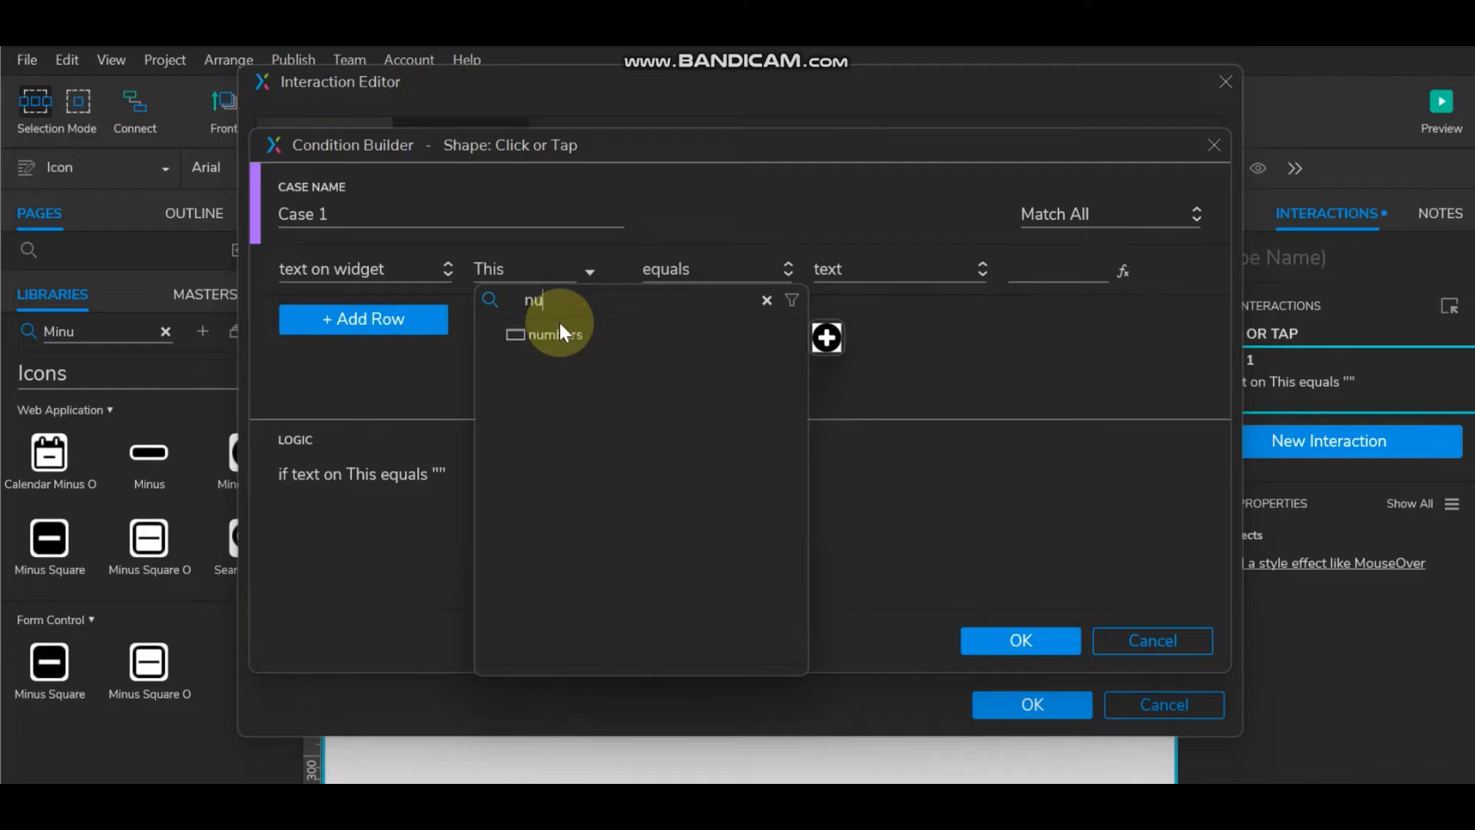
click(560, 335)
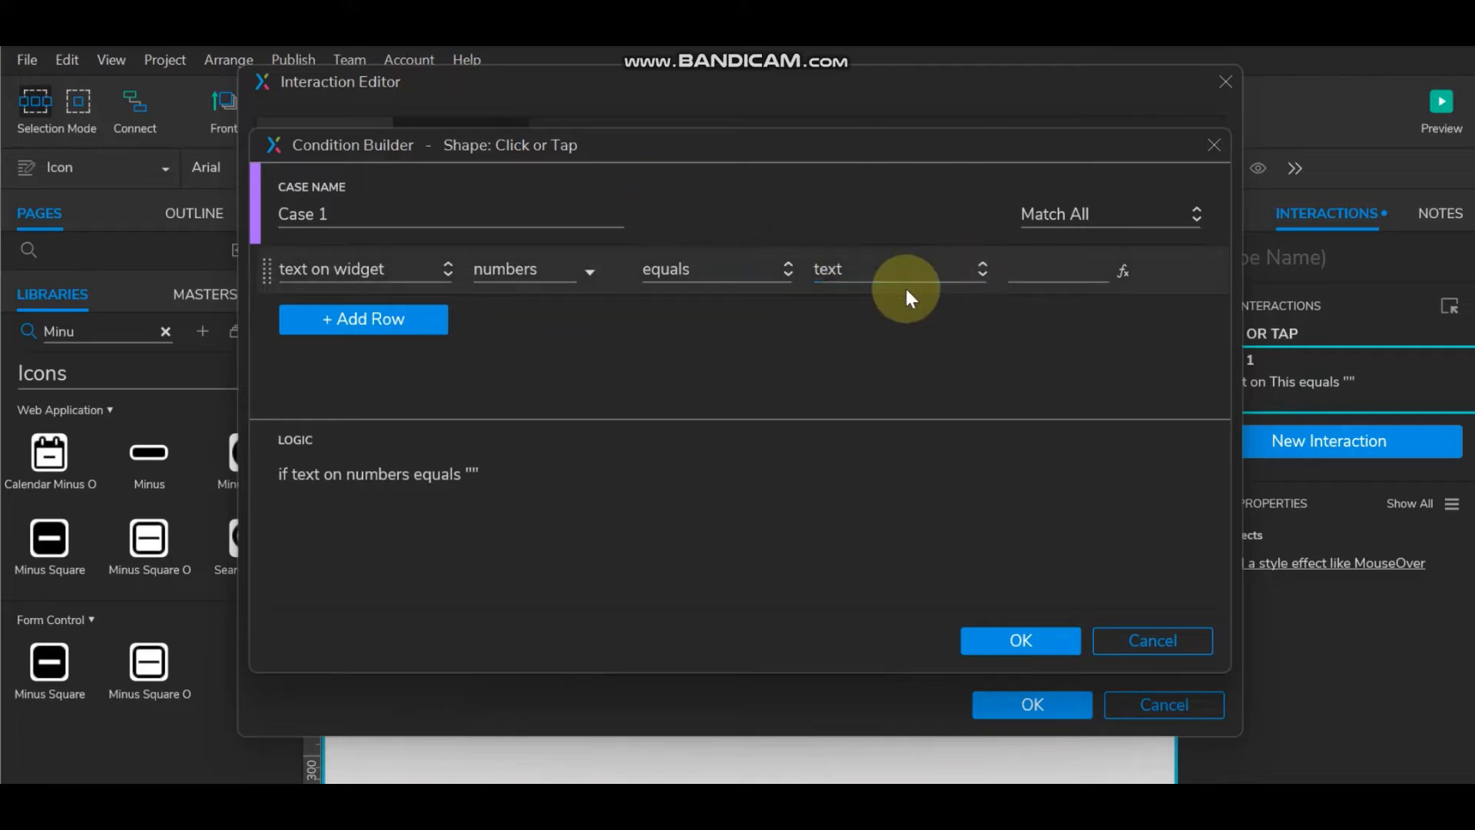
click(1028, 263)
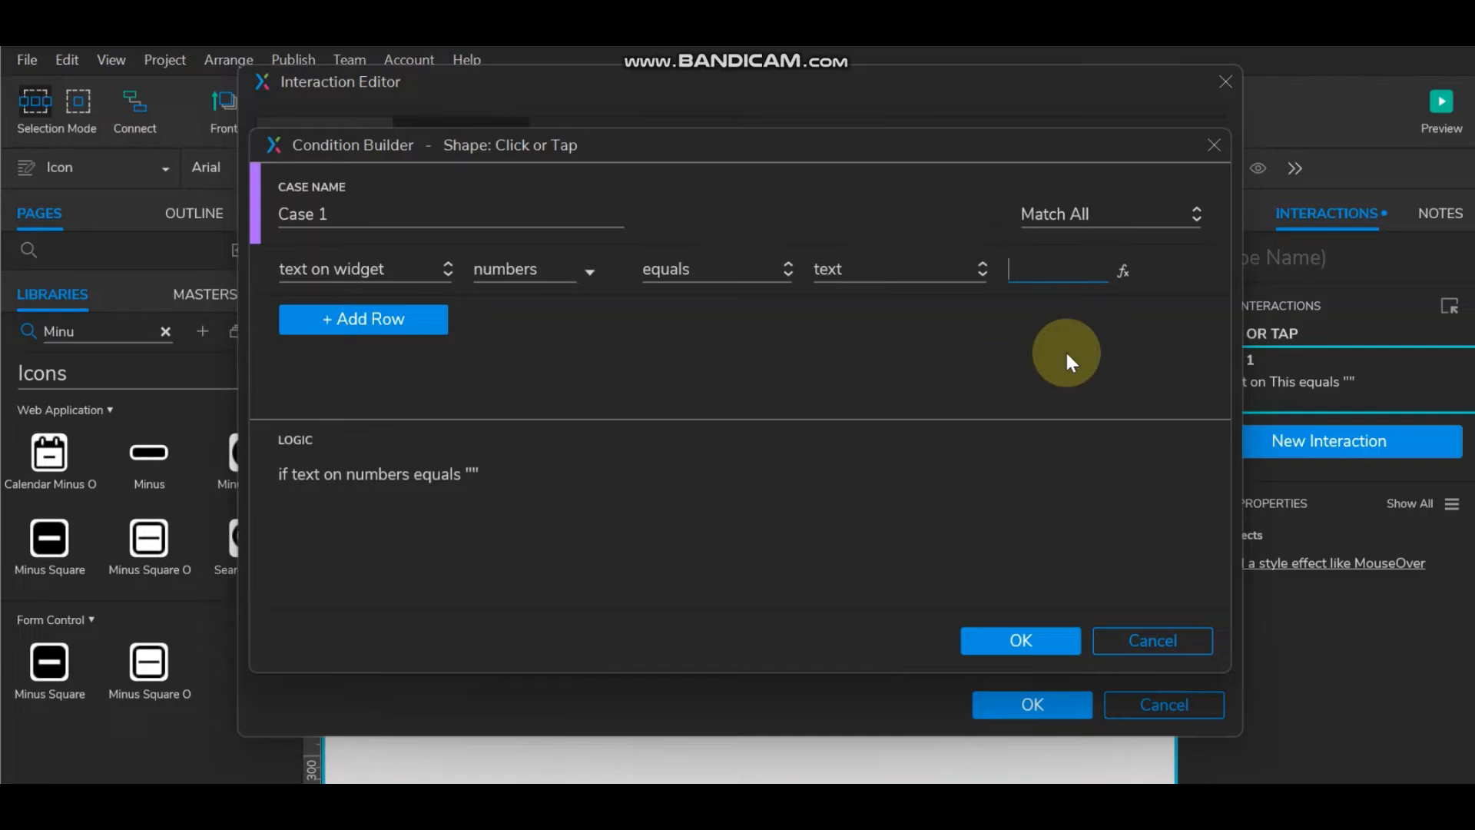
text(10)
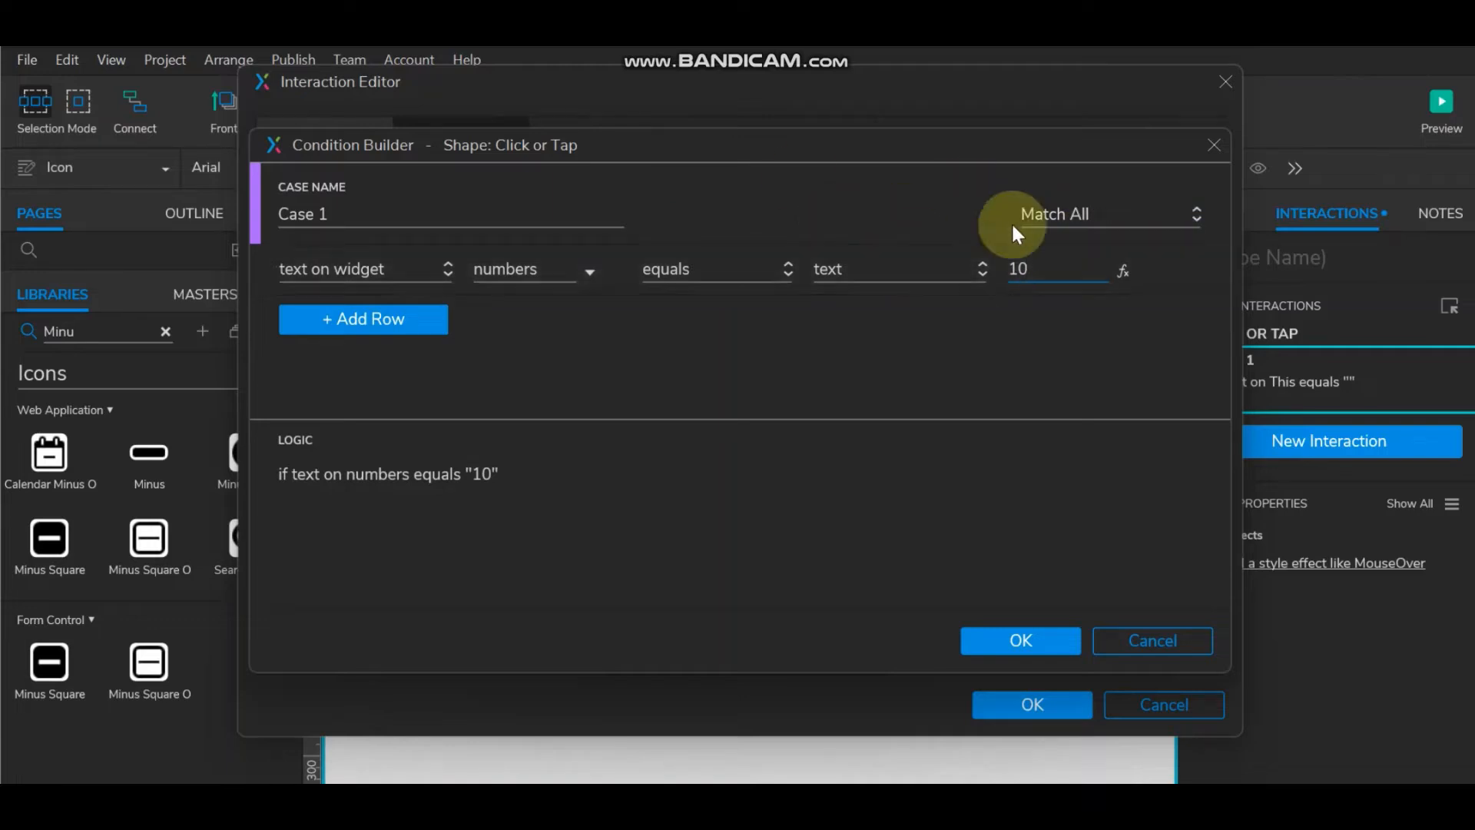
click(1021, 638)
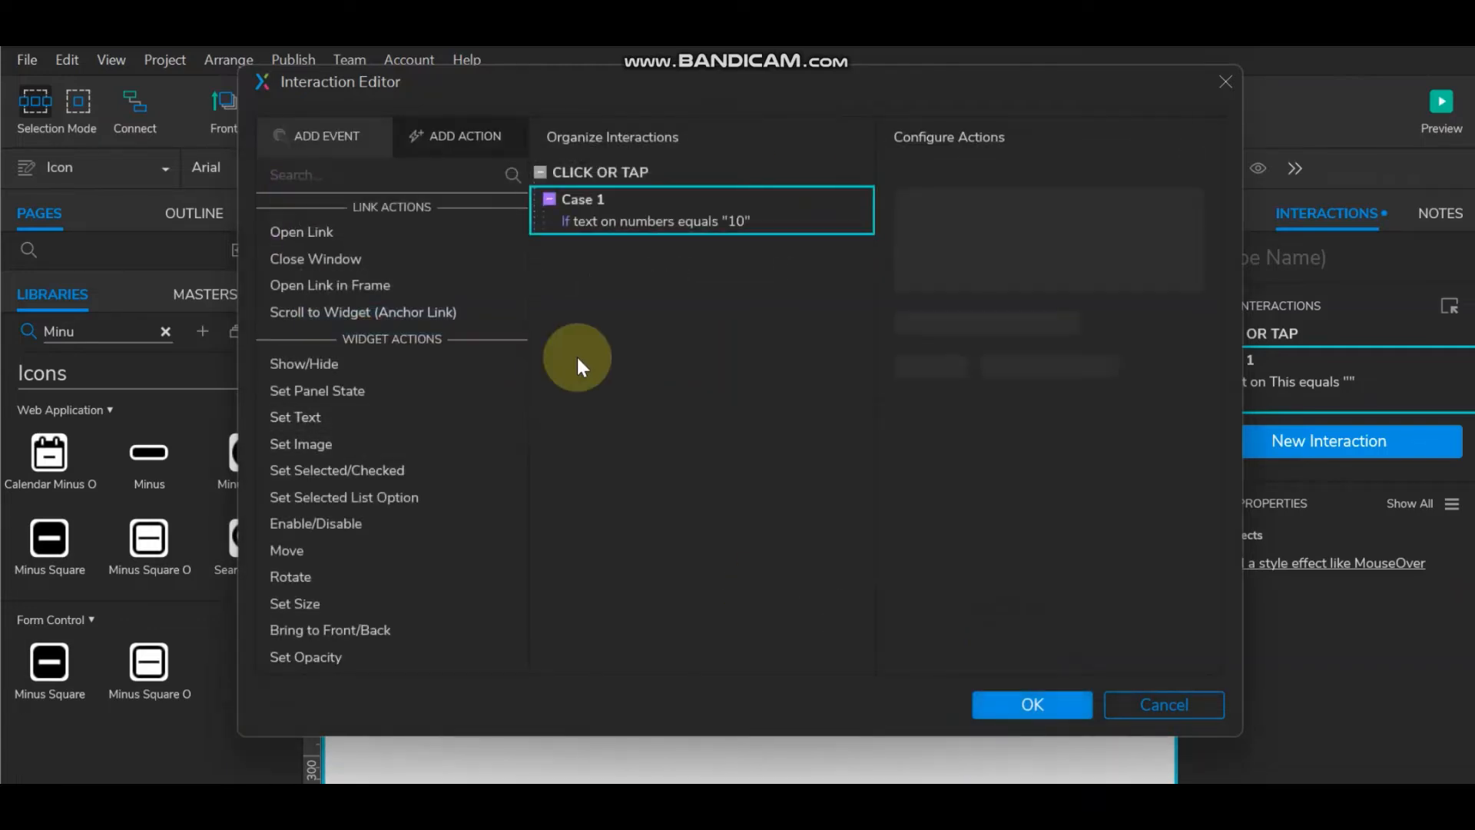
Step: Add a Set Panel State action to Case 1 switching Plus to 'disable', then start another case
drag(687, 77, 1311, 194)
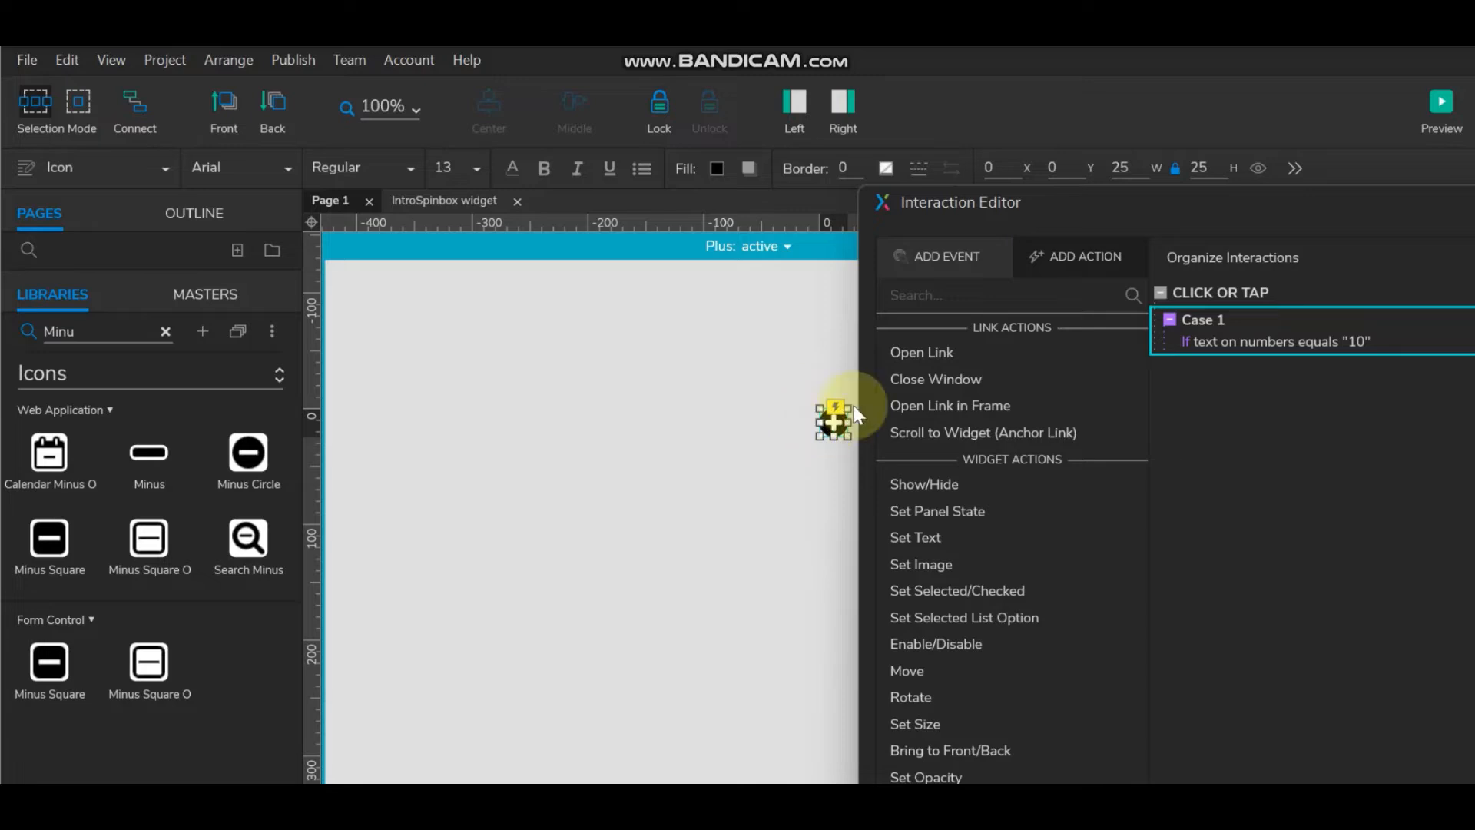
drag(1122, 203, 469, 113)
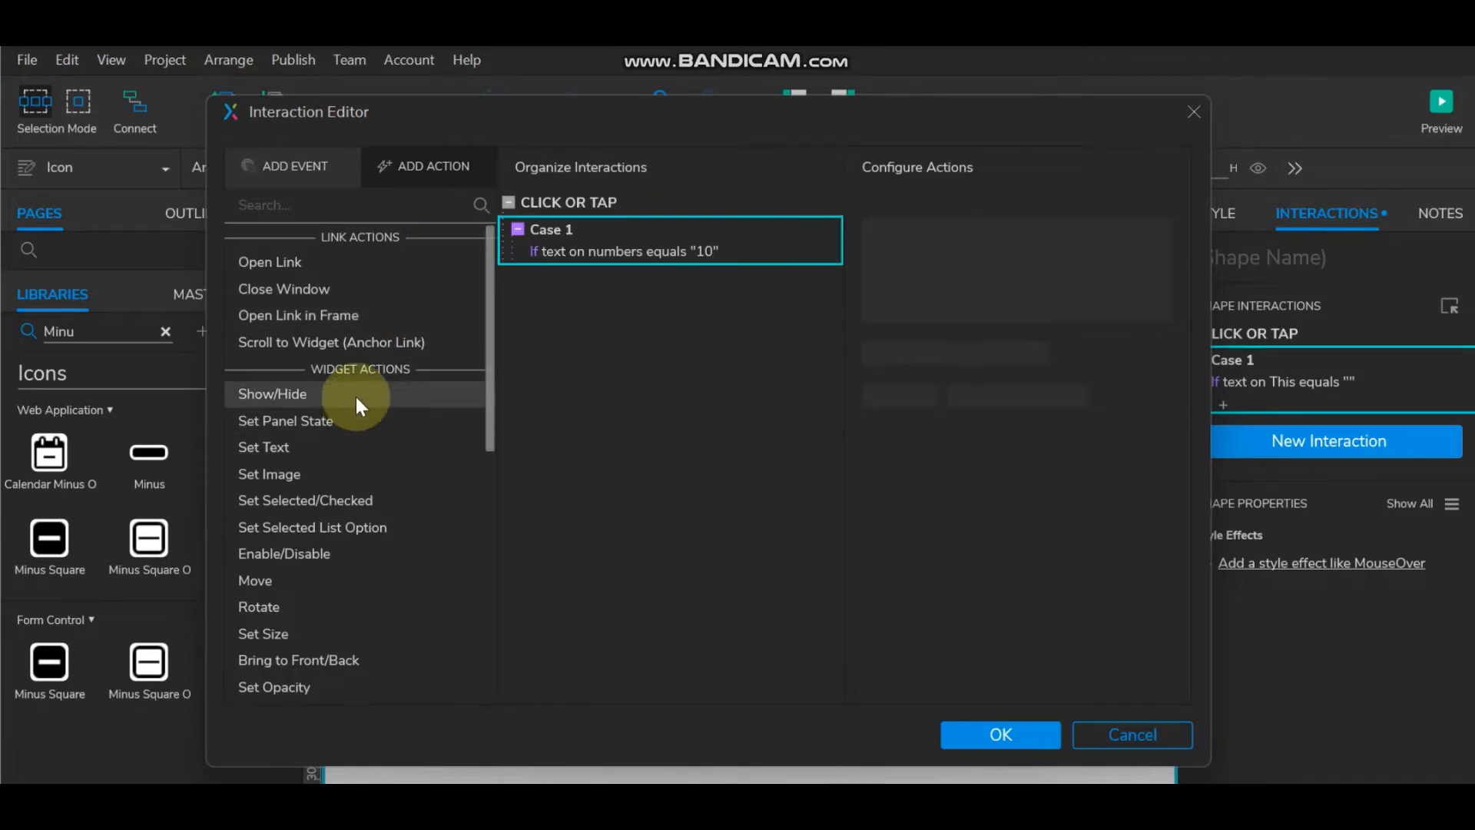
click(338, 418)
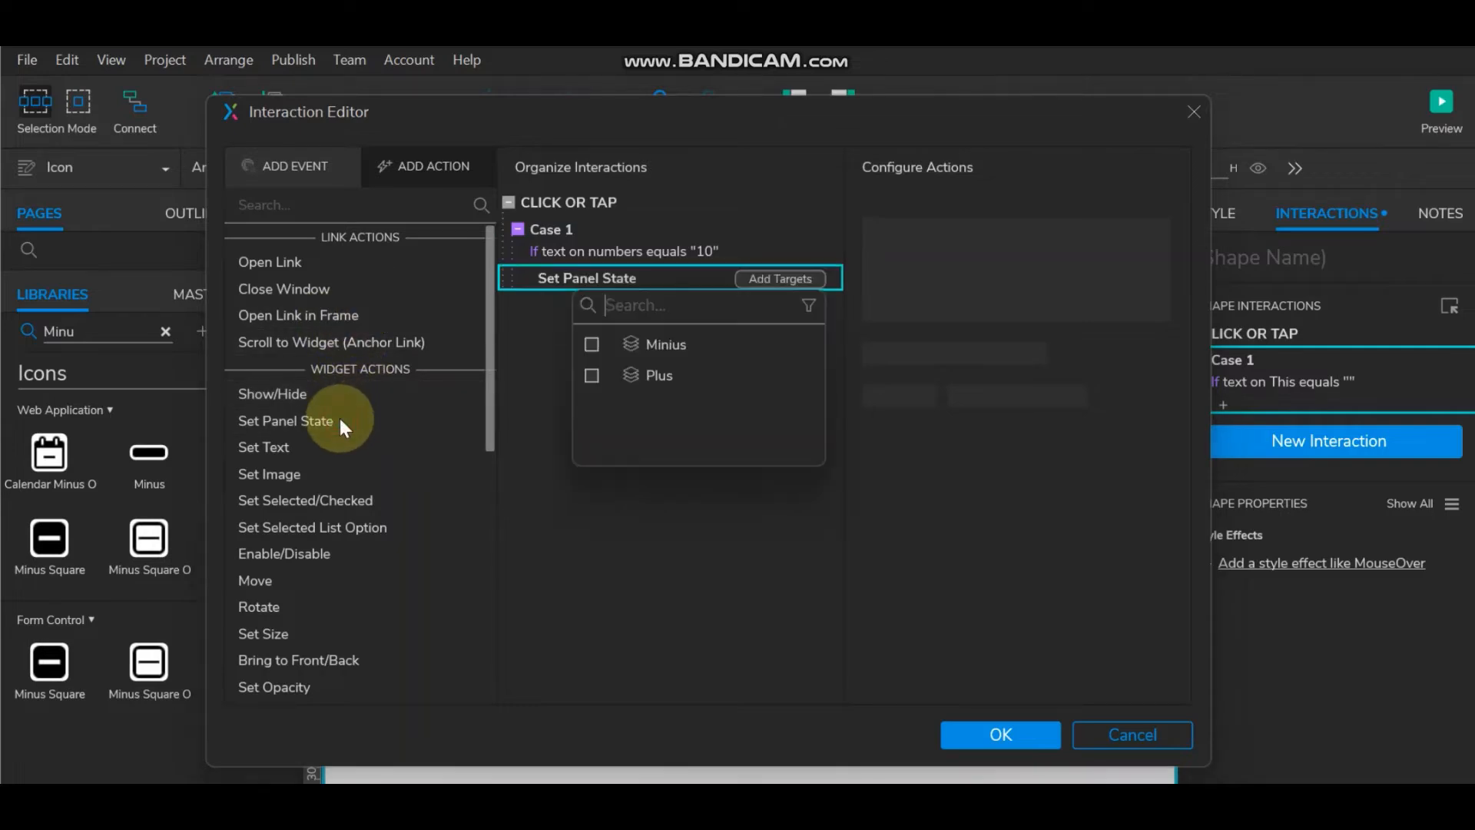
click(591, 375)
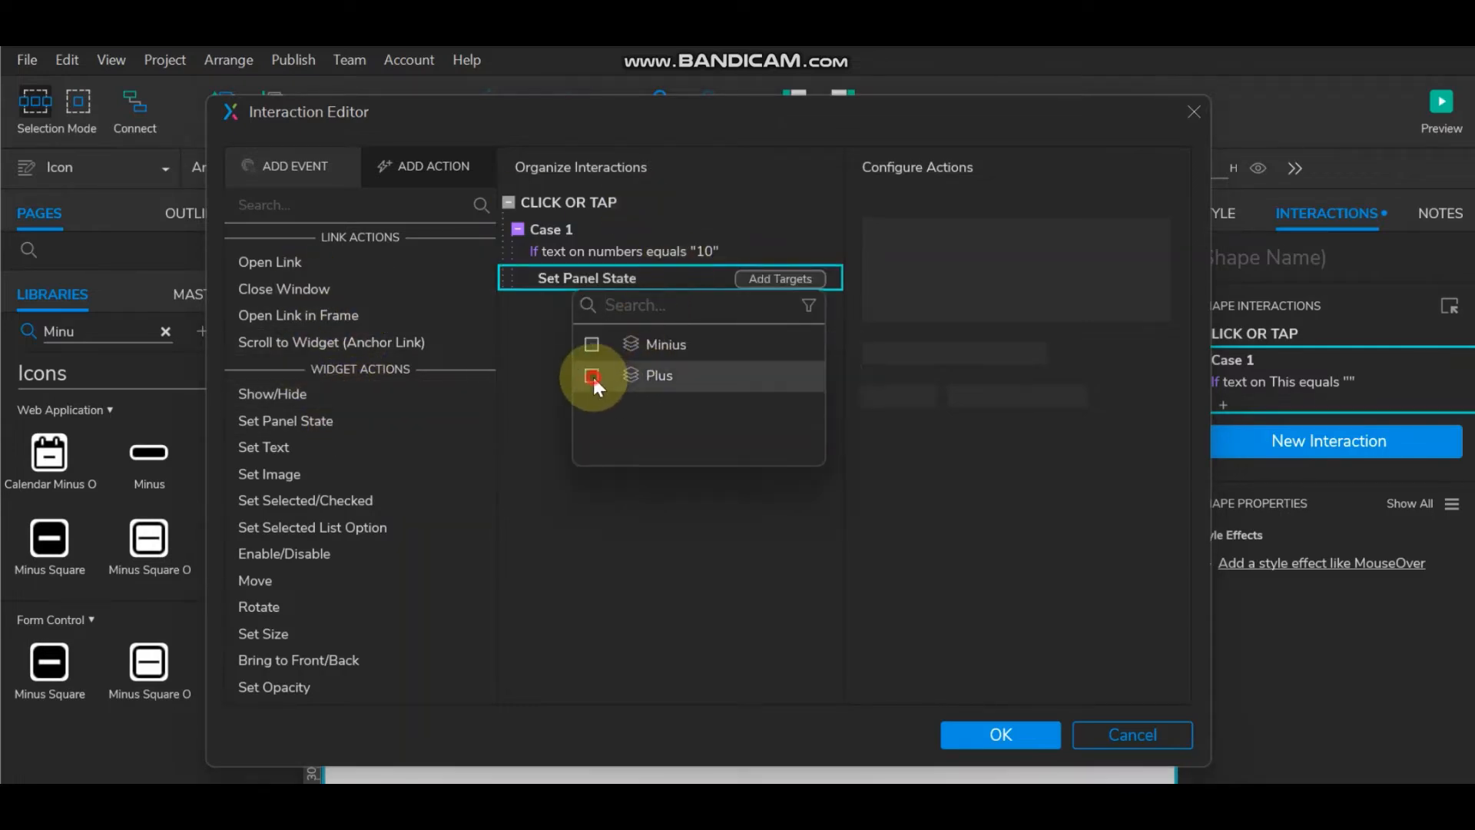
click(946, 285)
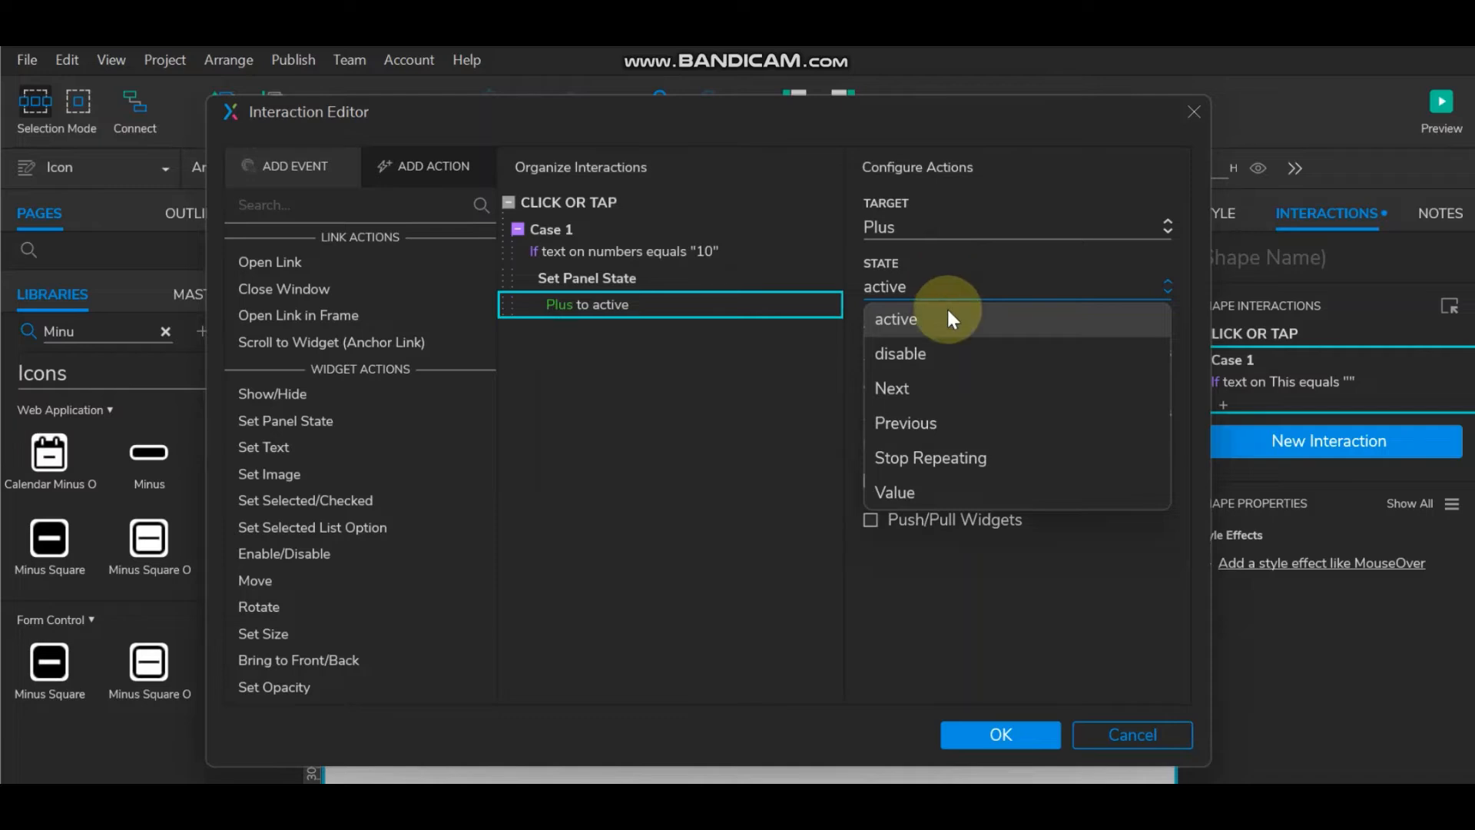
click(952, 355)
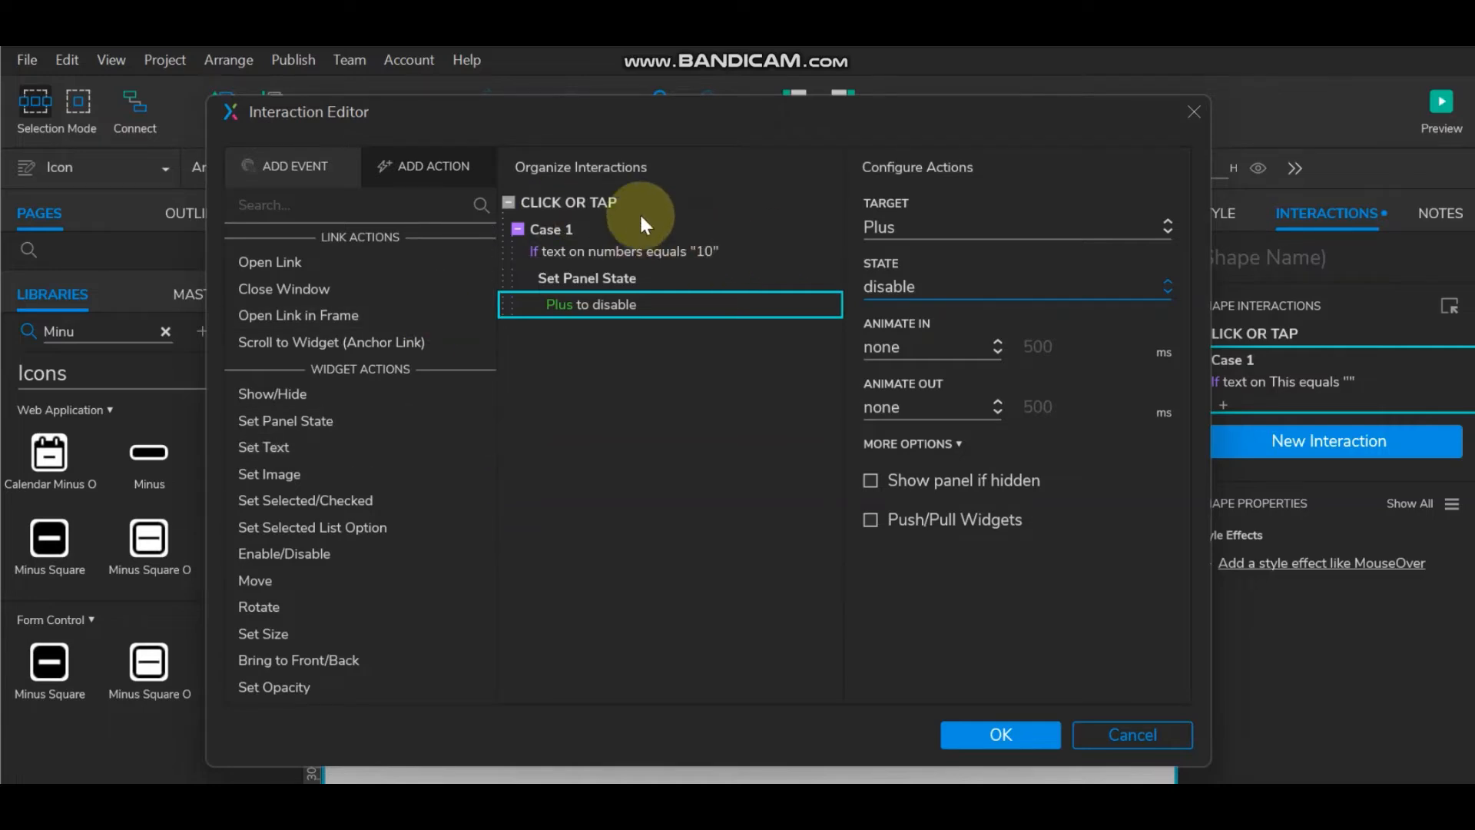
click(768, 203)
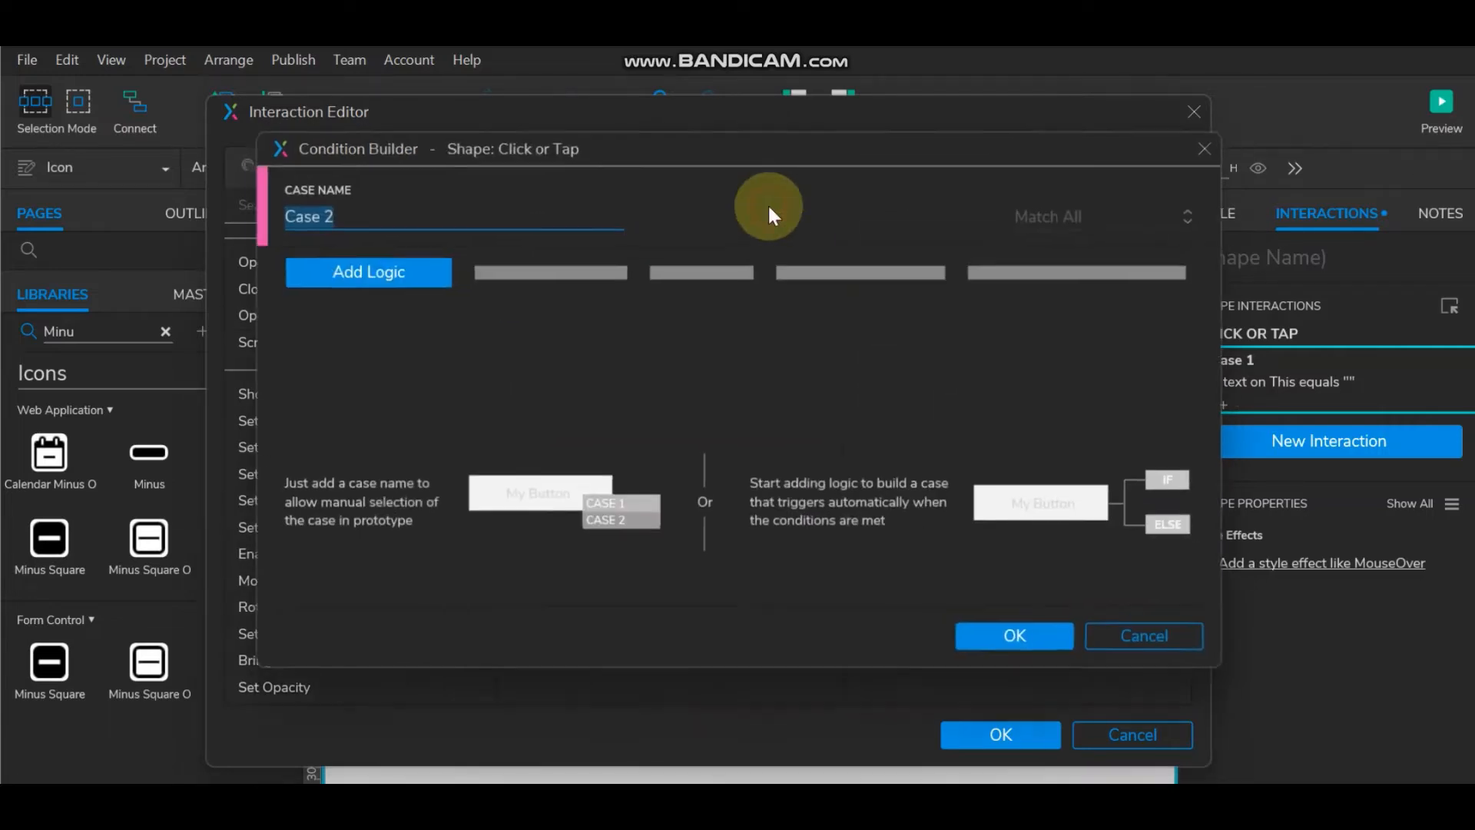
Step: Add an unconditional Else If true case and delete the extra Case 2
click(375, 275)
click(1149, 634)
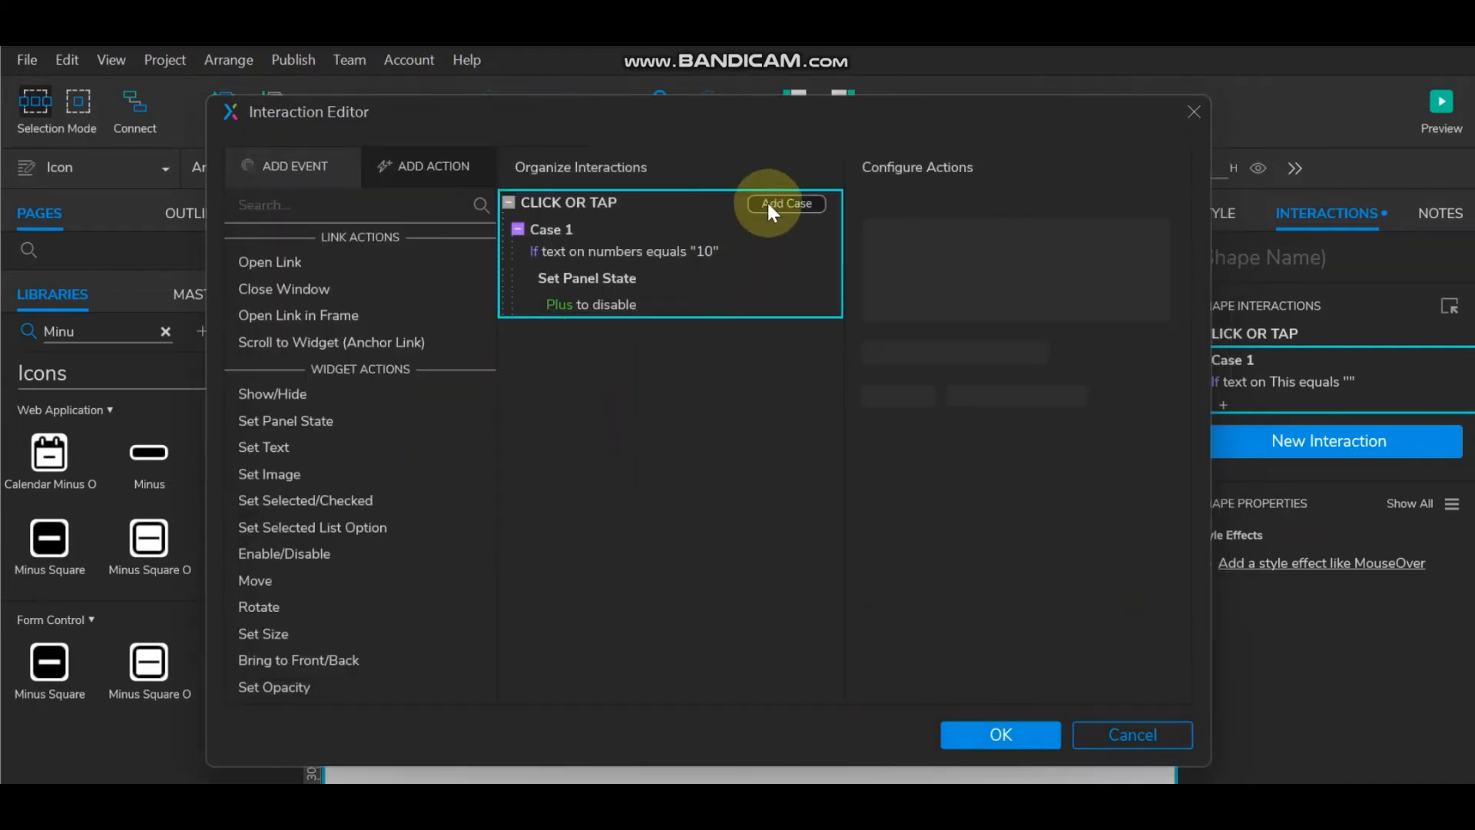
click(769, 202)
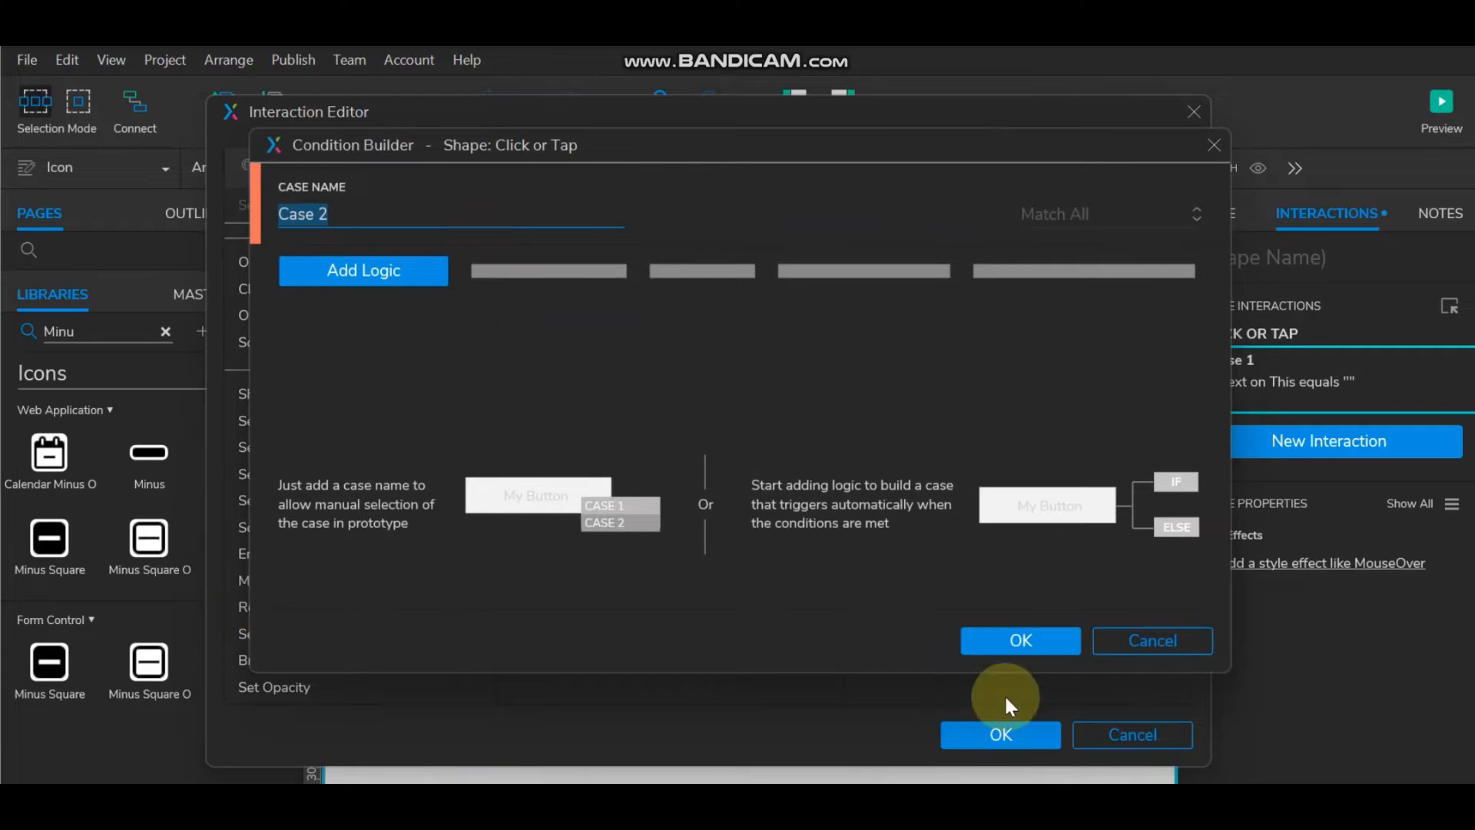
click(1034, 647)
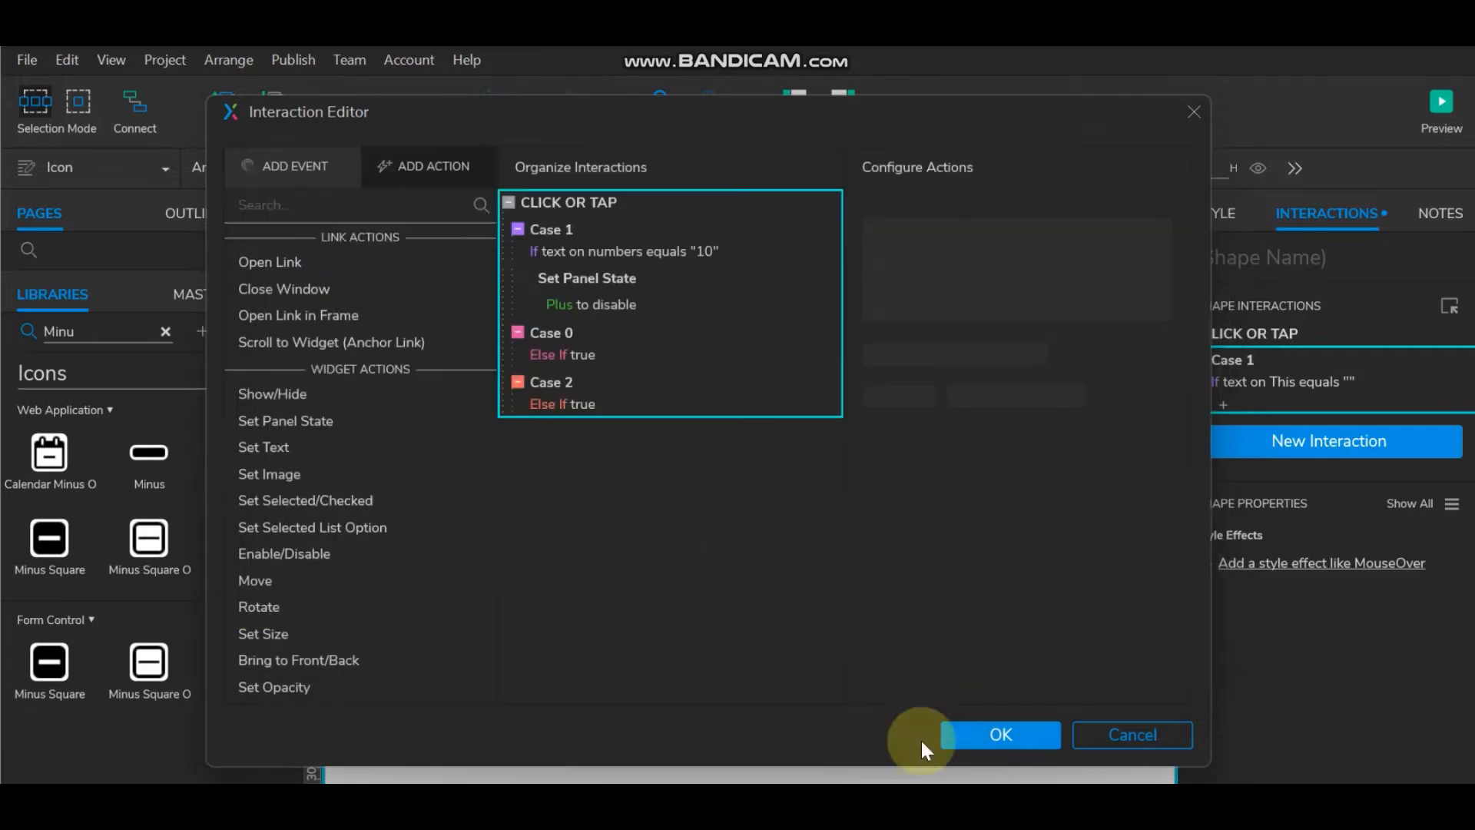
click(547, 376)
right_click(560, 382)
click(602, 452)
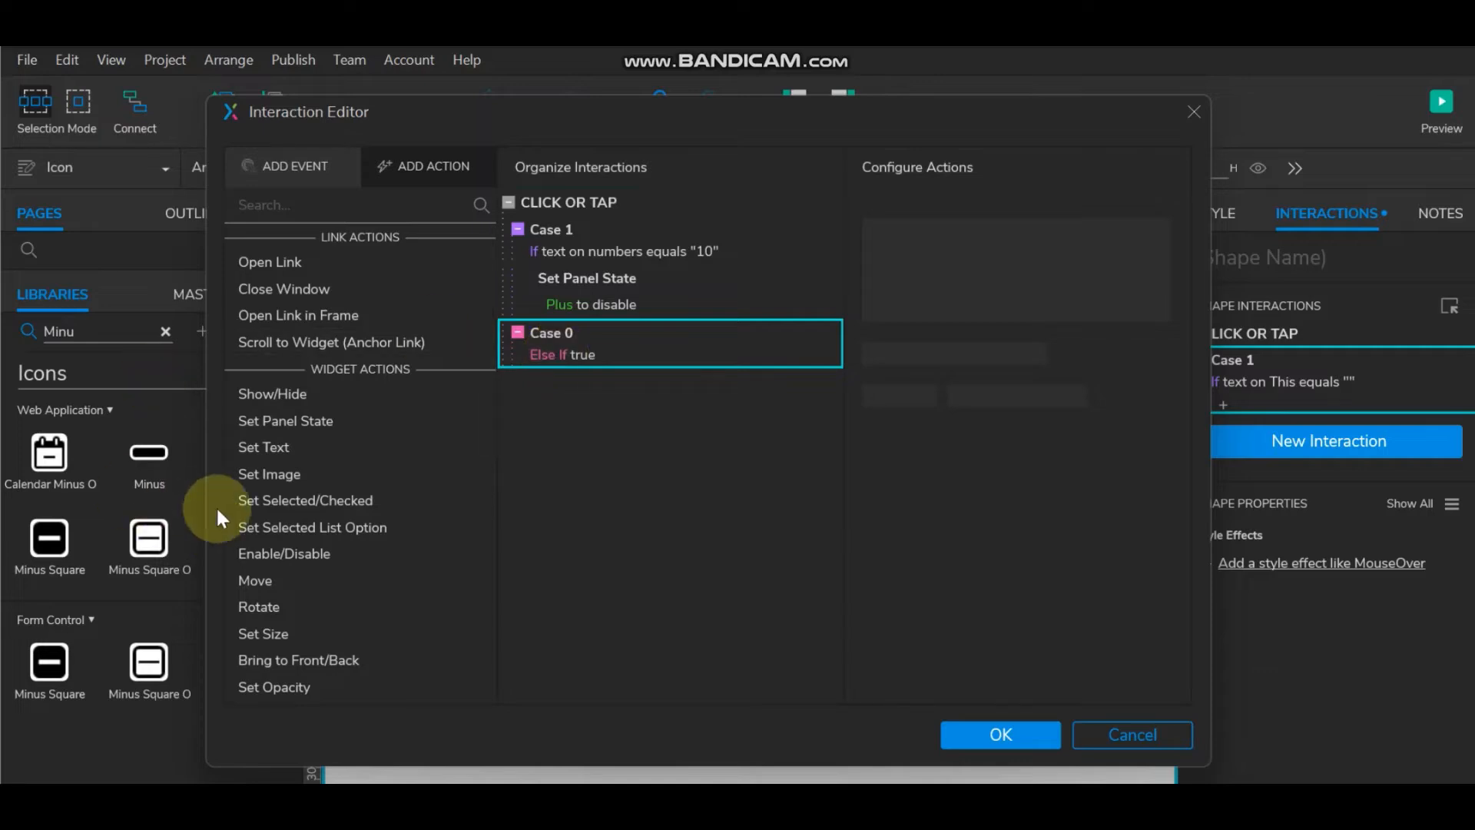
Step: Add a Set Text action targeting the numbers field and open its value editor
click(273, 450)
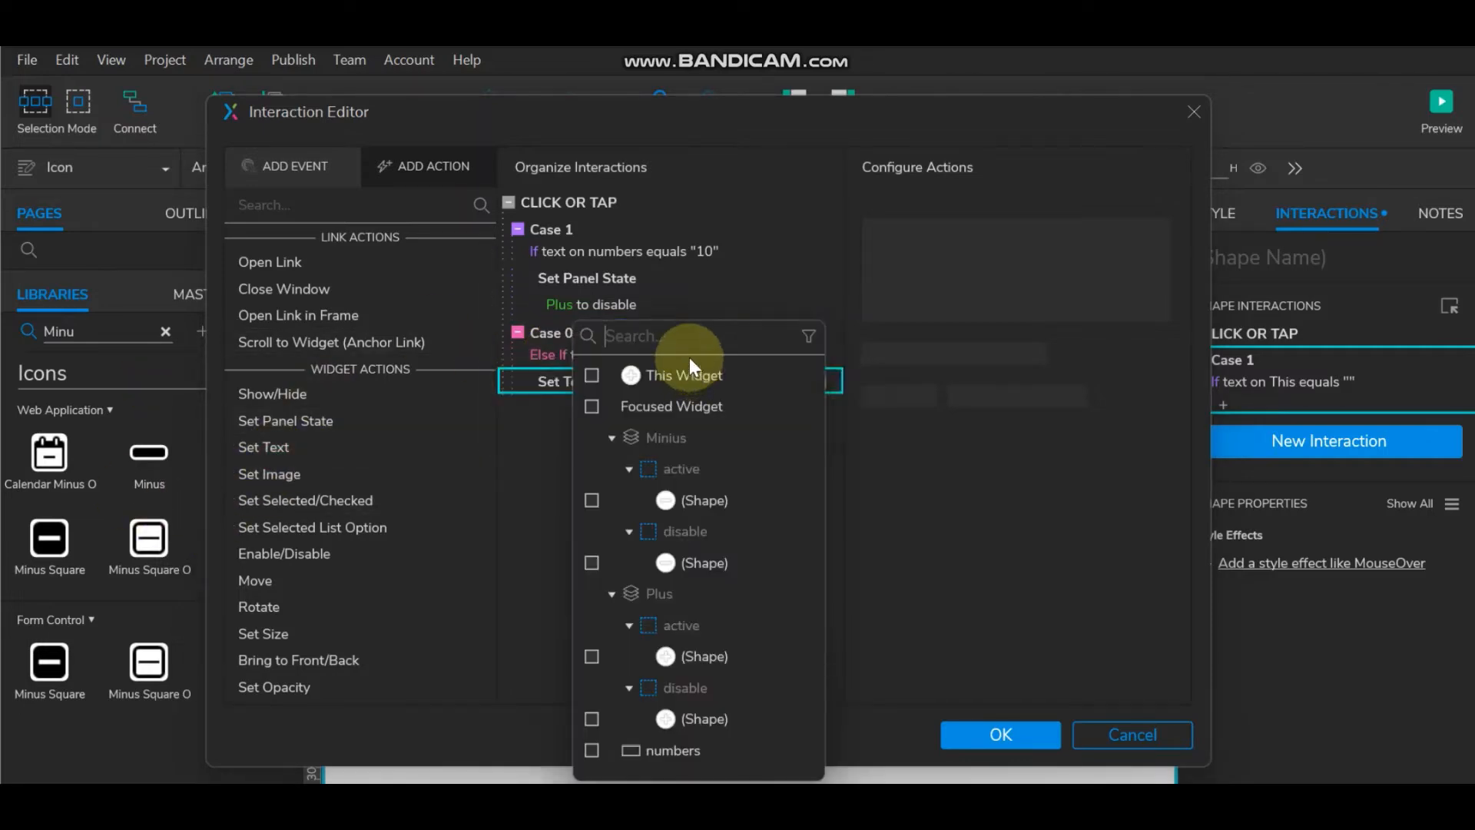
text(nu)
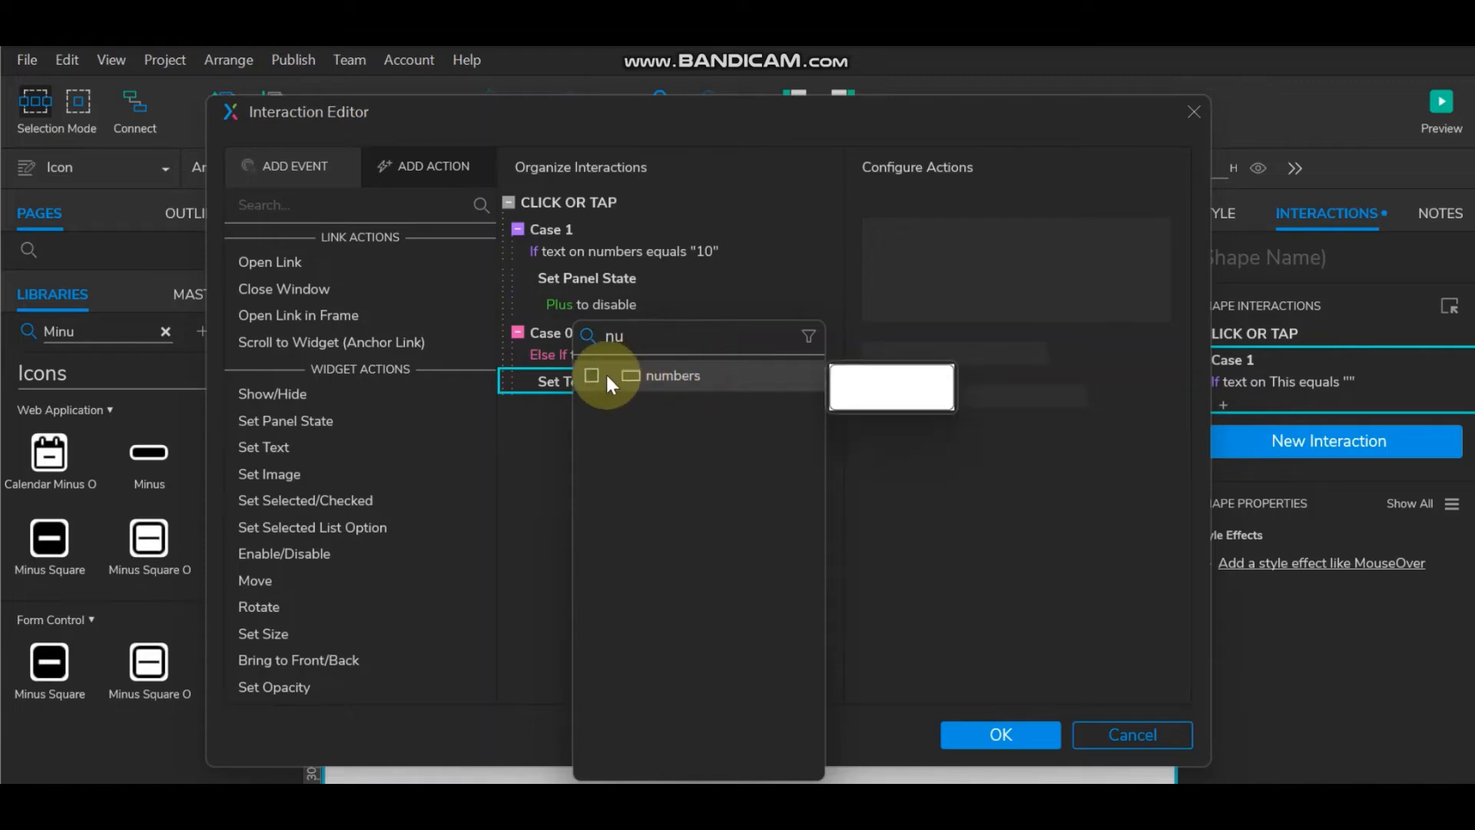
click(593, 373)
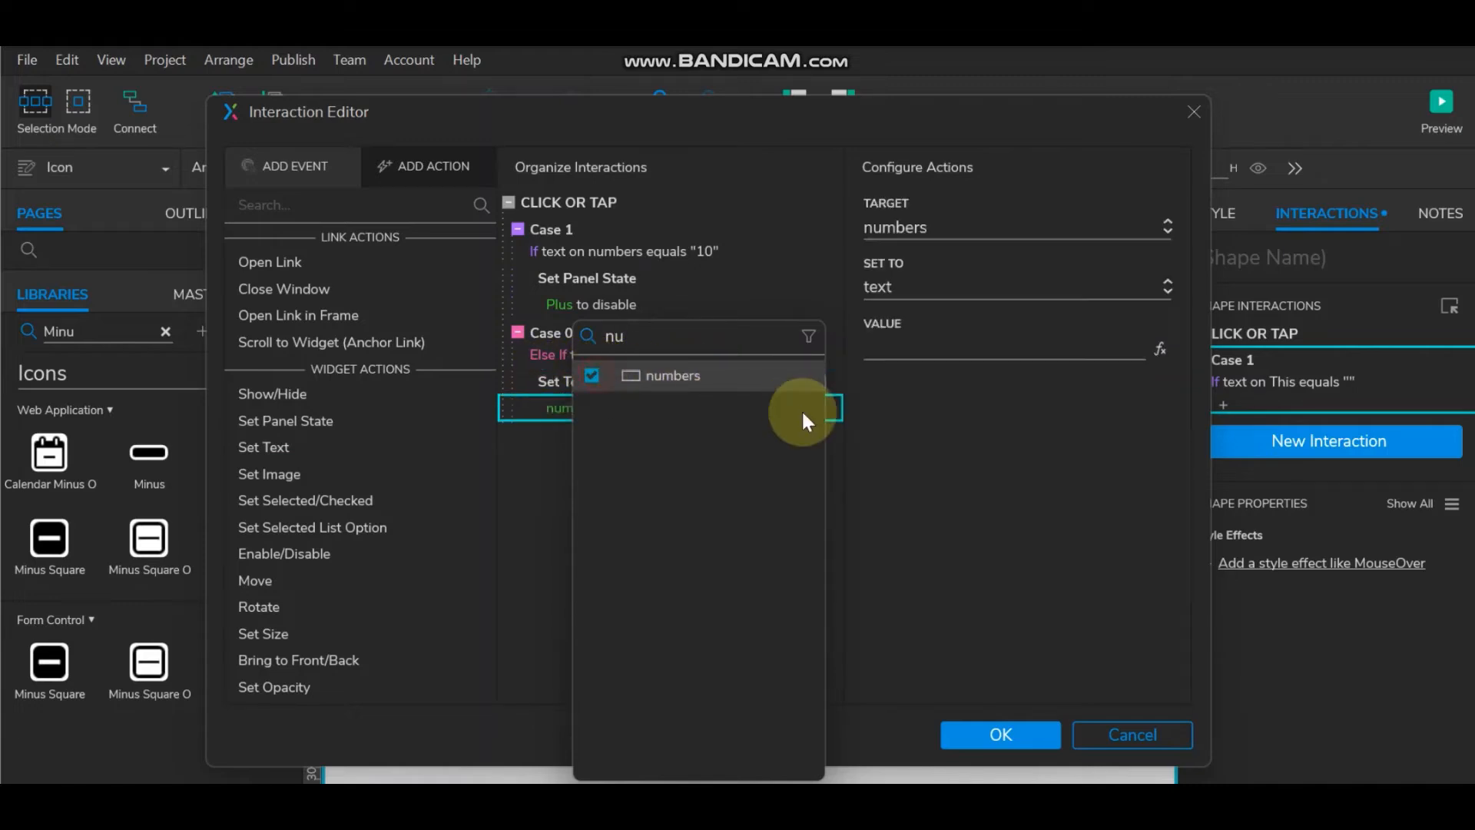
click(1156, 350)
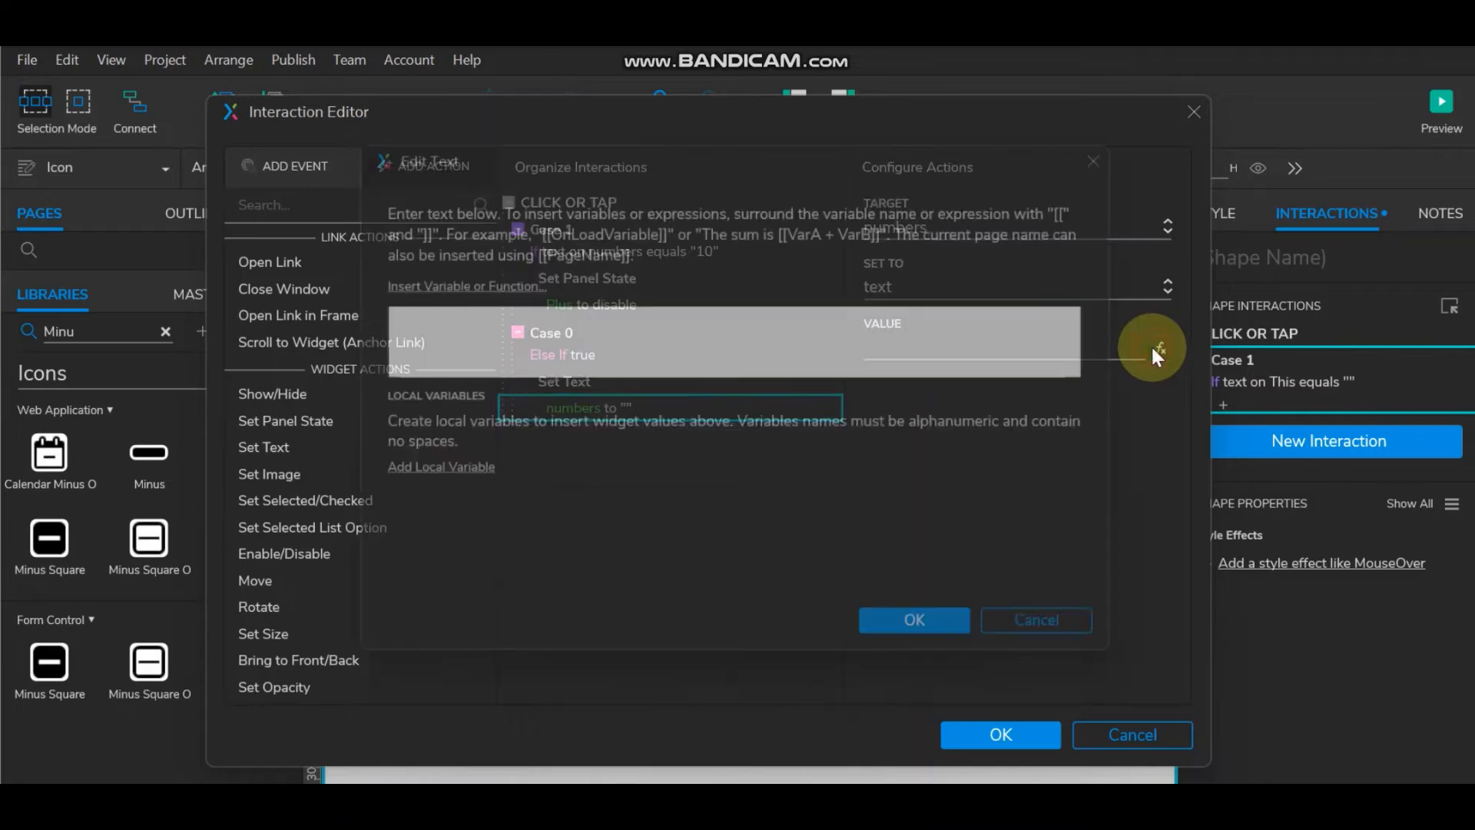
Step: Build the text value [[Target.text+1]] from inserted variables and confirm it
click(411, 280)
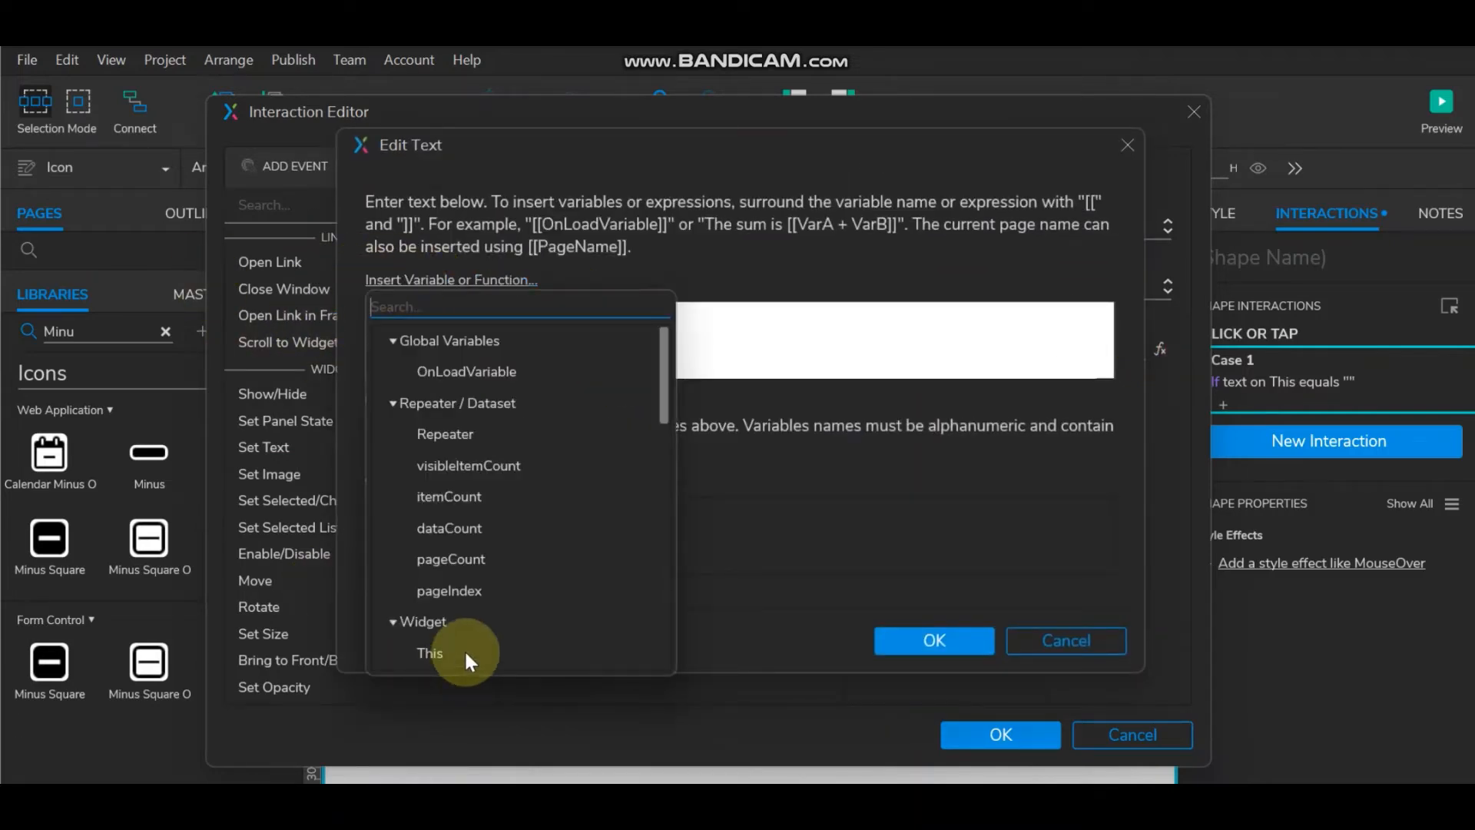
scroll(464, 649, down, 3)
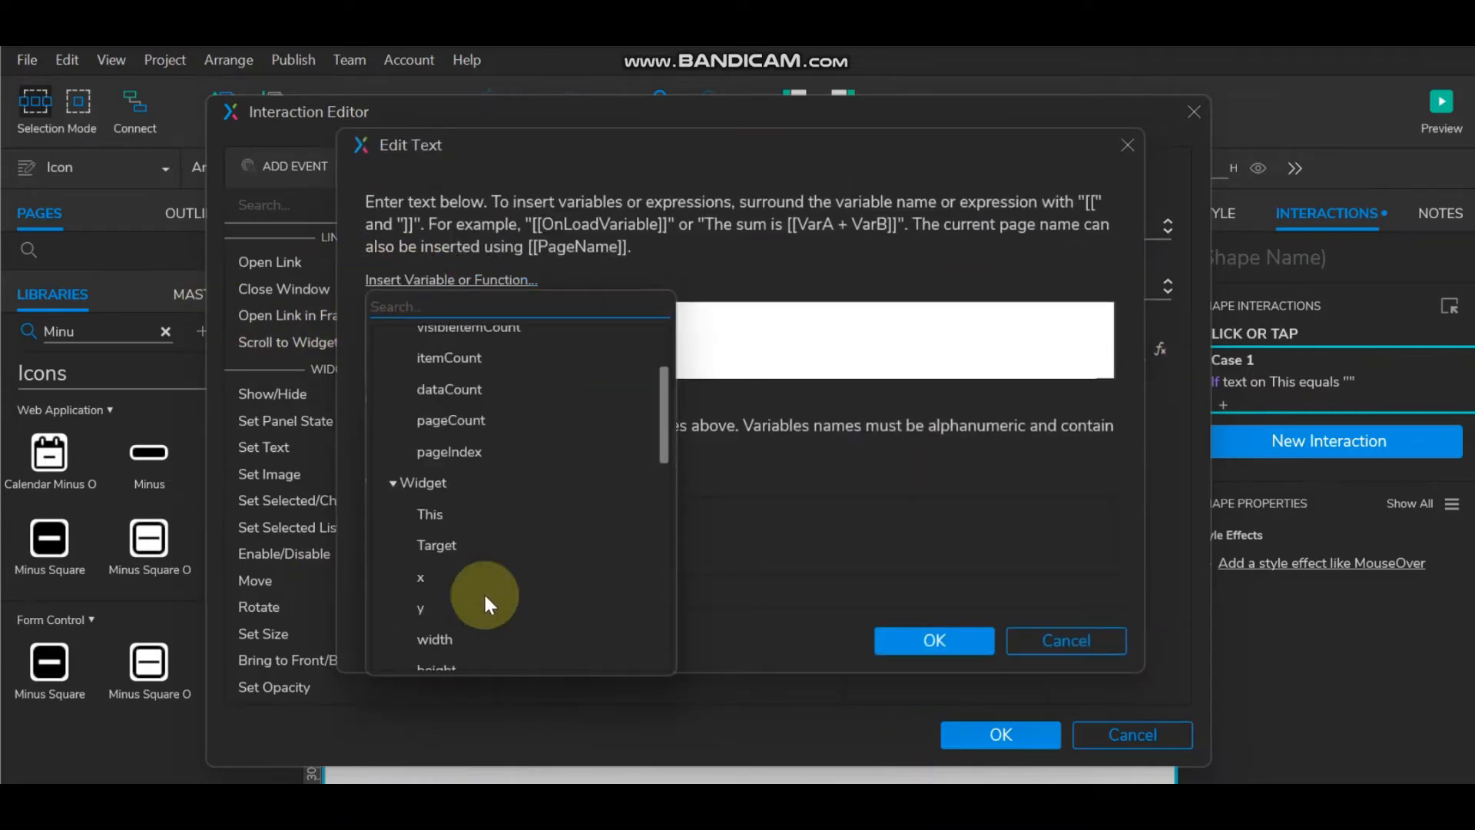
click(439, 541)
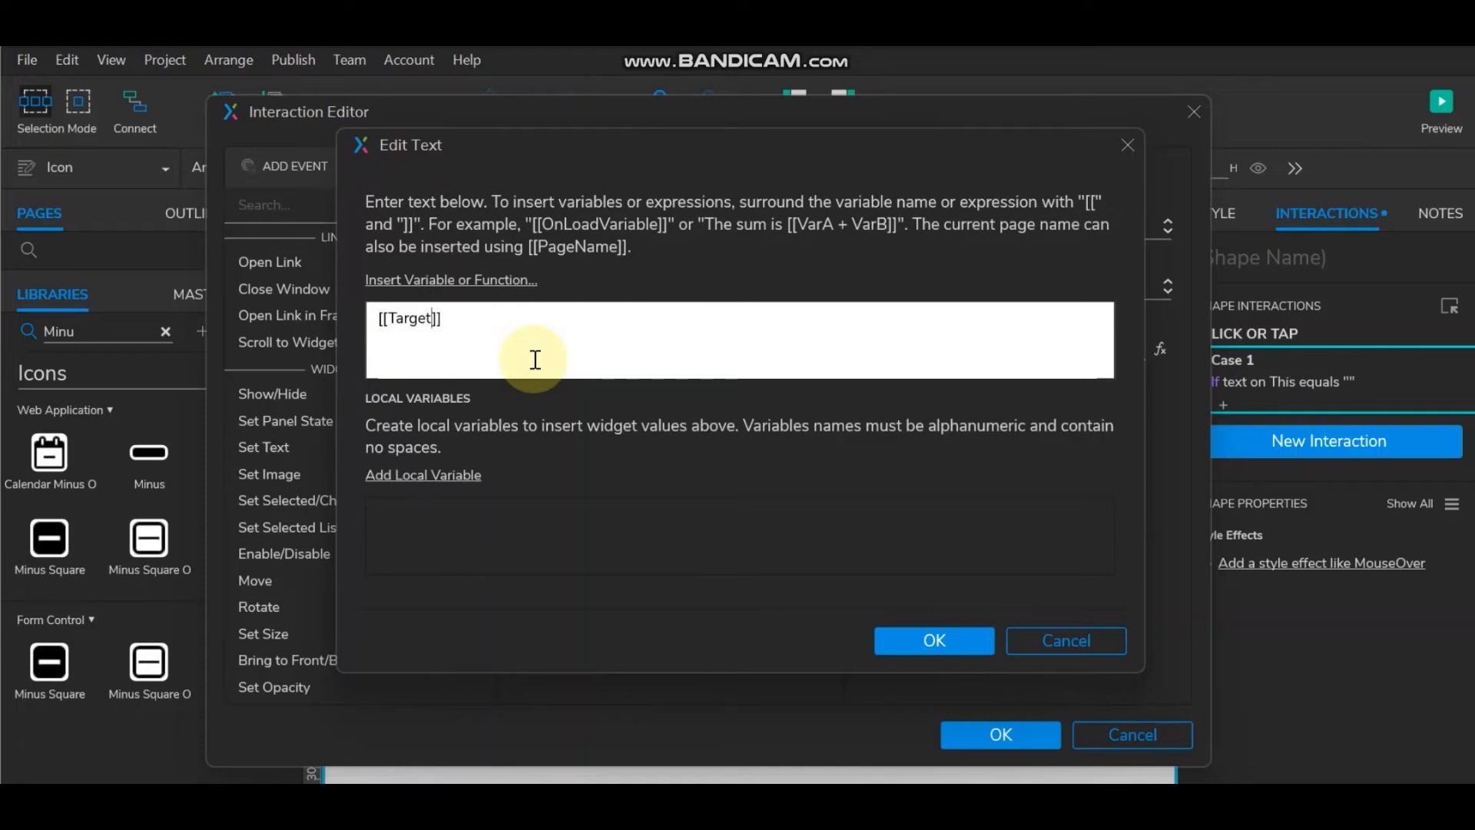
click(469, 281)
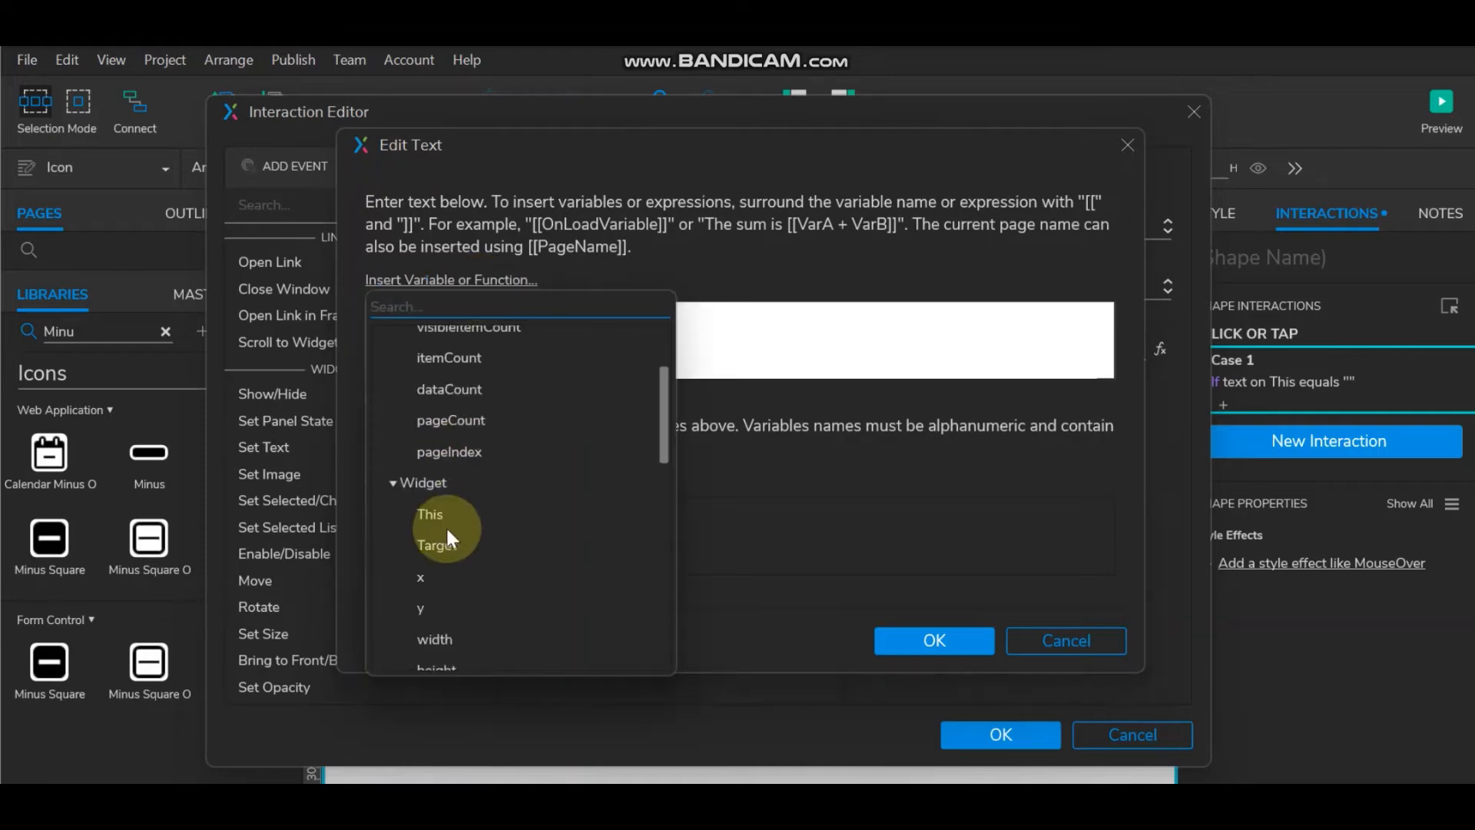
scroll(446, 530, down, 3)
click(439, 620)
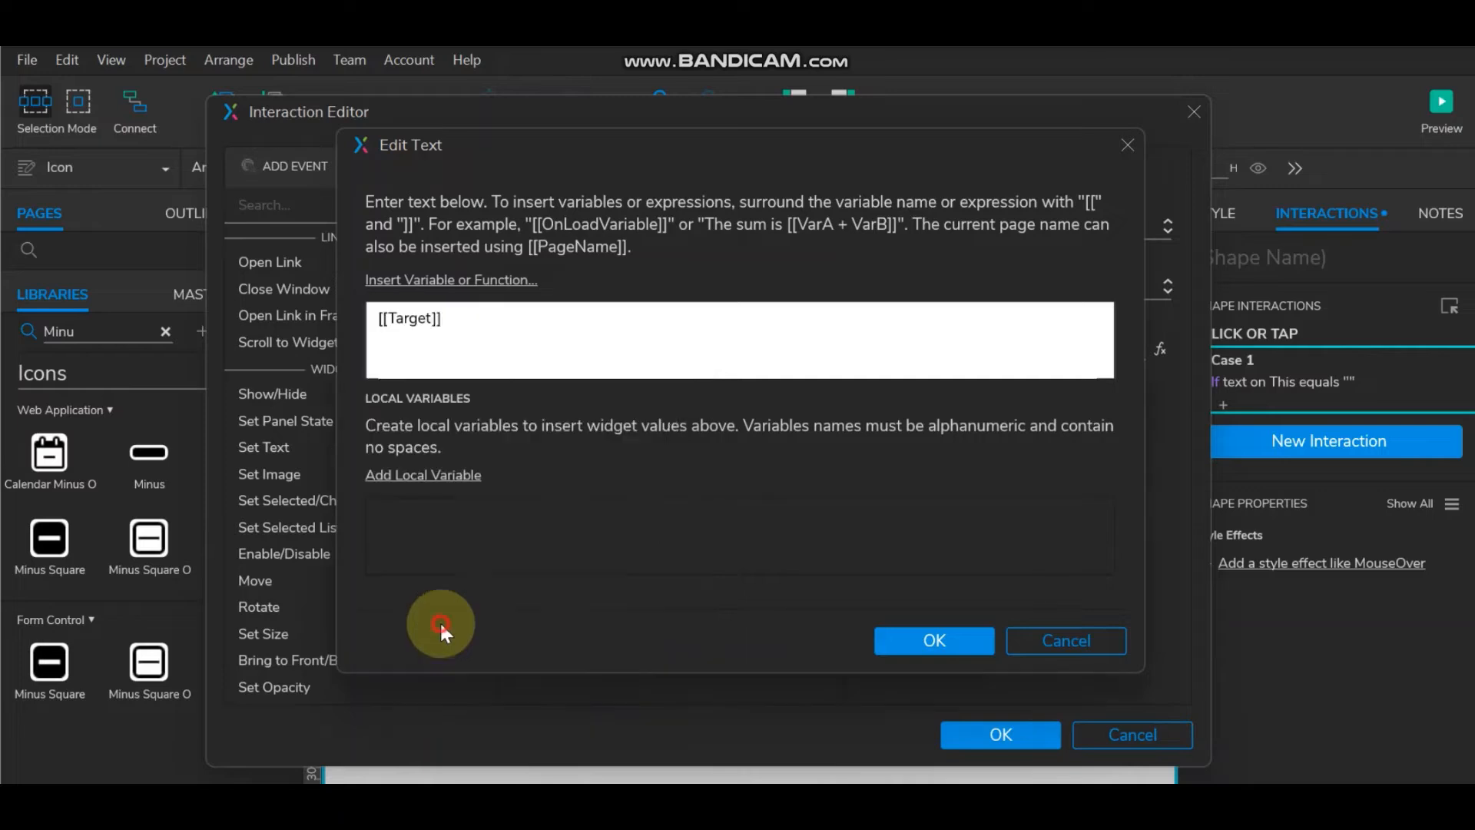
click(454, 318)
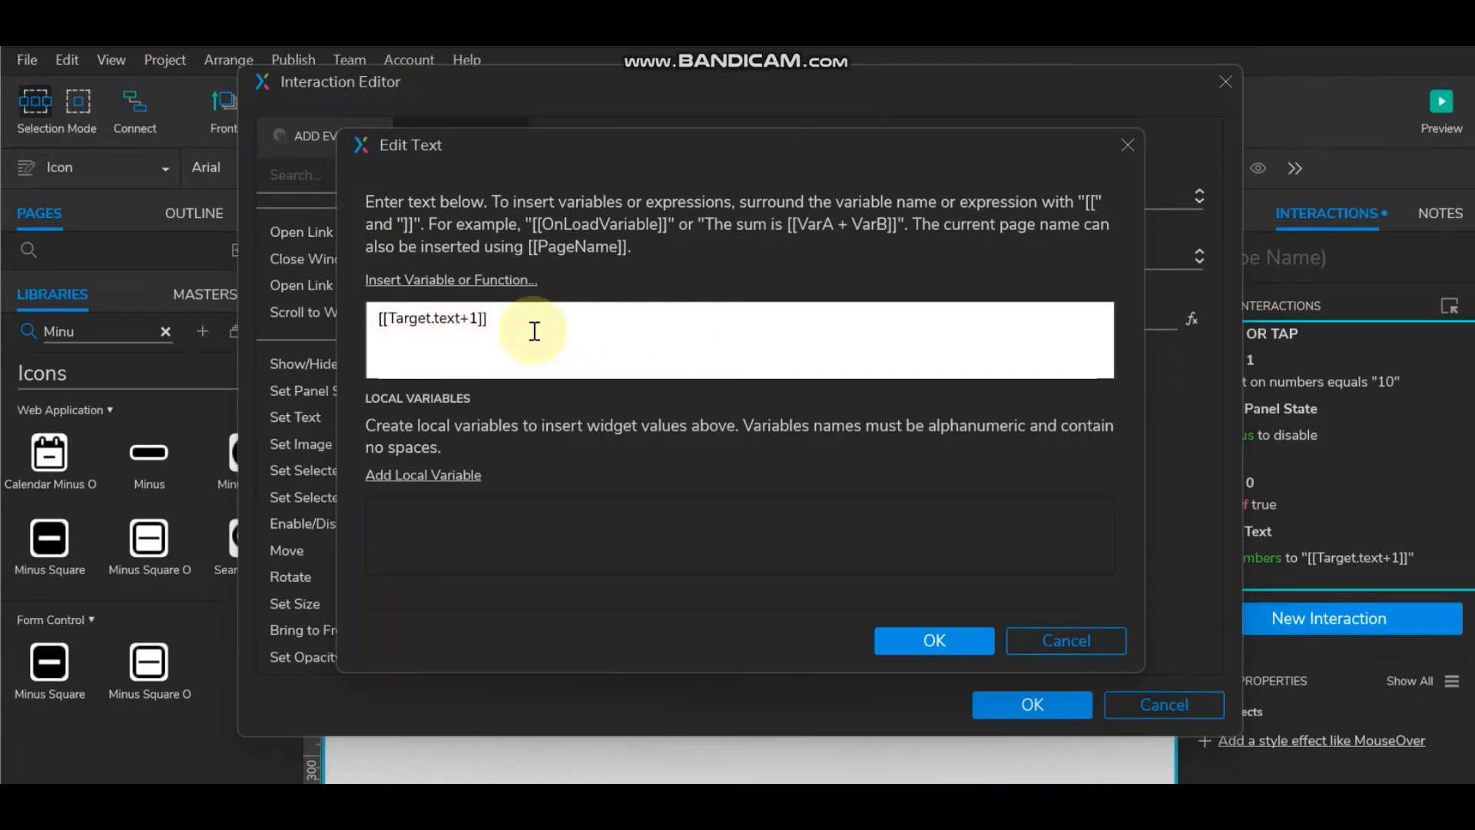
click(955, 637)
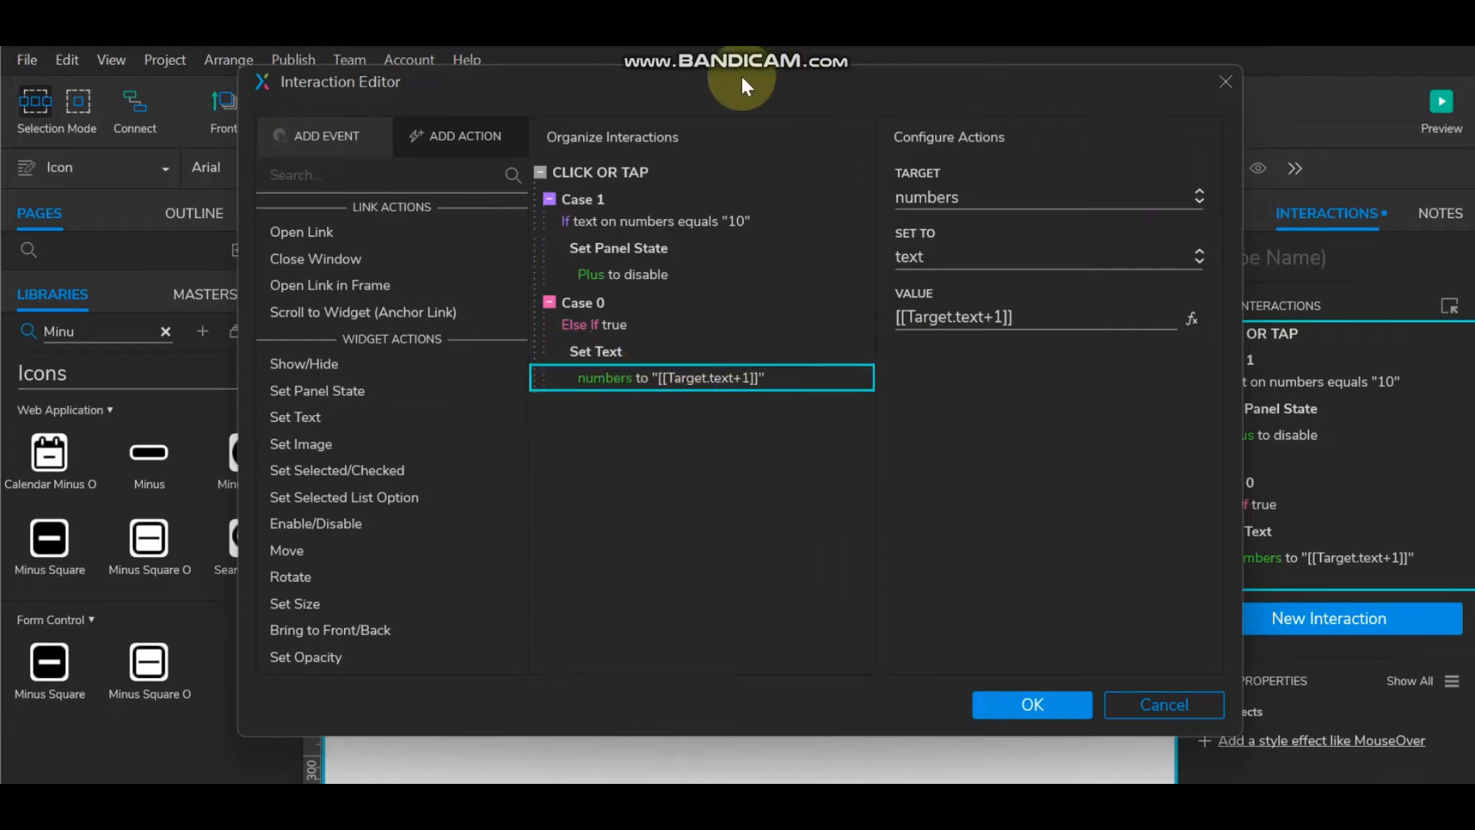
Step: Add a panel-state action to the Else If case setting the Minius panel to active
drag(741, 74, 776, 79)
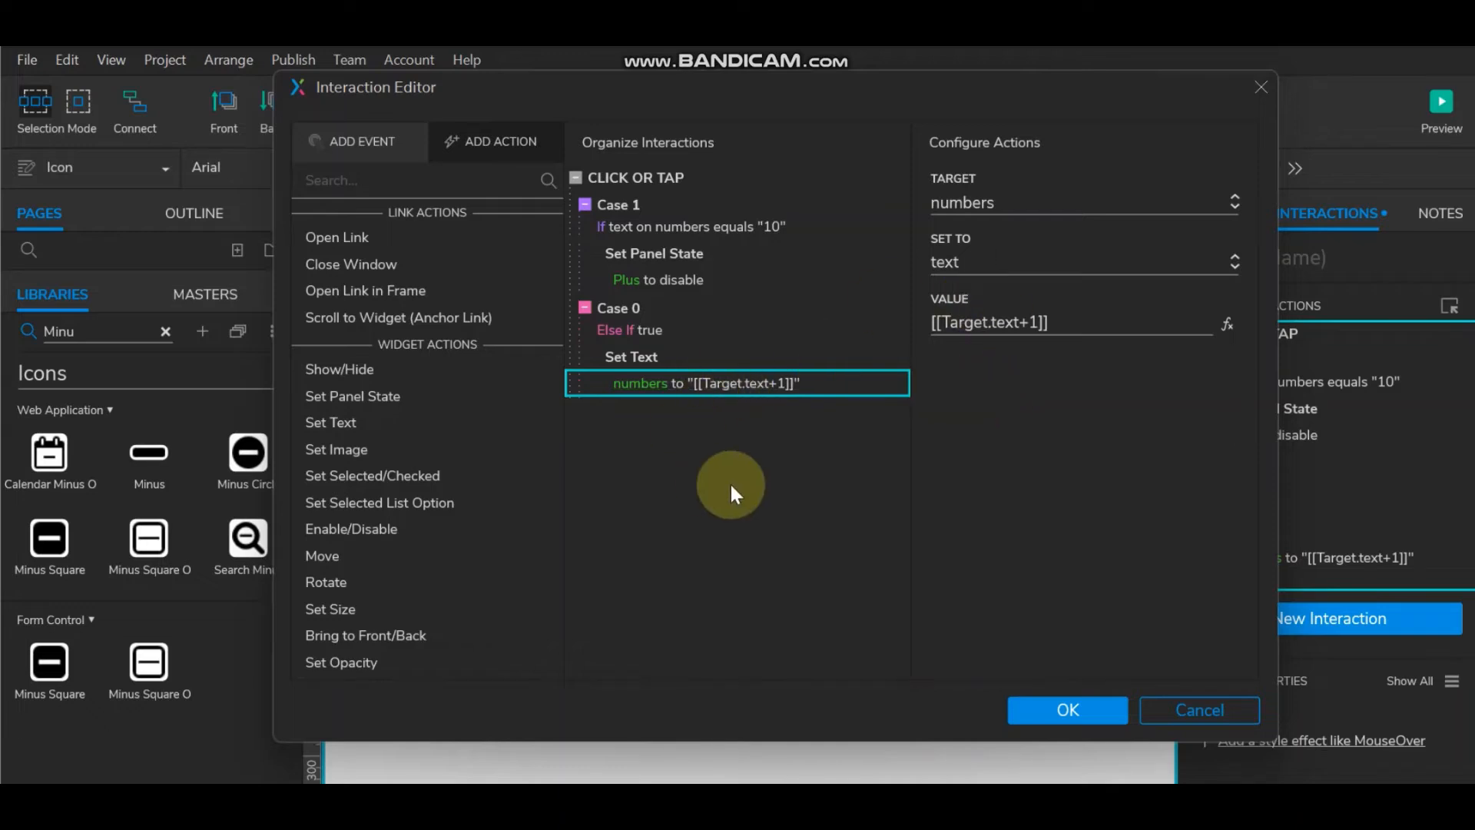
click(432, 394)
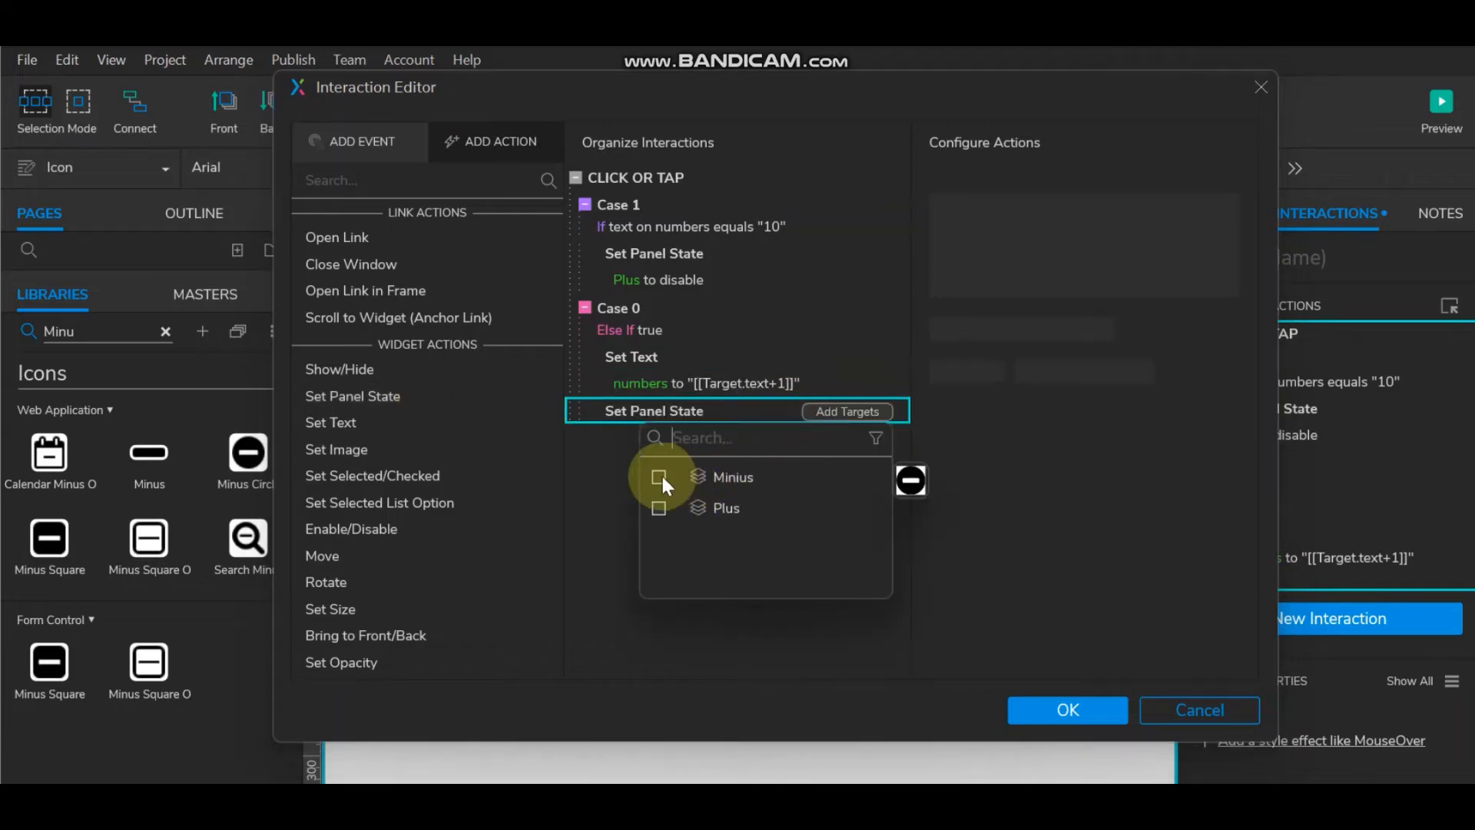
click(659, 476)
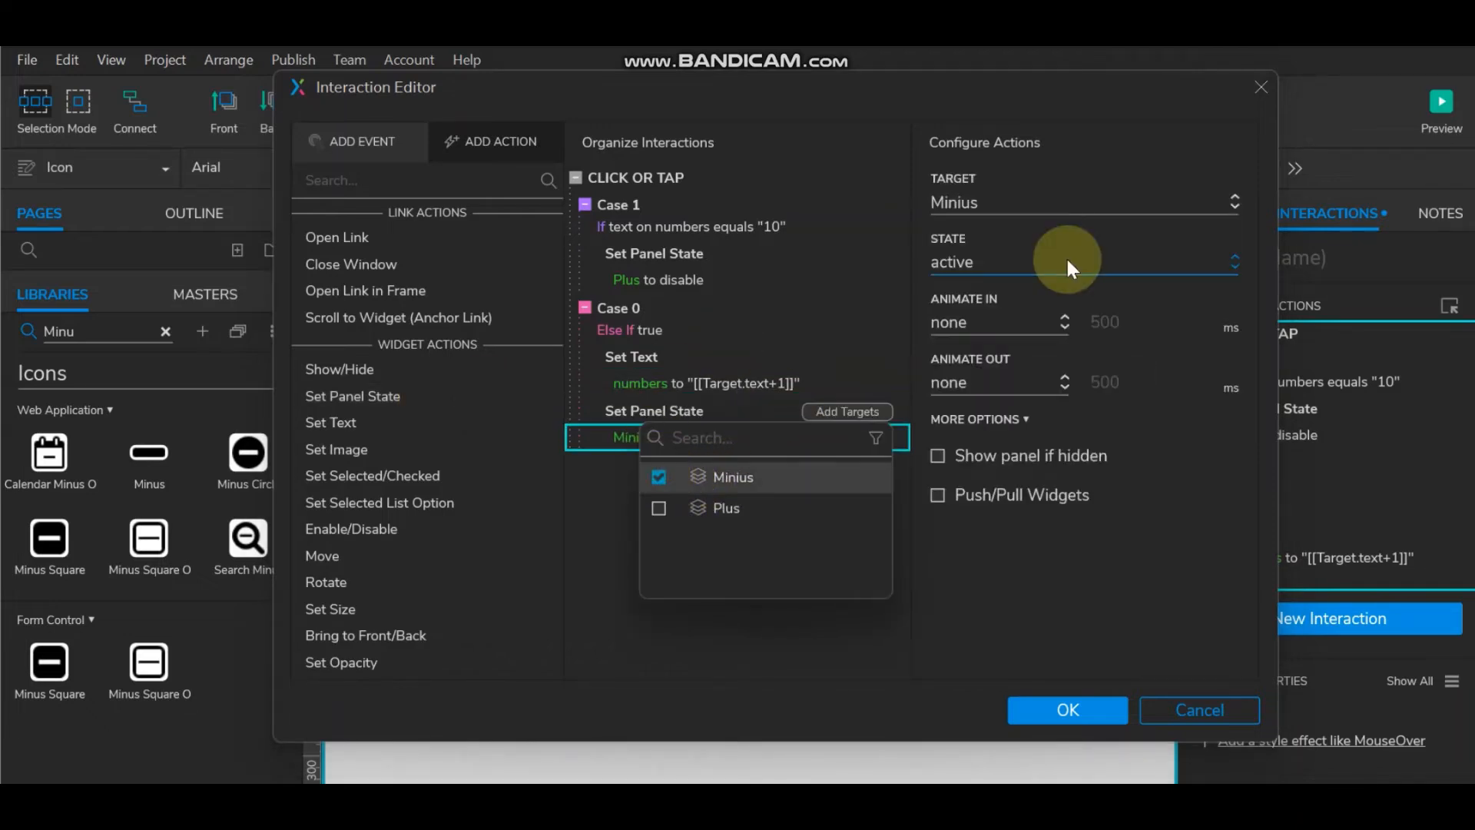
click(1041, 566)
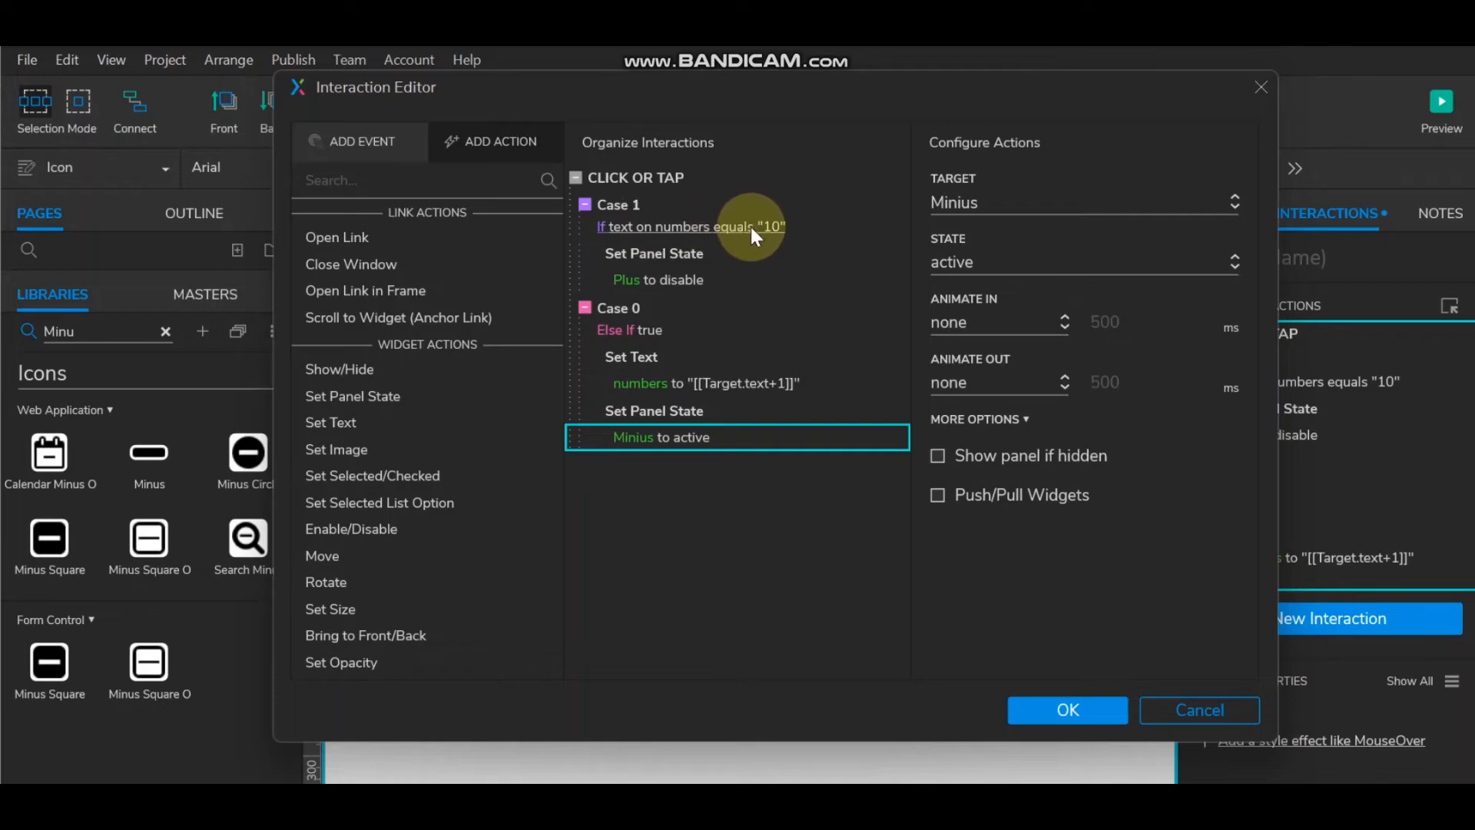
Step: Add a second panel-state action to Case 1 targeting the Minius panel
click(681, 254)
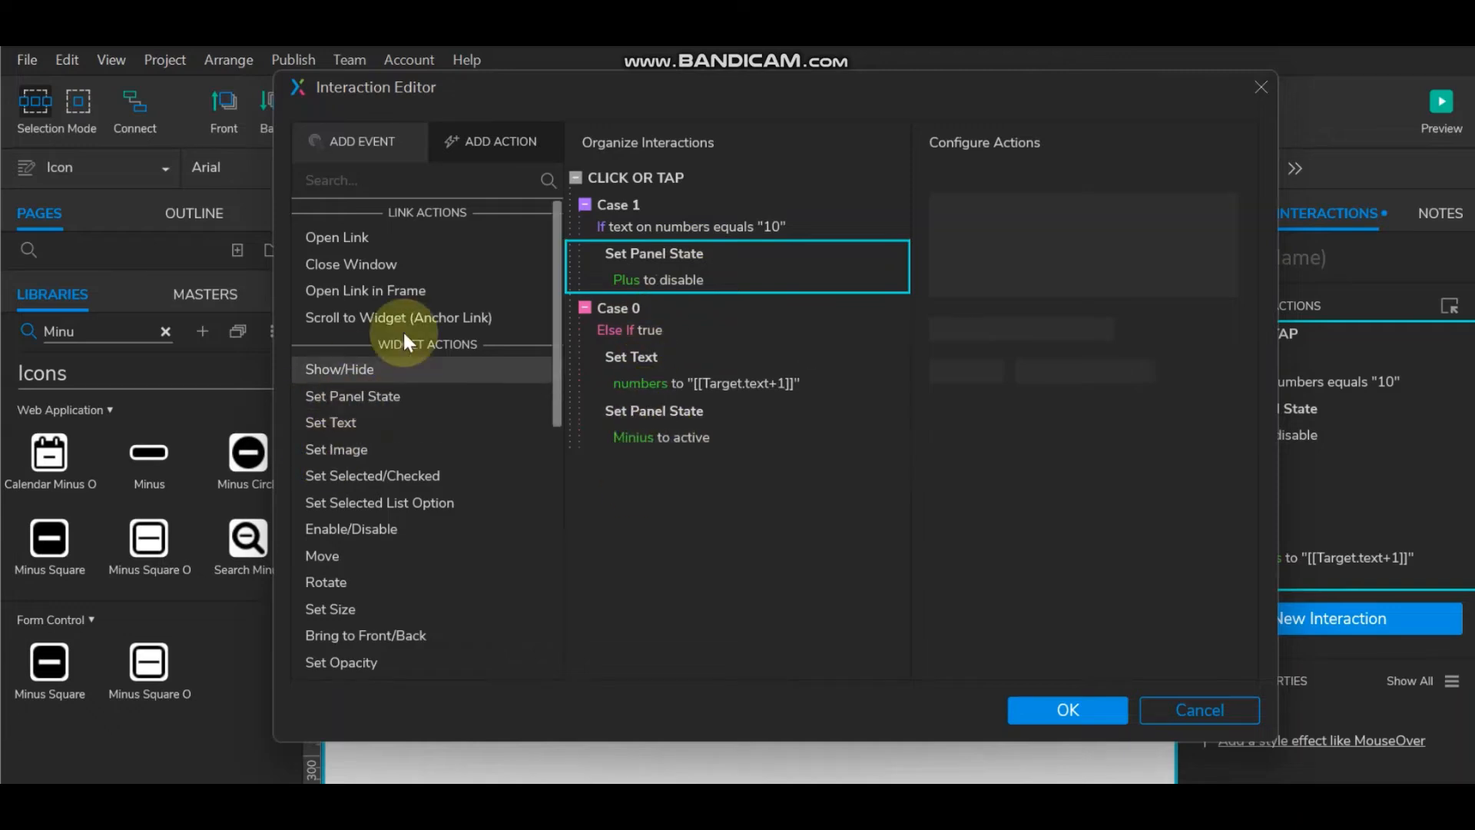
click(370, 396)
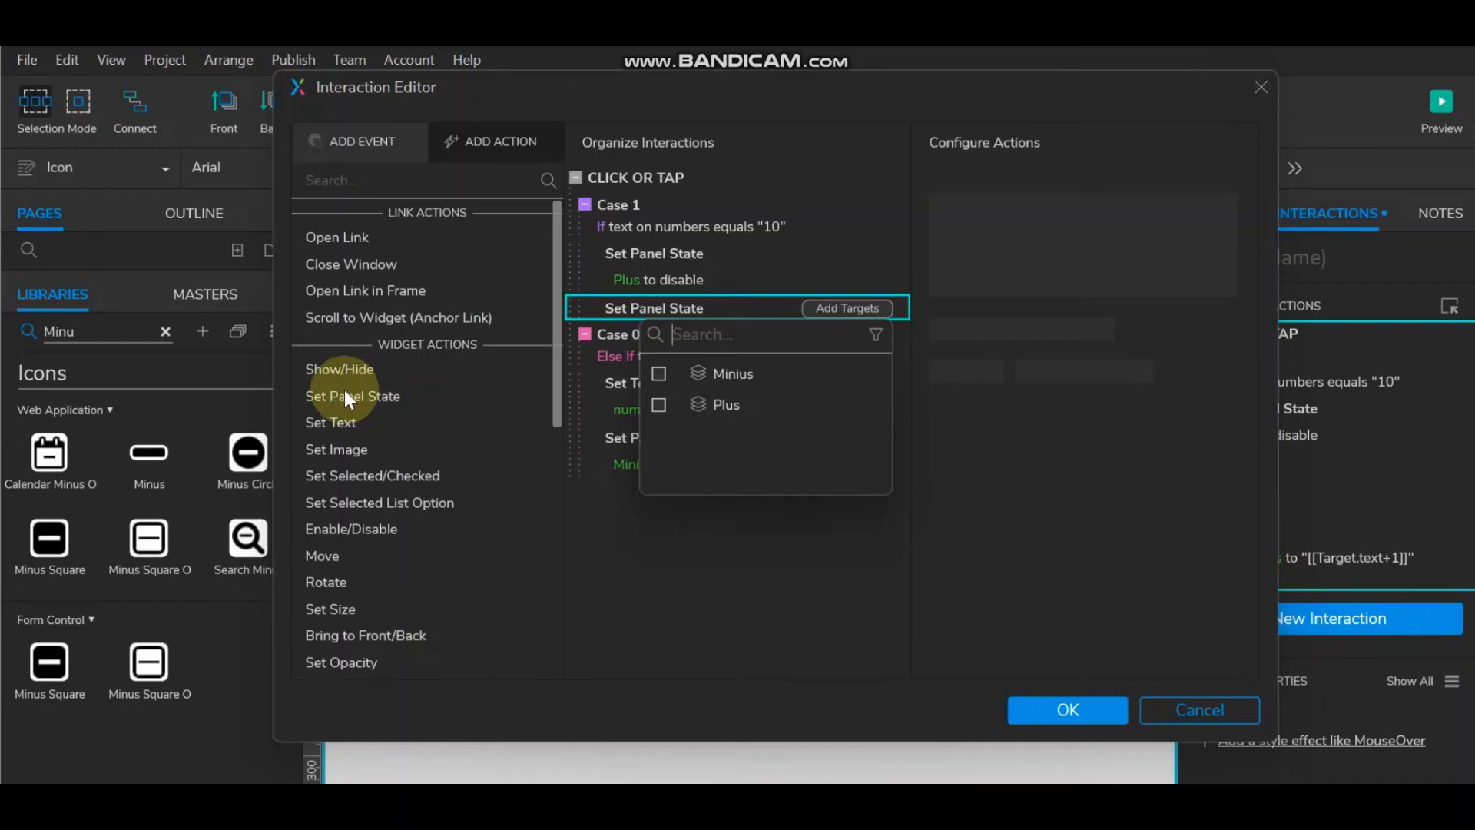
click(659, 375)
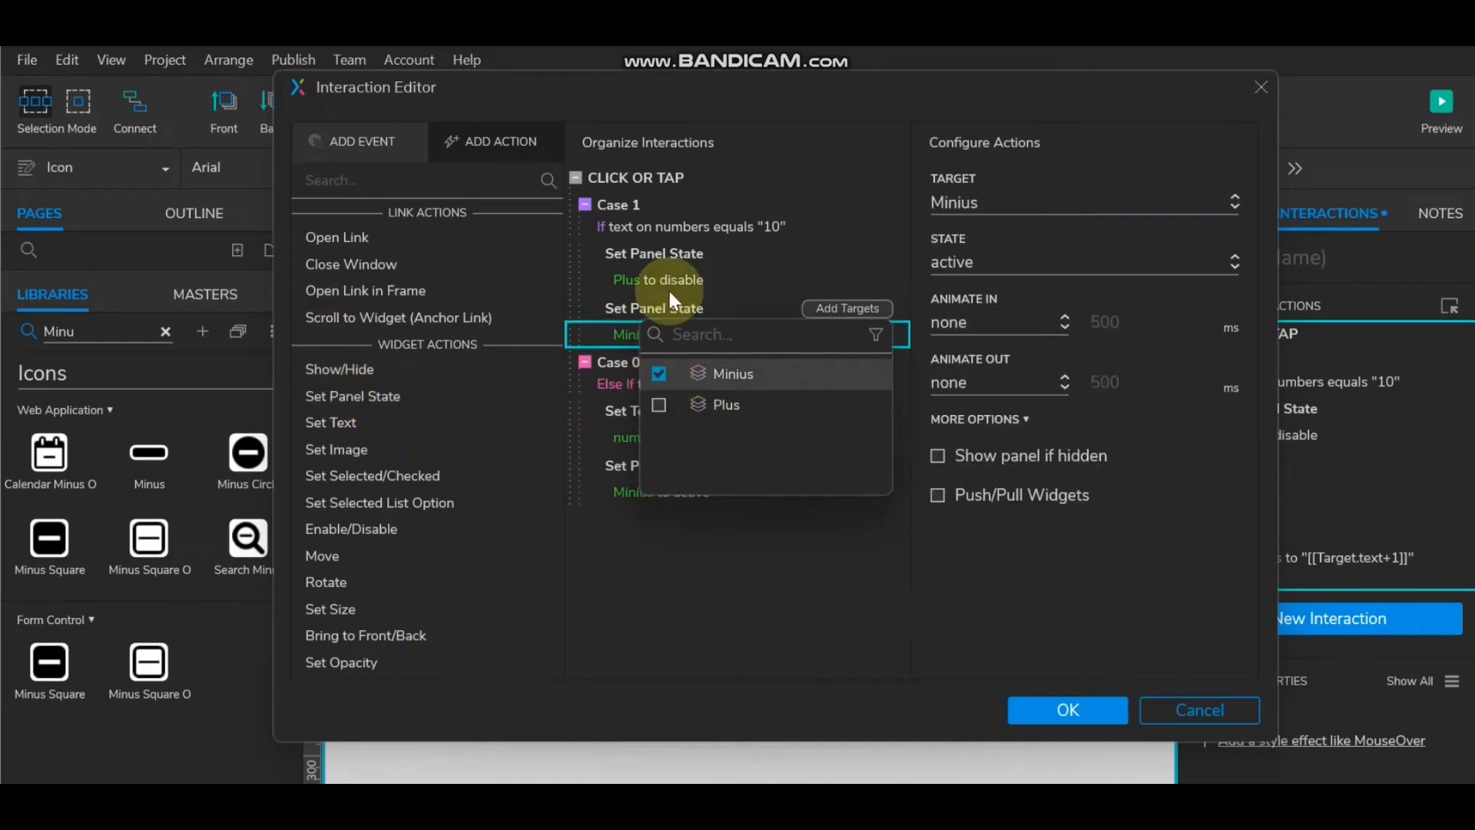
Step: Save and close the Interaction Editor, then exit the Plus panel's state
click(1044, 624)
click(1045, 703)
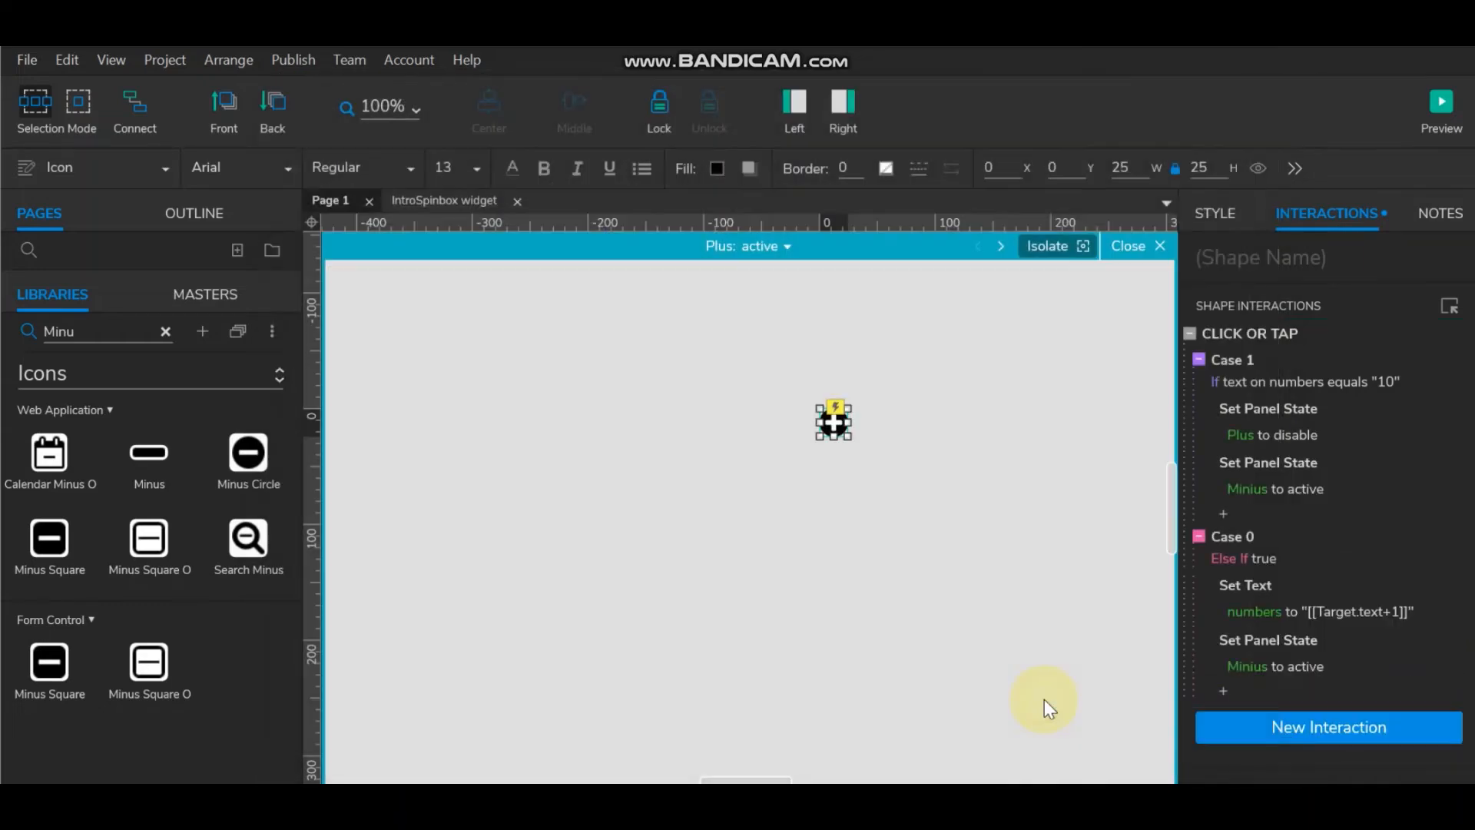
click(1123, 245)
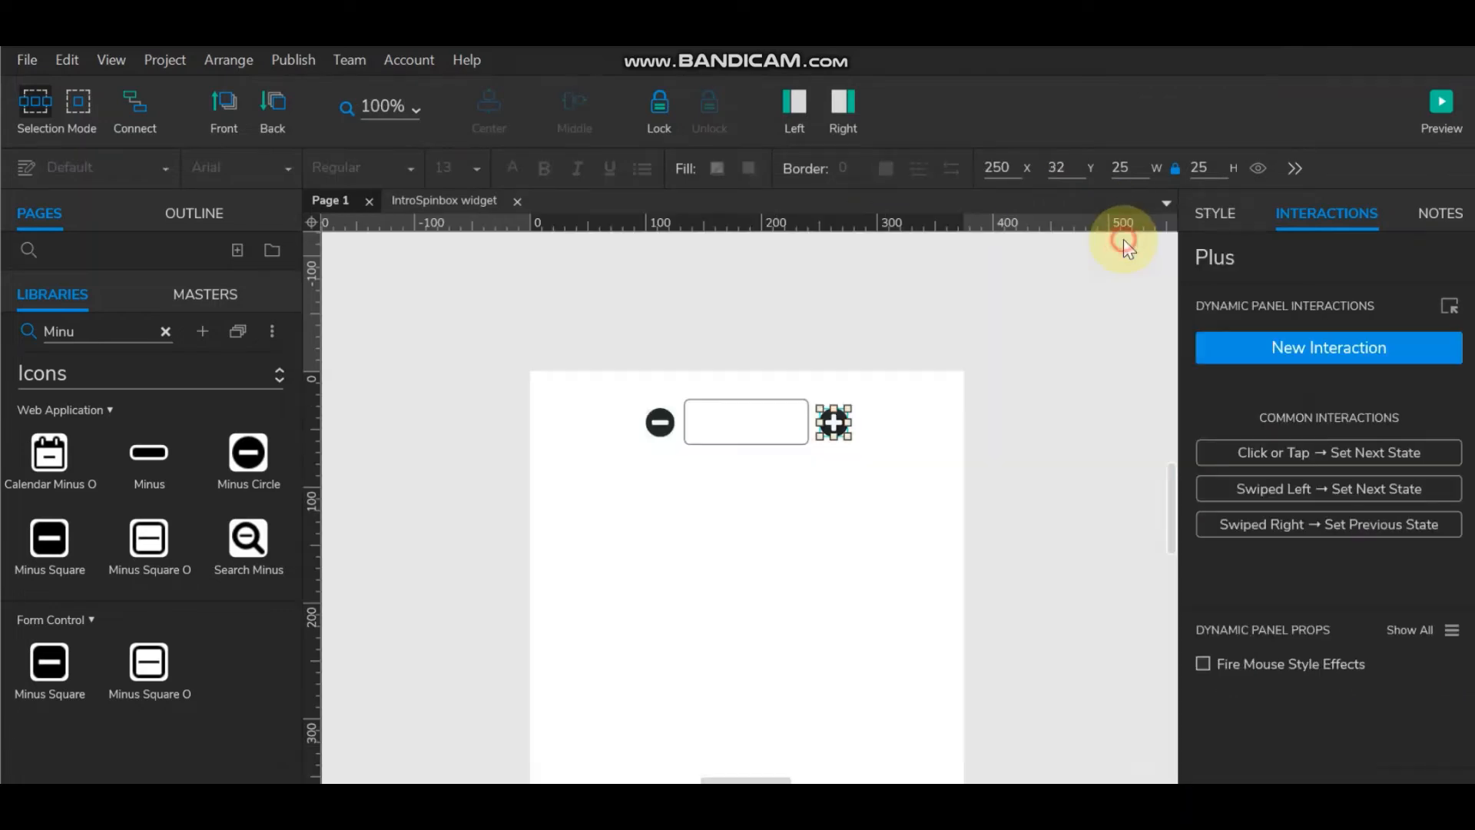
Step: Add a Click or Tap interaction to the minus icon in Minius's active state and open its editor
click(660, 422)
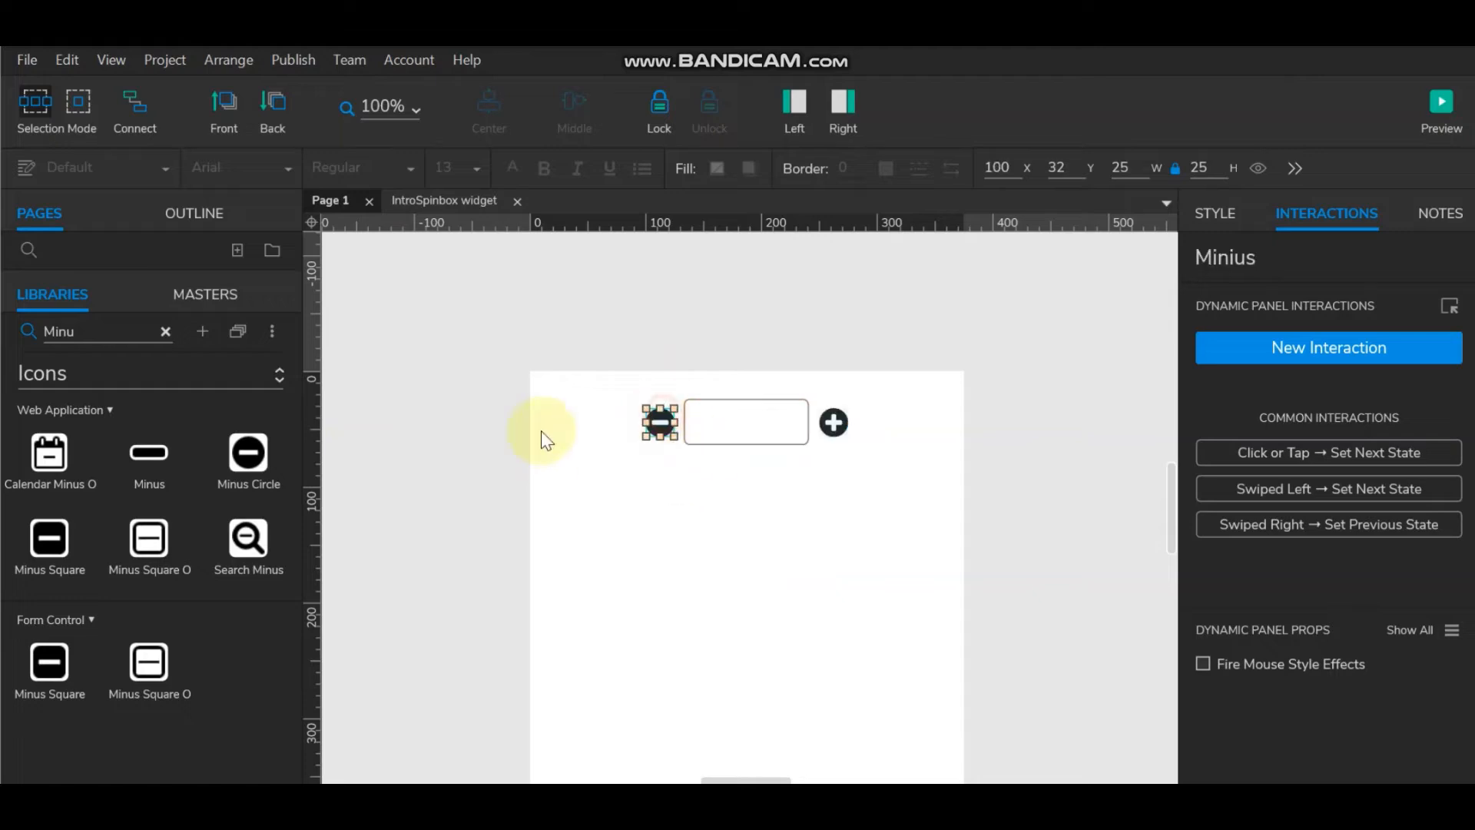
double_click(659, 419)
click(659, 422)
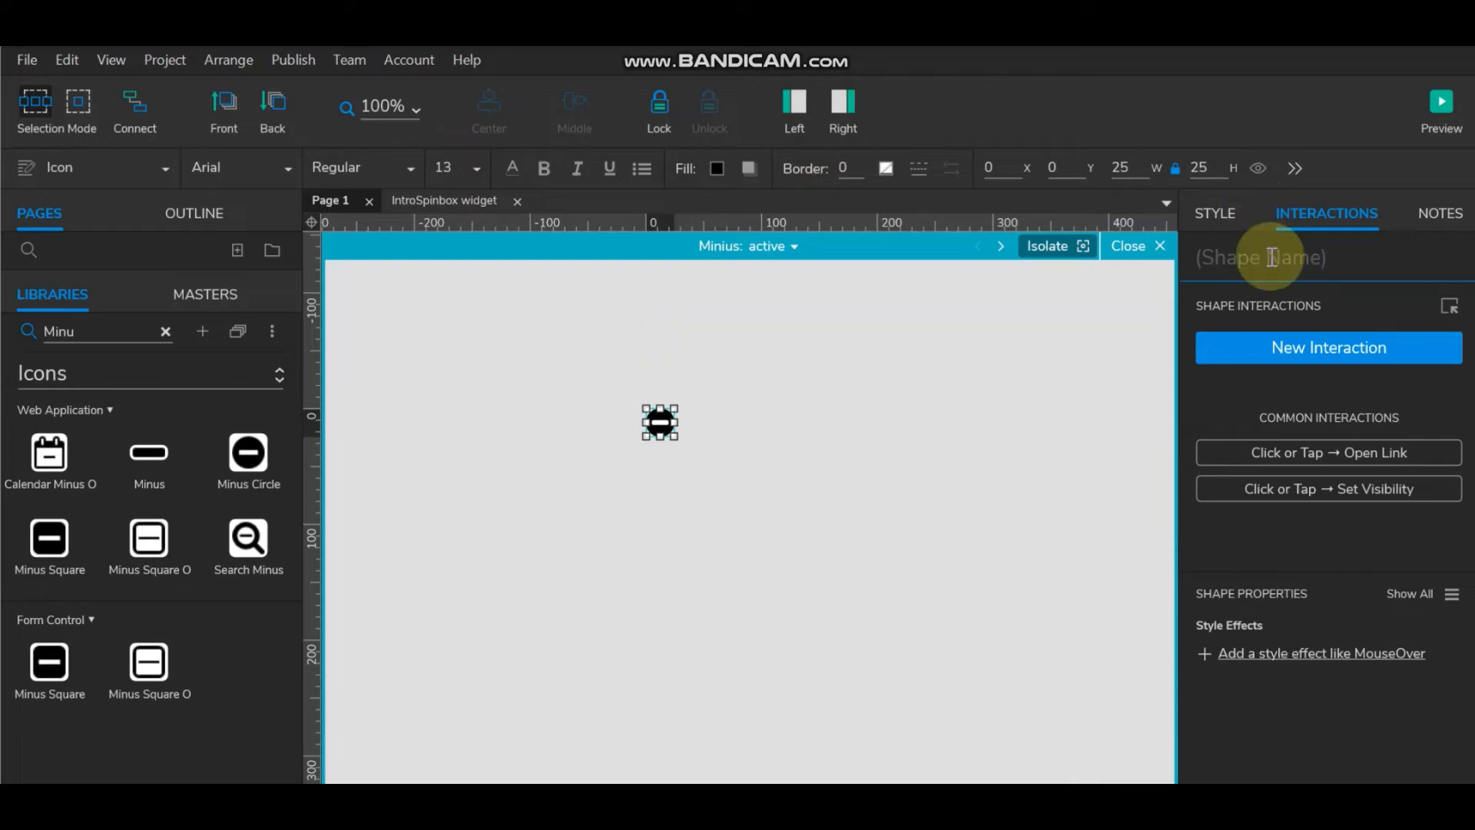
click(1321, 343)
click(1237, 404)
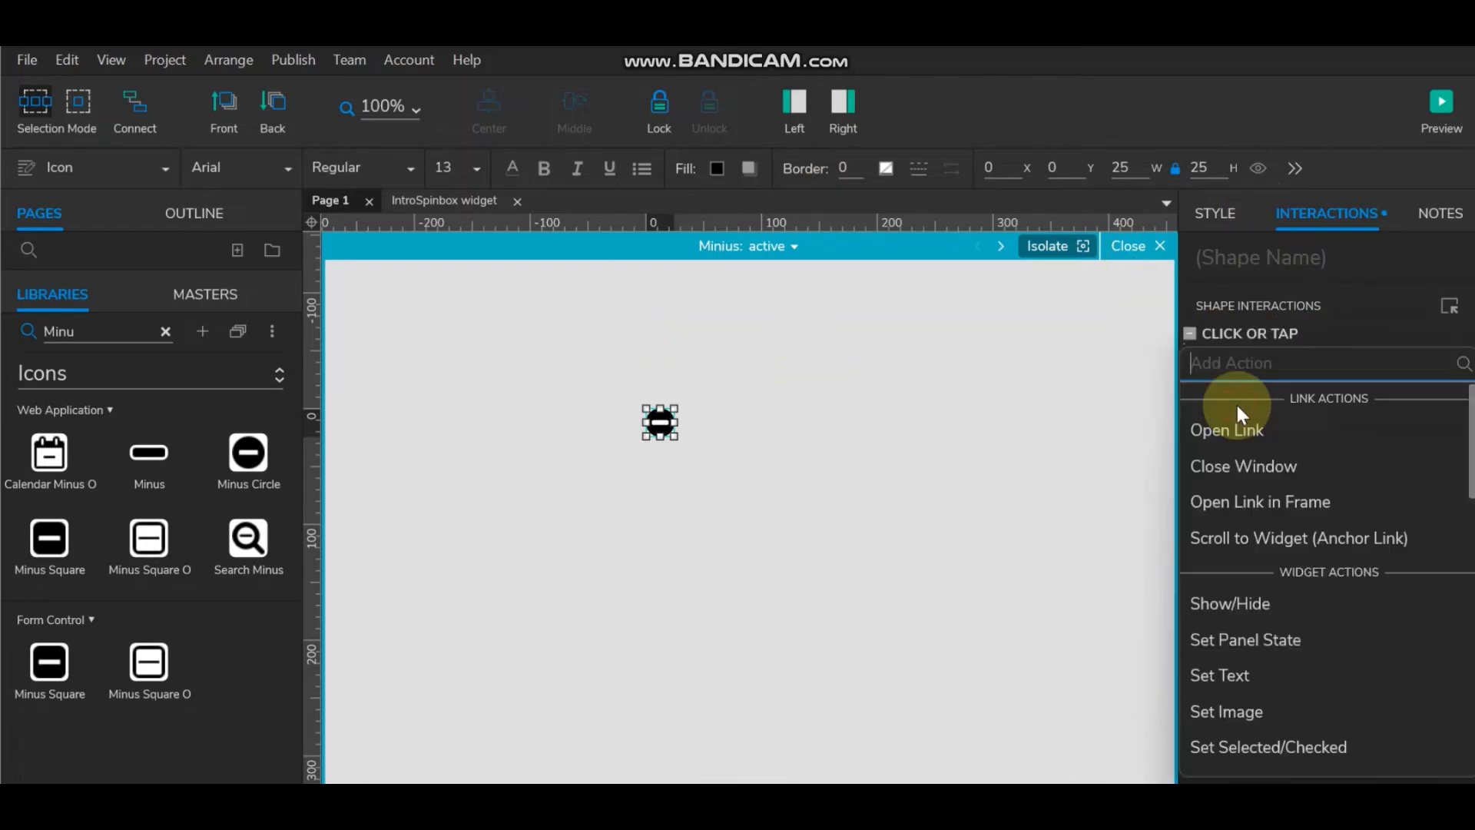
click(1246, 338)
click(1272, 336)
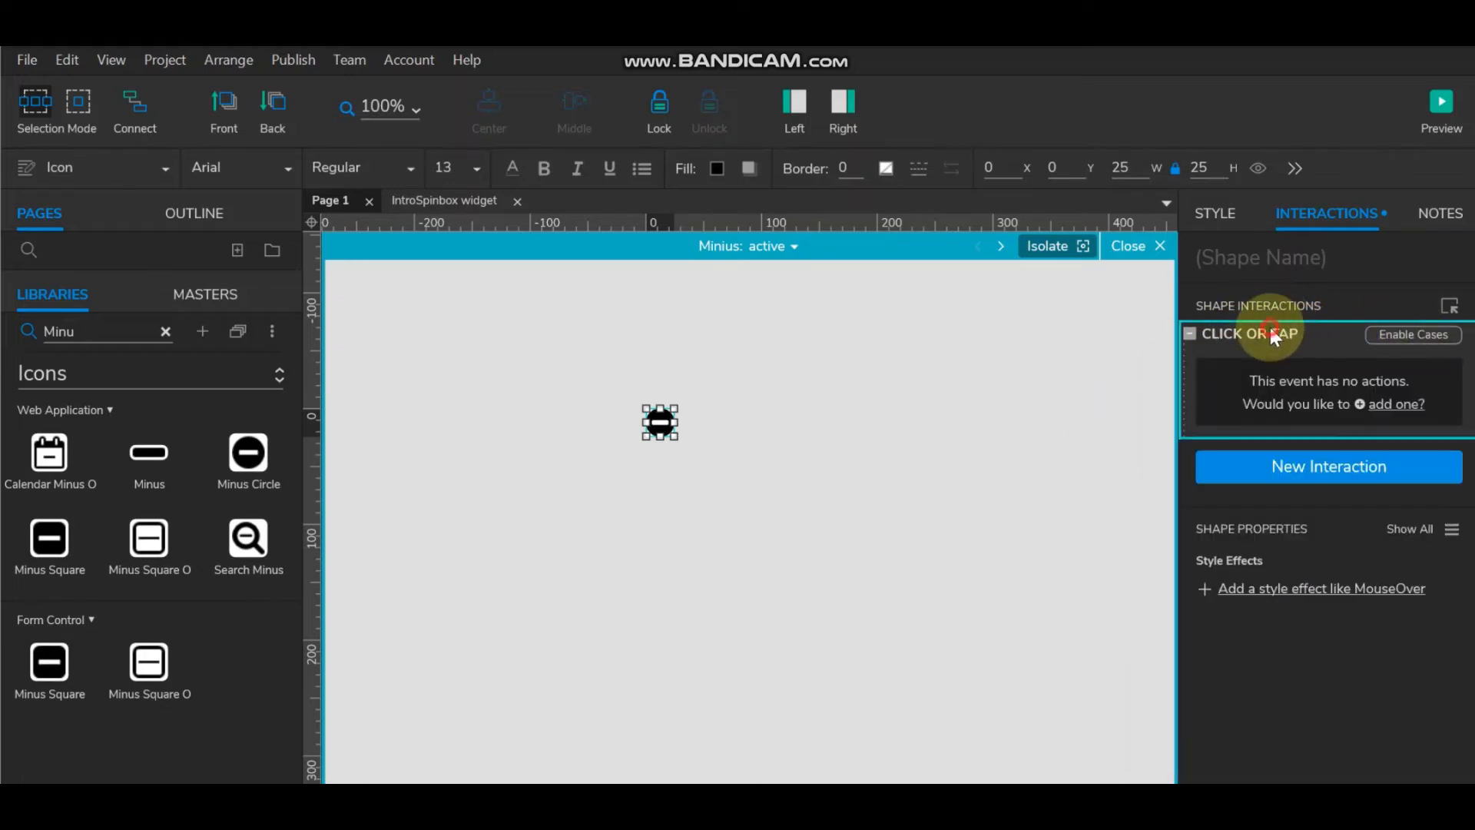
double_click(1273, 336)
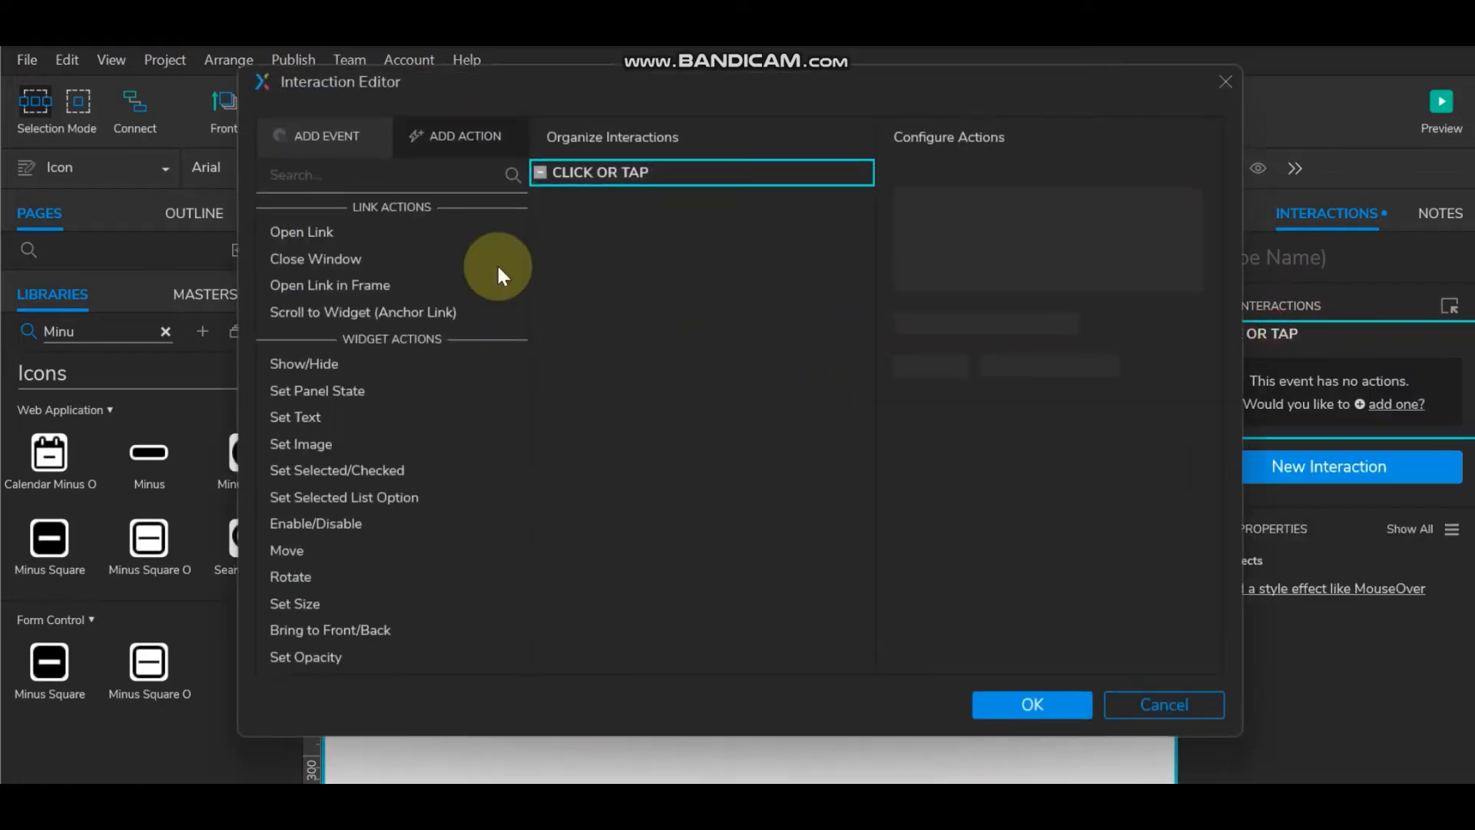
Step: Enable cases on the minus click and give Case 1 the condition: text on numbers equals "0"
click(803, 171)
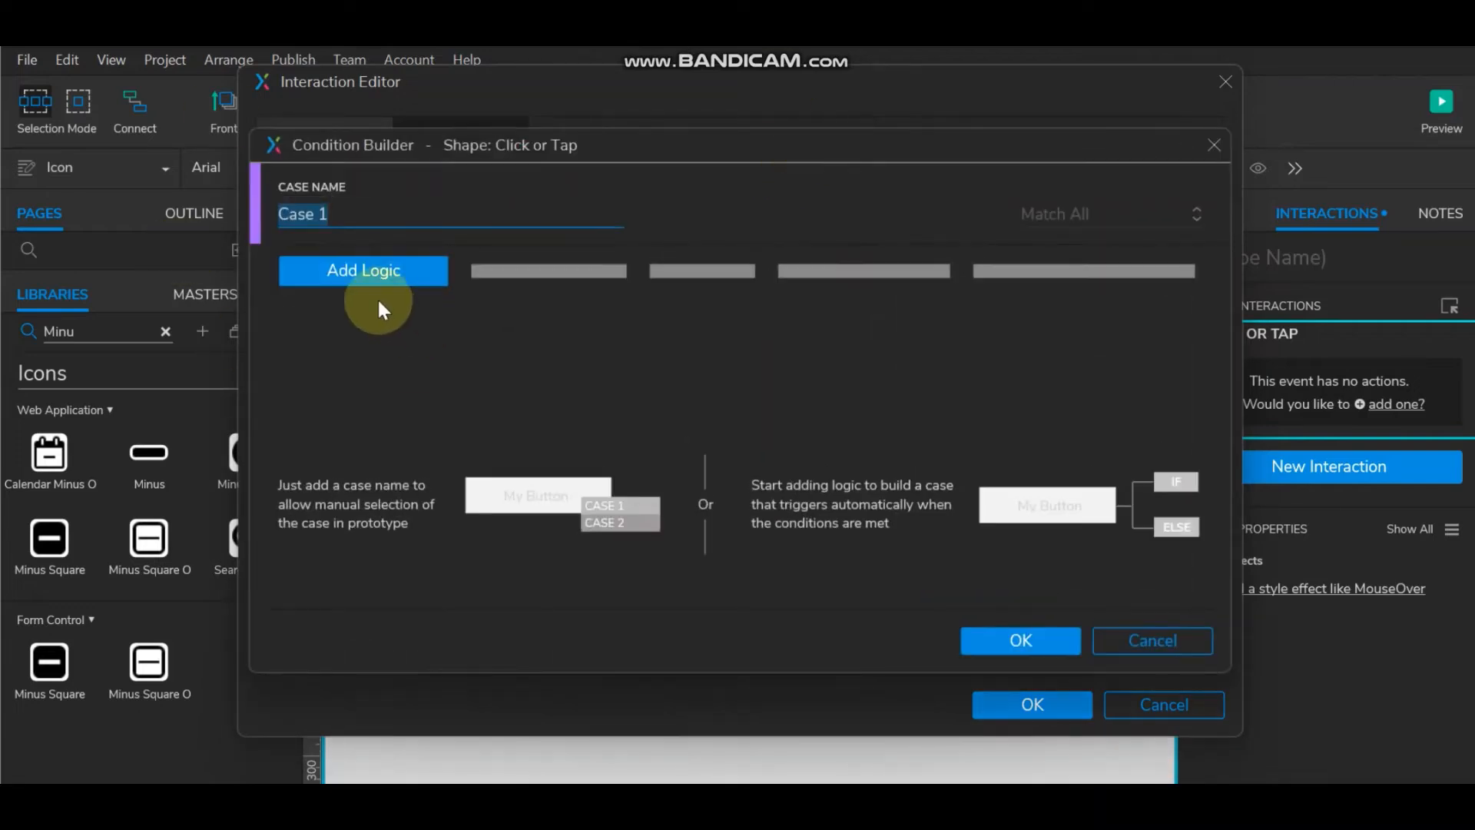
click(382, 275)
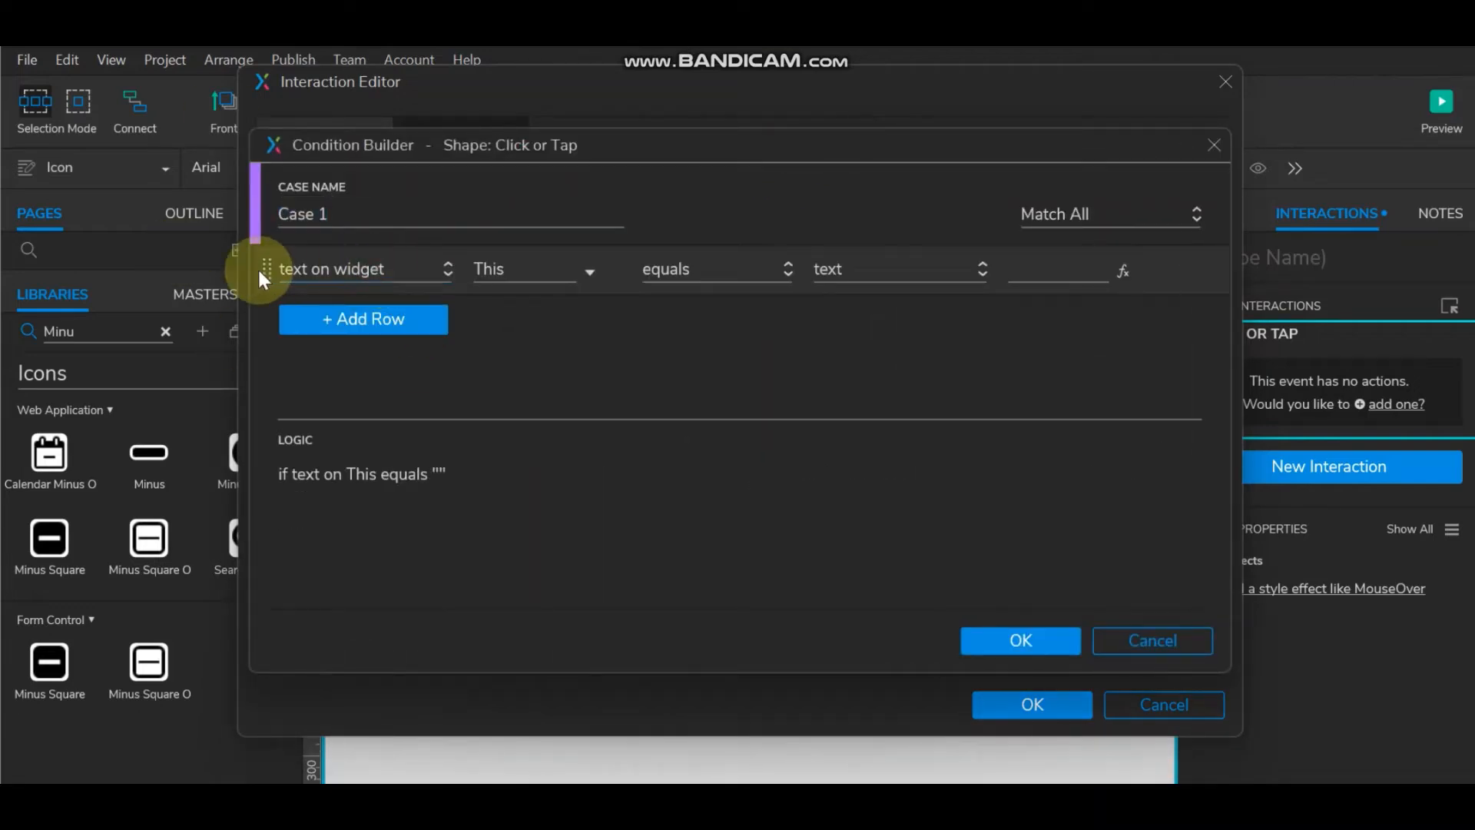
click(571, 270)
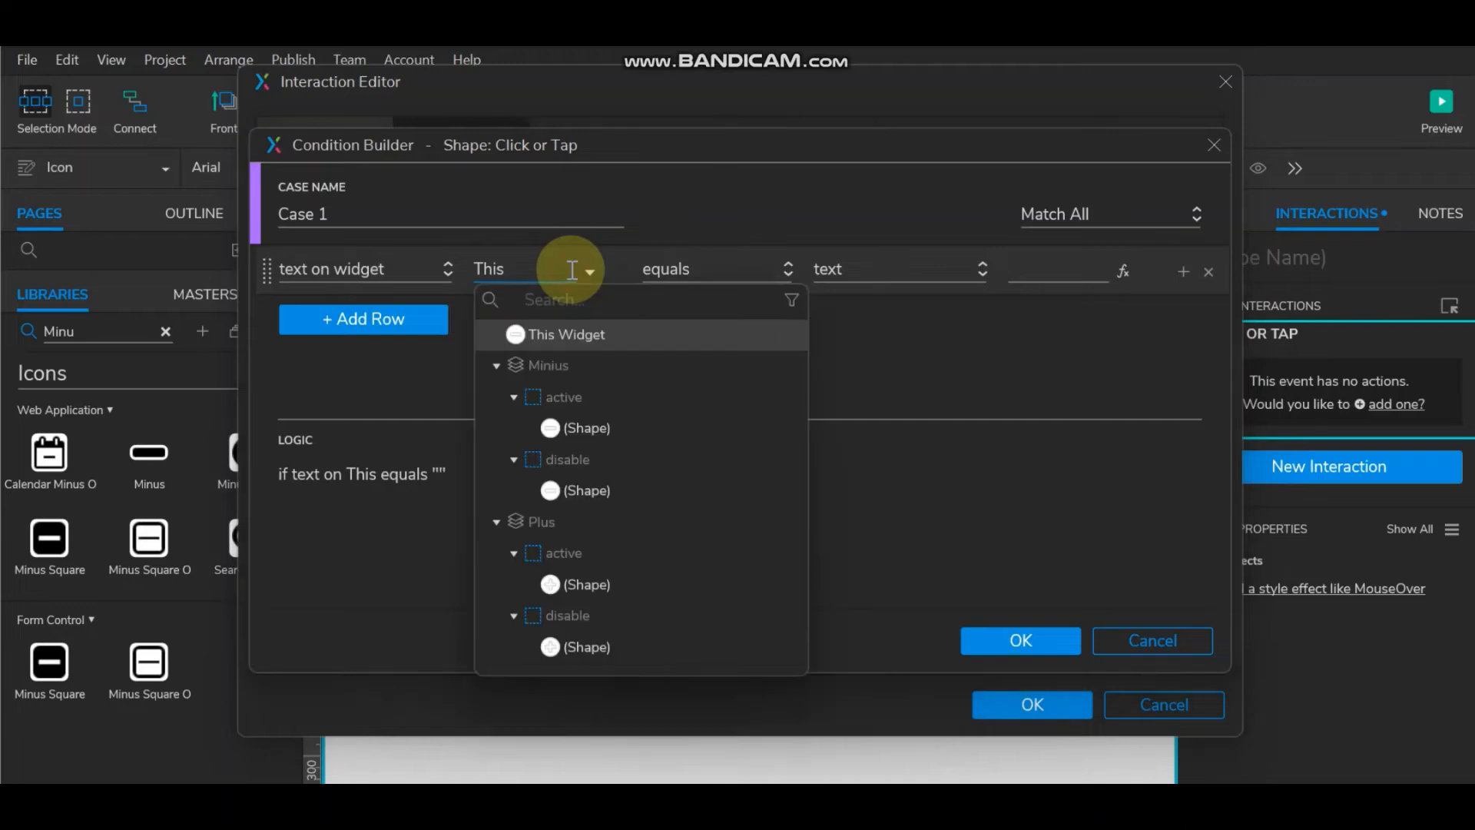
text(nu)
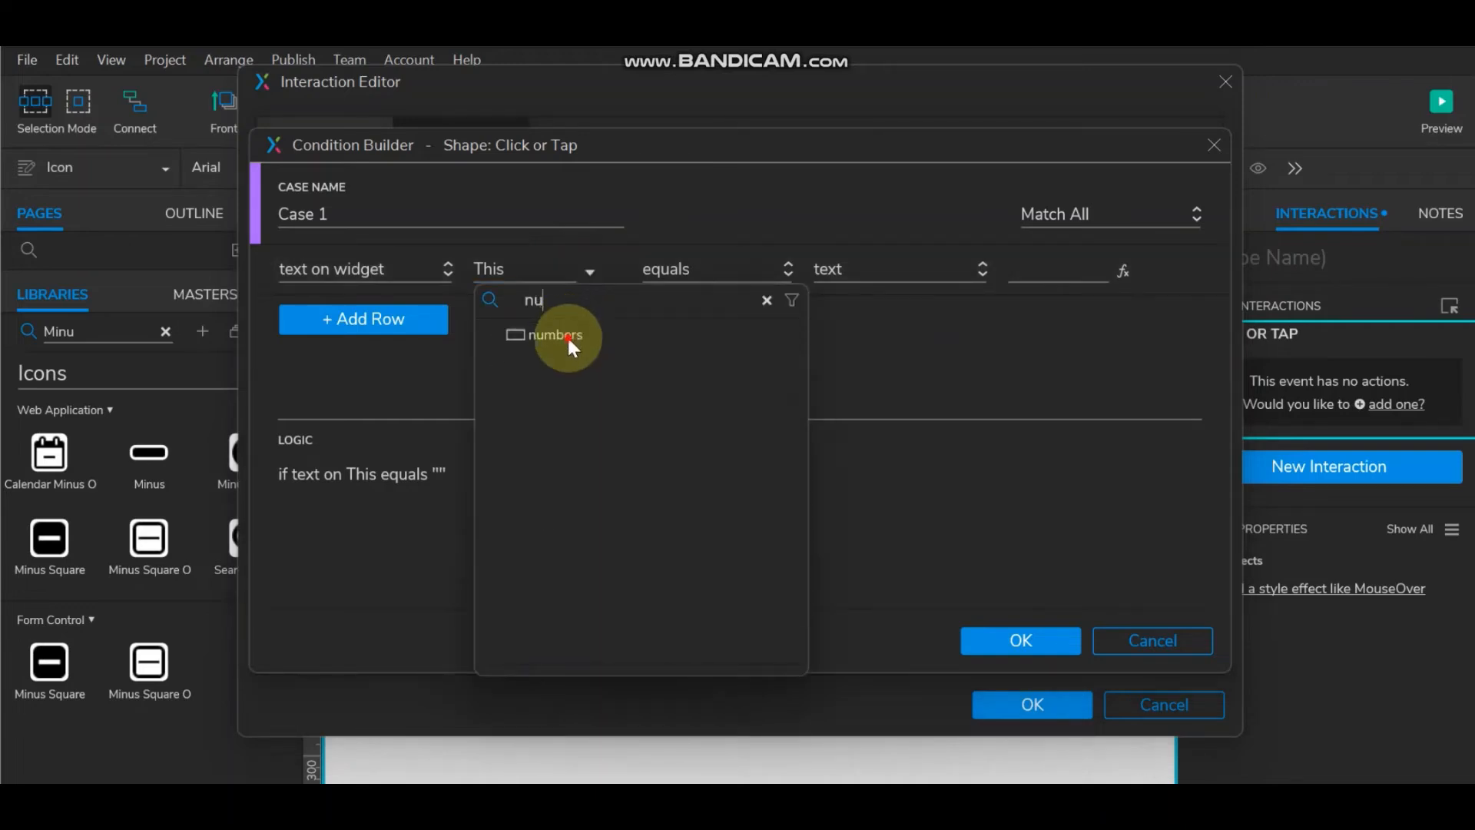
click(567, 335)
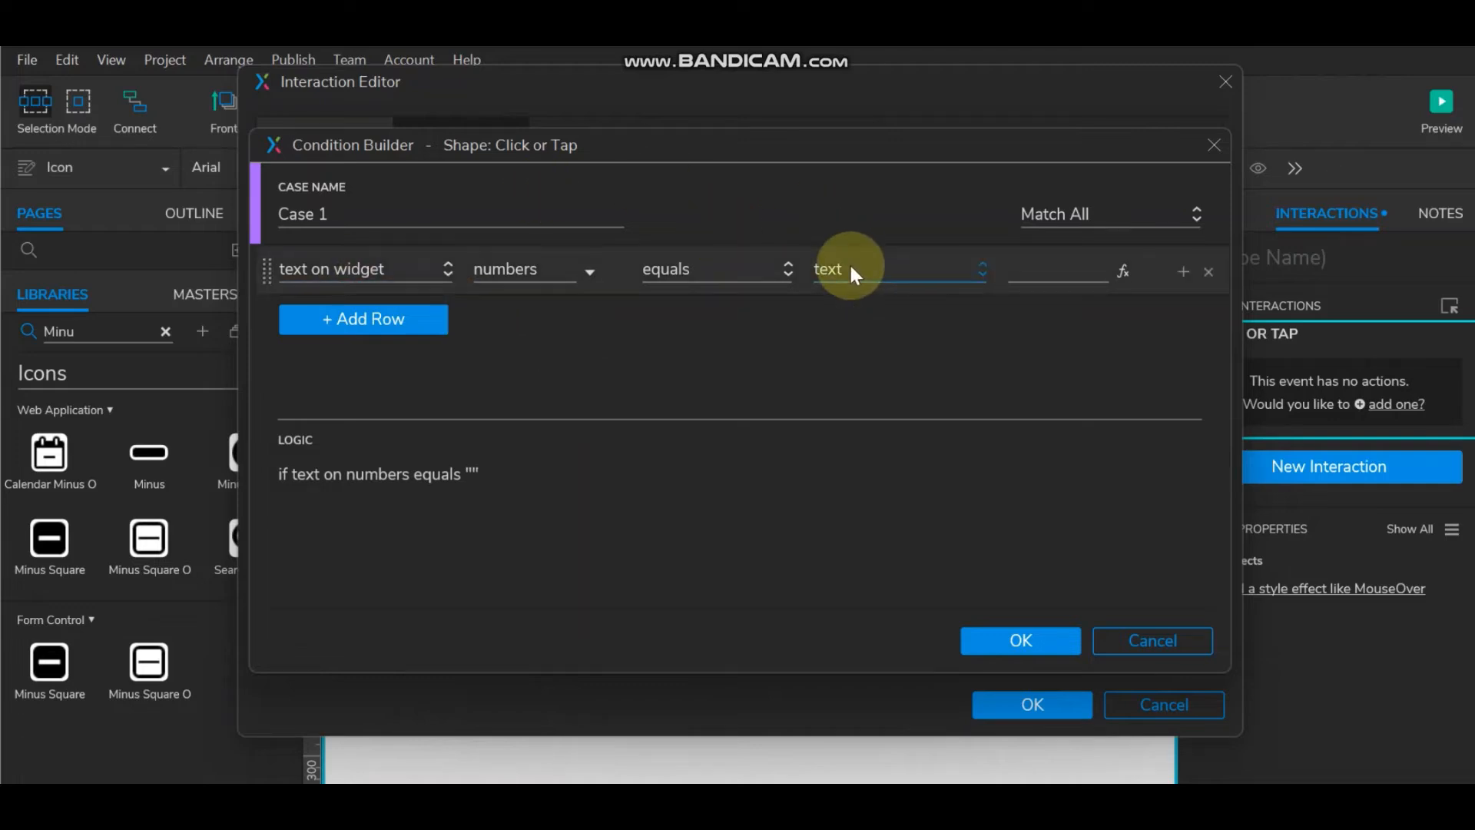
click(1022, 269)
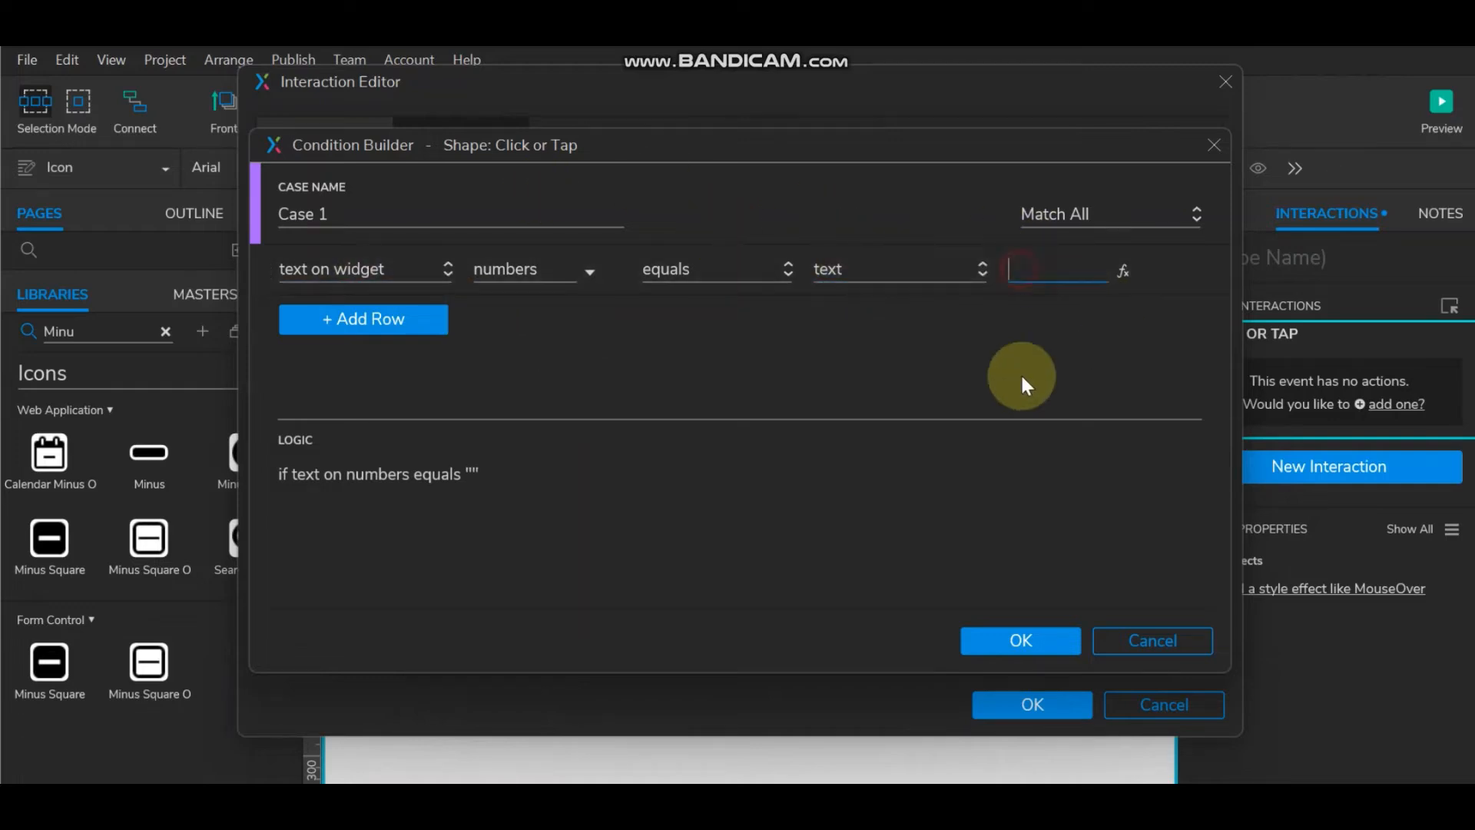
text(1)
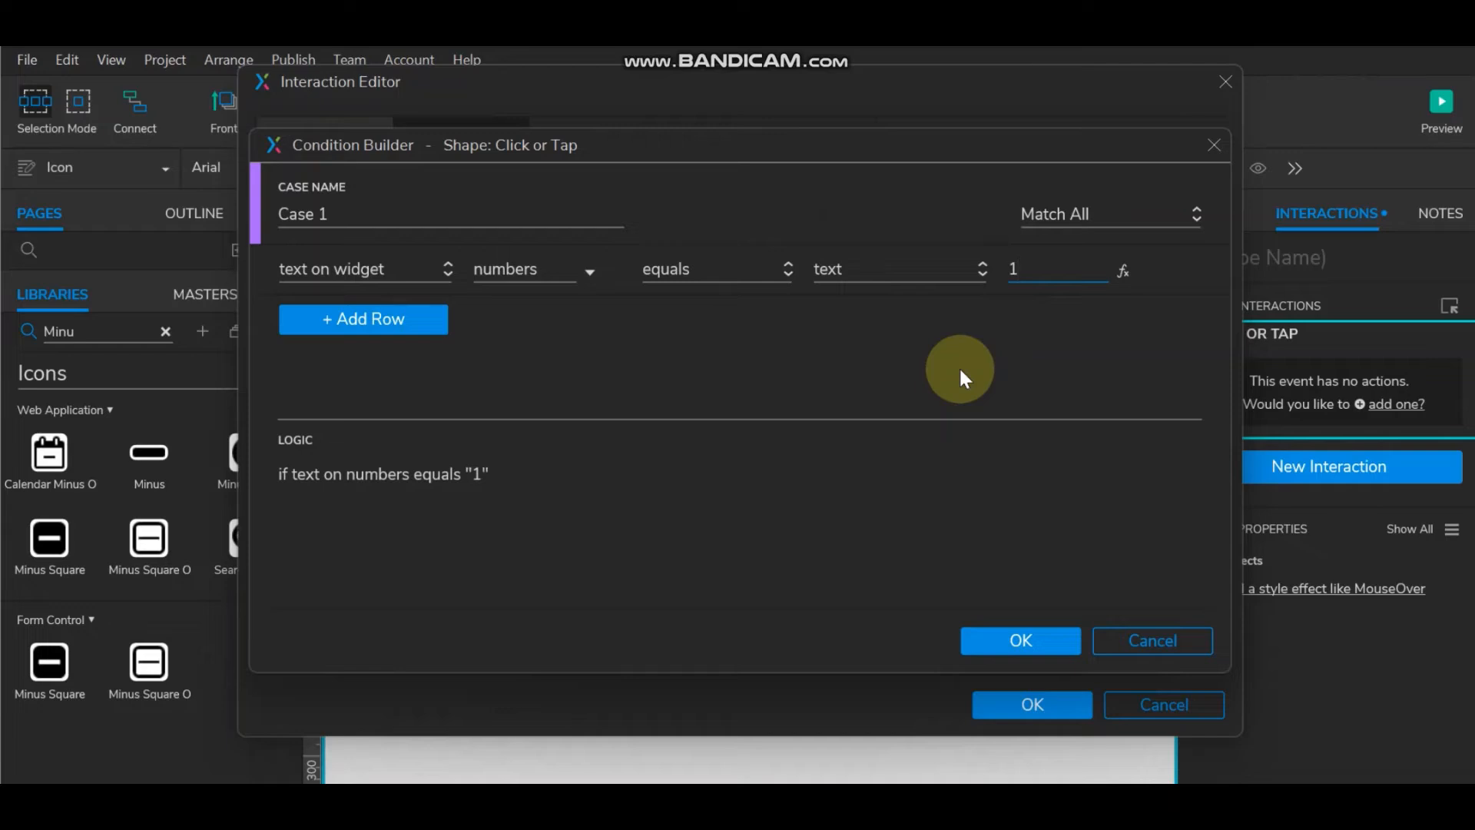
key(BackSpace)
text(0)
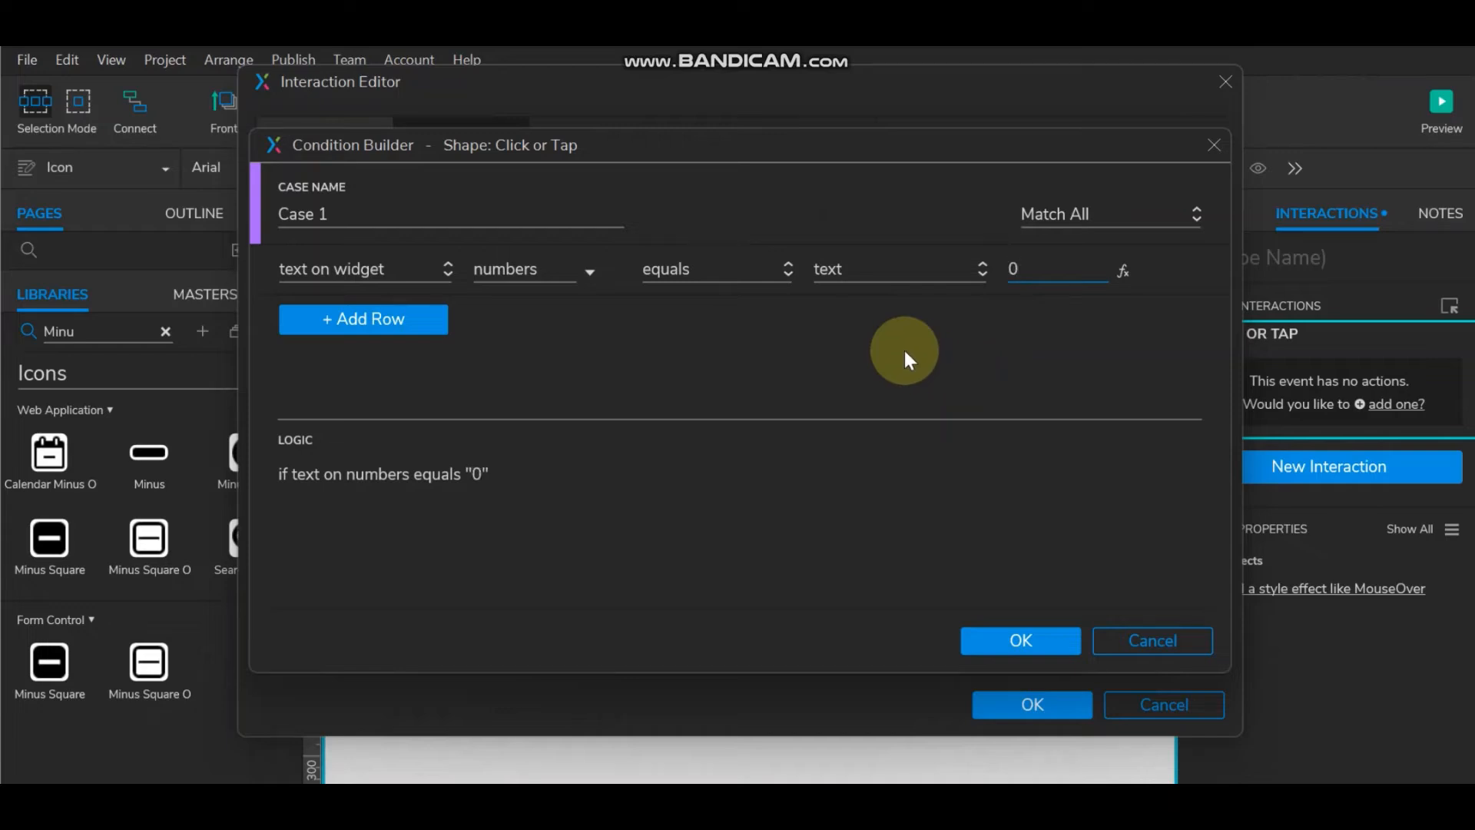
click(1027, 639)
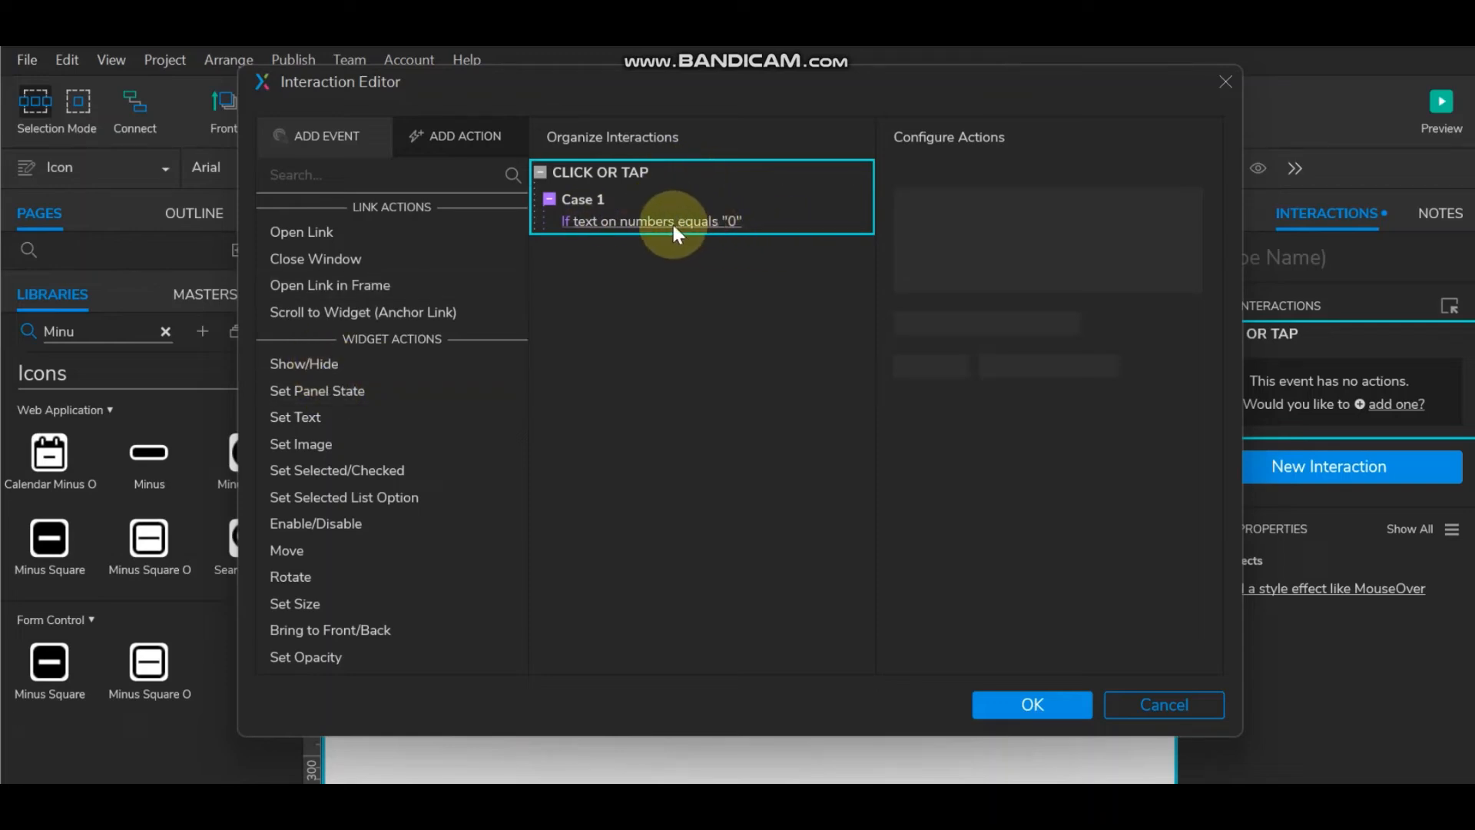
Step: Add a Set Panel State action to Case 1 switching Minius to 'disable'
mouse_move(757, 163)
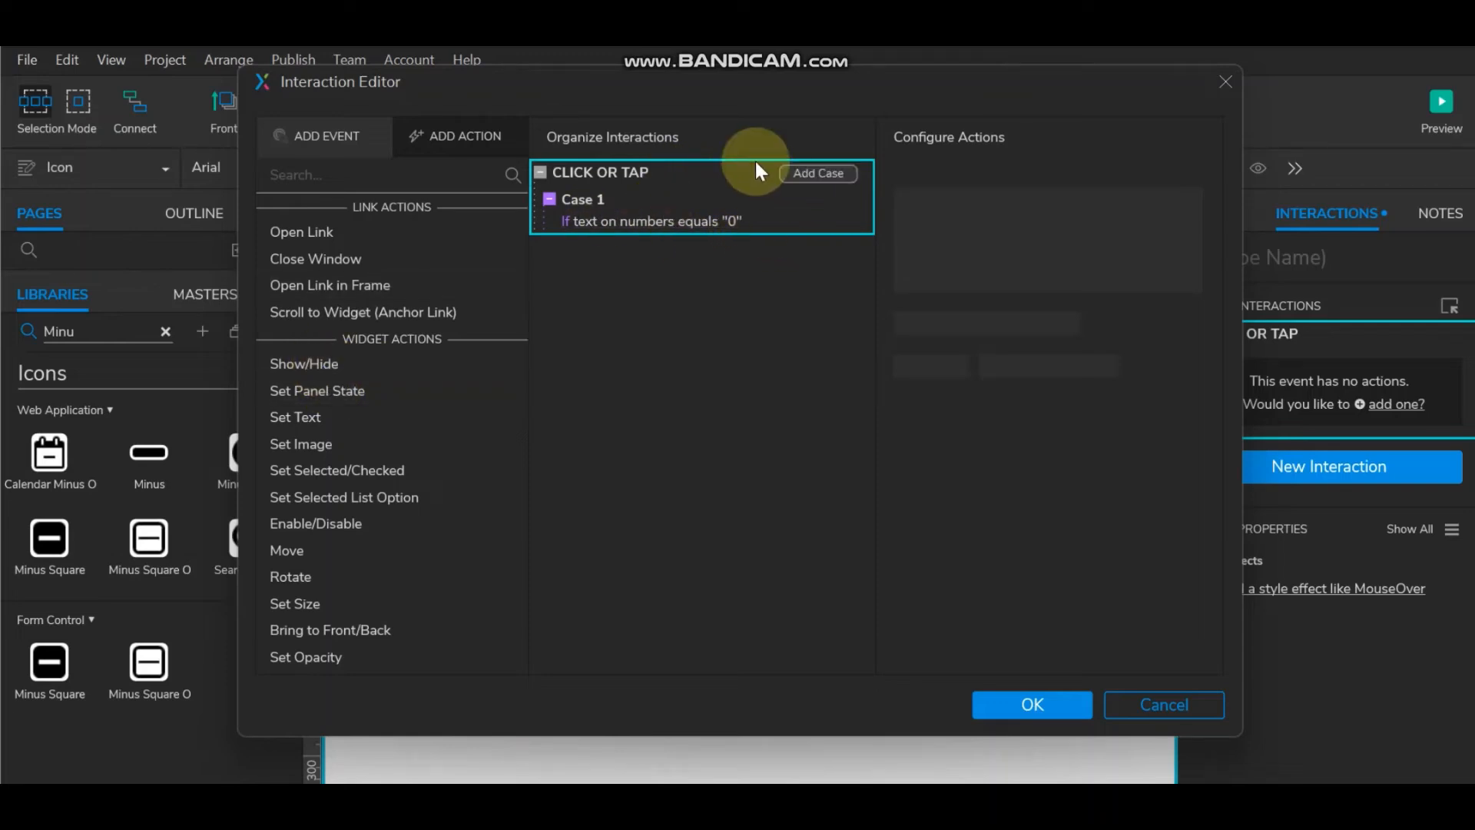
click(308, 391)
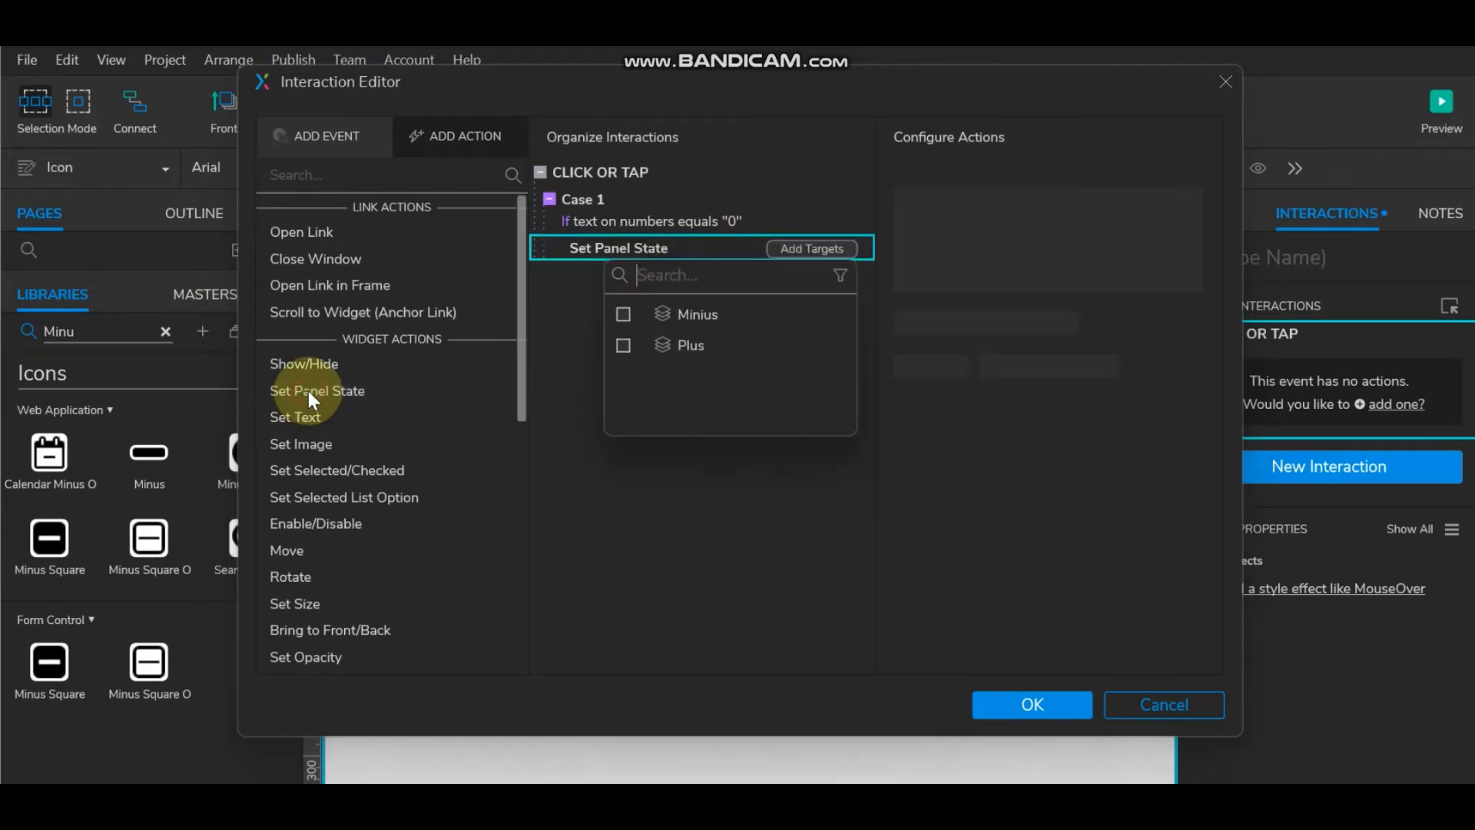
click(624, 315)
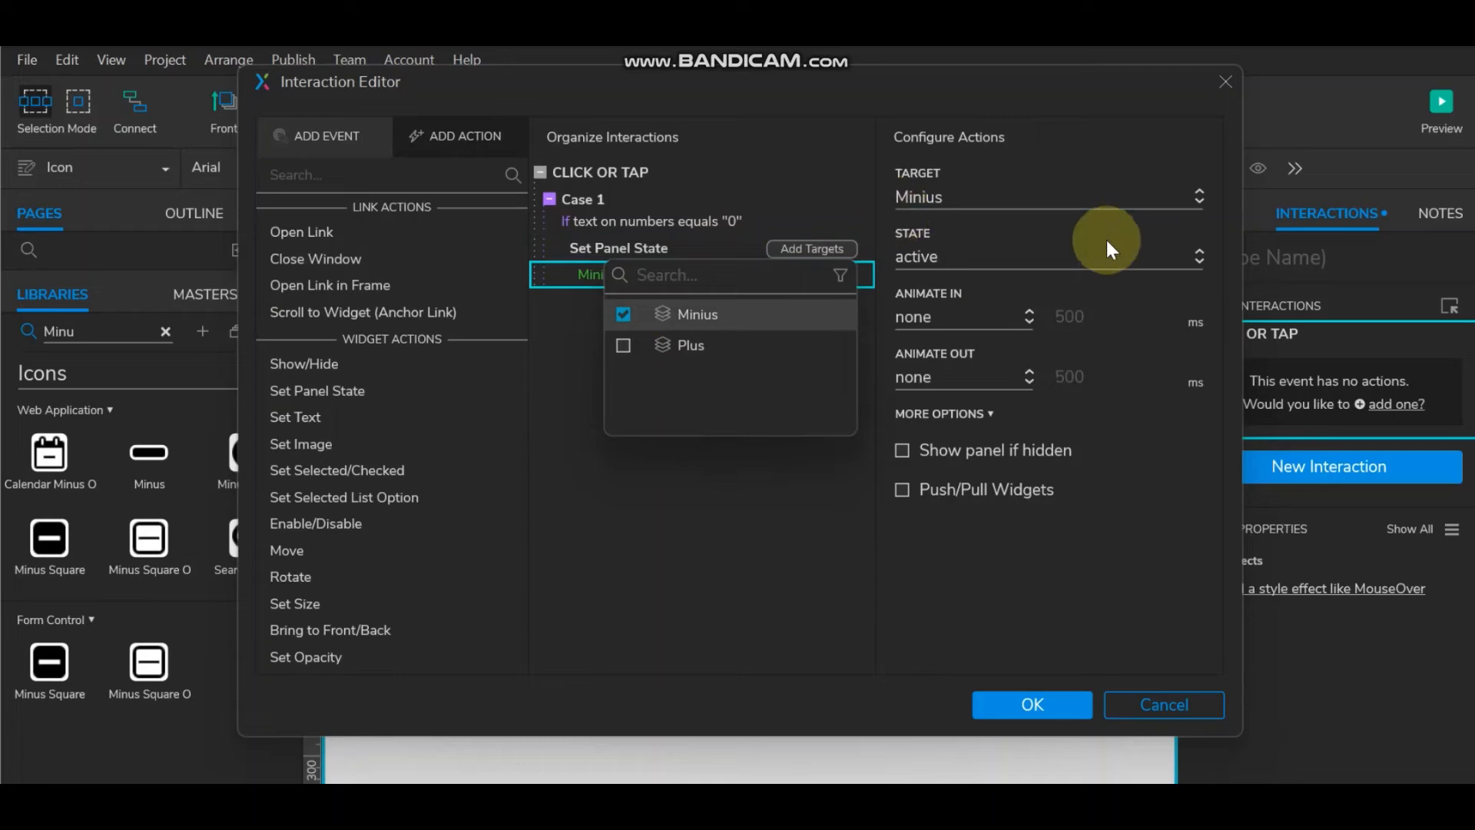
click(1022, 254)
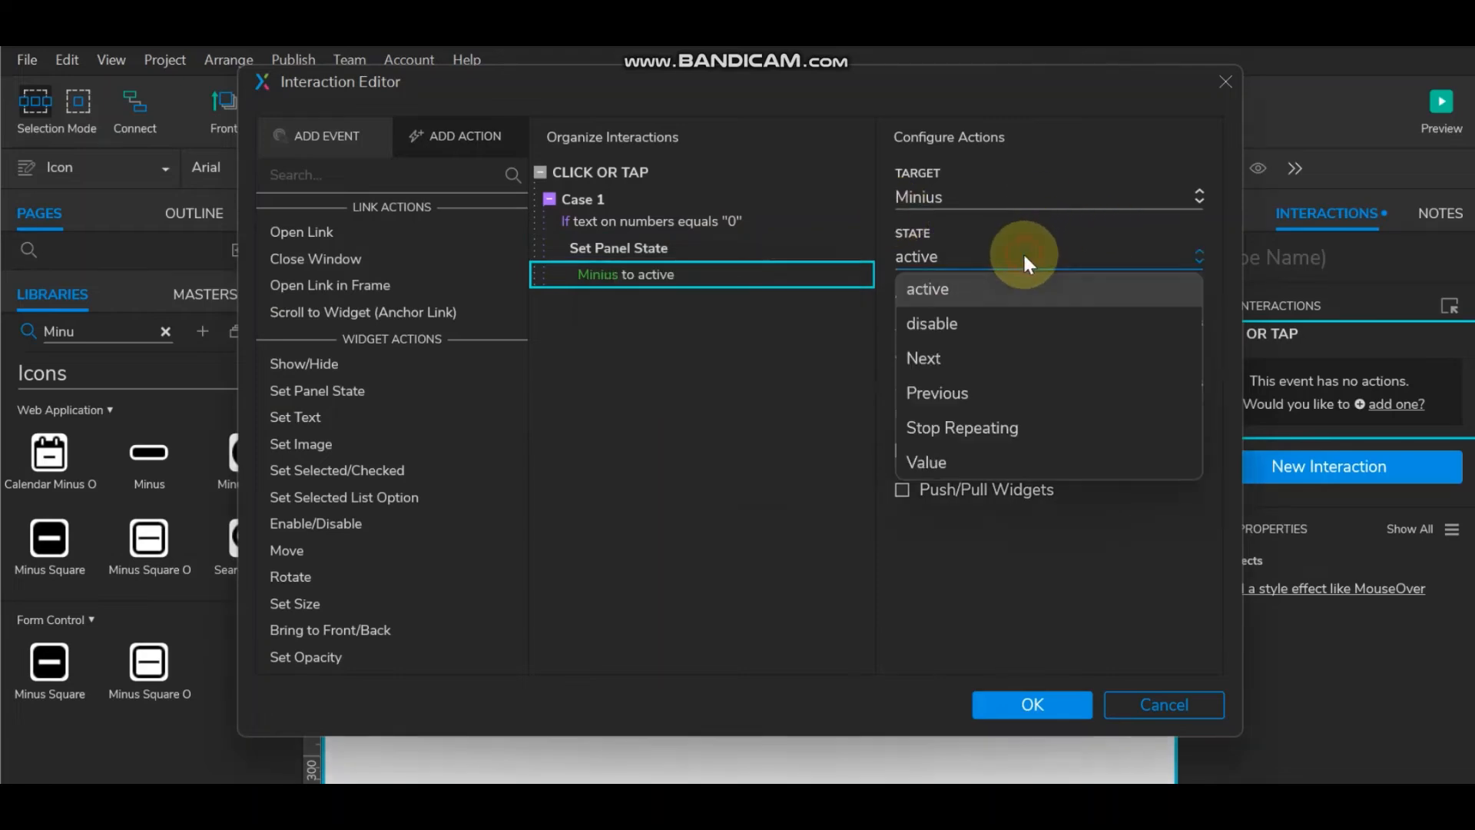
click(1017, 324)
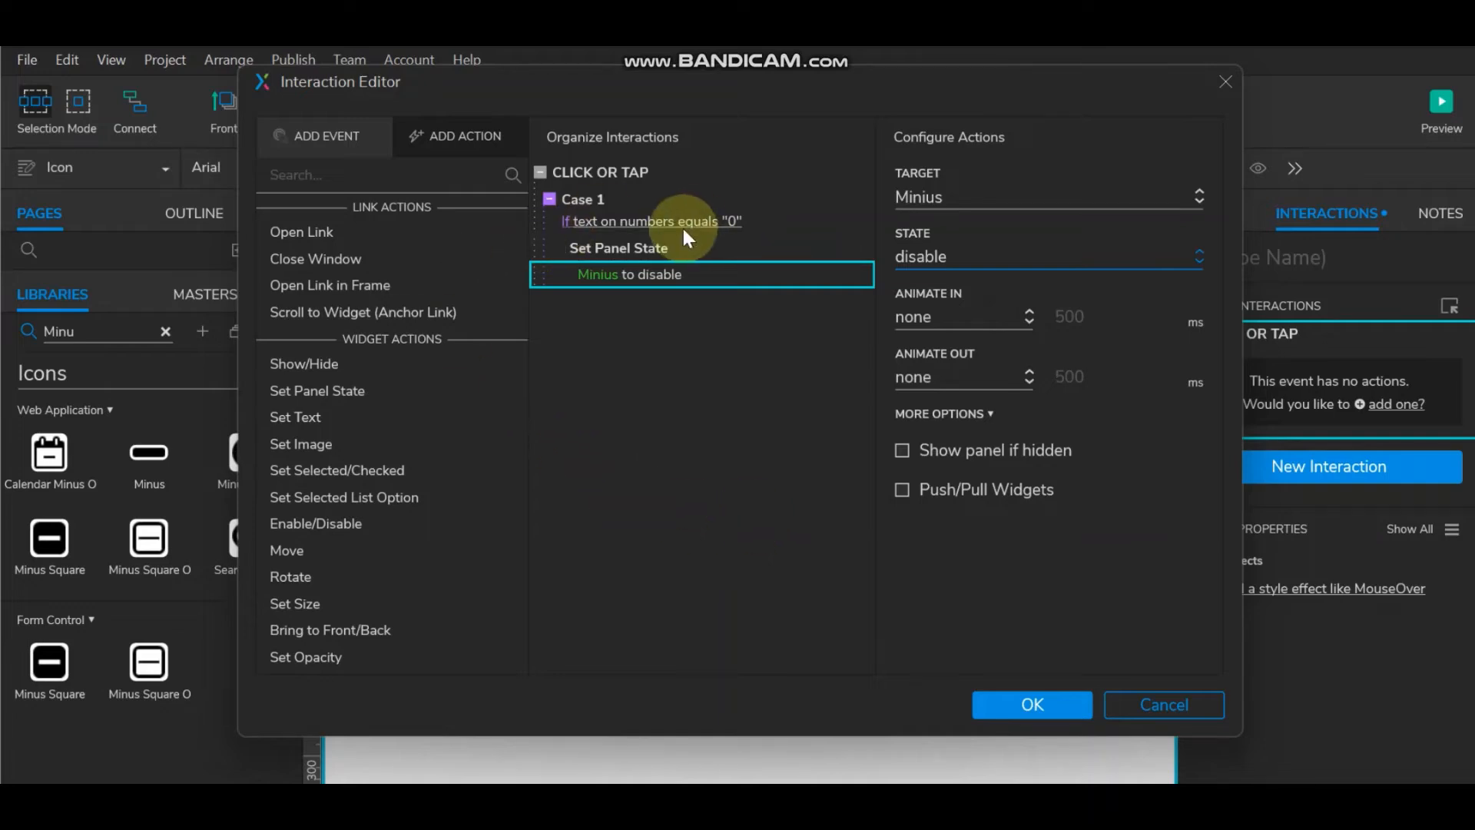
click(597, 206)
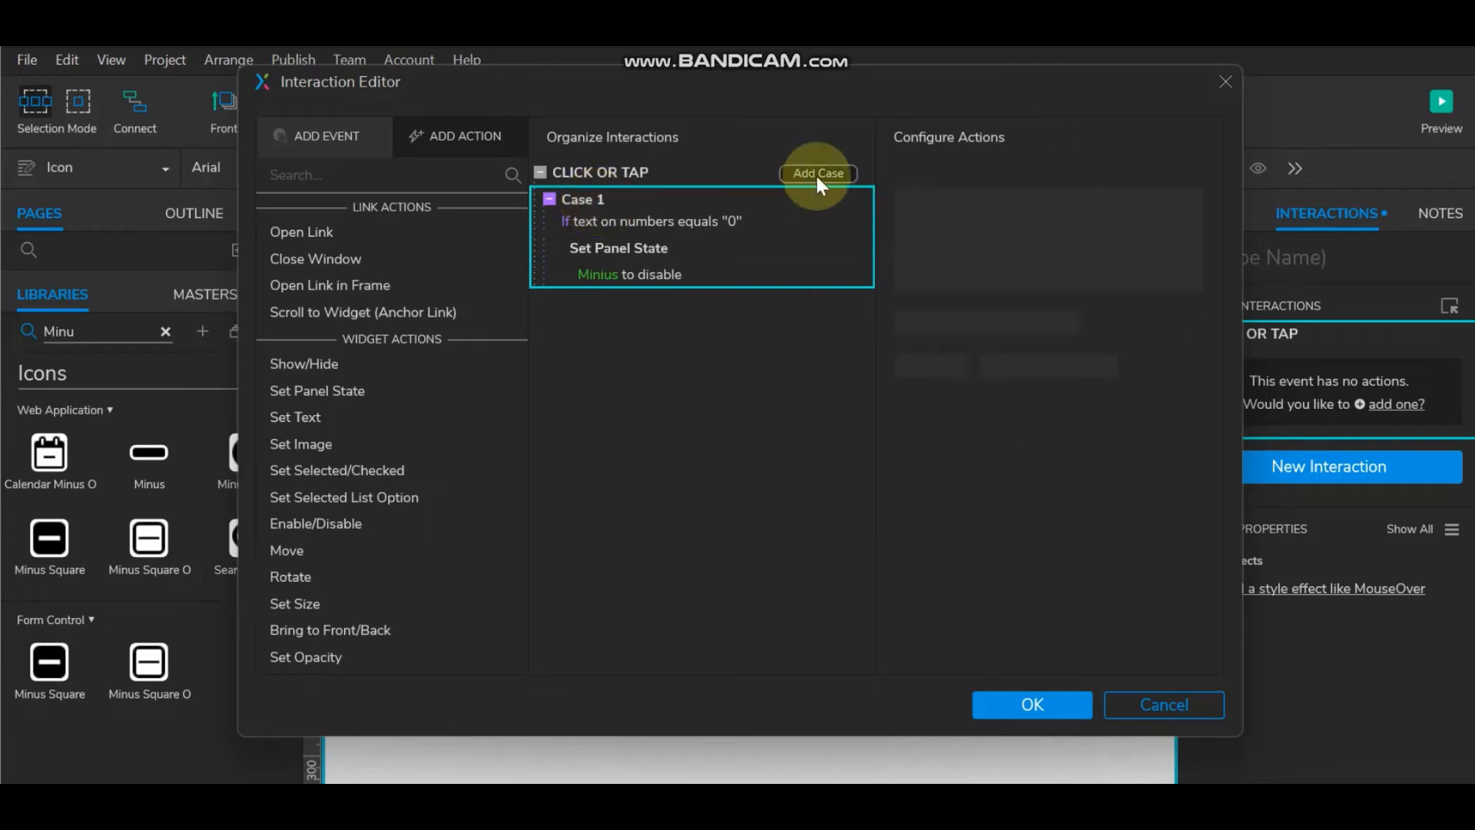
Step: Add an Else If true Case 2 to the minus icon's click event and select it
click(818, 176)
click(1029, 647)
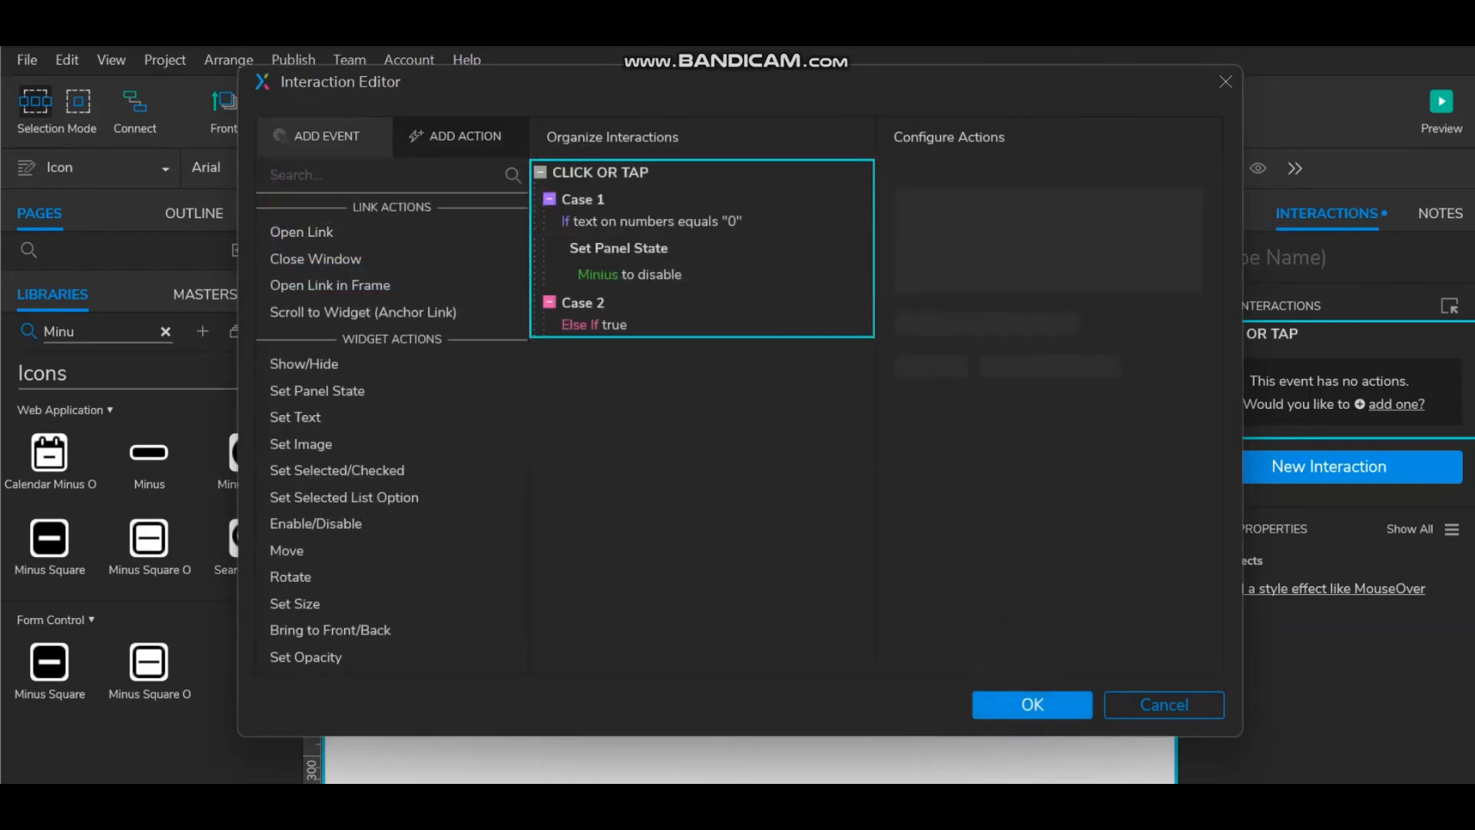
click(588, 302)
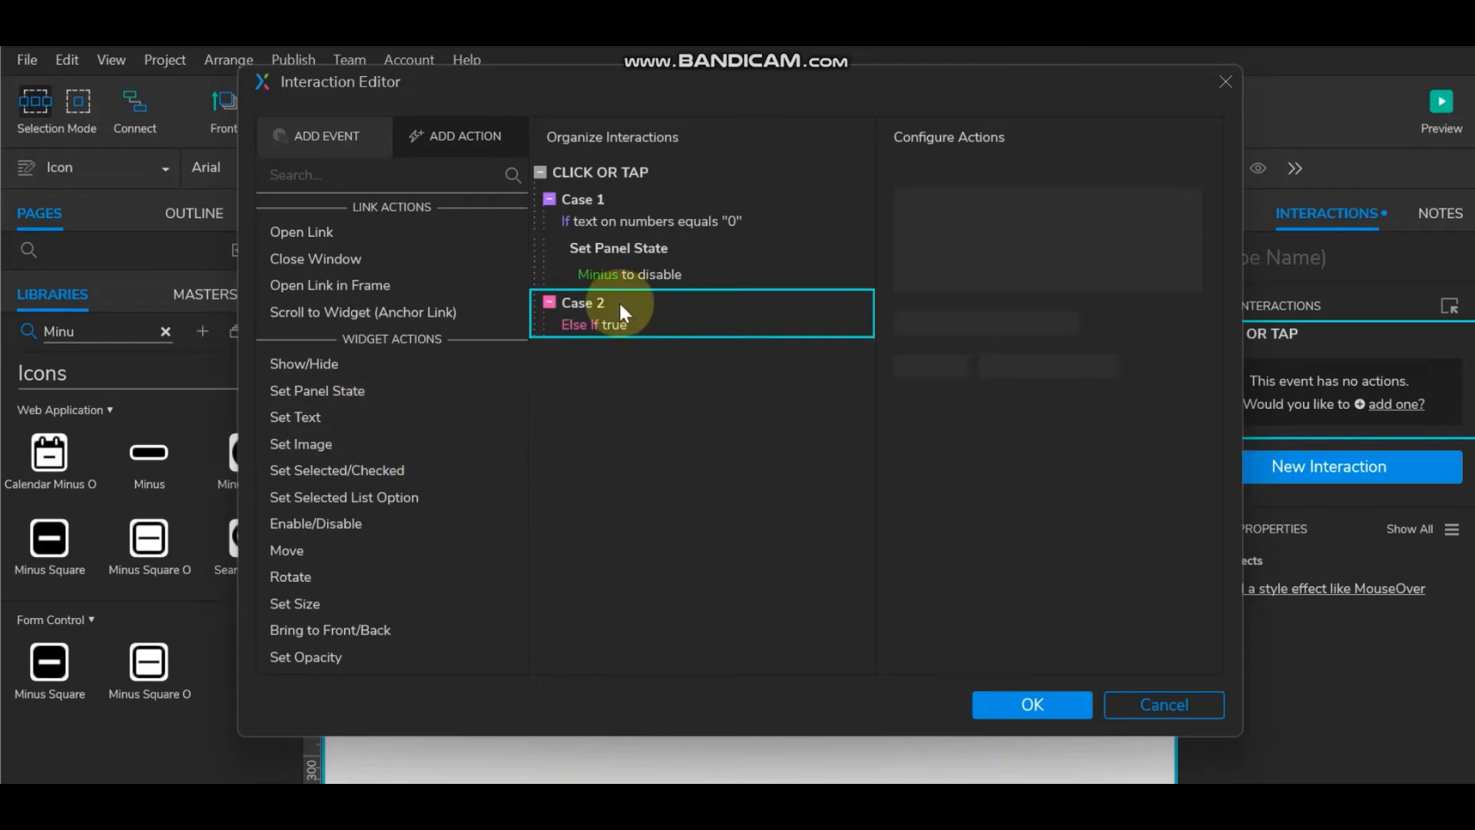
Step: Give Case 2 a Set Text action targeting the numbers field and open its value editor
click(345, 415)
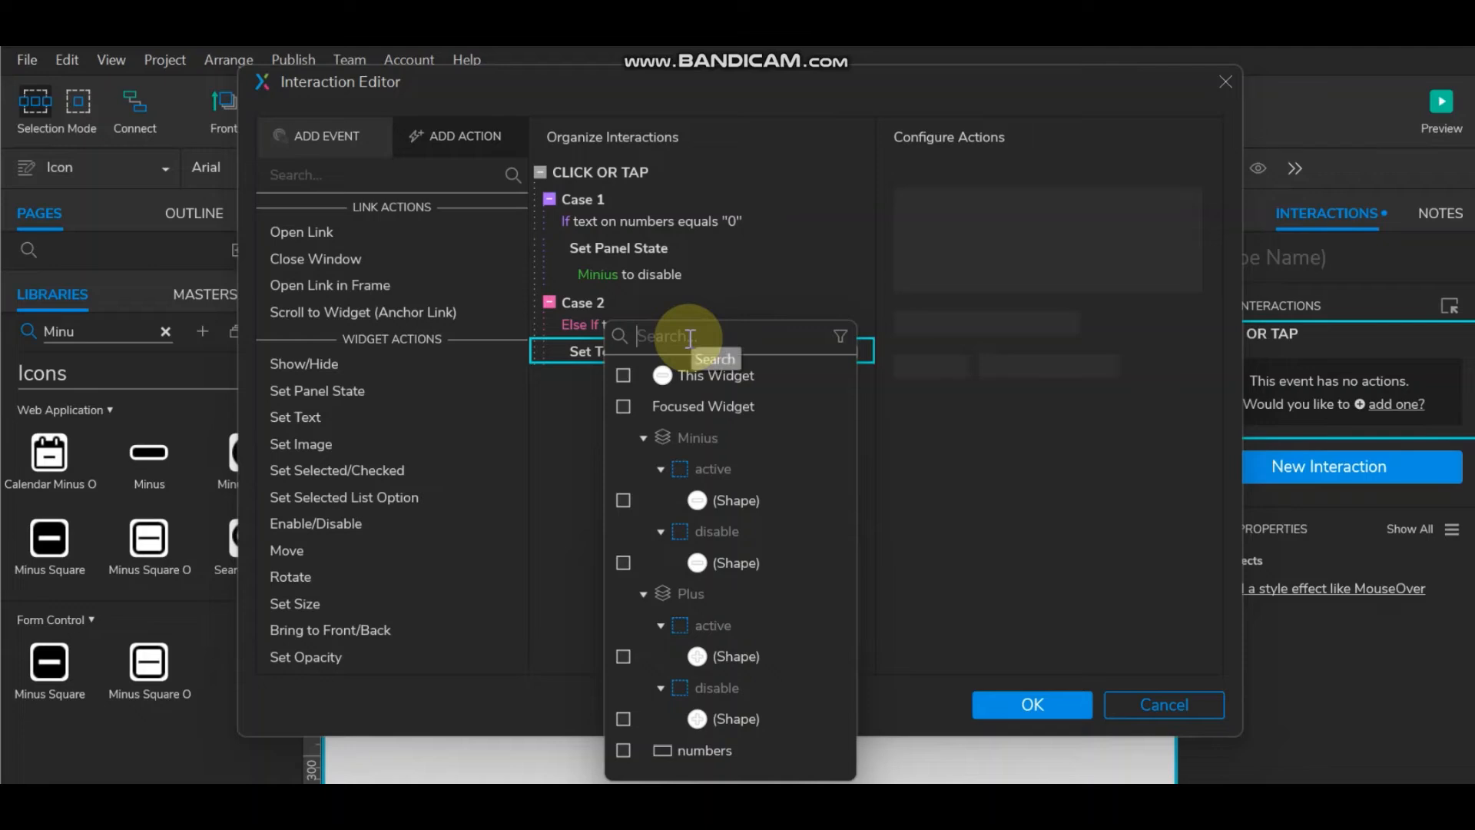
text(nu)
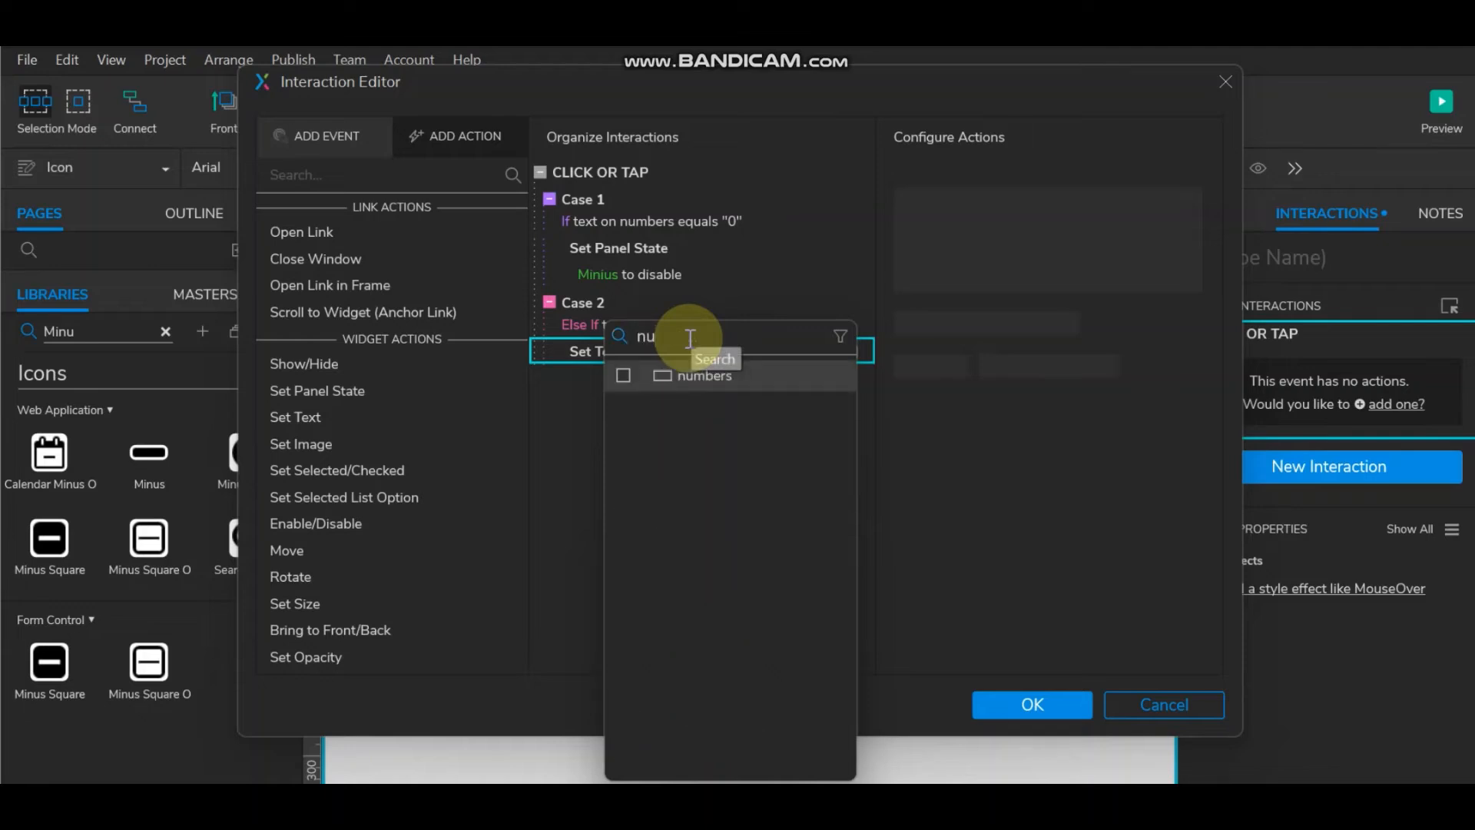
click(624, 374)
click(1191, 320)
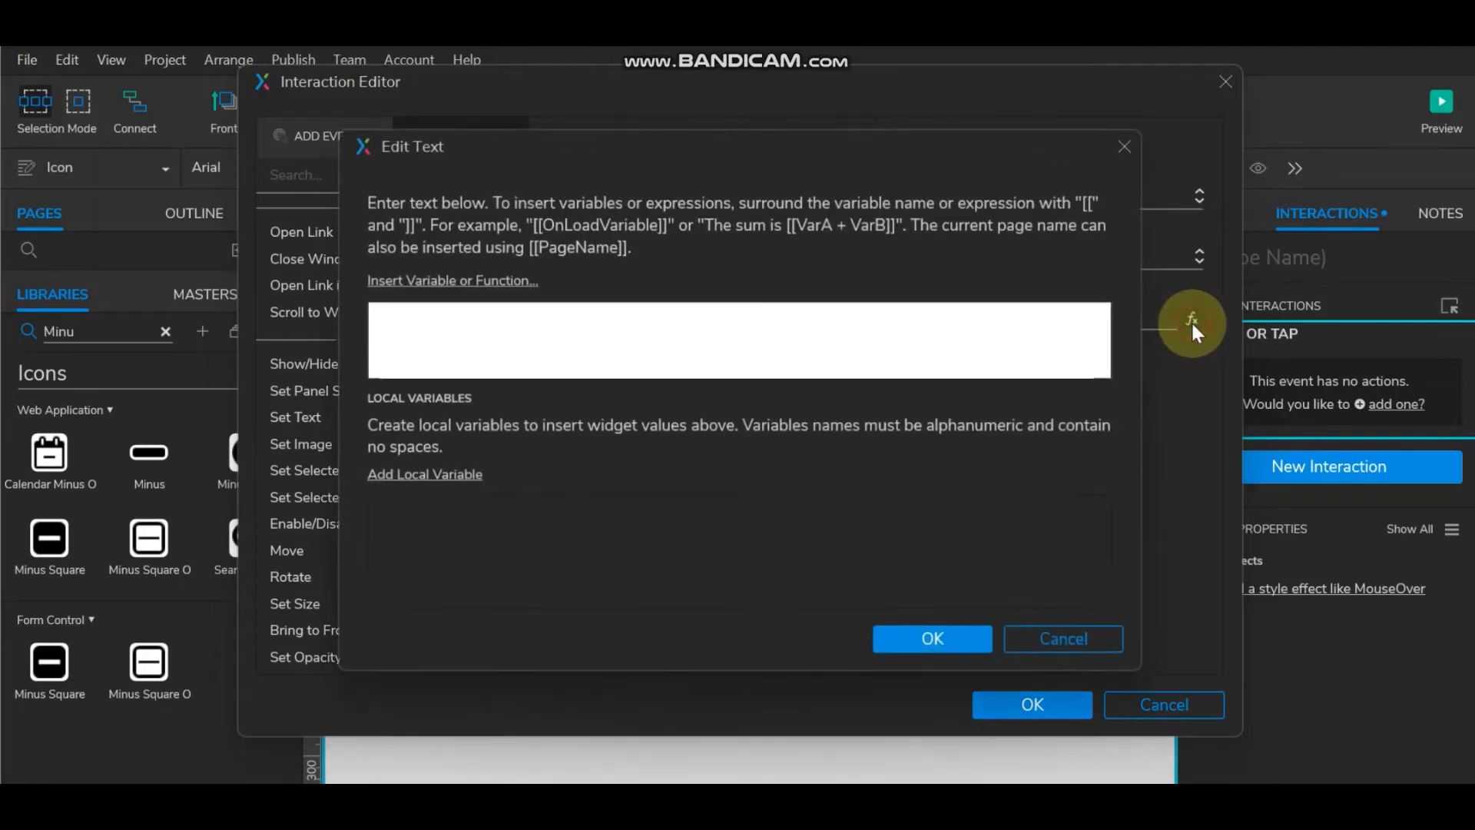
Step: Build the Case 2 value expression [[Target.text-1]] from Target and text, then confirm it
click(430, 280)
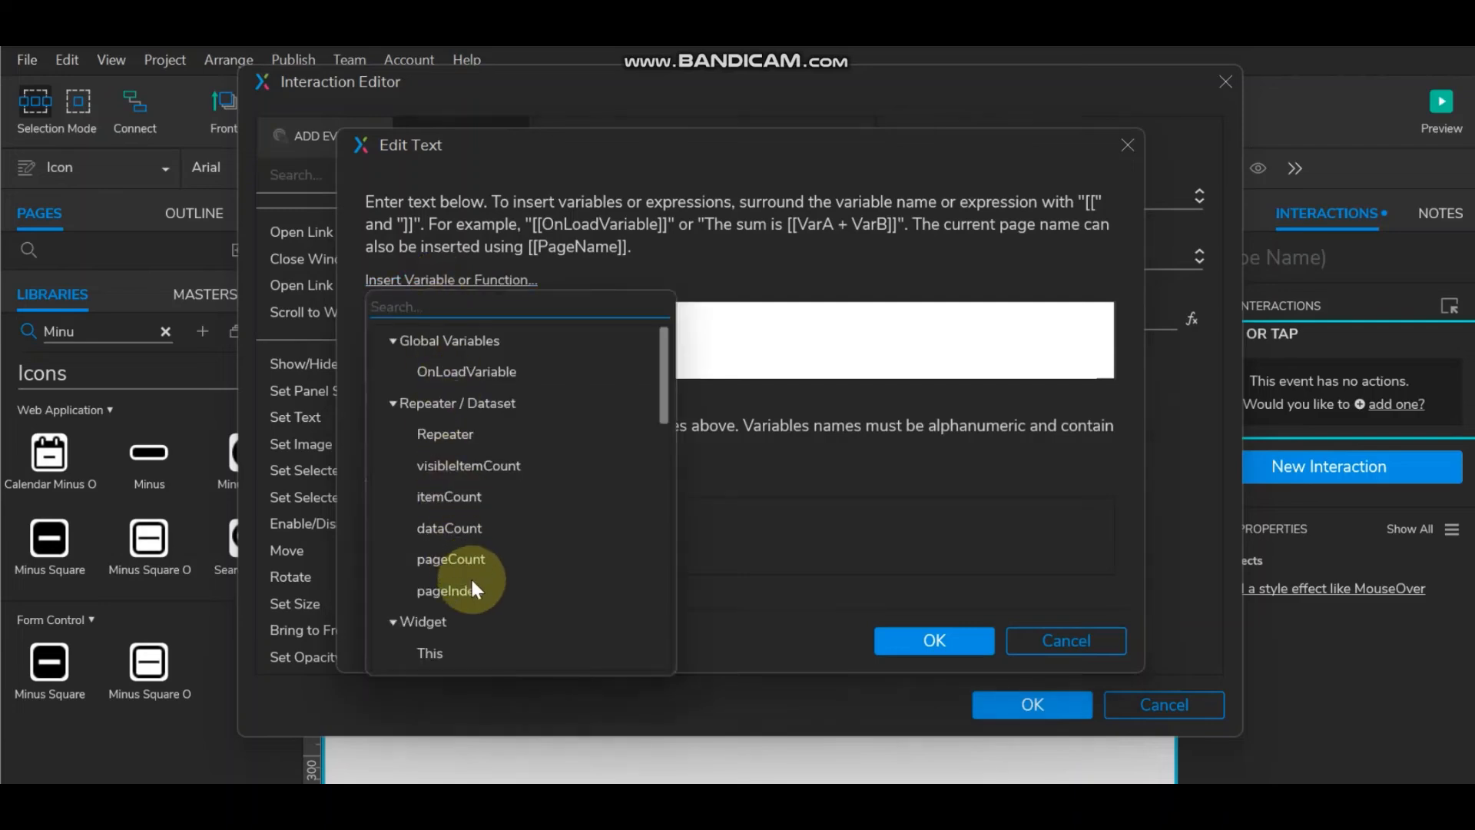
scroll(486, 605, down, 3)
click(436, 545)
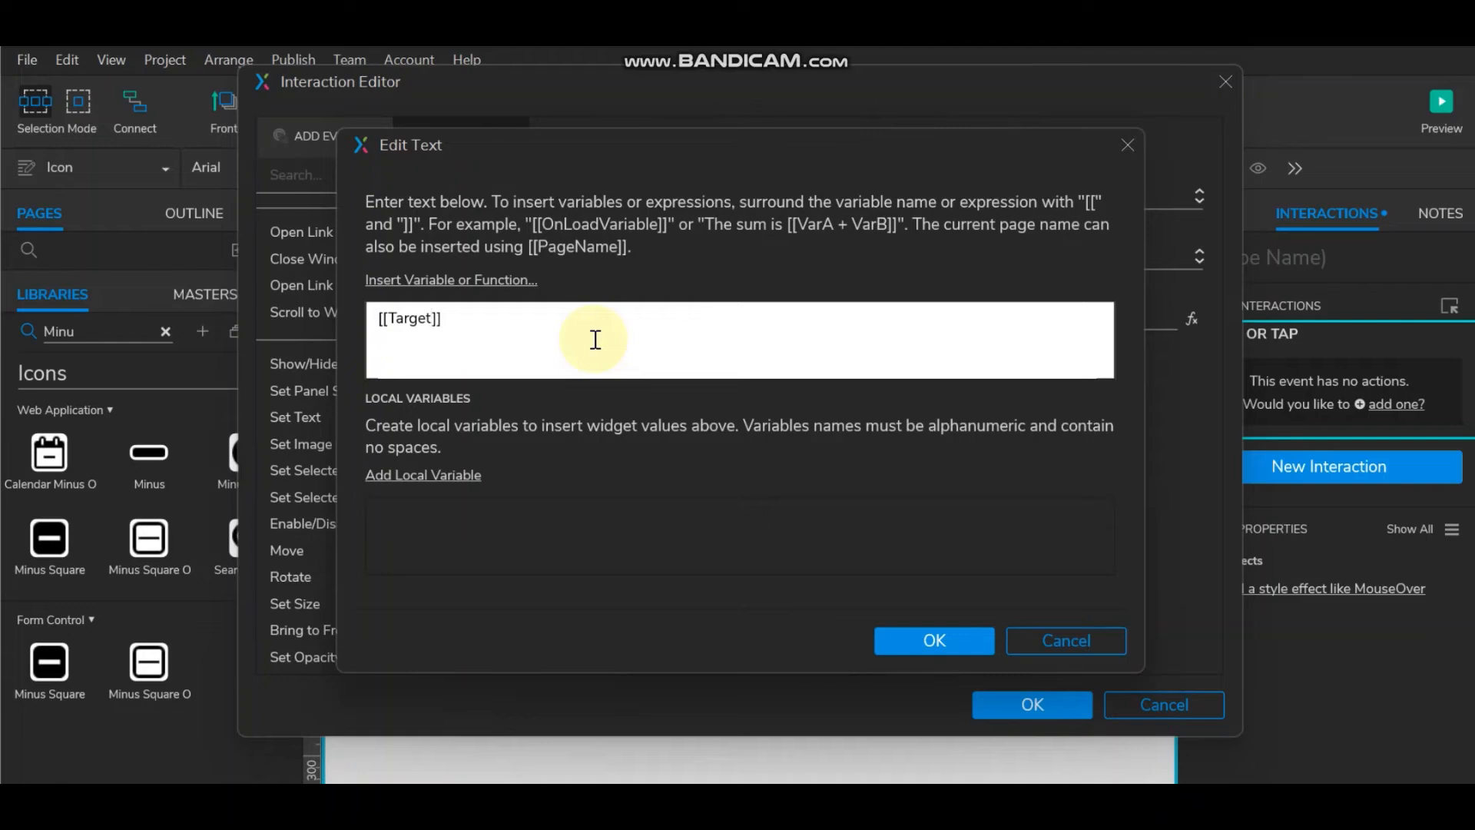
click(476, 281)
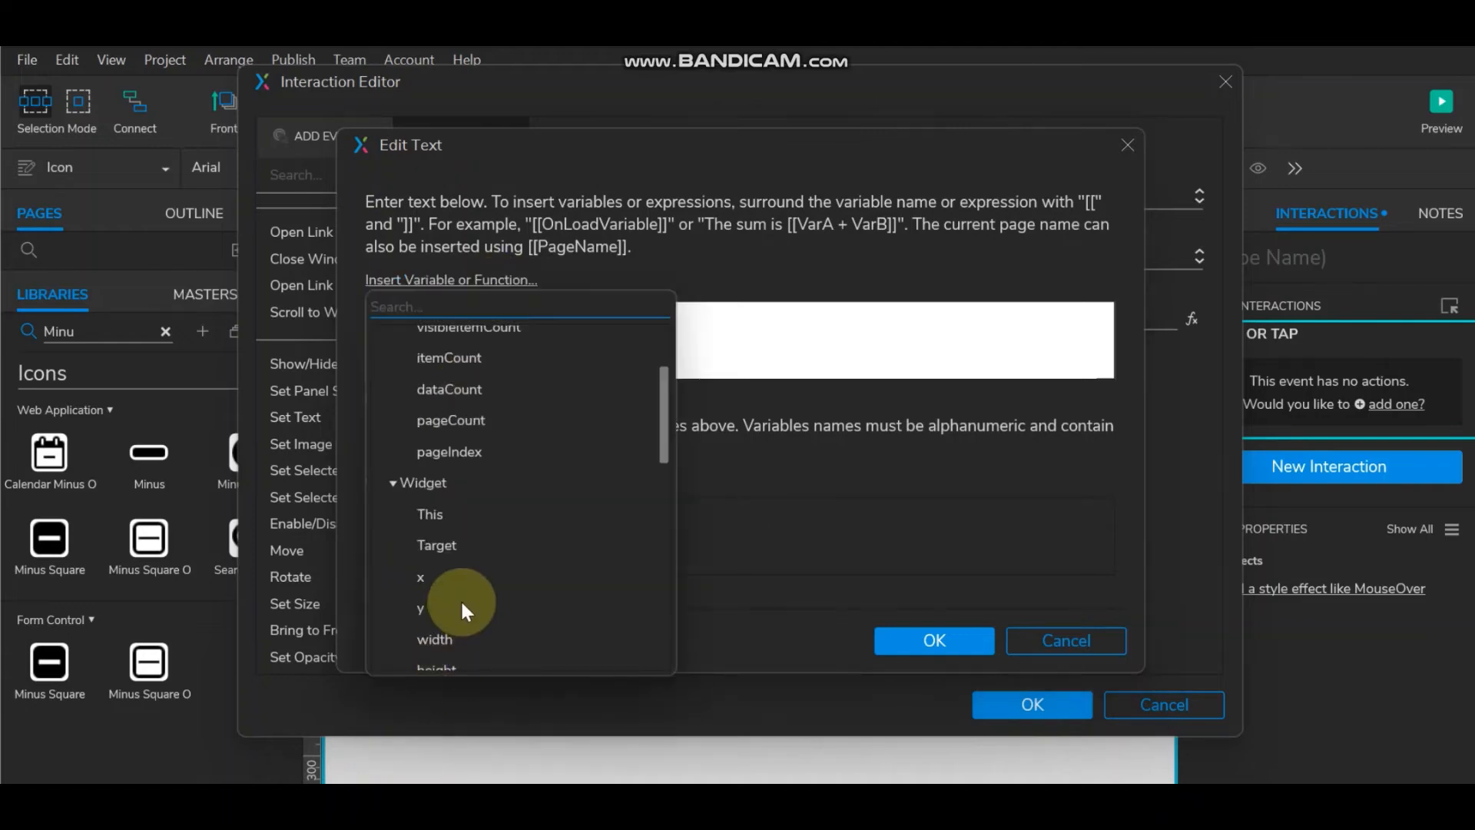
scroll(460, 607, down, 2)
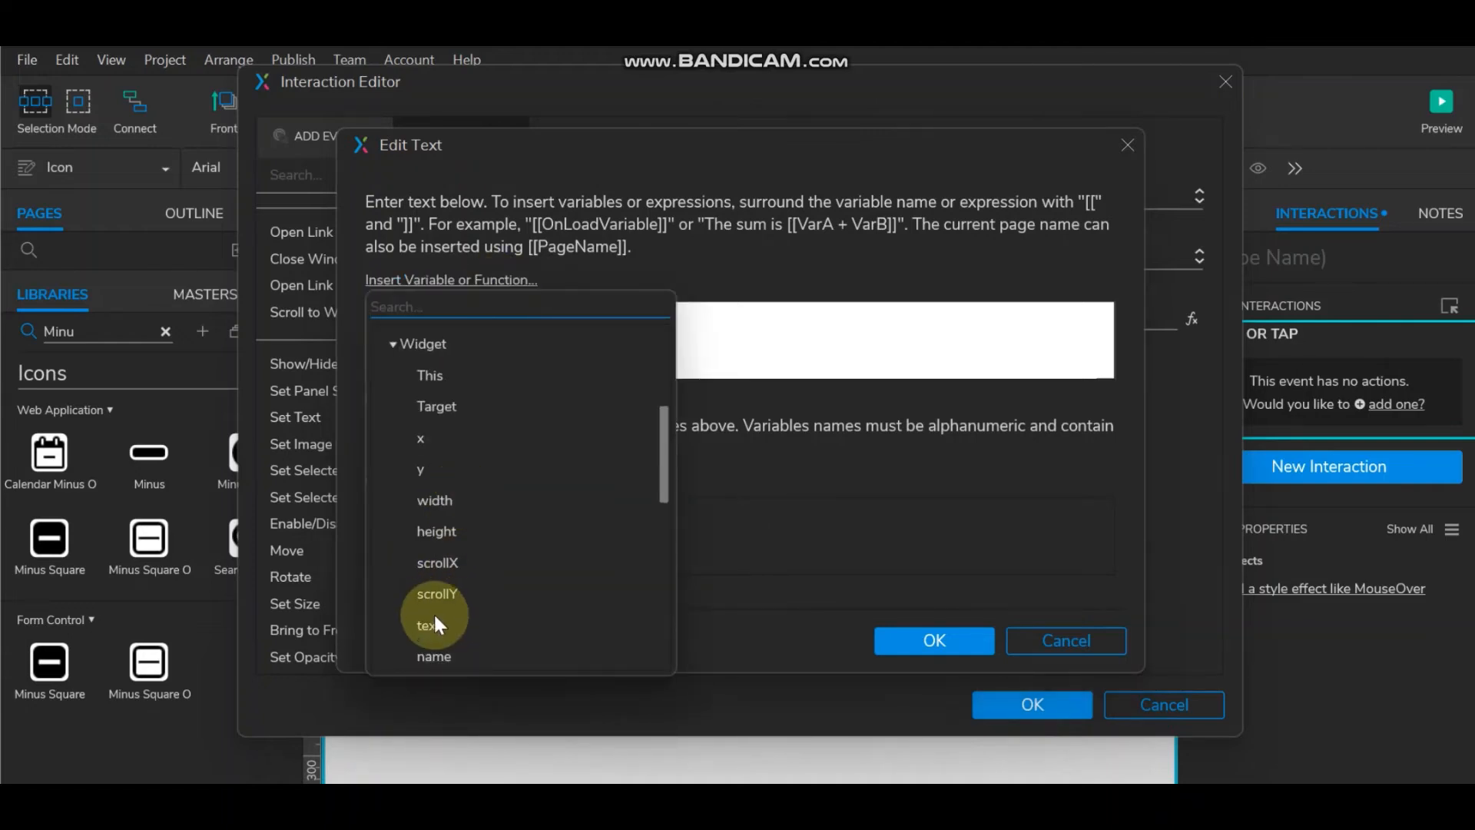
click(435, 624)
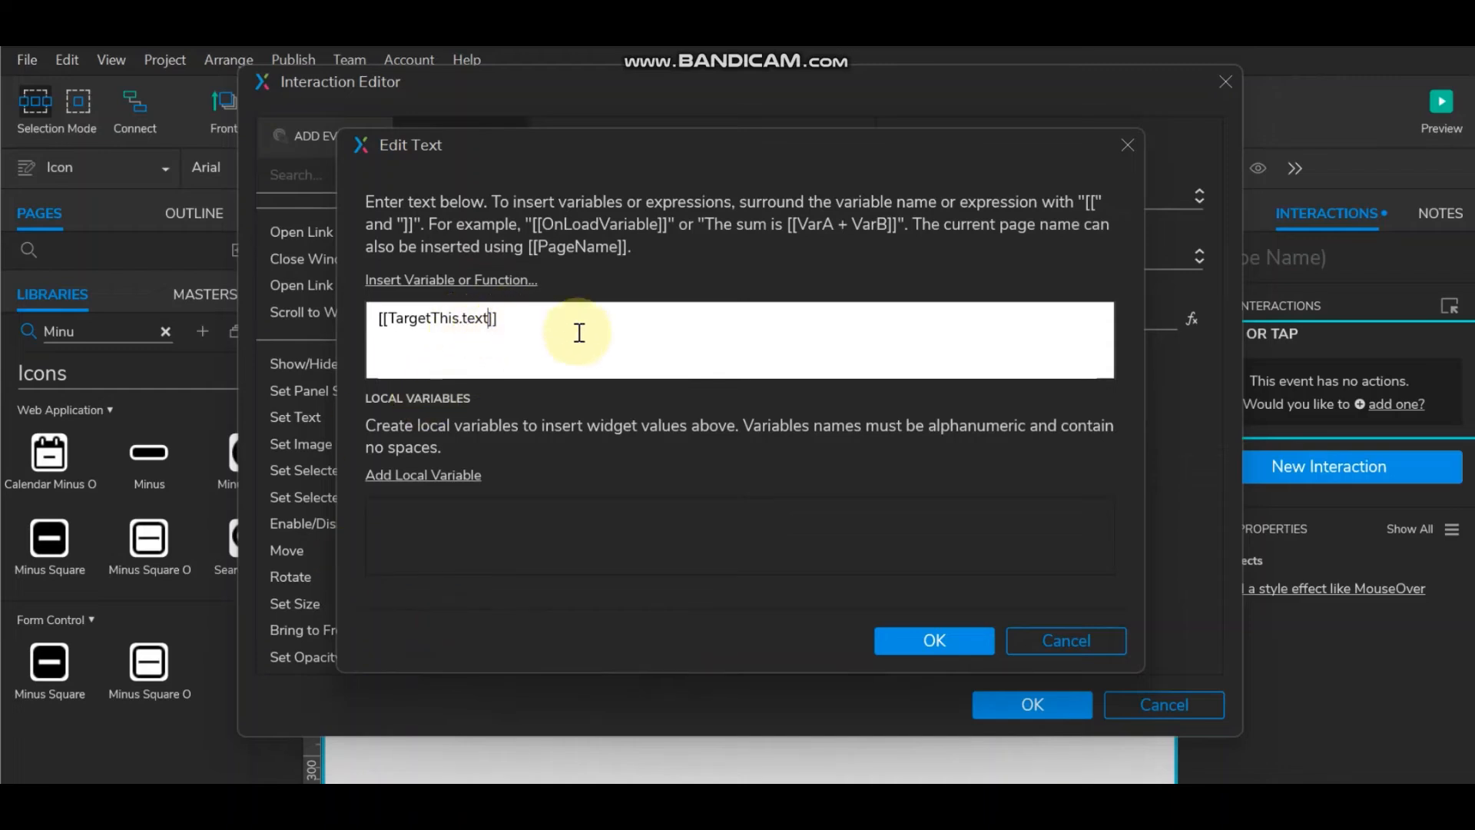
text(-1)
click(457, 321)
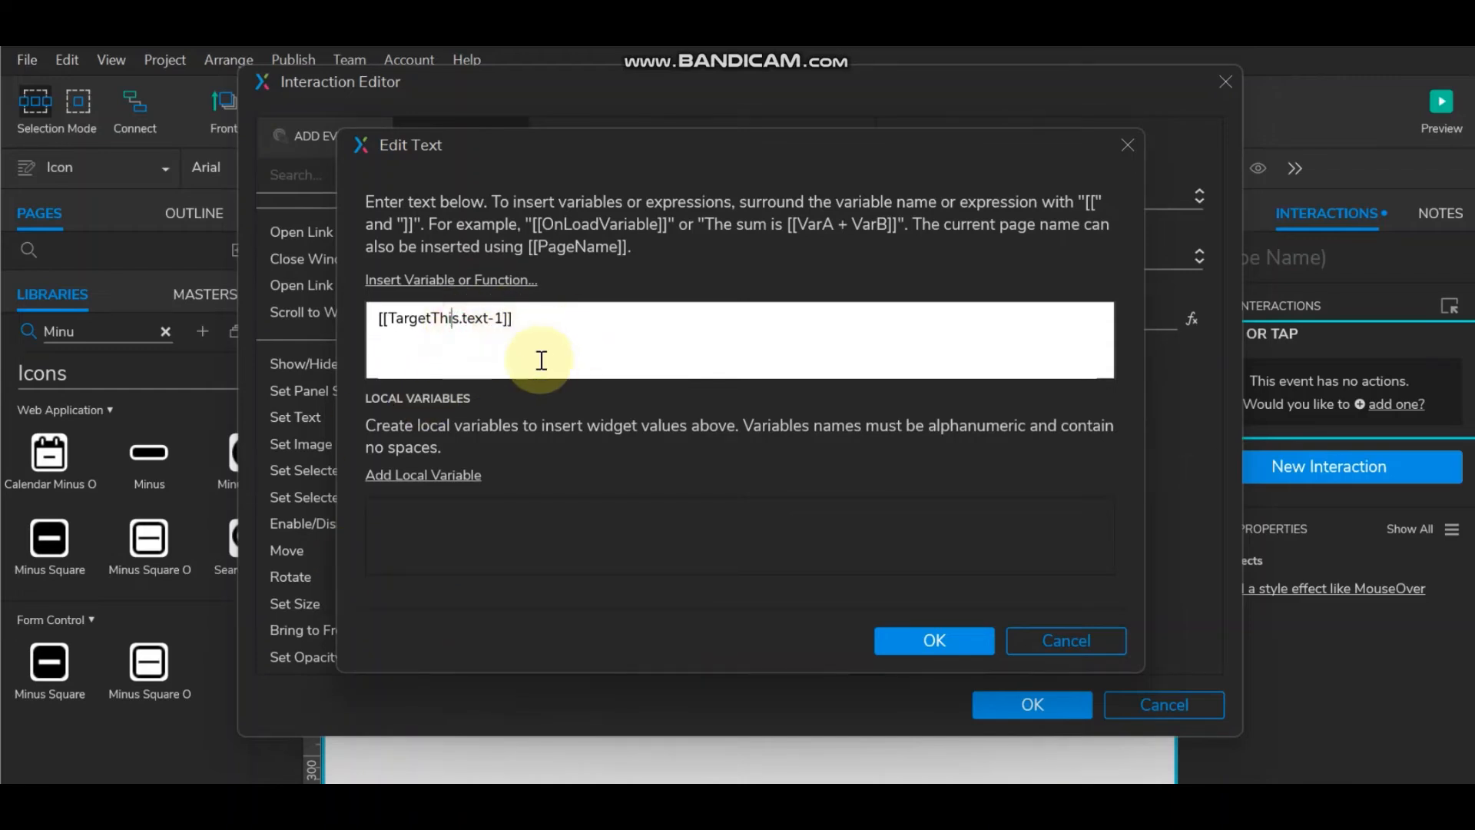
key(BackSpace)
key(BackSpace)
key(BackSpace)
key(BackSpace)
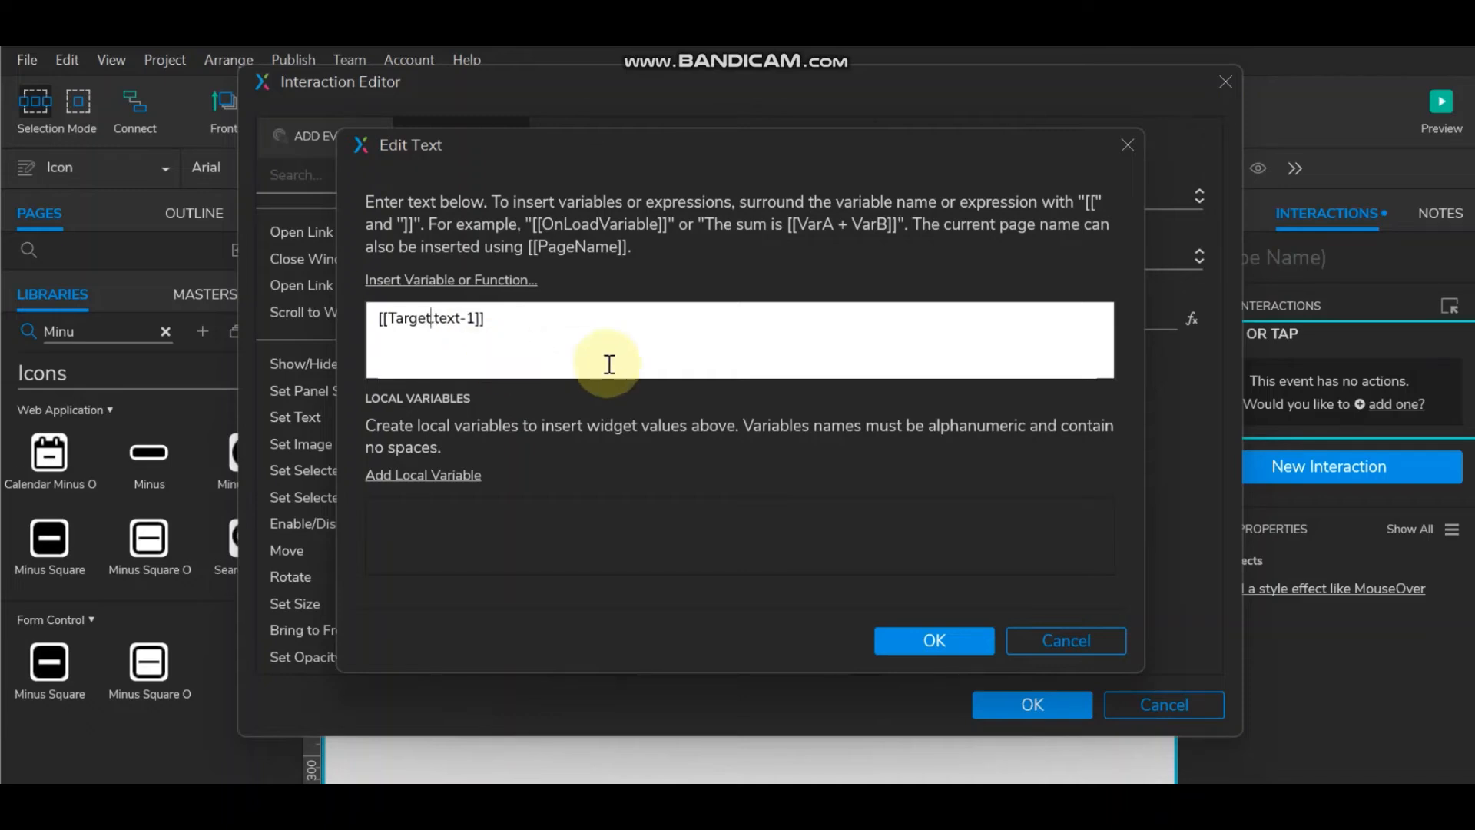
click(926, 643)
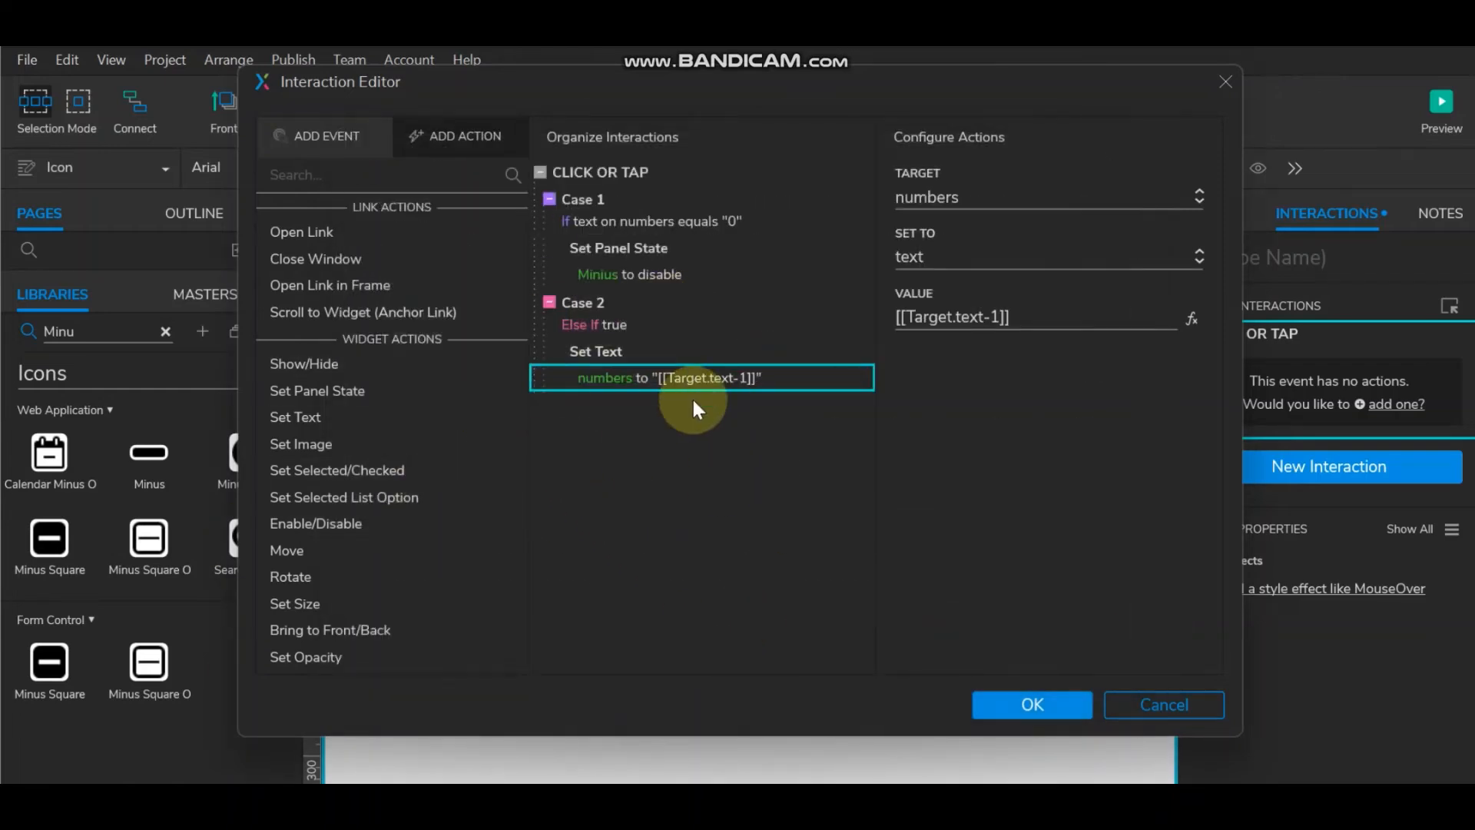
Step: Add a Set Panel State action setting the Plus panel to active in Case 1
click(642, 246)
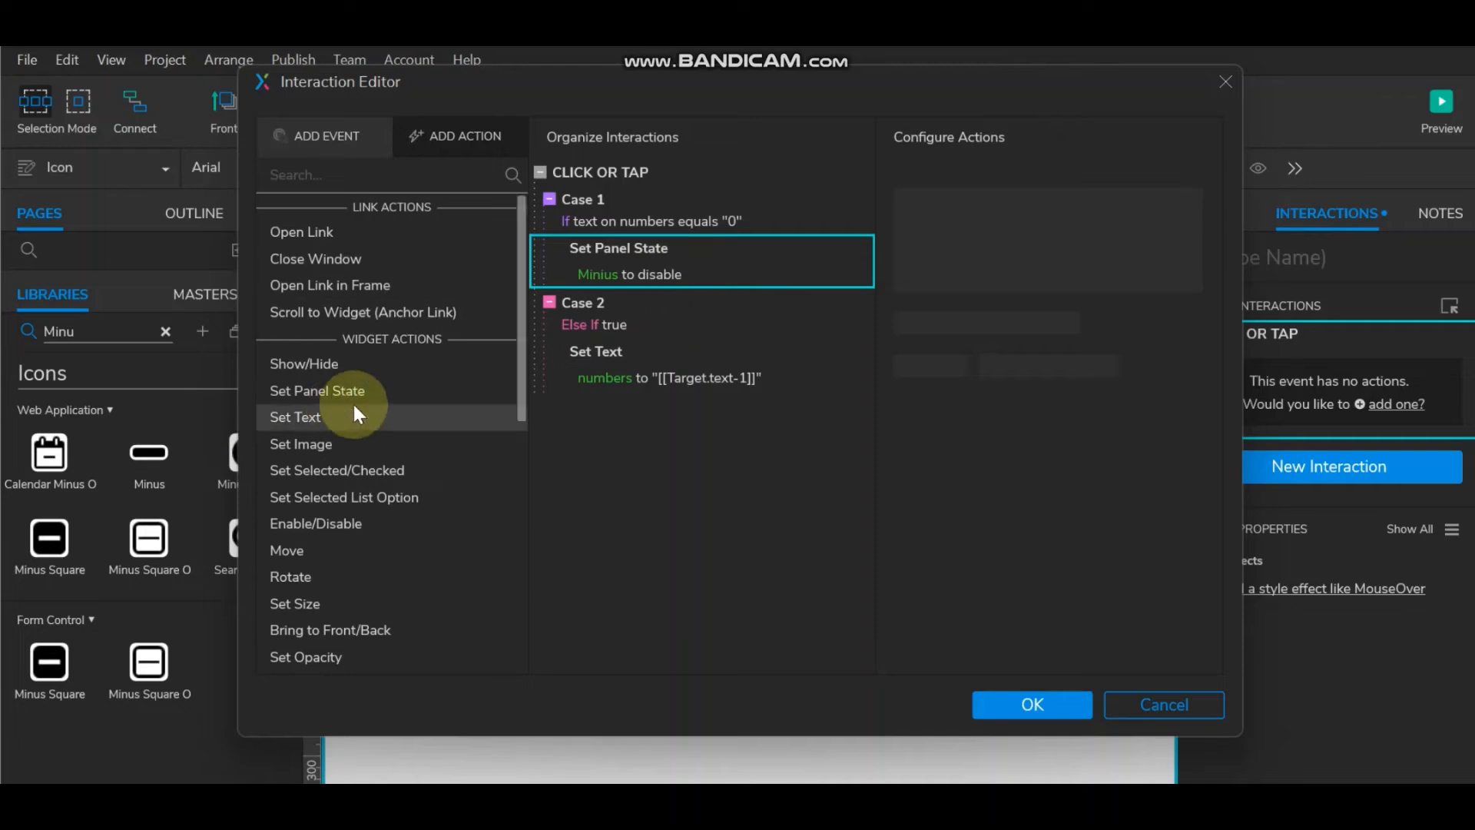
click(334, 394)
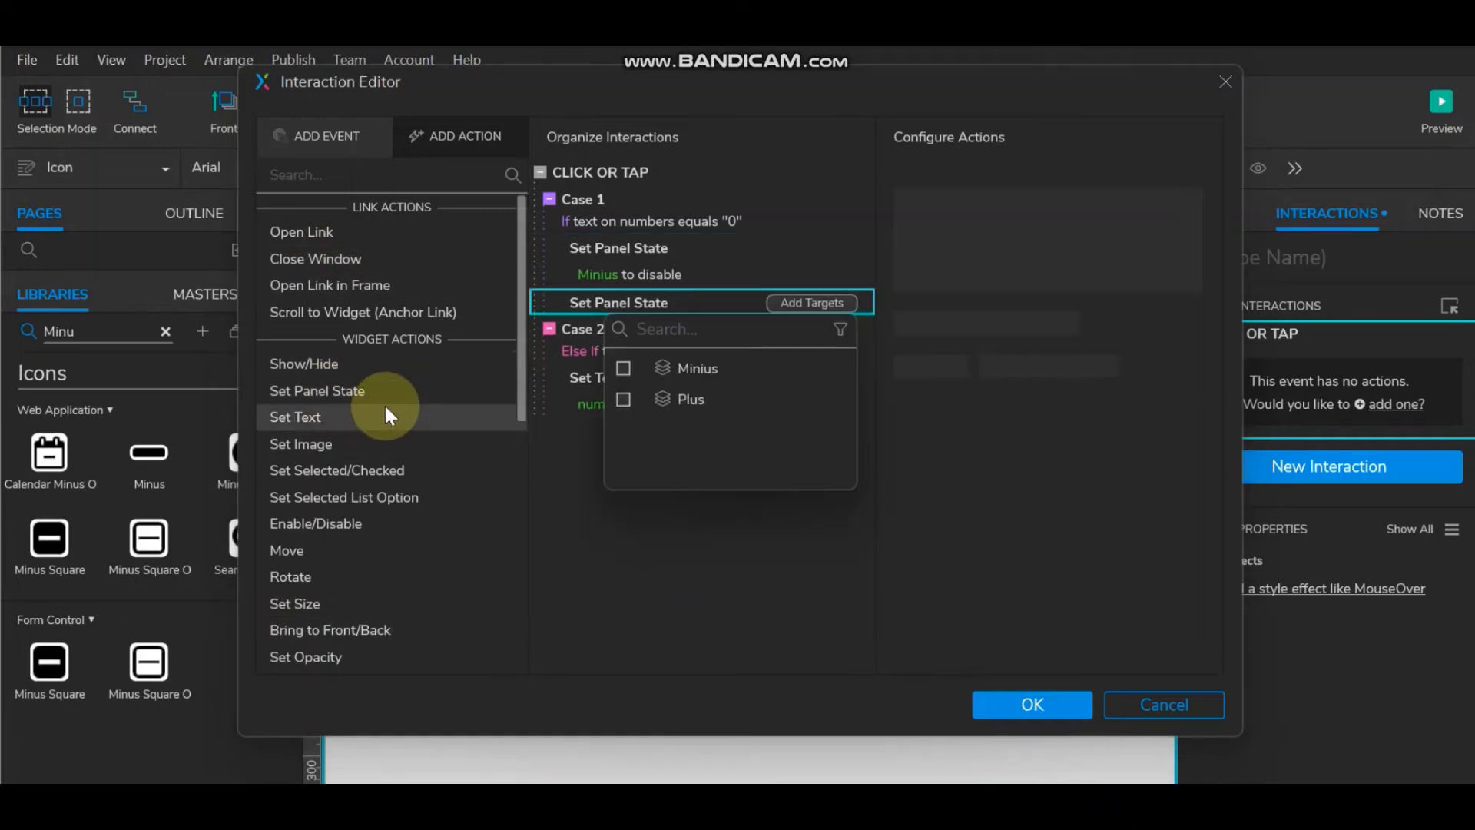
click(625, 398)
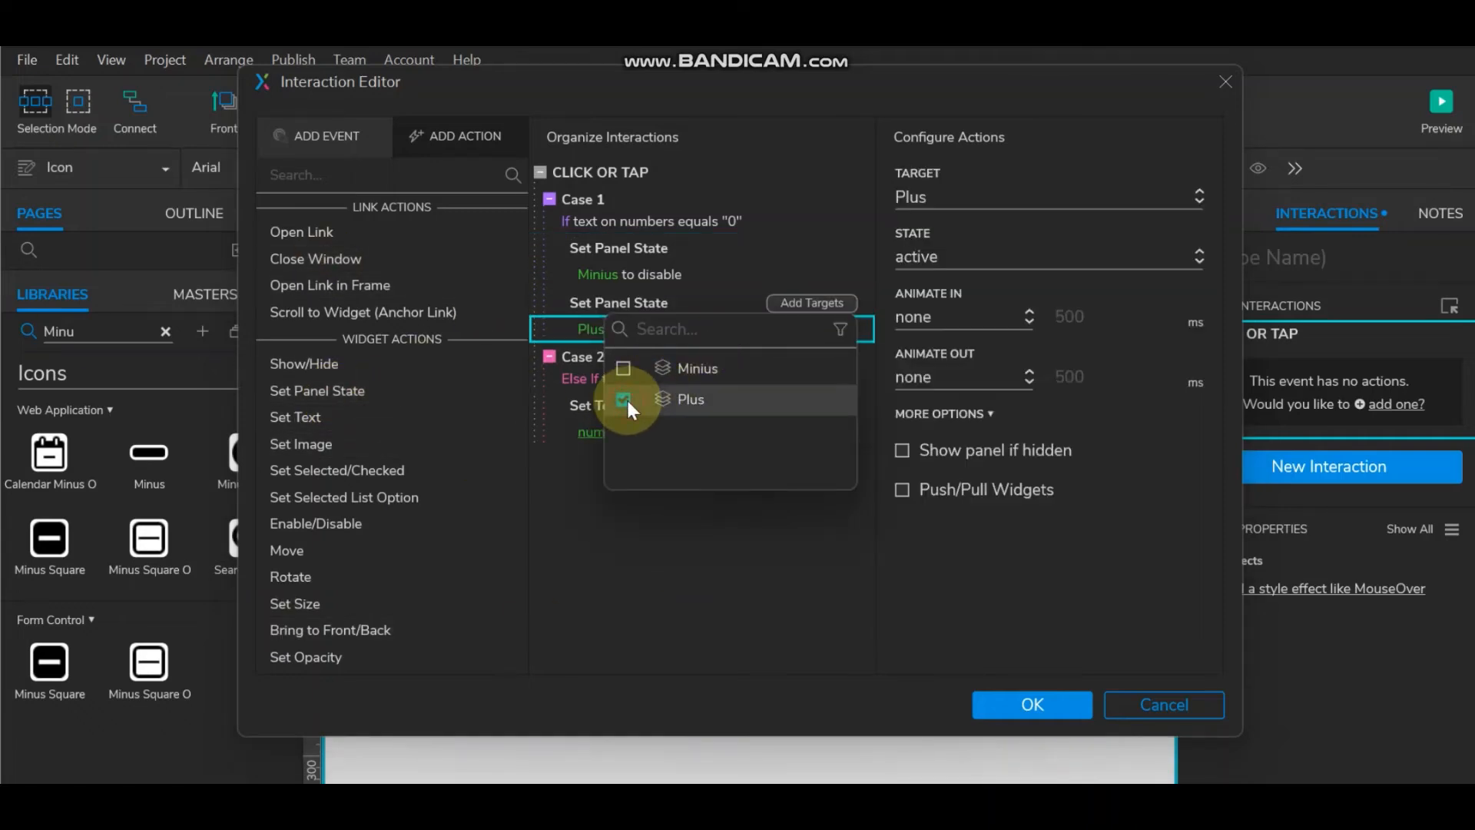
Step: Add the same Plus-to-active panel state action to Case 2 and save the interactions
click(567, 412)
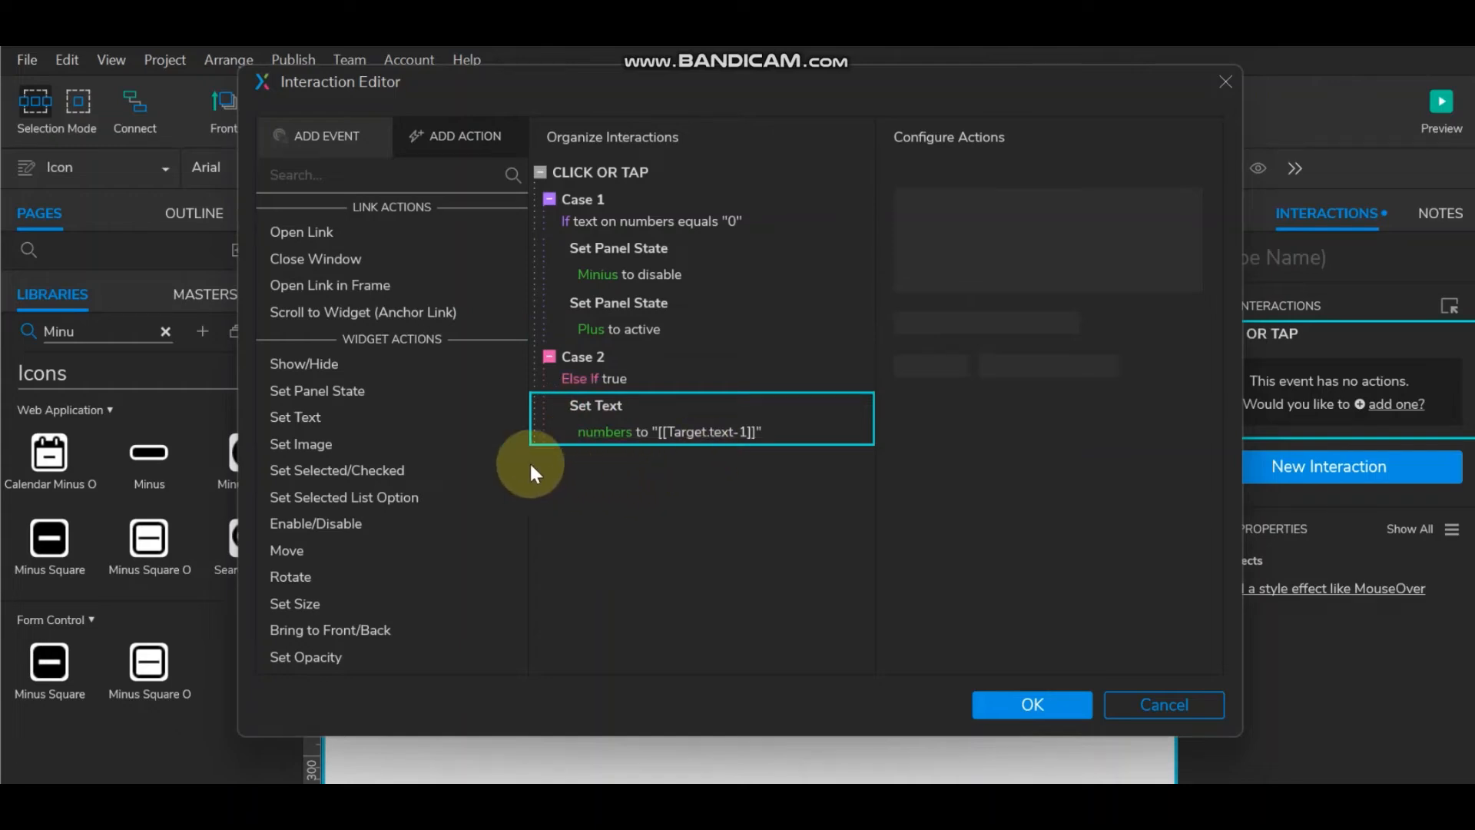
click(316, 392)
click(622, 556)
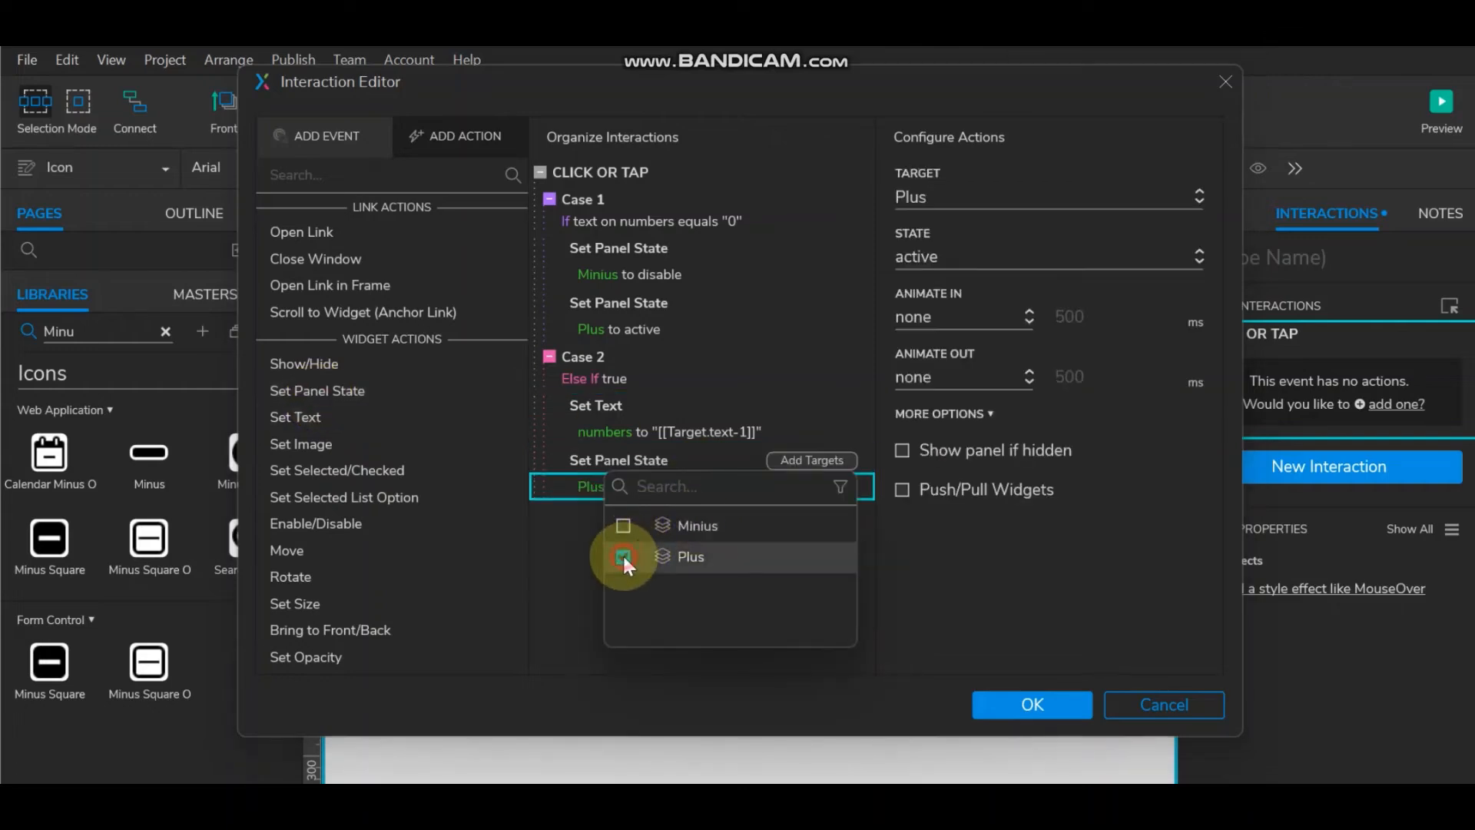
click(1063, 578)
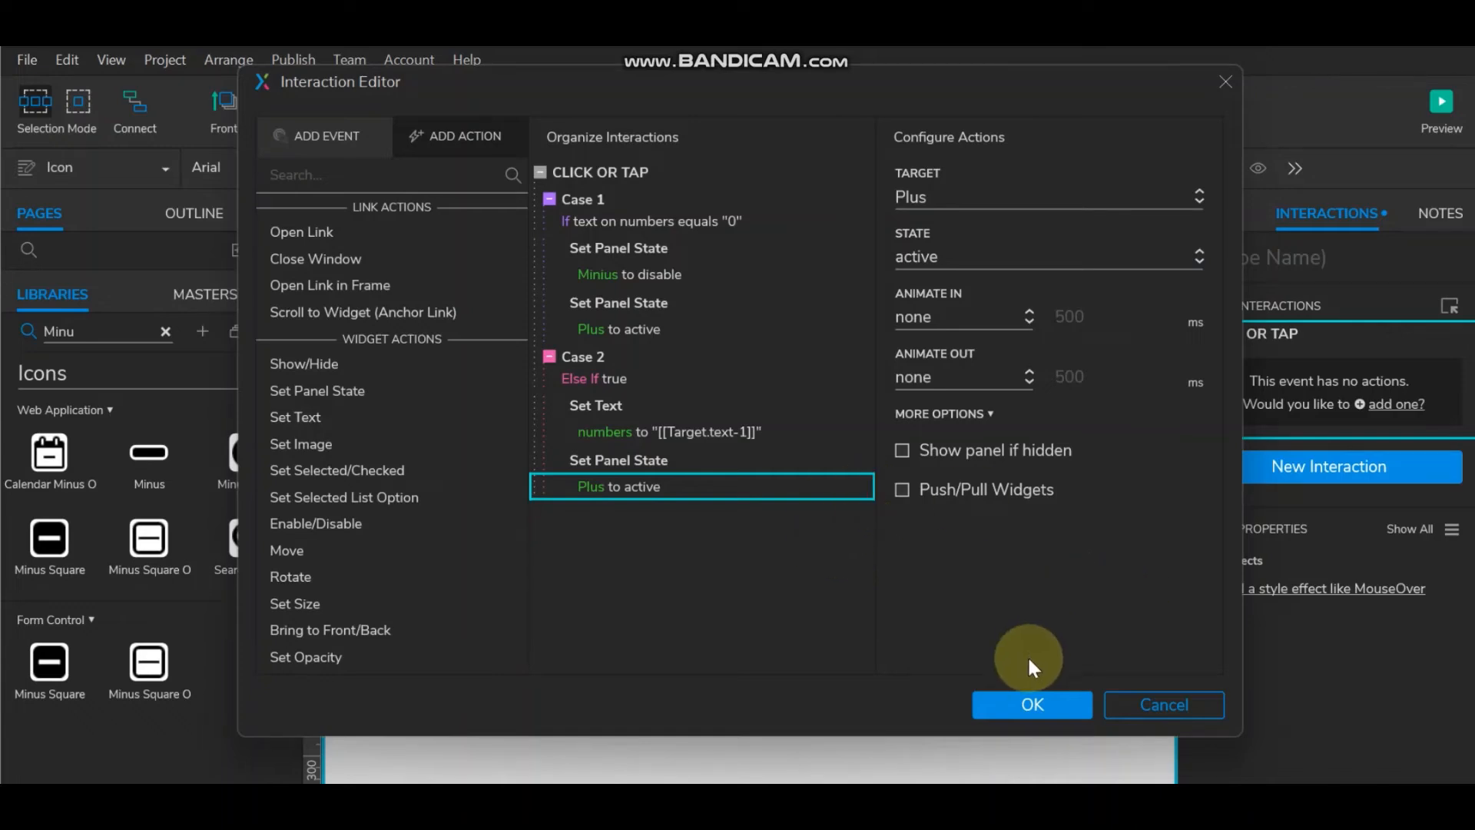
click(1031, 701)
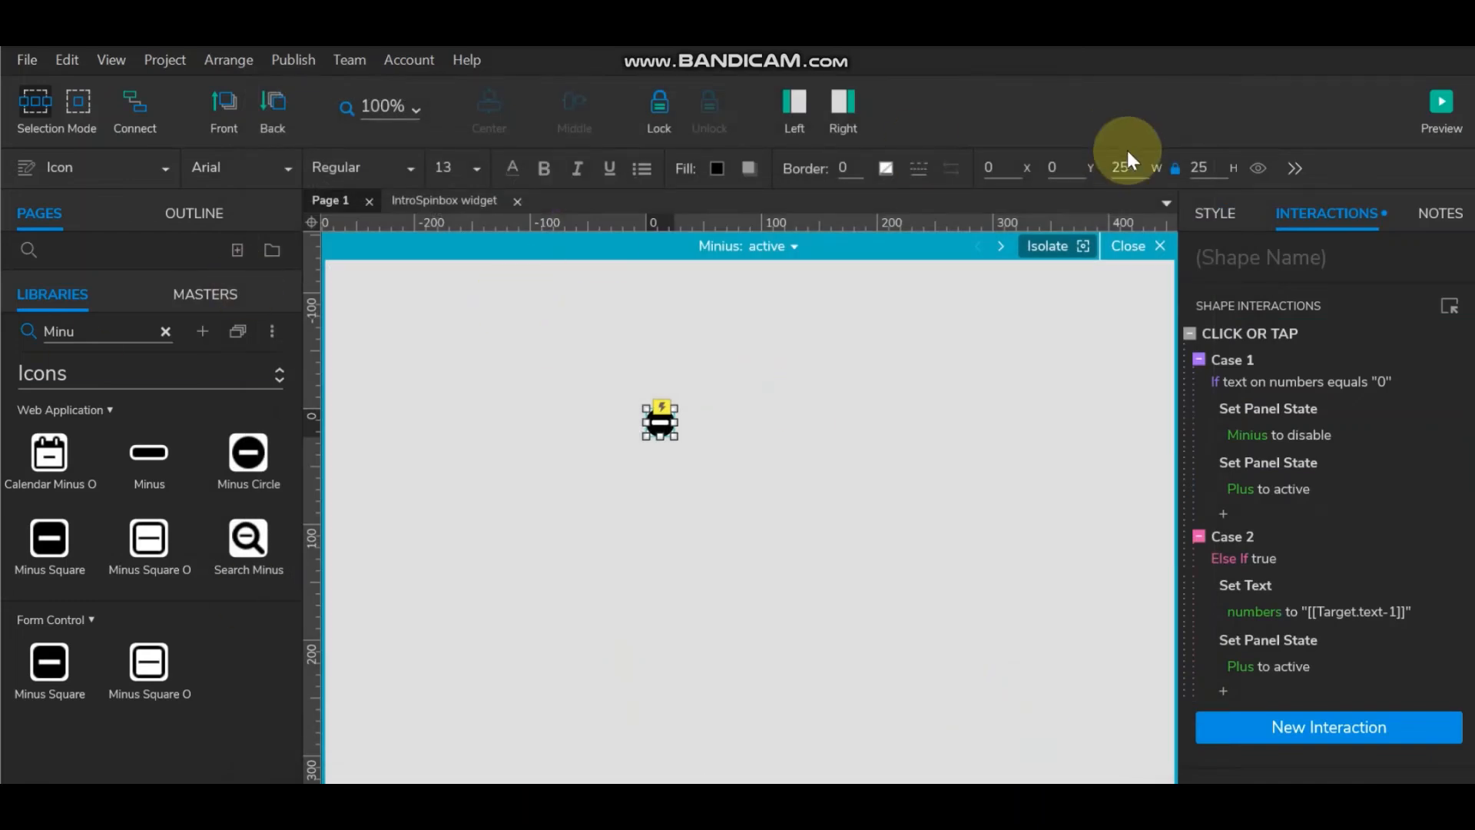
Step: After a quick preview, fill the minus icon in the disable state light grey (#D7D7D7)
click(1441, 107)
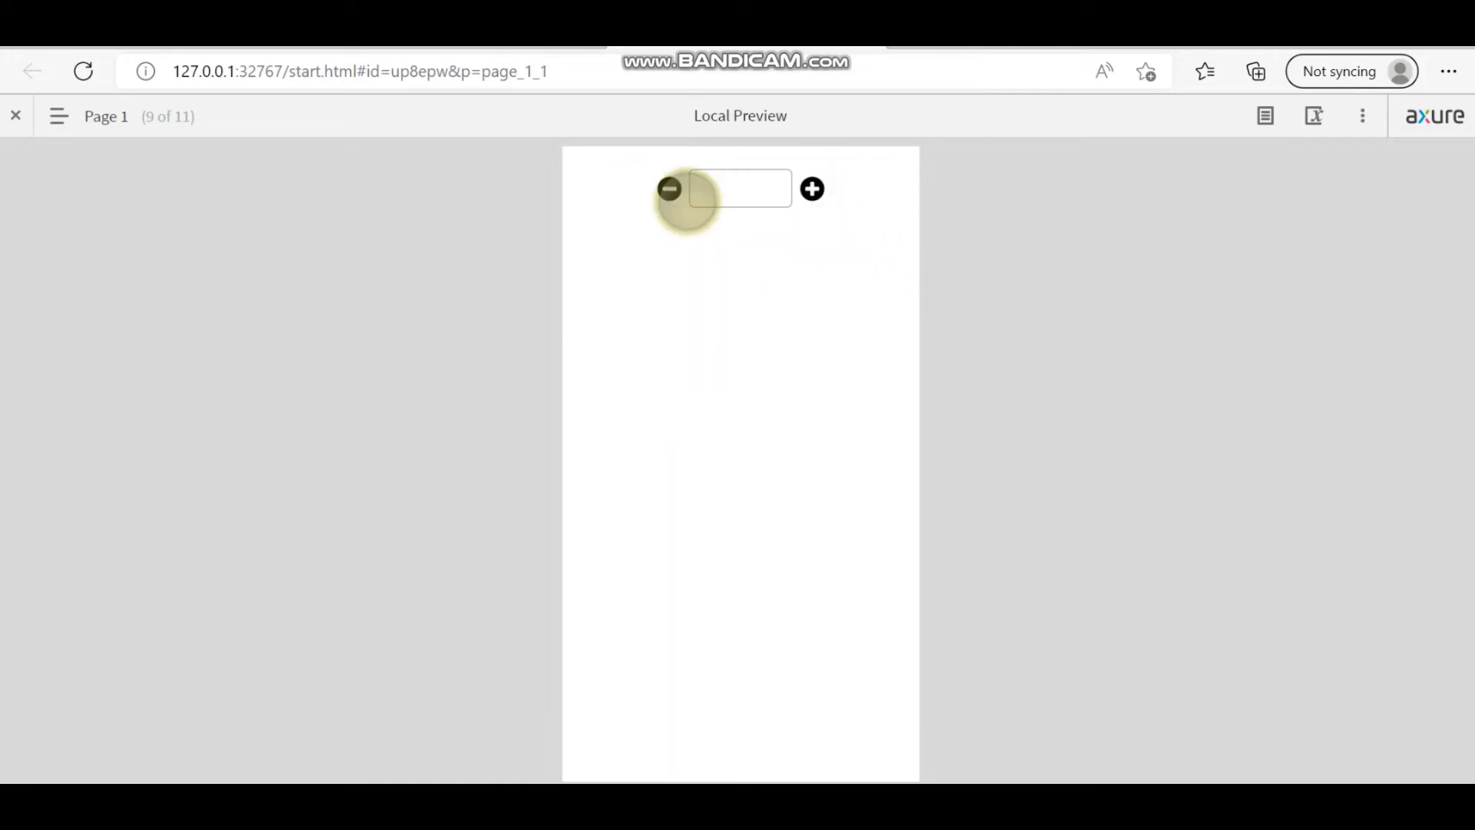
key(alt+Tab)
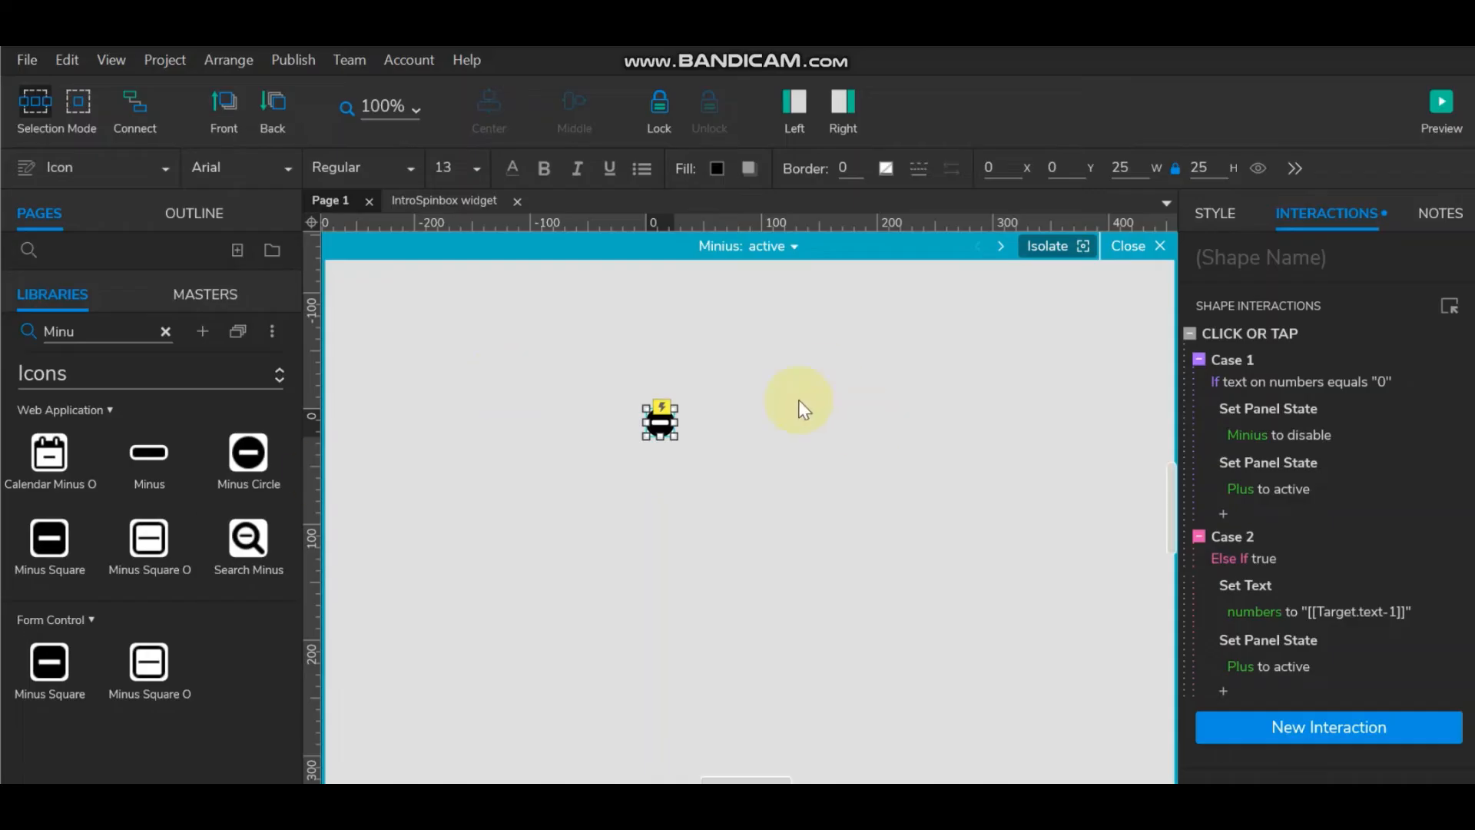
click(801, 361)
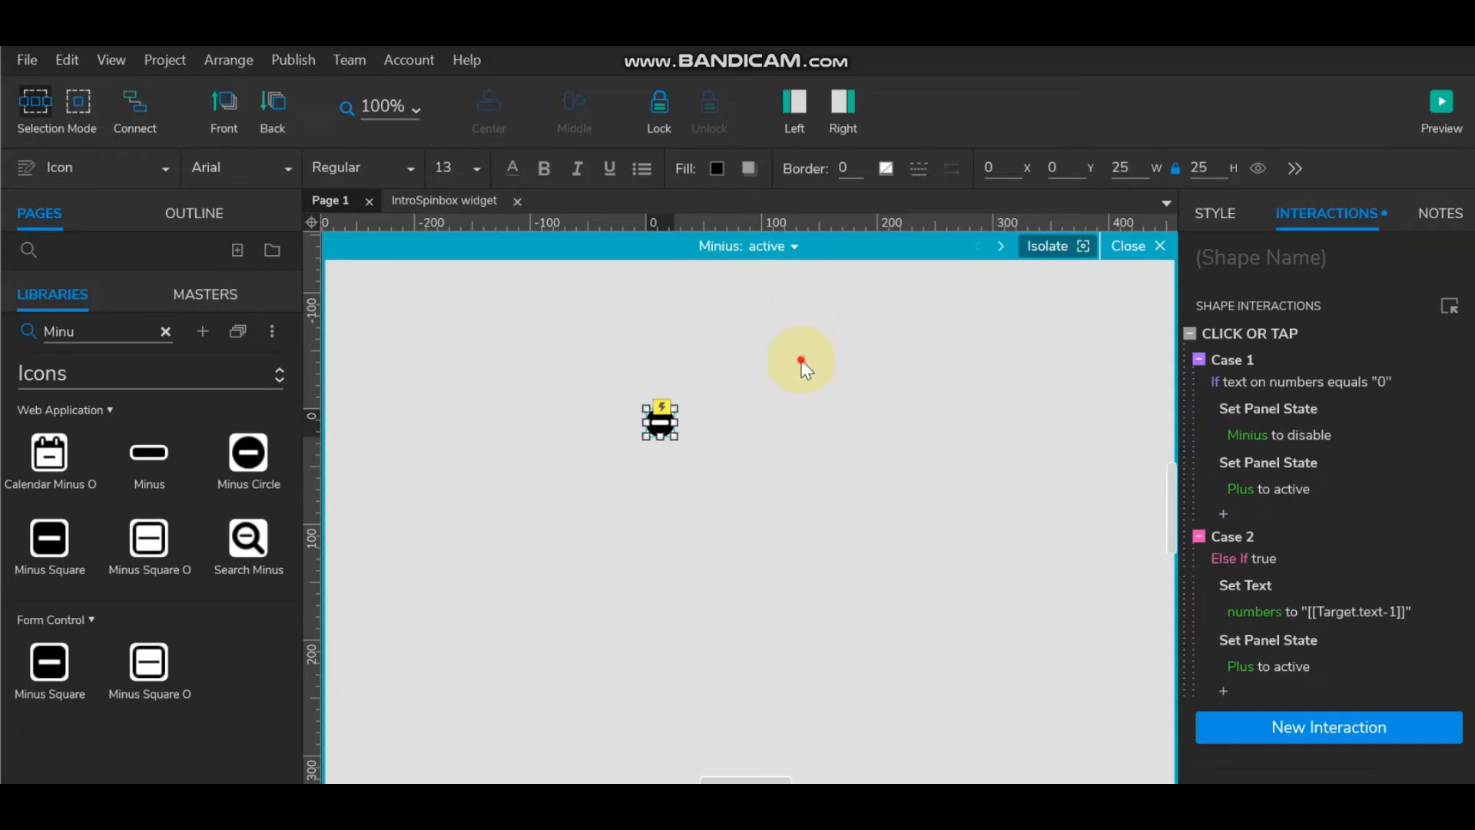
click(792, 247)
click(815, 306)
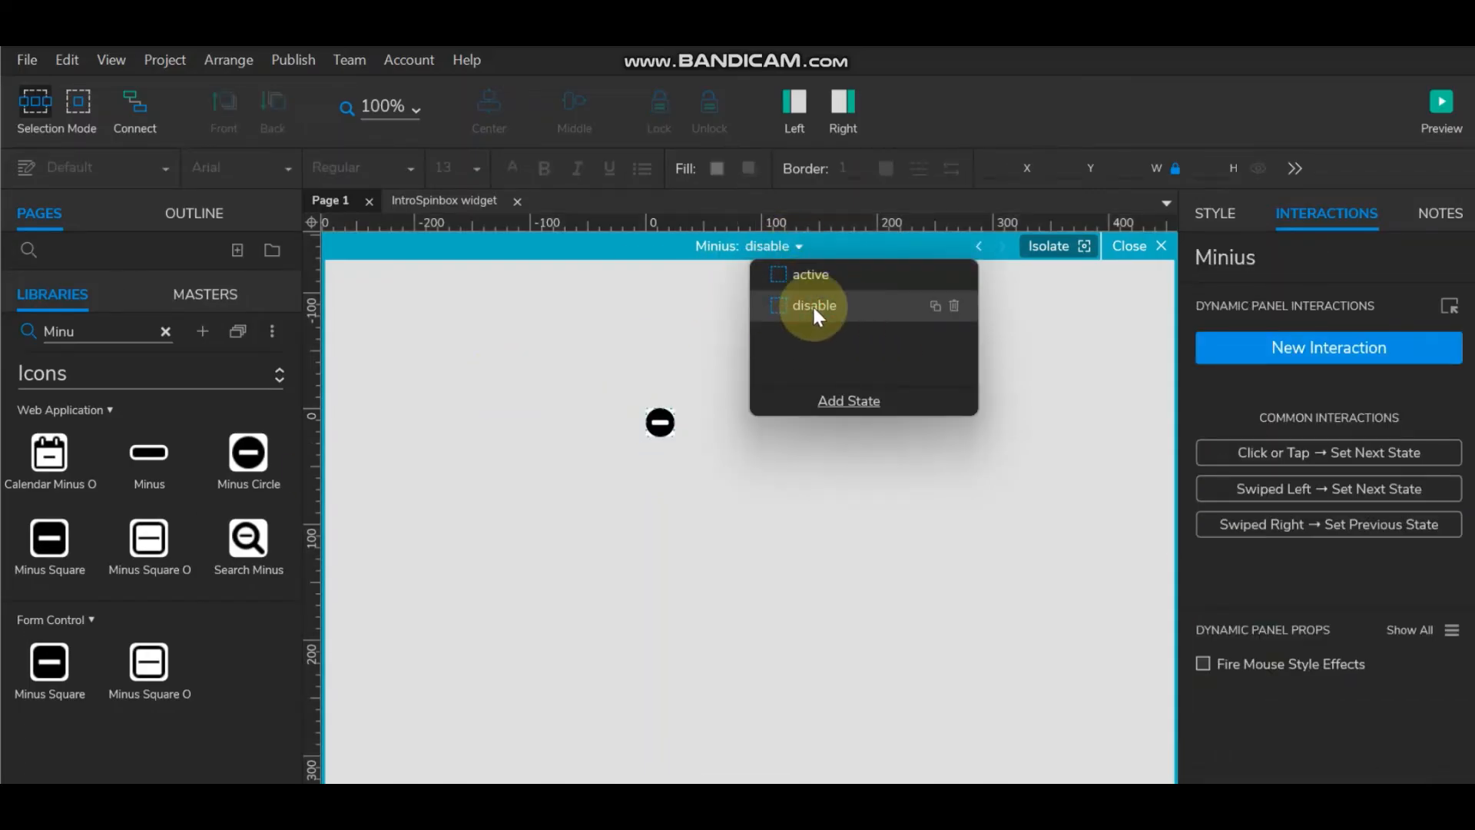
click(660, 425)
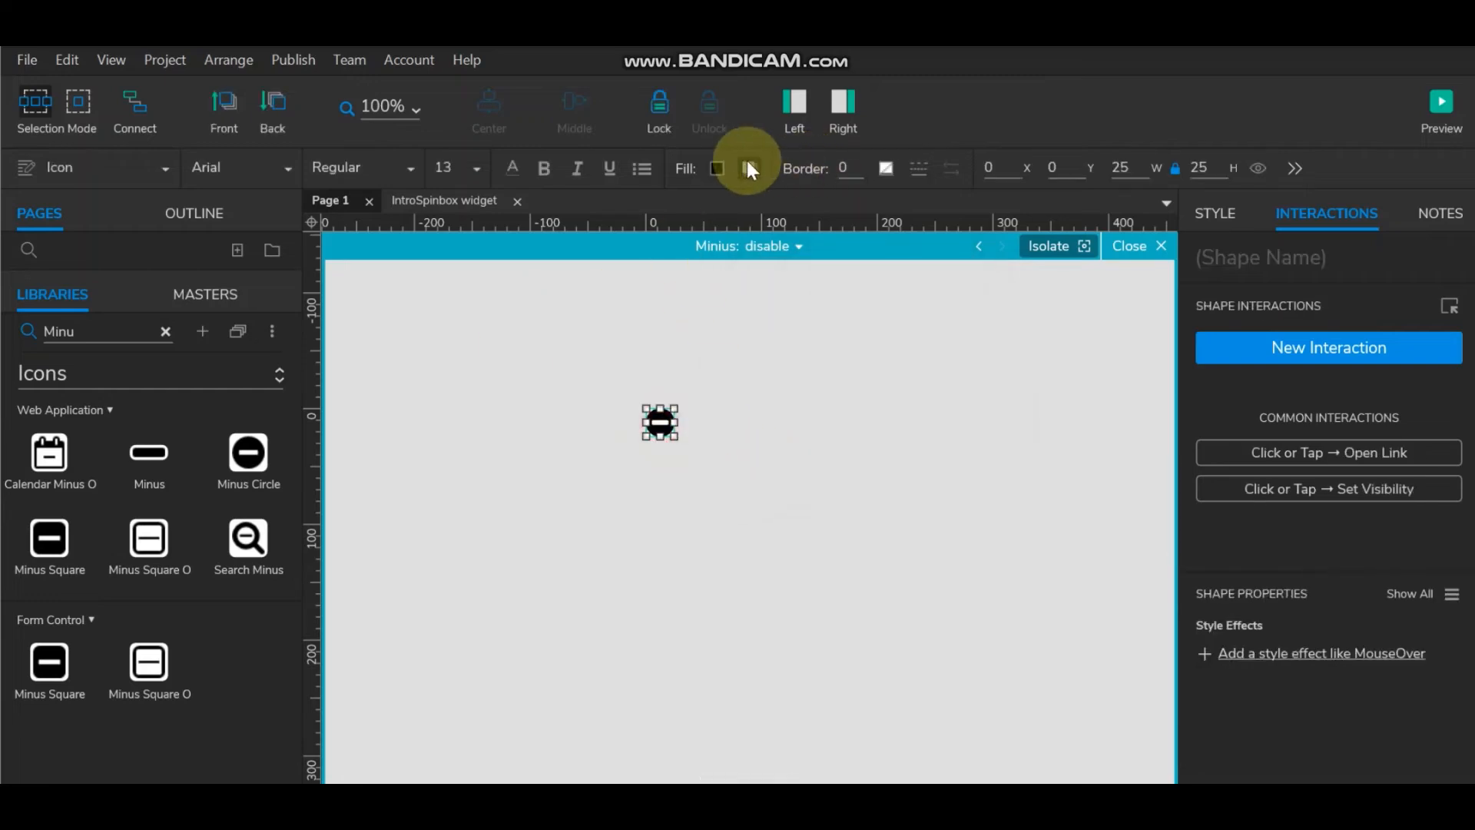
click(714, 168)
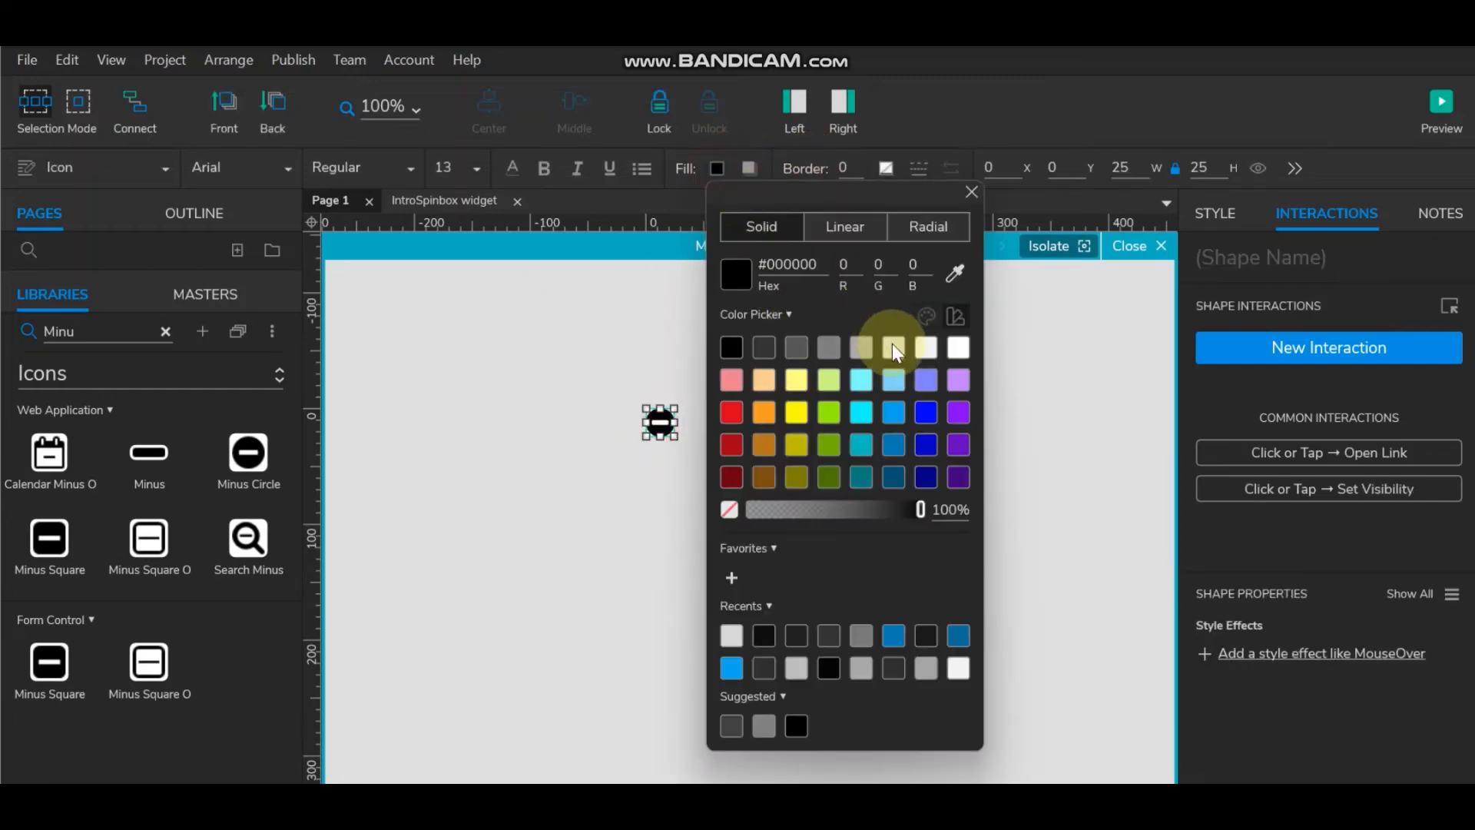
click(731, 635)
click(570, 593)
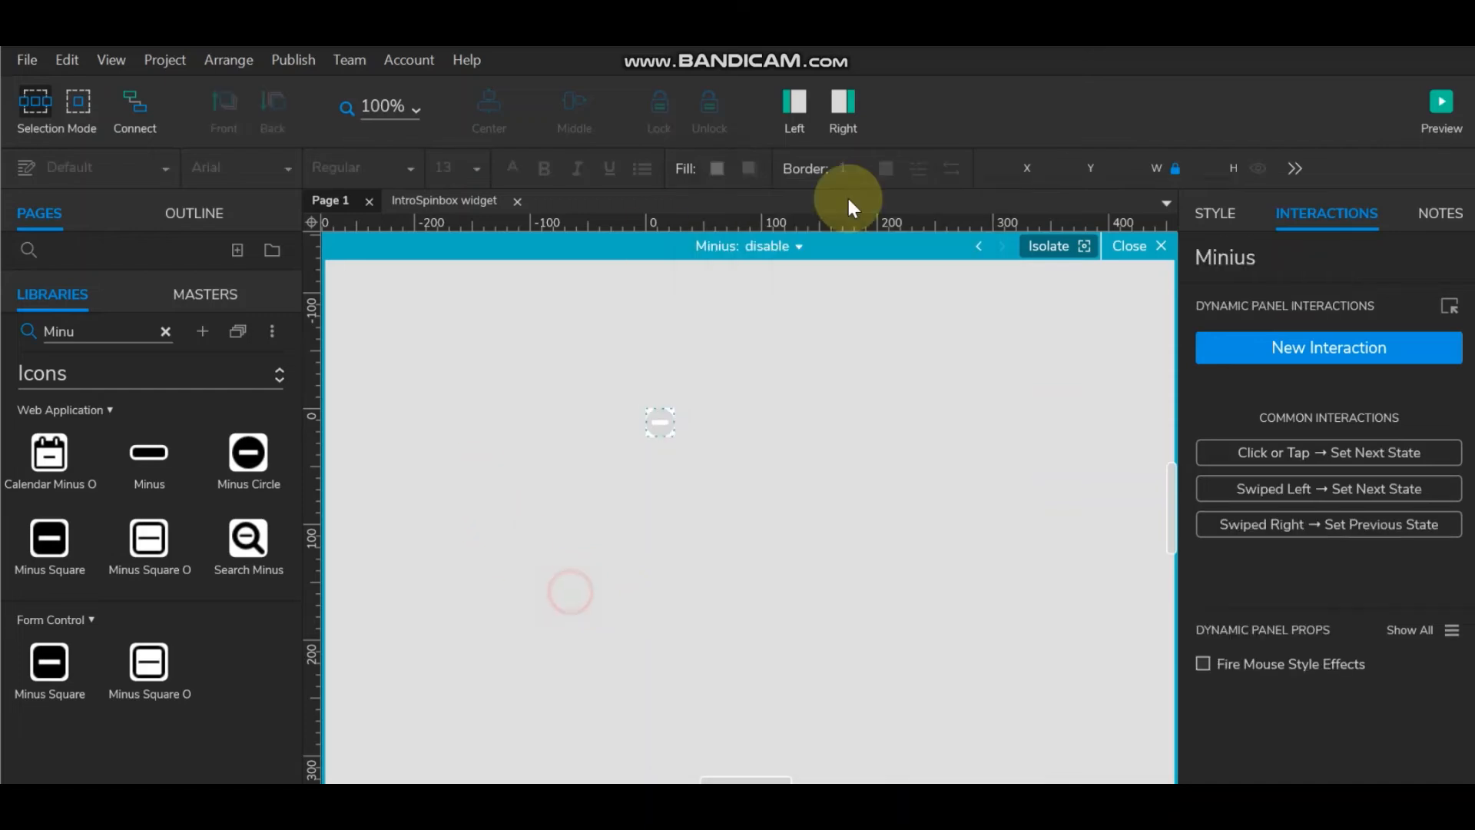
Step: Move the disable state above active so it becomes the Minius panel's default
click(794, 246)
mouse_move(819, 304)
mouse_down()
mouse_move(823, 257)
mouse_move(828, 267)
mouse_up()
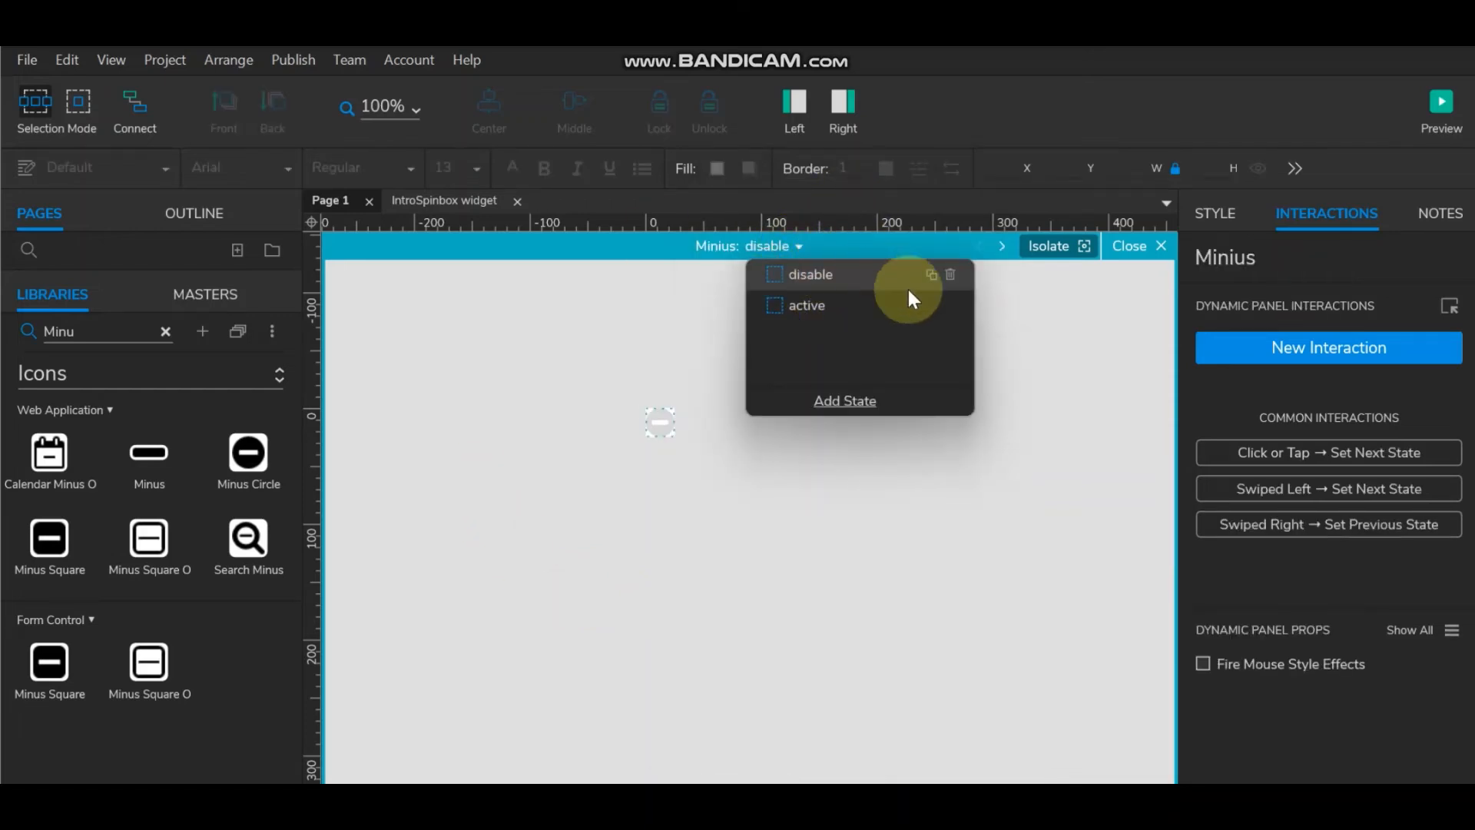
click(1049, 344)
click(1137, 246)
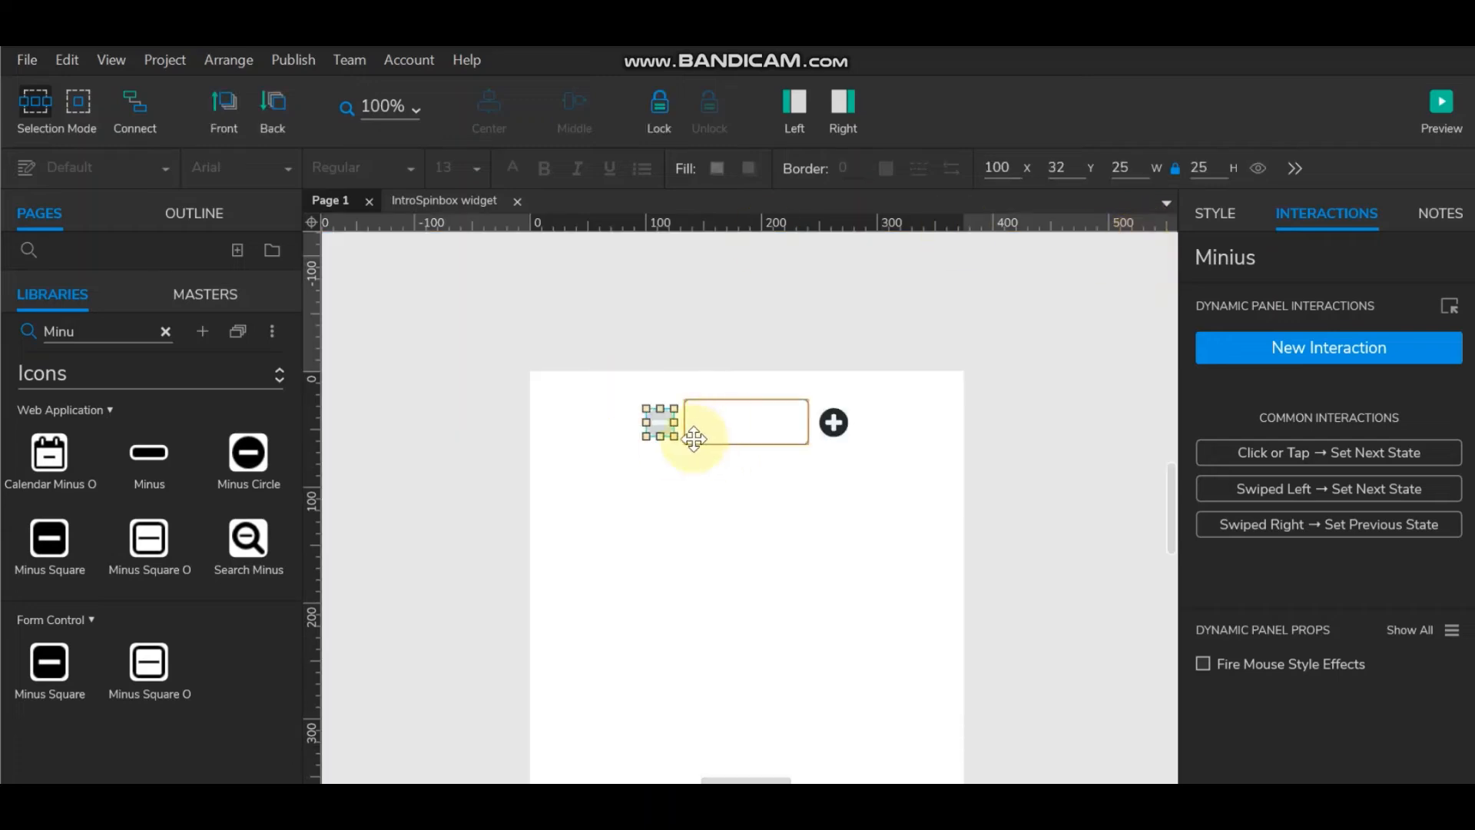
click(892, 341)
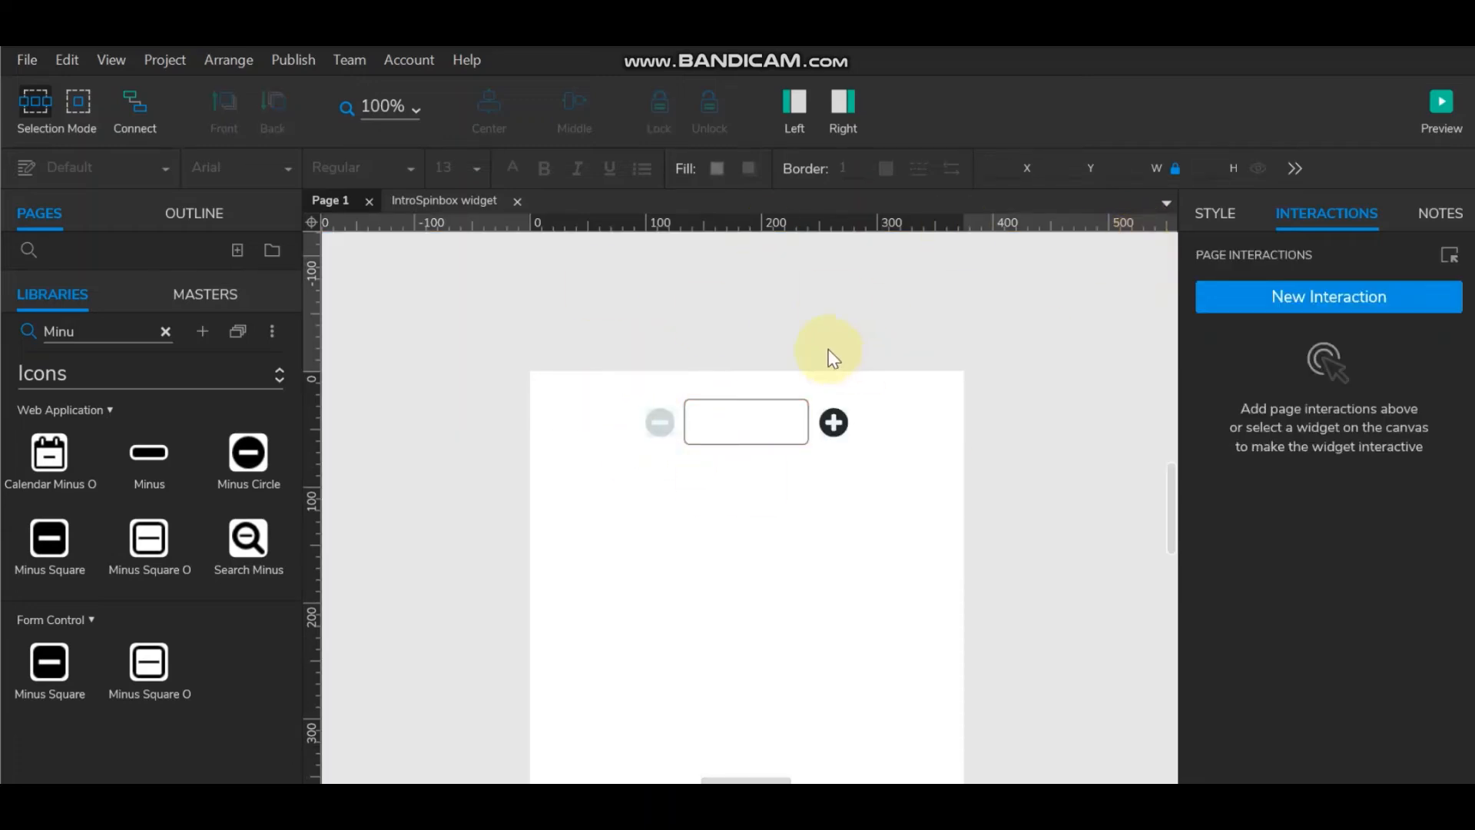
Step: Preview in the browser and click plus and minus, confirming stepping between 0 and 10 with greyed limits
click(1441, 106)
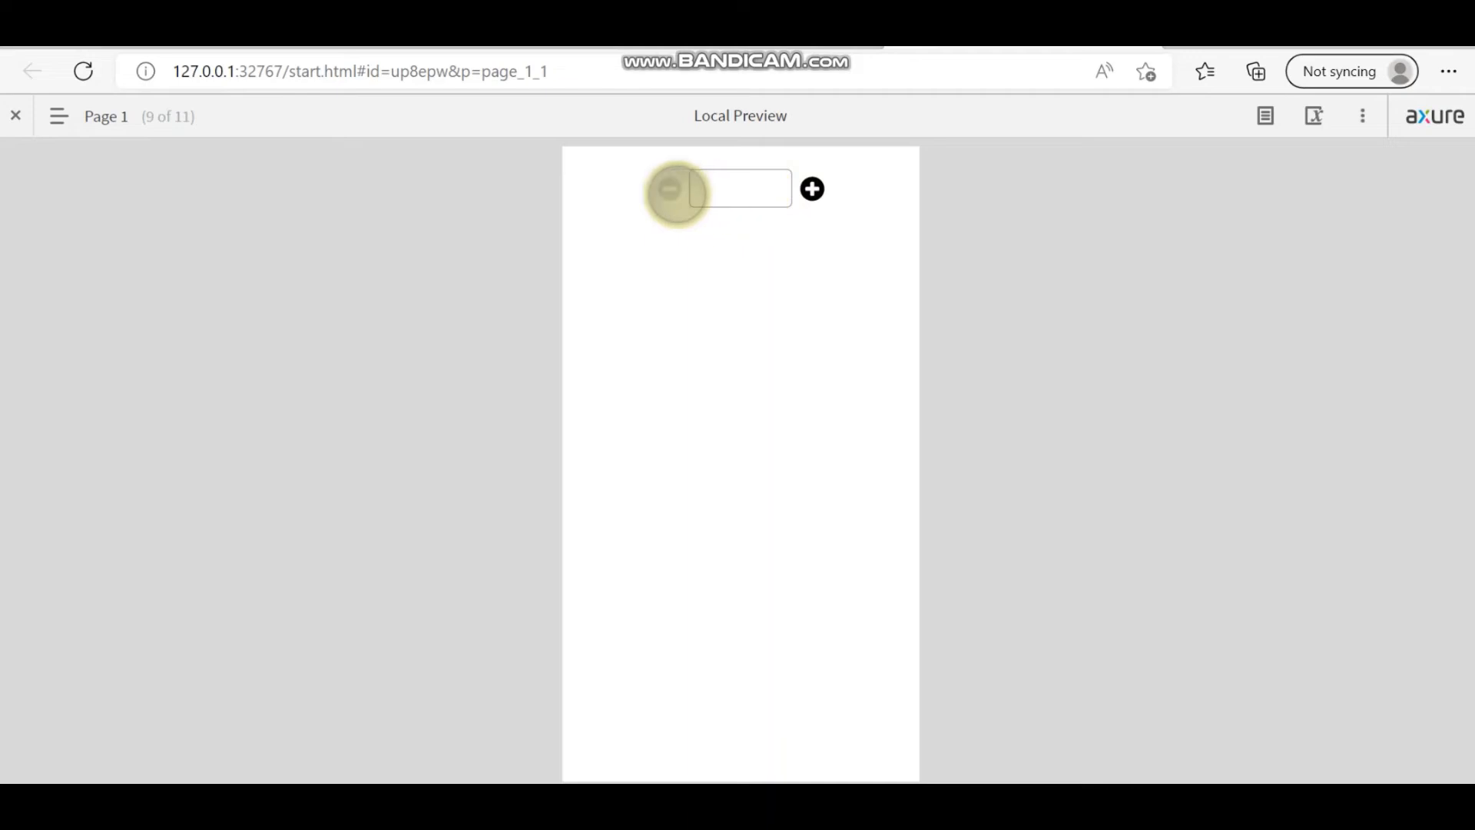
click(670, 189)
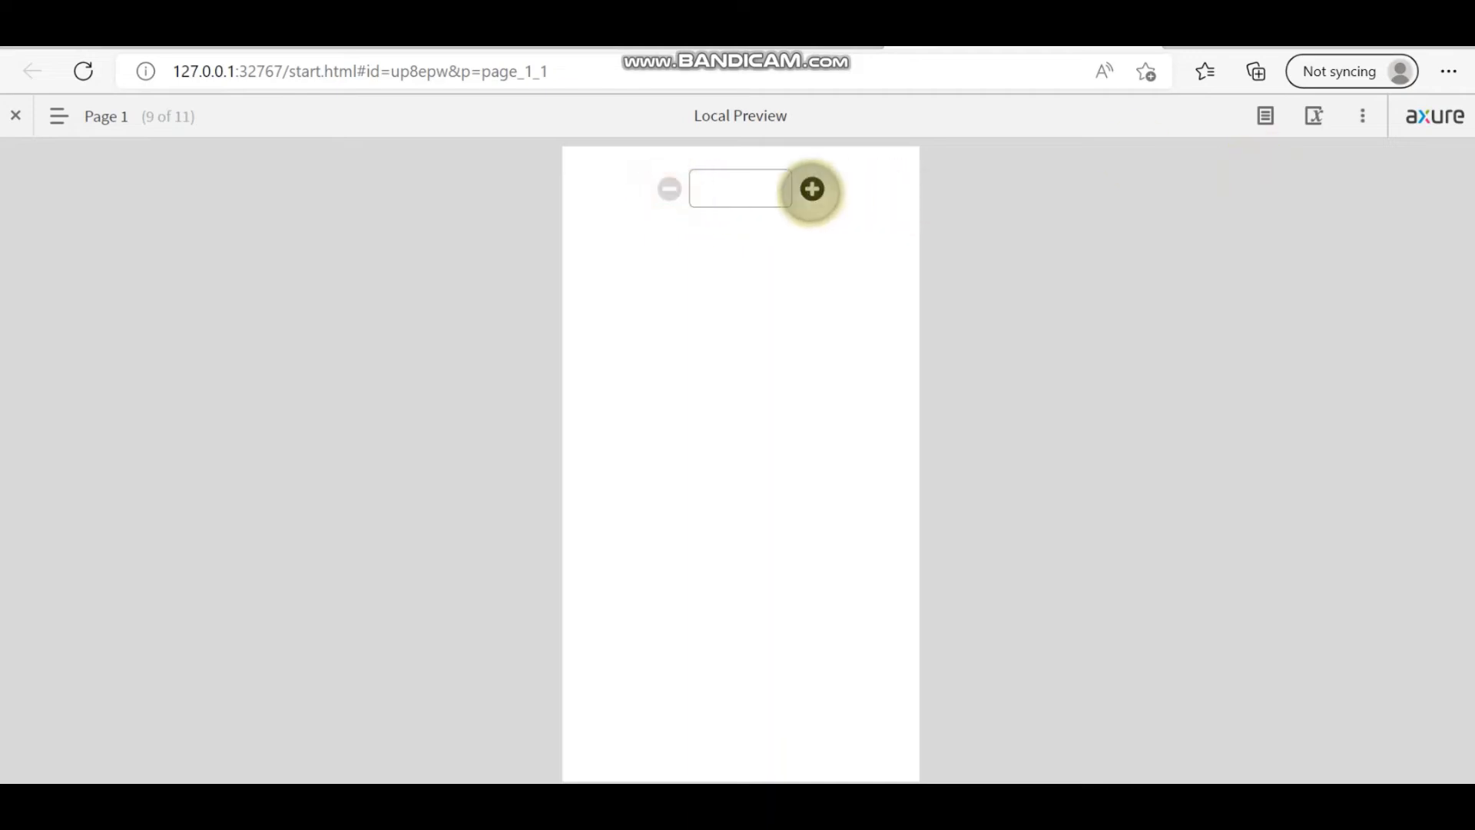
click(812, 190)
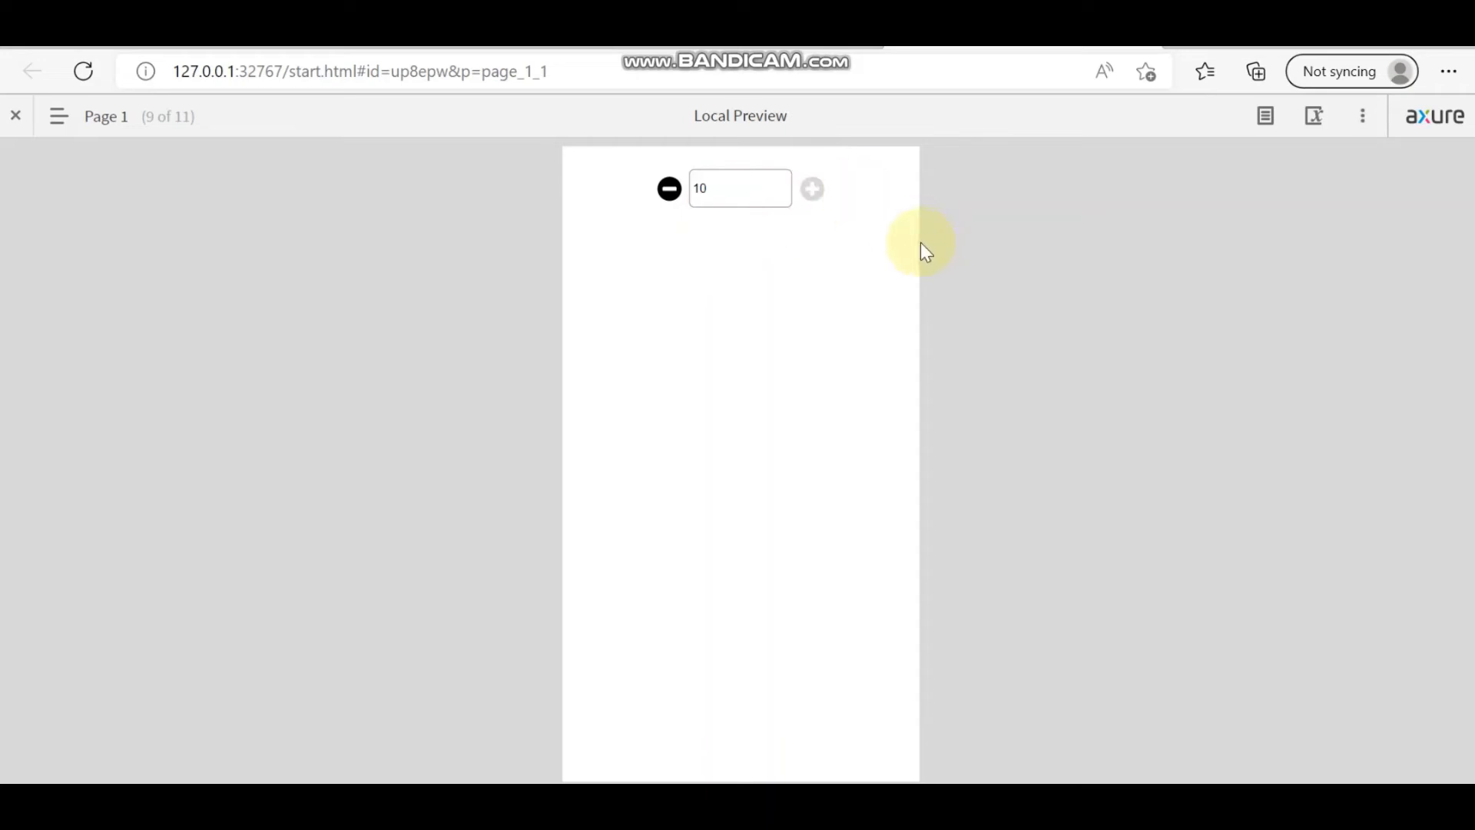
click(669, 188)
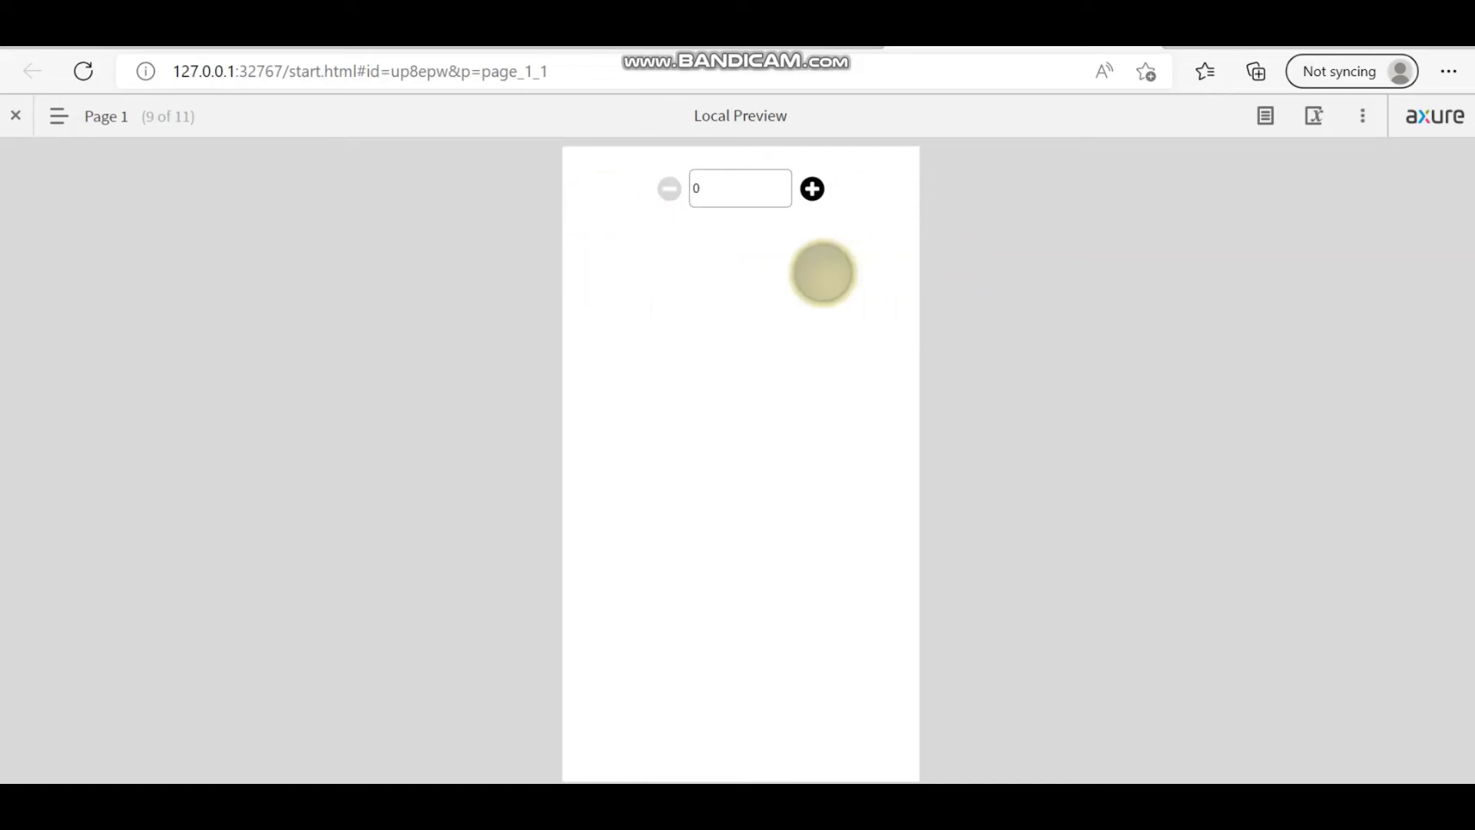
click(668, 195)
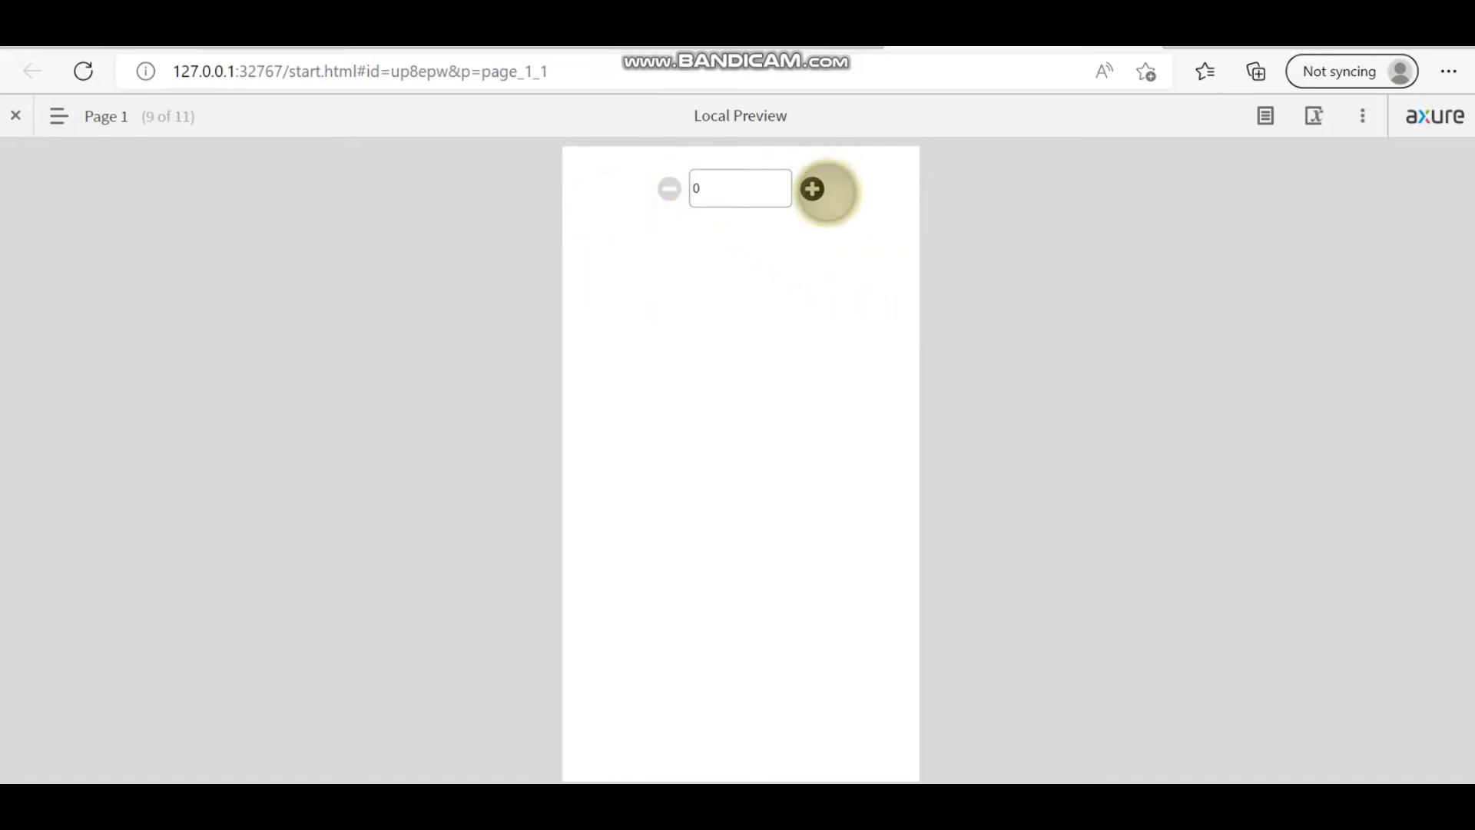
click(815, 190)
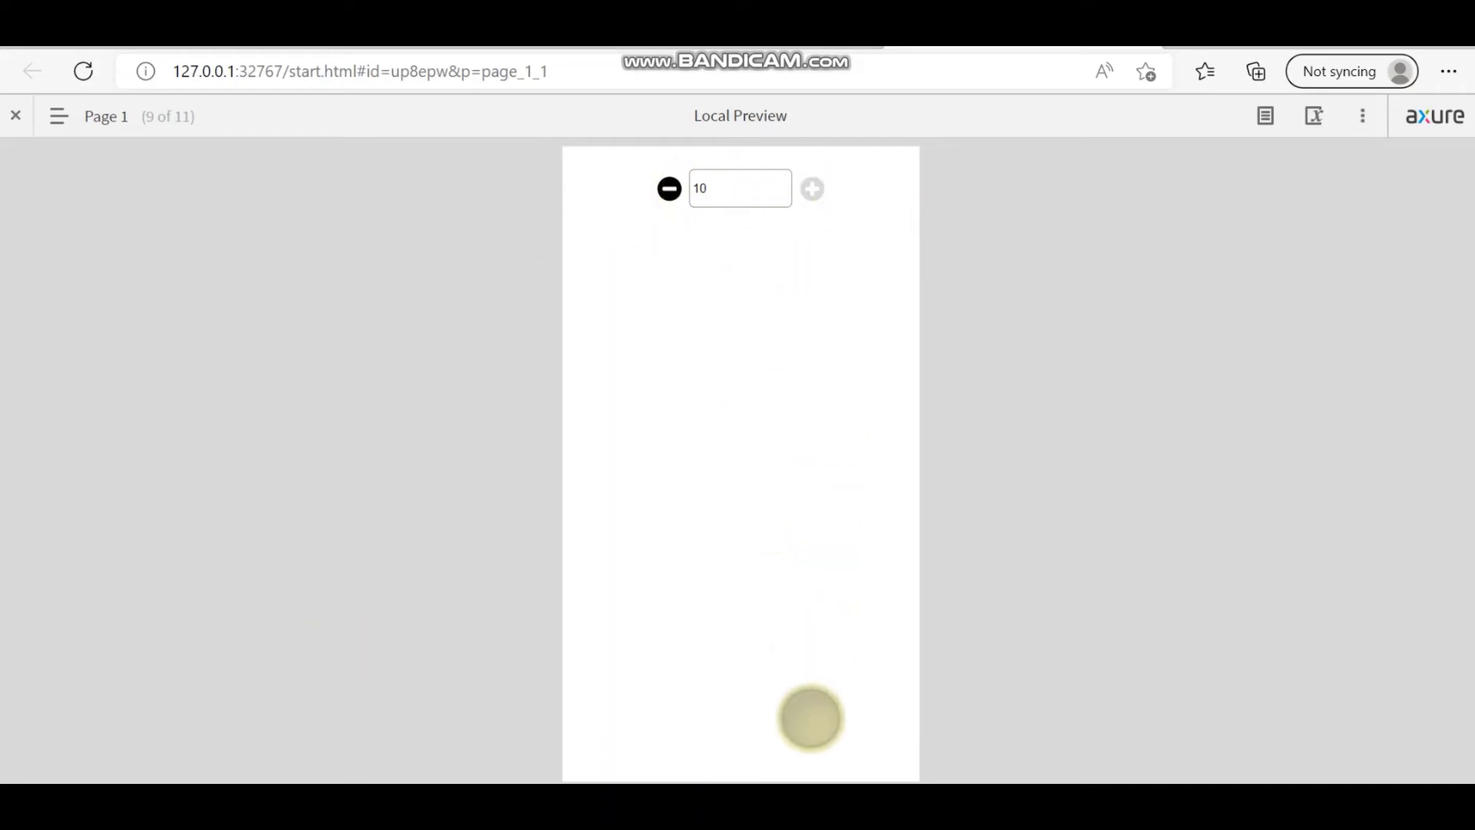
key(alt+Tab)
Step: Narrow the numbers field to fit 1000 and center its text
click(795, 487)
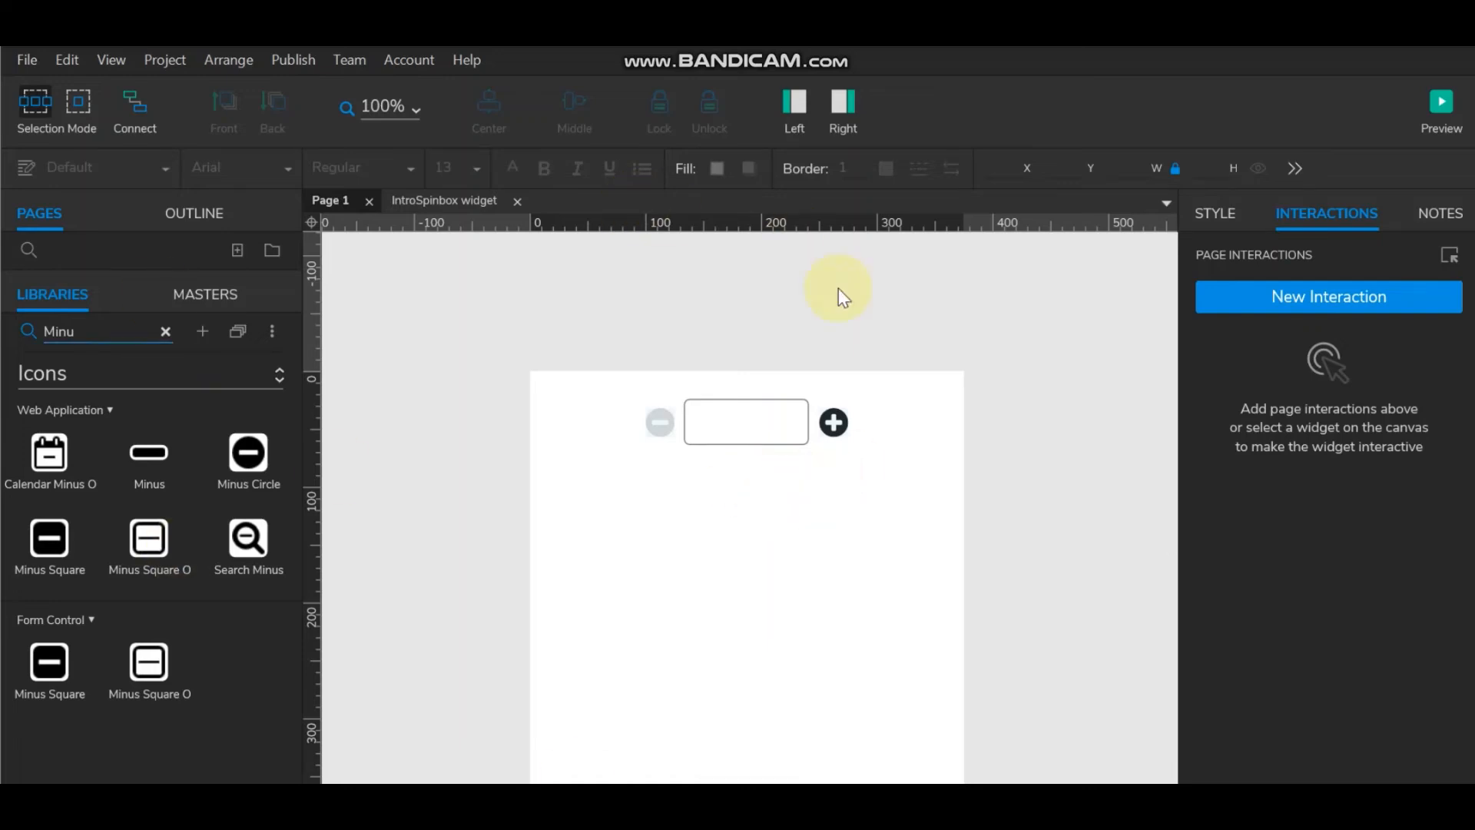
click(833, 422)
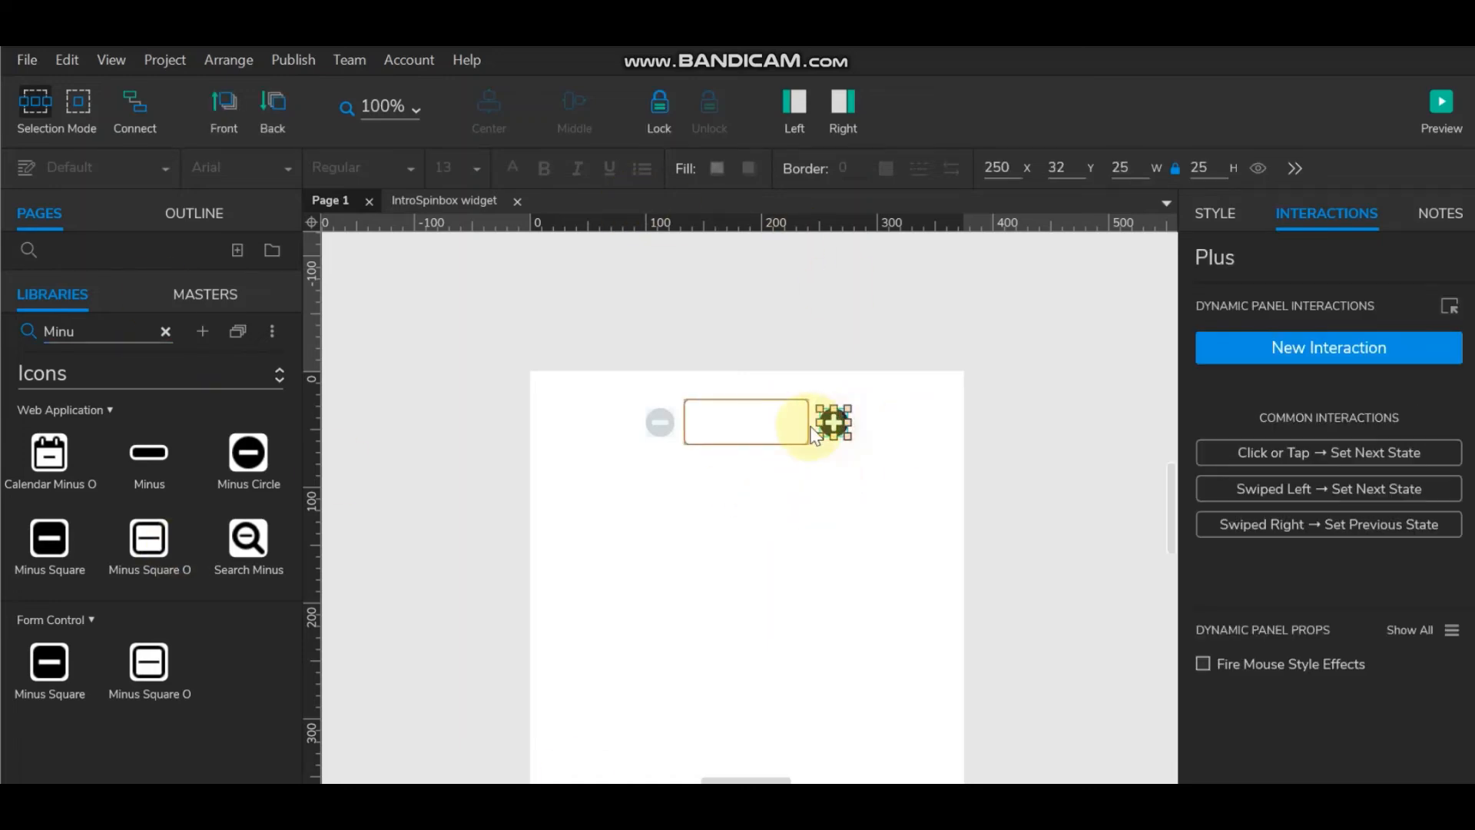
click(725, 422)
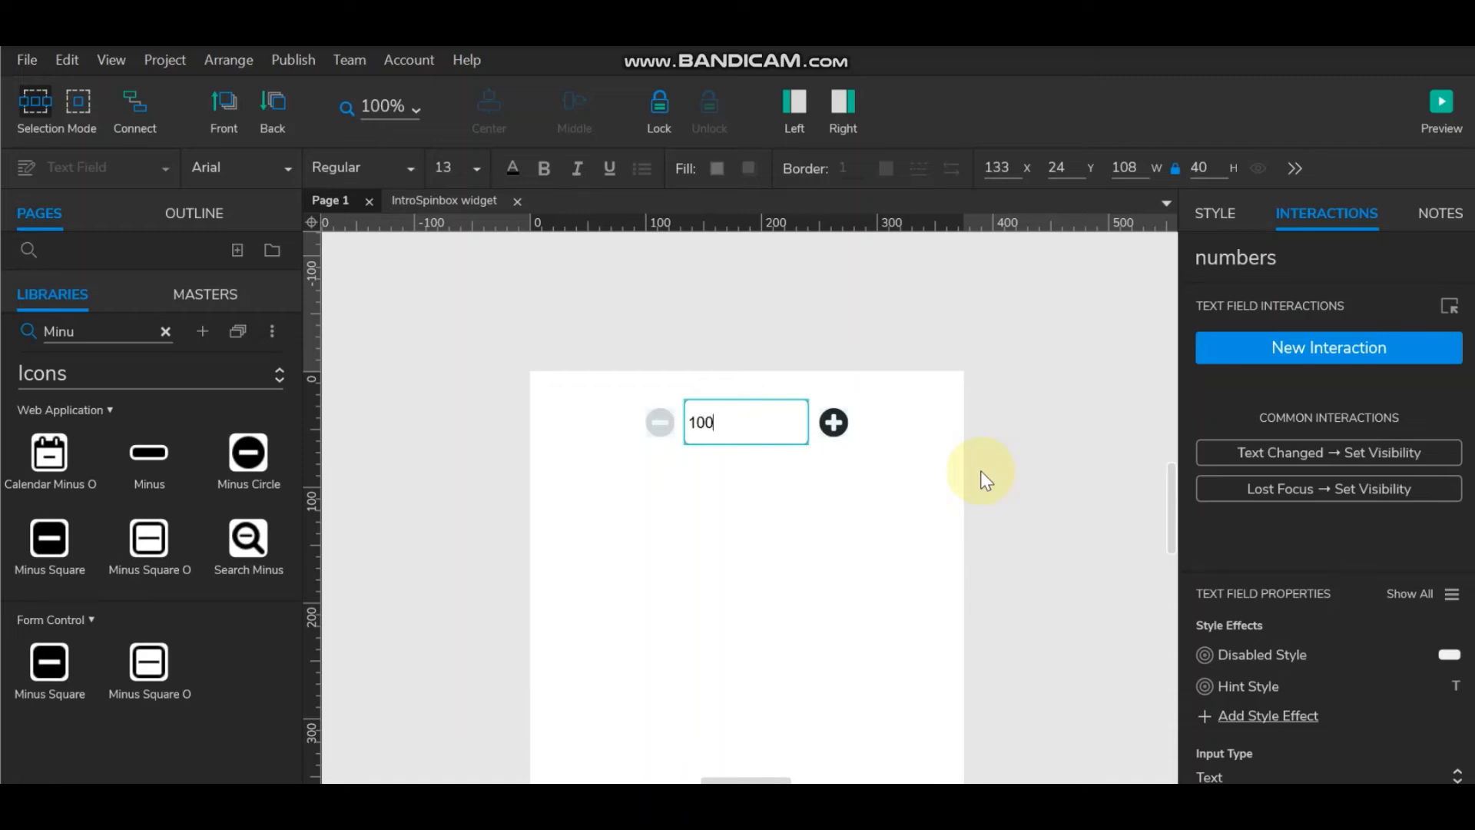
click(816, 480)
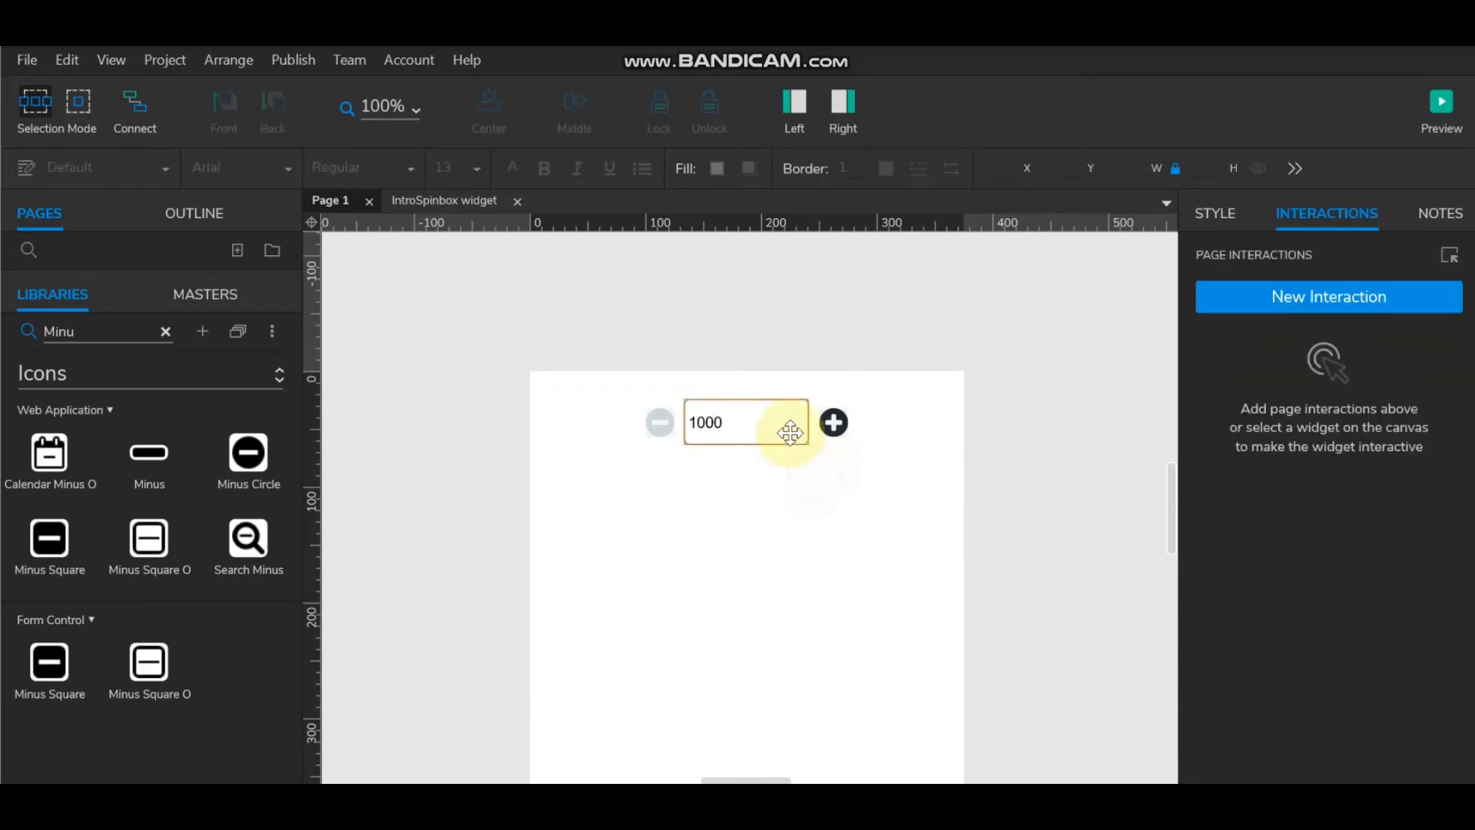
click(803, 434)
drag(809, 424, 736, 429)
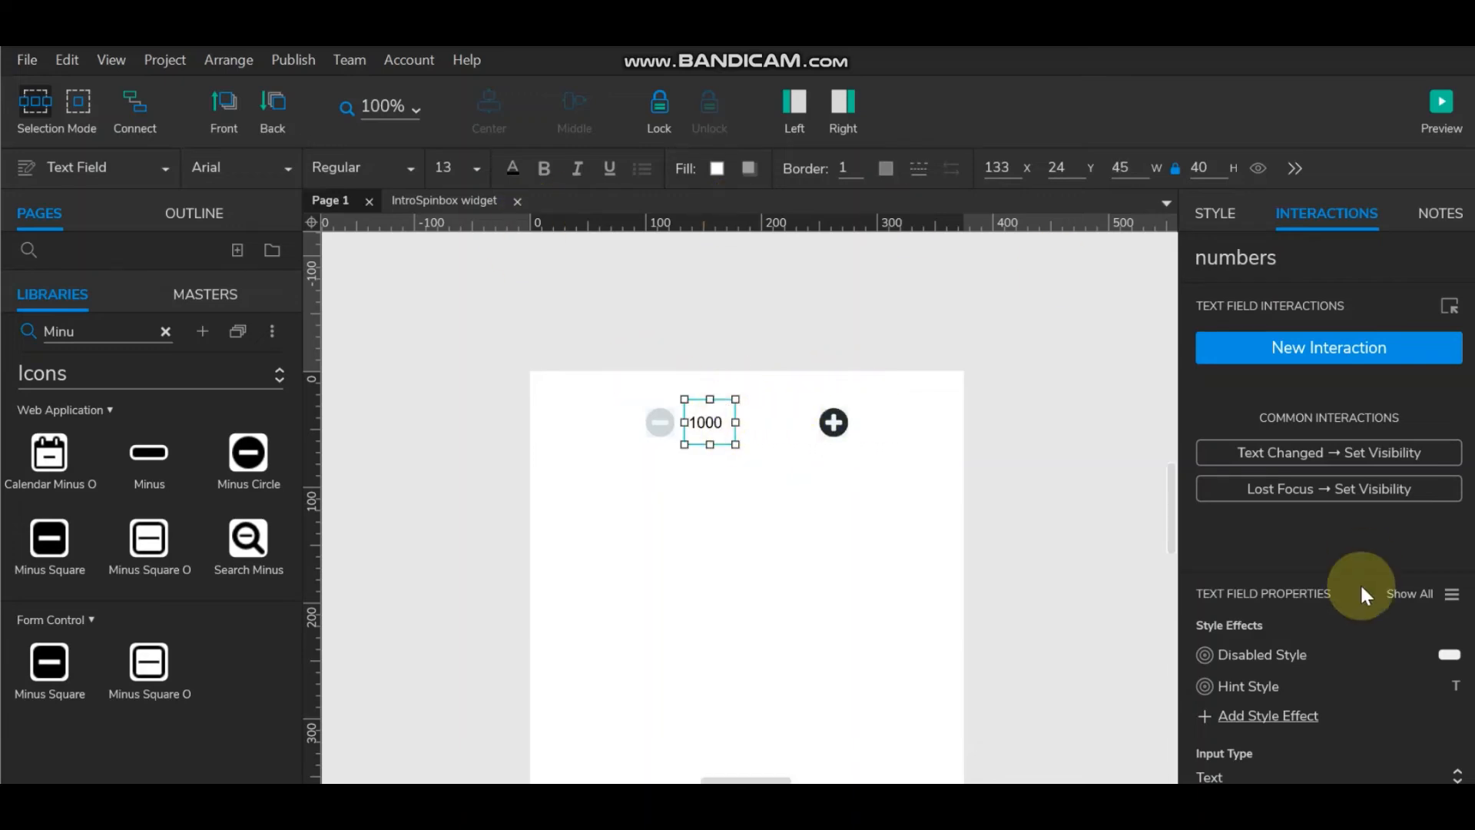
click(1218, 215)
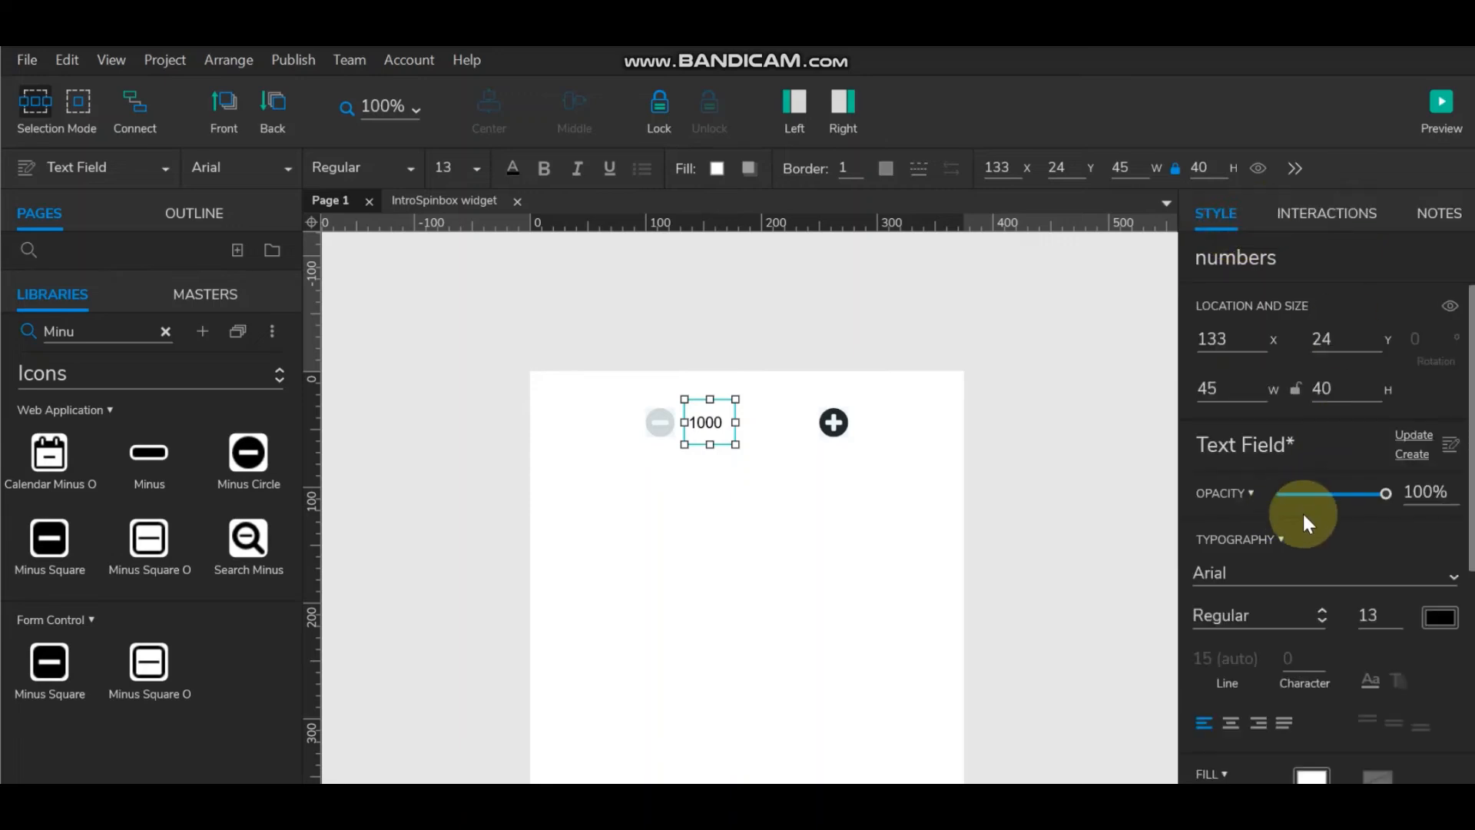
scroll(1303, 510, down, 2)
click(1231, 584)
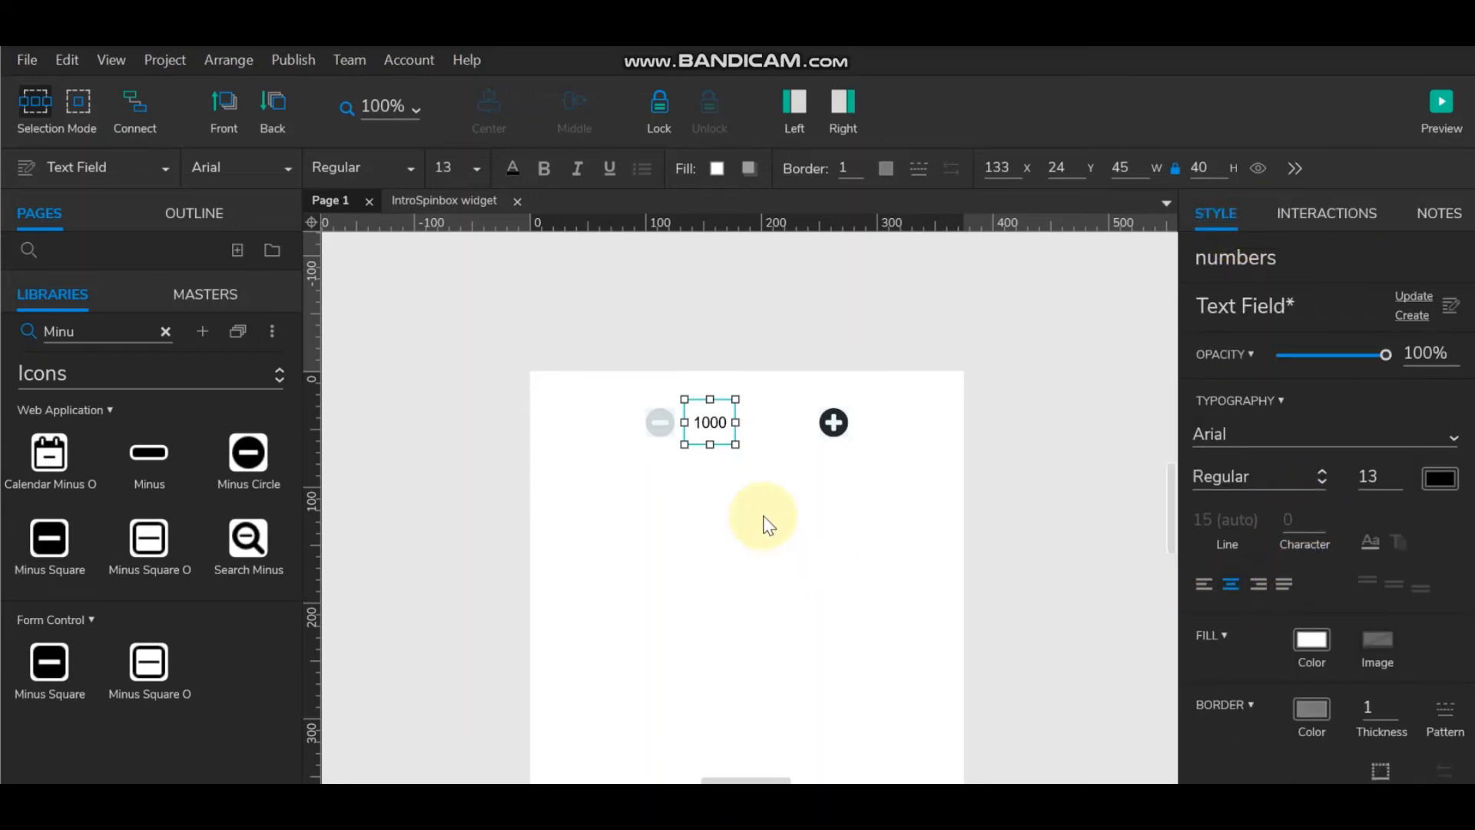
click(781, 495)
Step: Move the plus icon beside the field and middle-align both icons with the 1000 field
drag(840, 421, 772, 431)
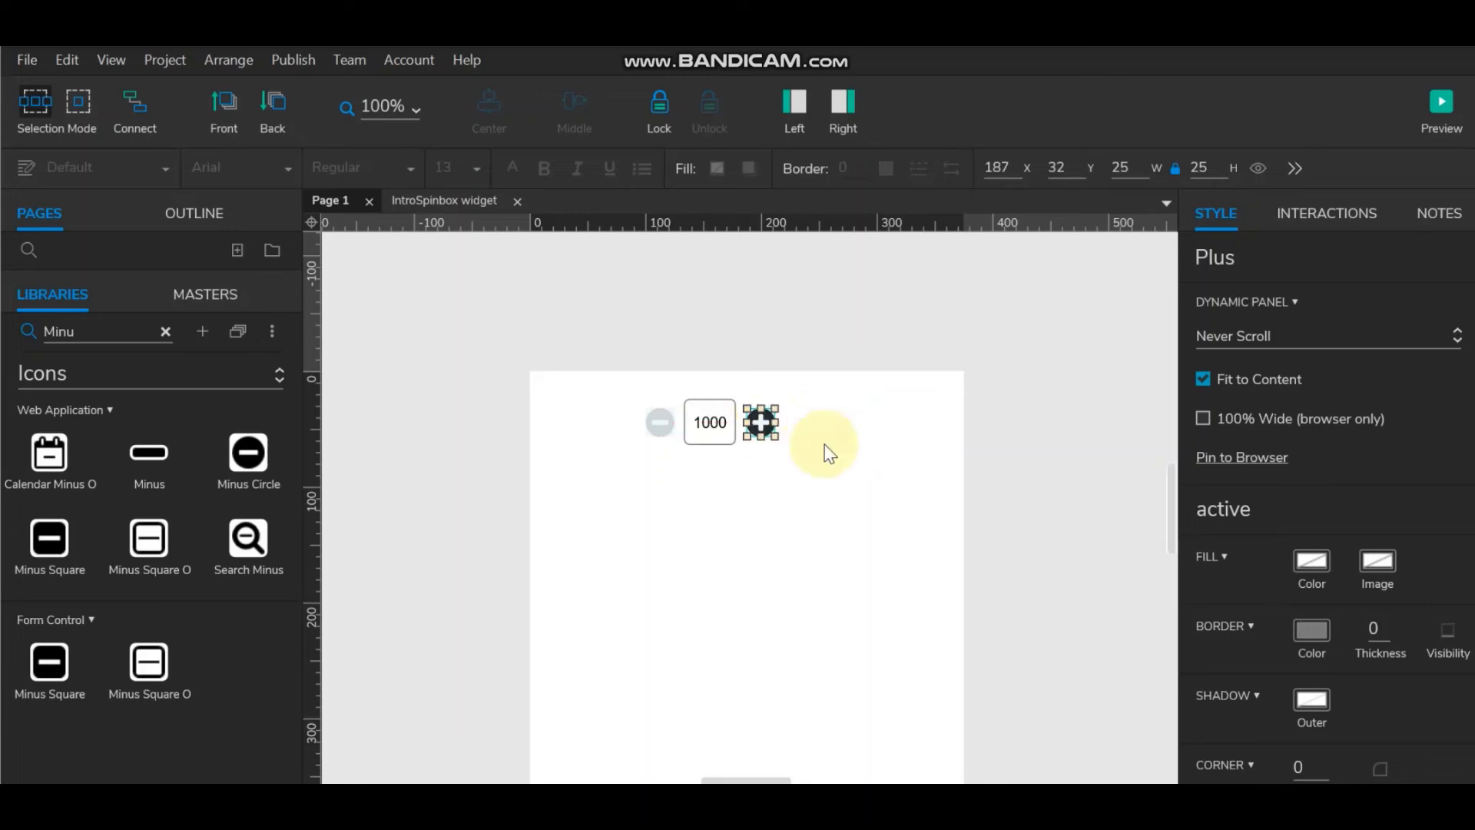
click(891, 435)
click(712, 435)
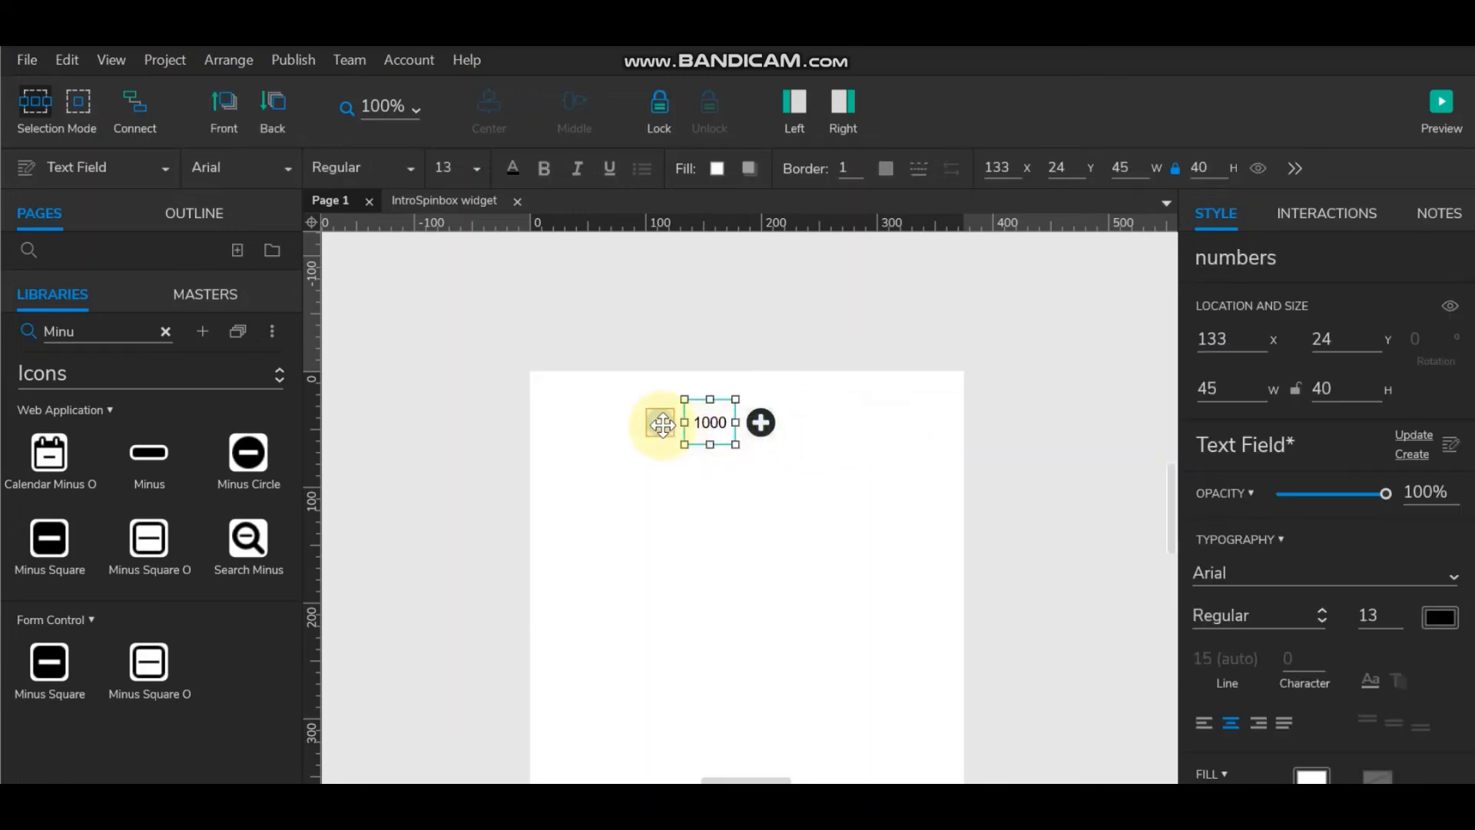
click(770, 425)
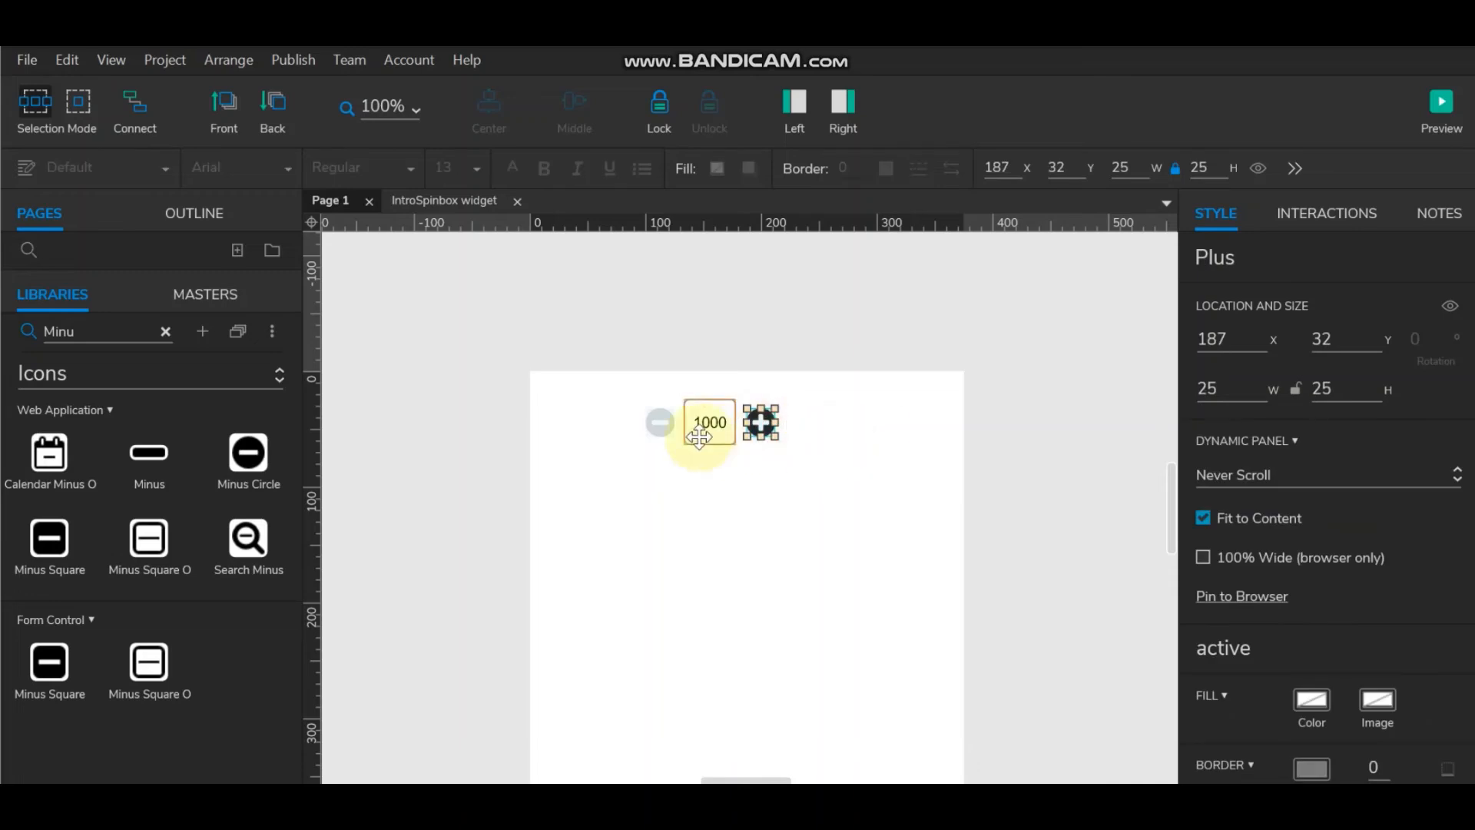
click(700, 436)
ctrl+click(764, 423)
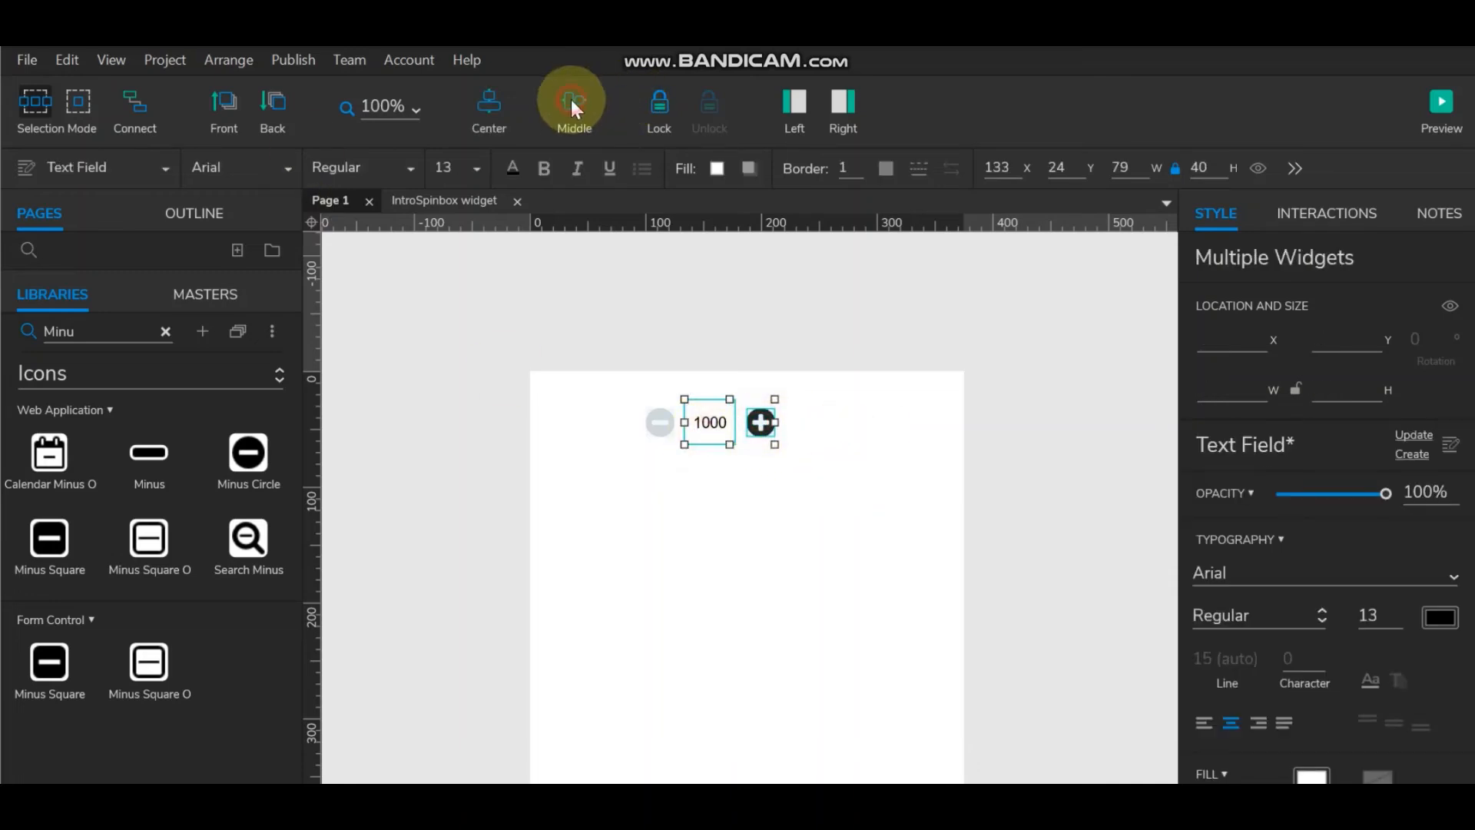
click(882, 397)
click(708, 422)
ctrl+click(659, 422)
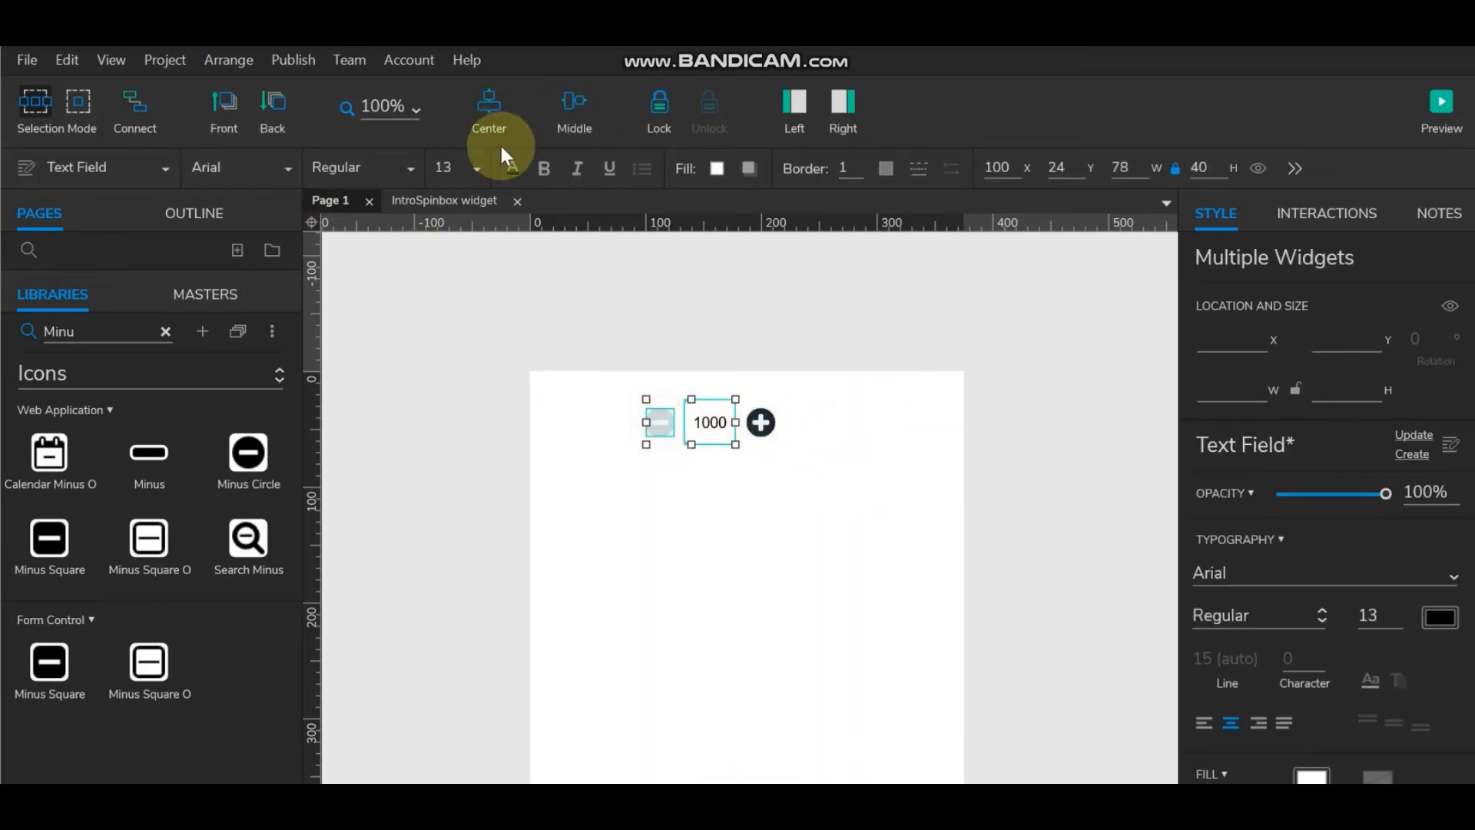
click(869, 488)
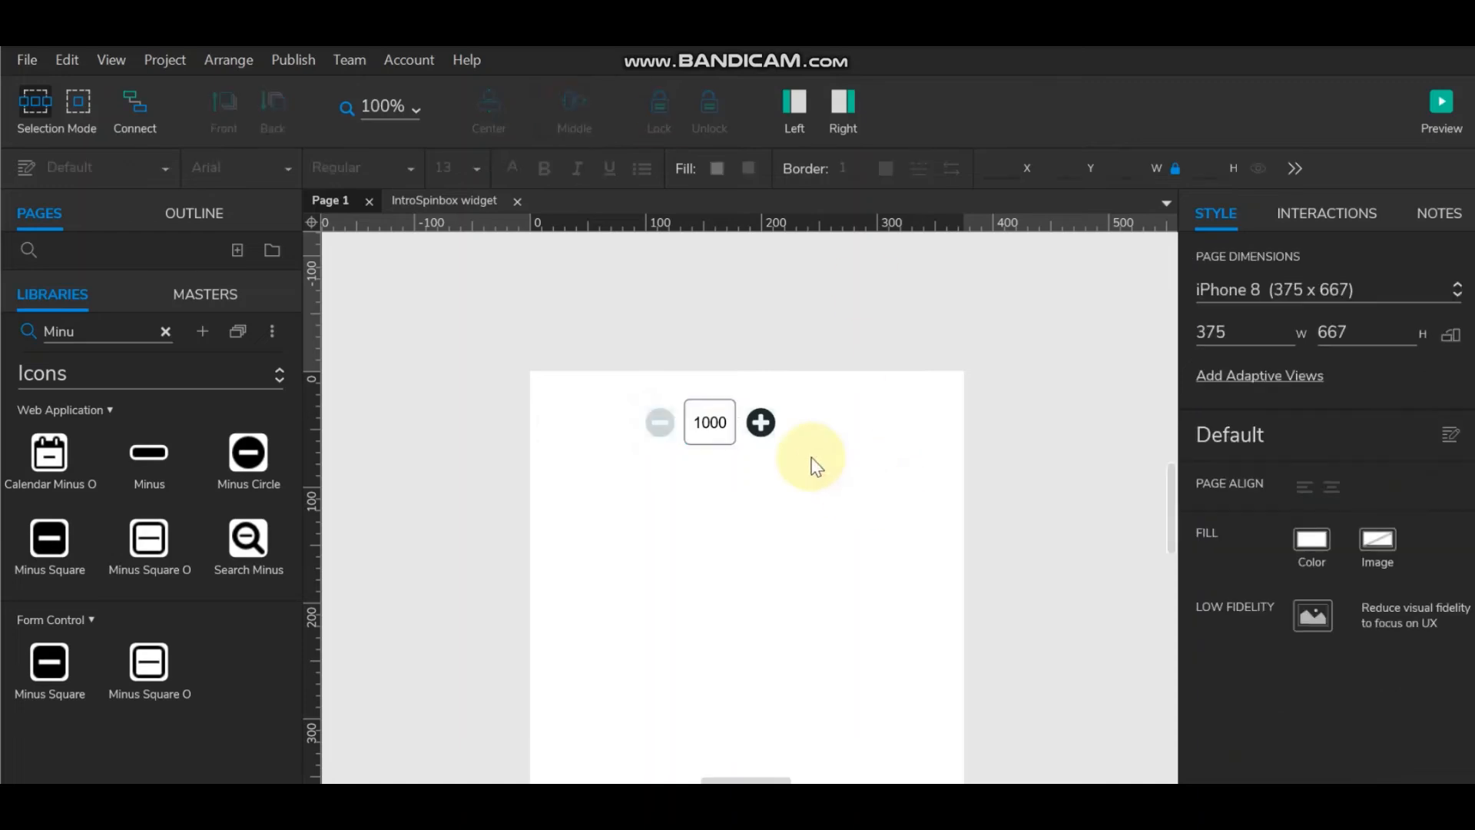
double_click(761, 422)
Step: Fill the plus icon in the Plus panel's active state blue
click(760, 423)
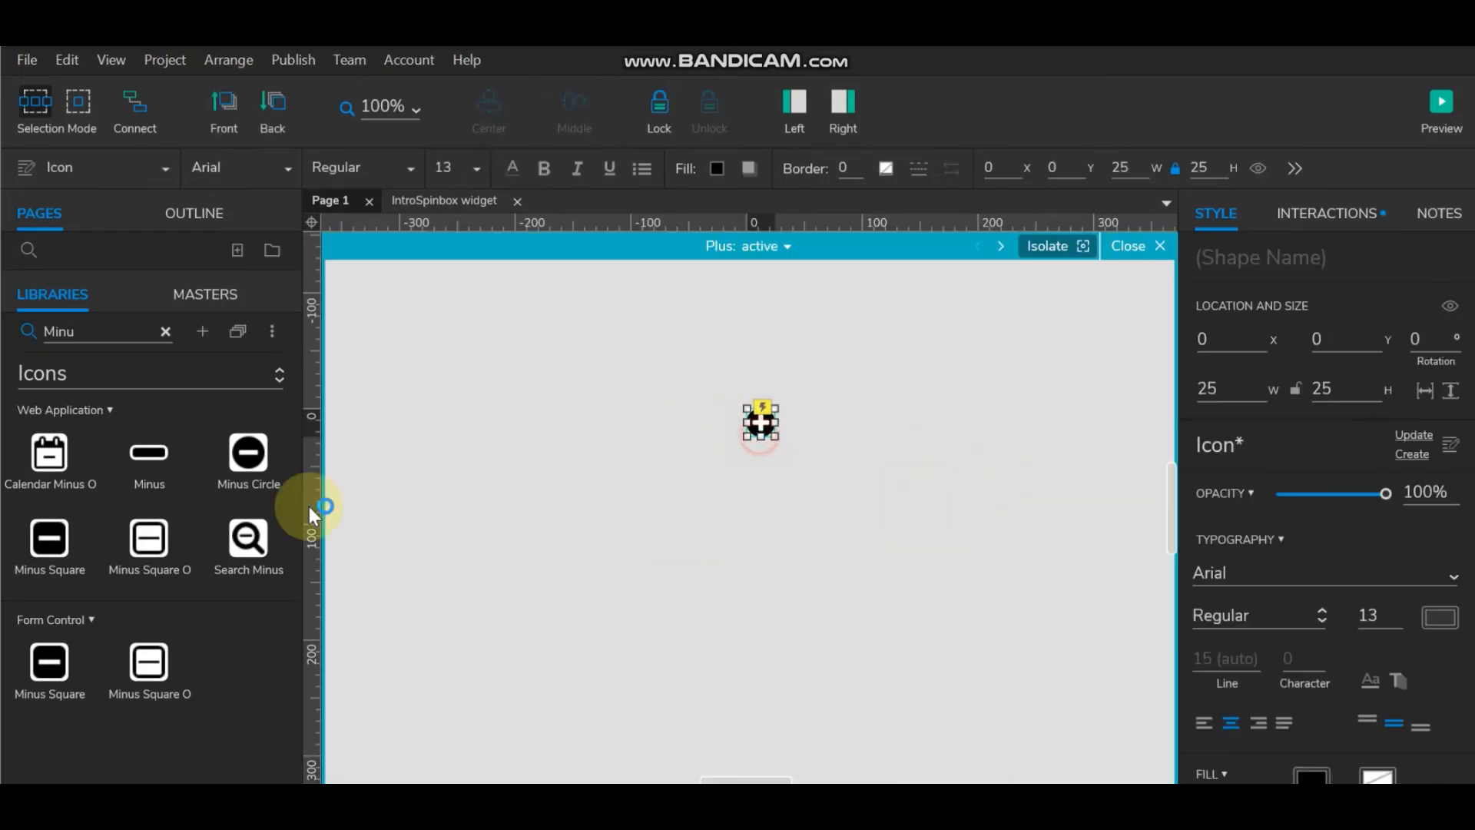
click(717, 167)
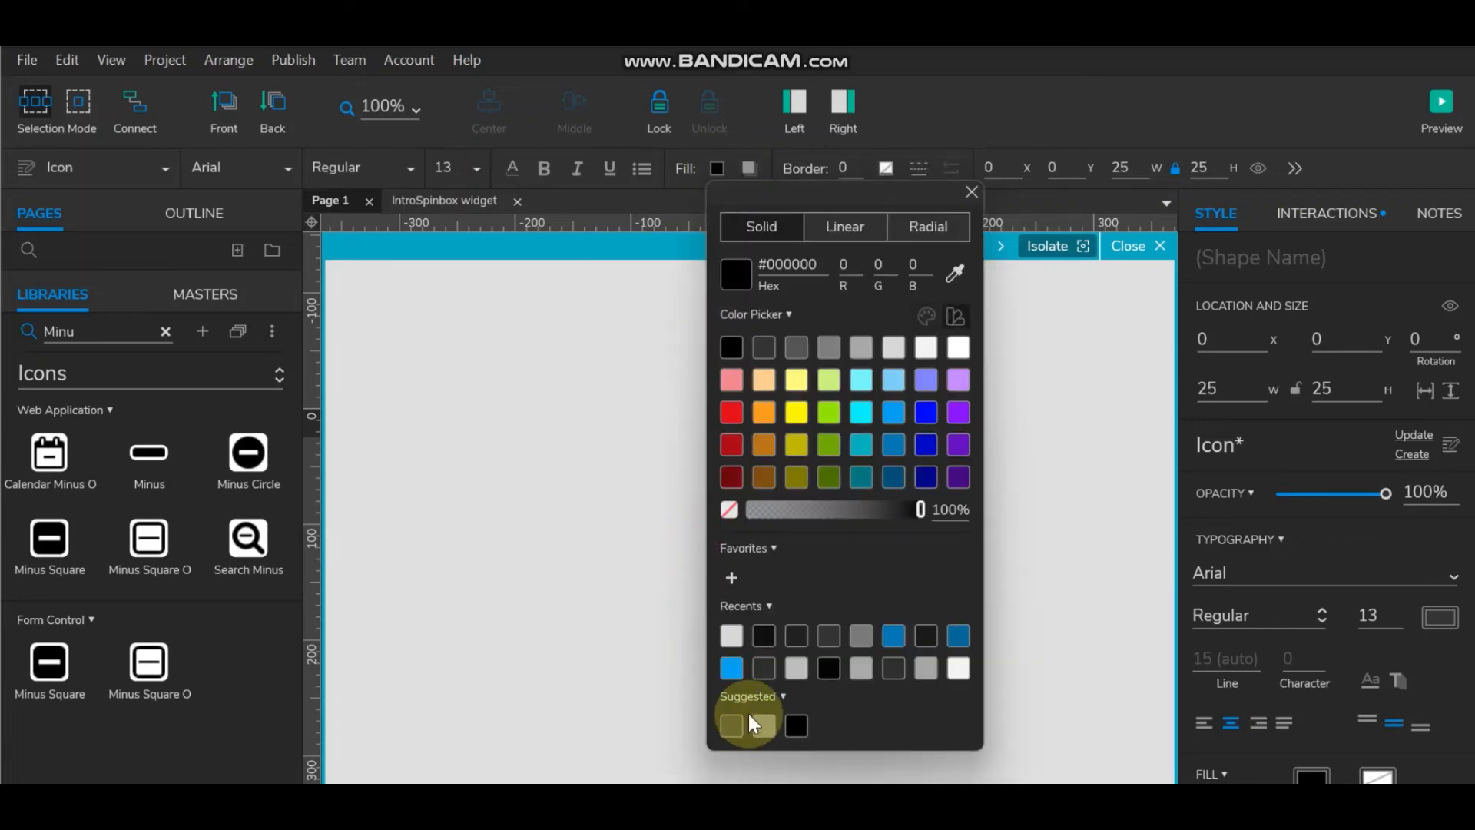
click(731, 667)
click(431, 416)
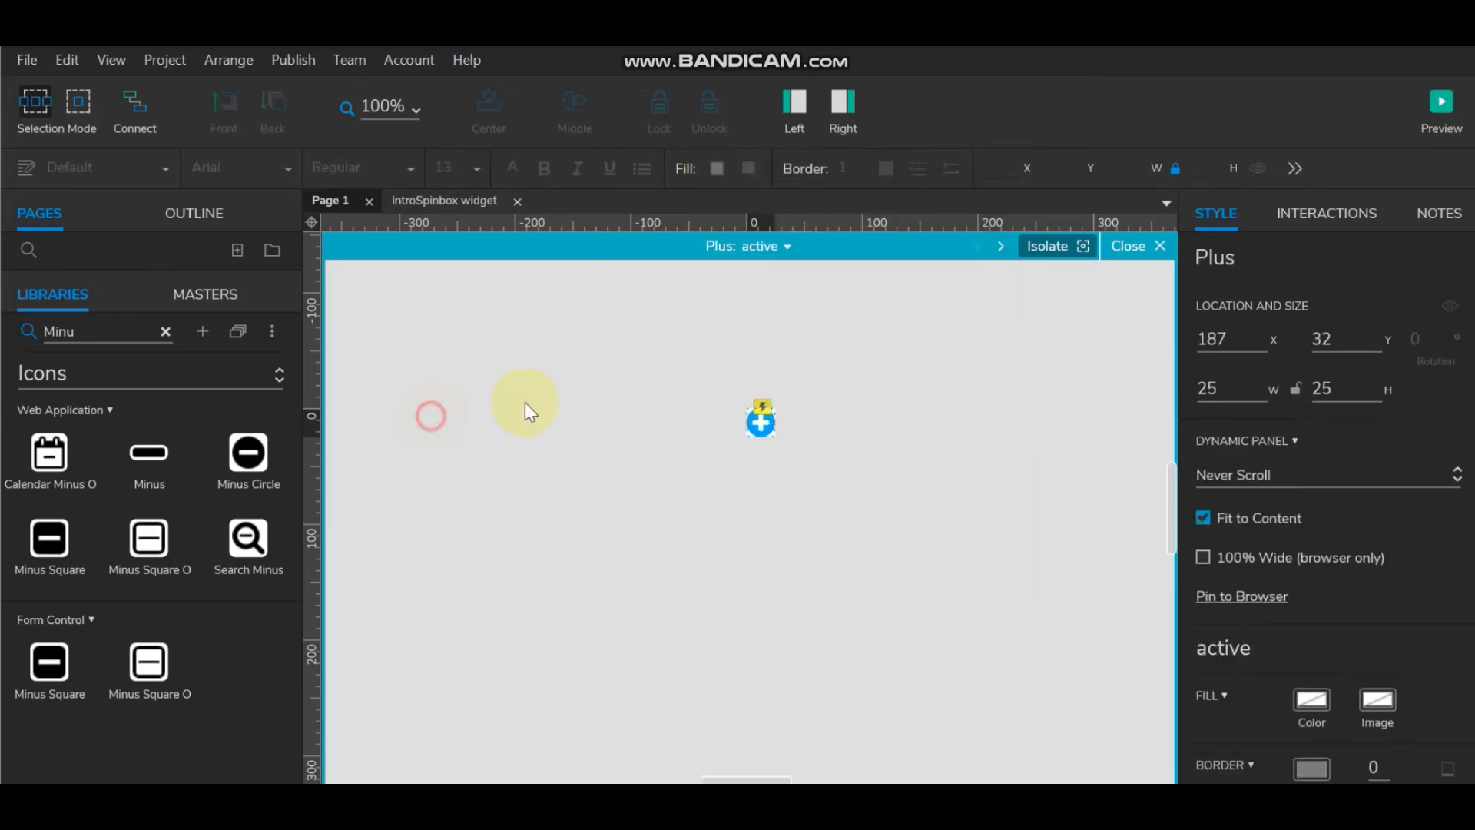
click(1160, 246)
Step: Fill the minus icon in the Minius panel's active state blue
double_click(659, 422)
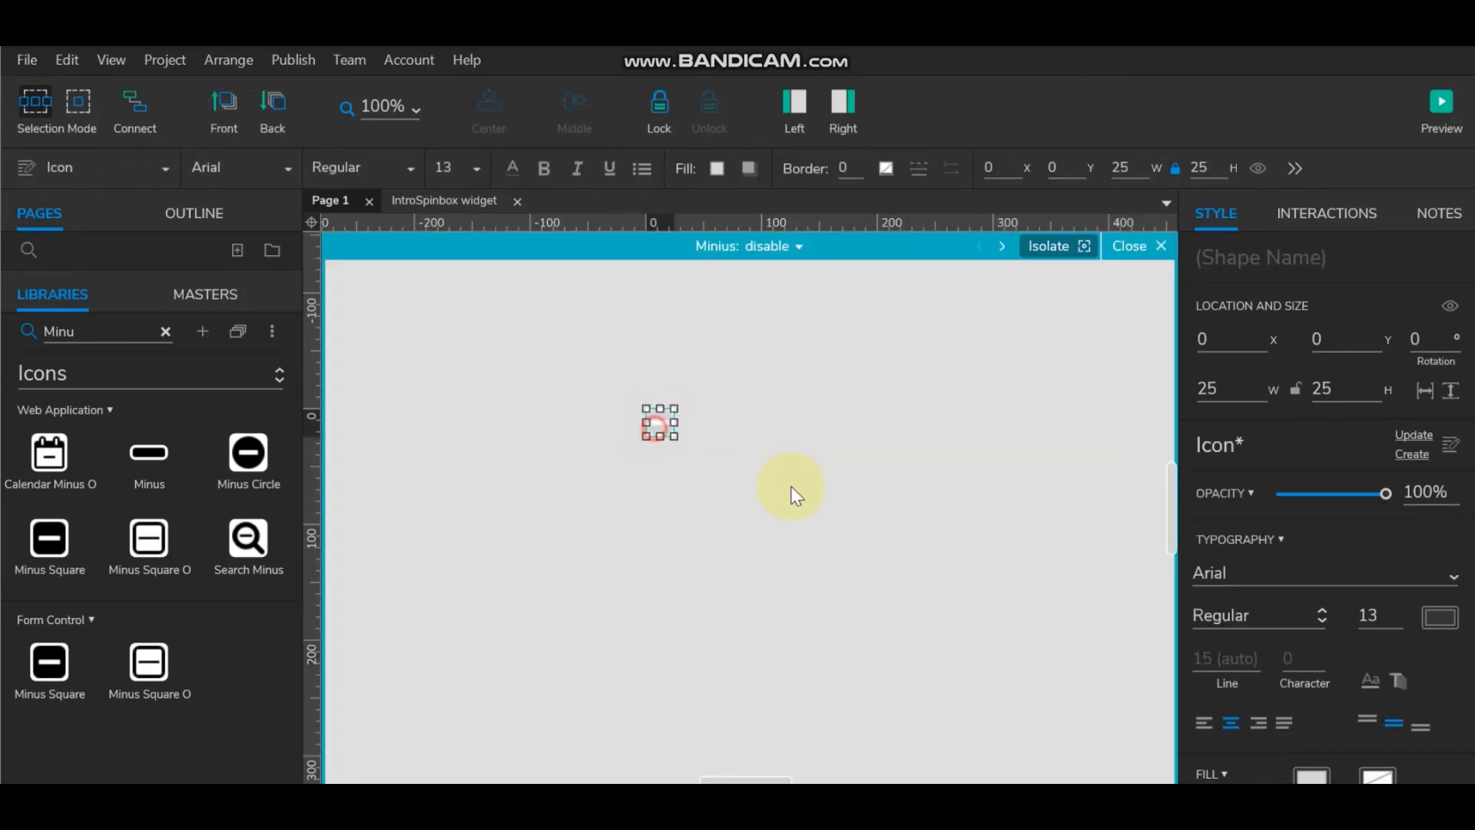
click(813, 251)
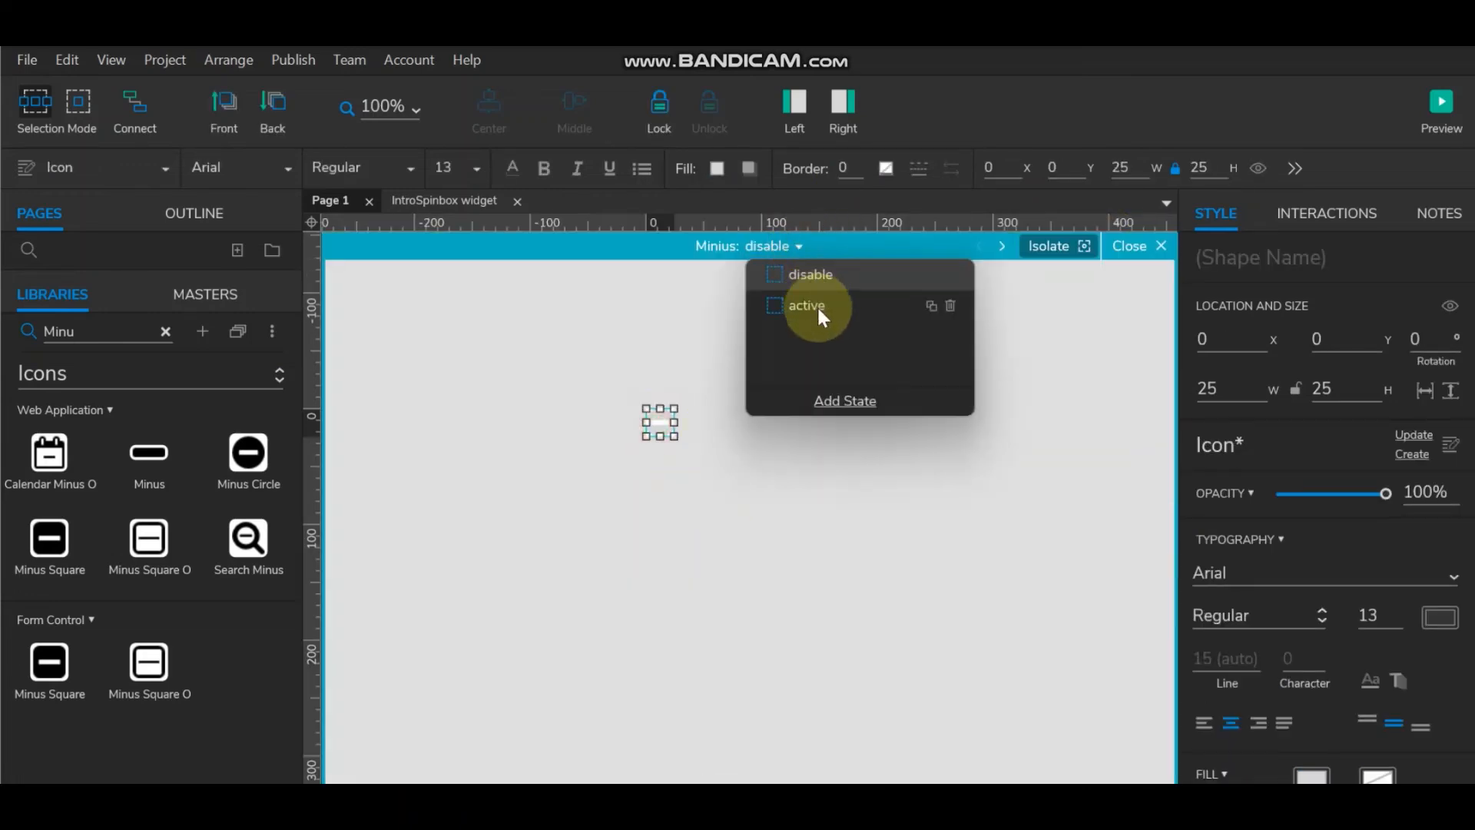
click(818, 306)
click(666, 425)
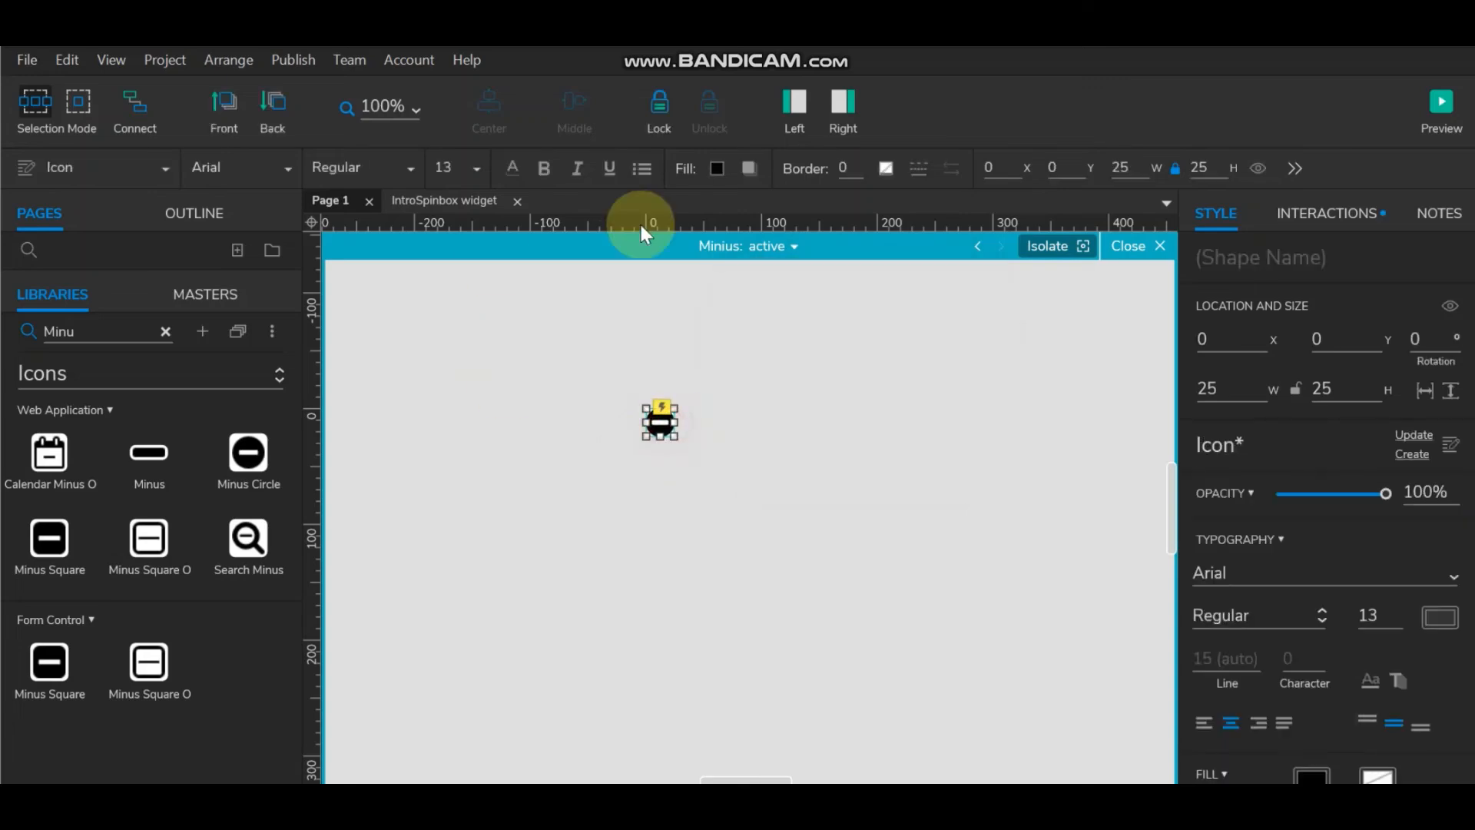
click(717, 168)
click(733, 635)
click(593, 545)
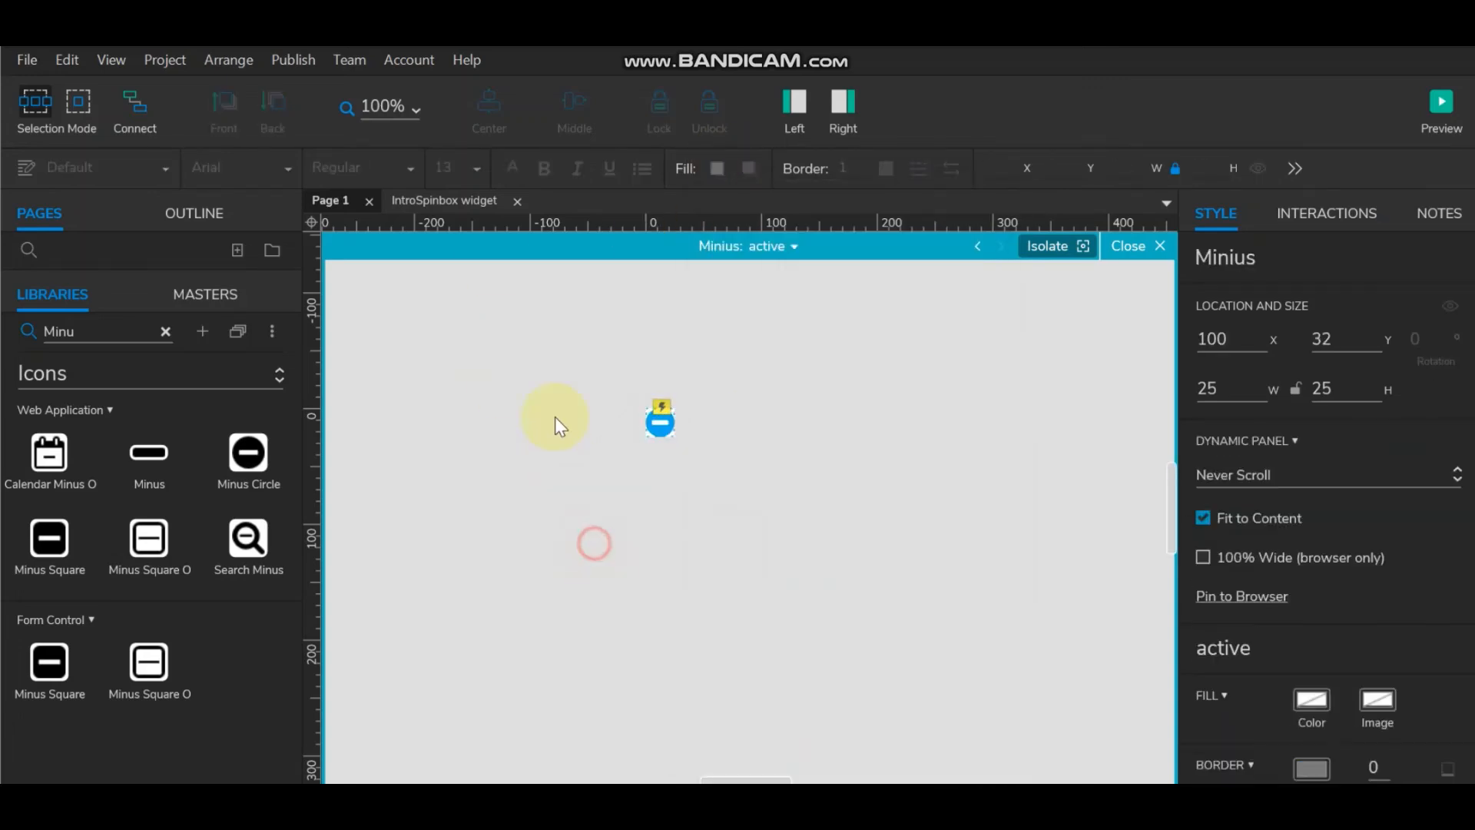
click(1155, 246)
Step: Check the plus icon and 1000 field, then preview the prototype in the browser
click(882, 484)
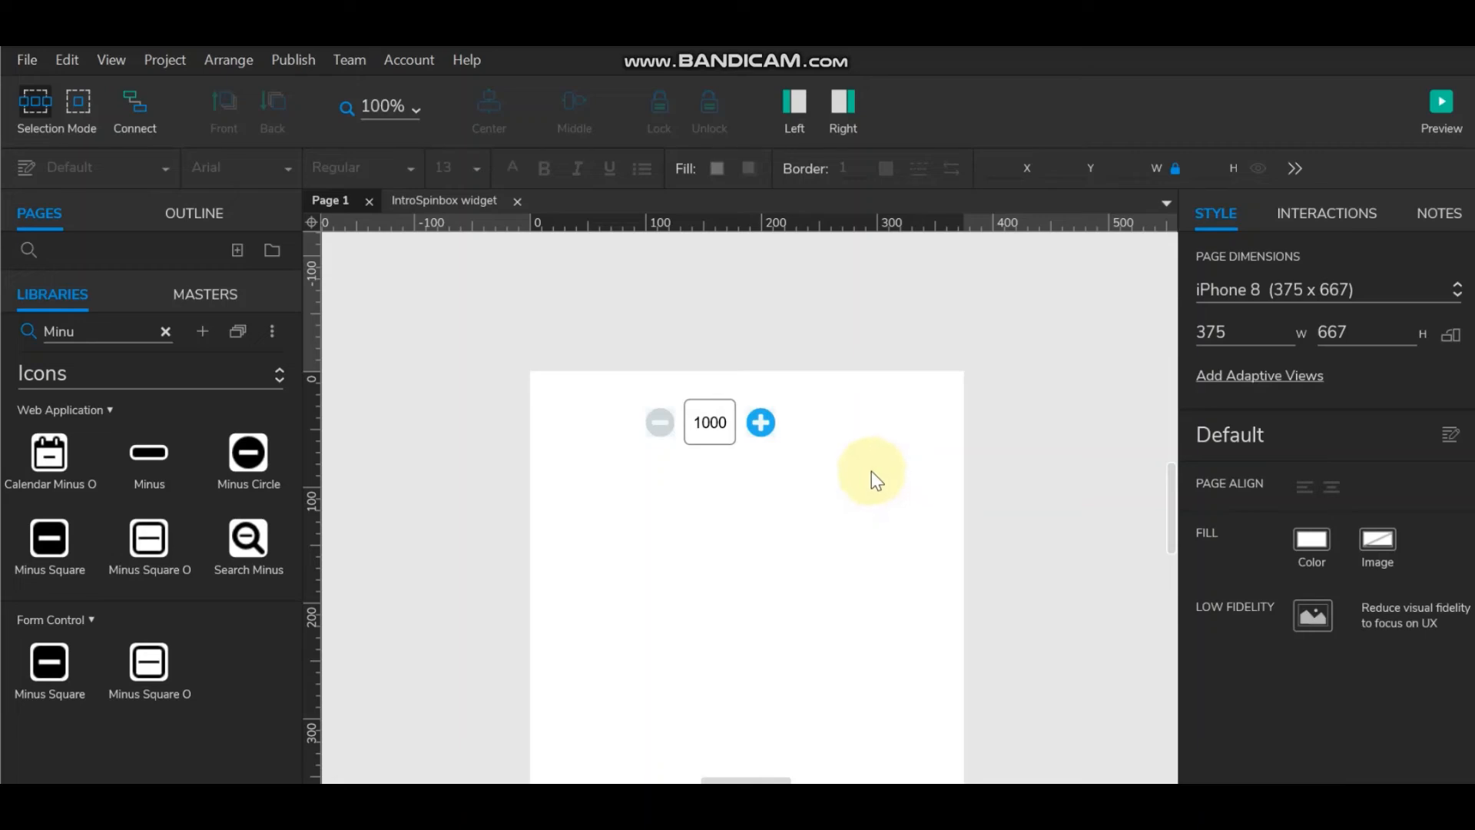
click(771, 421)
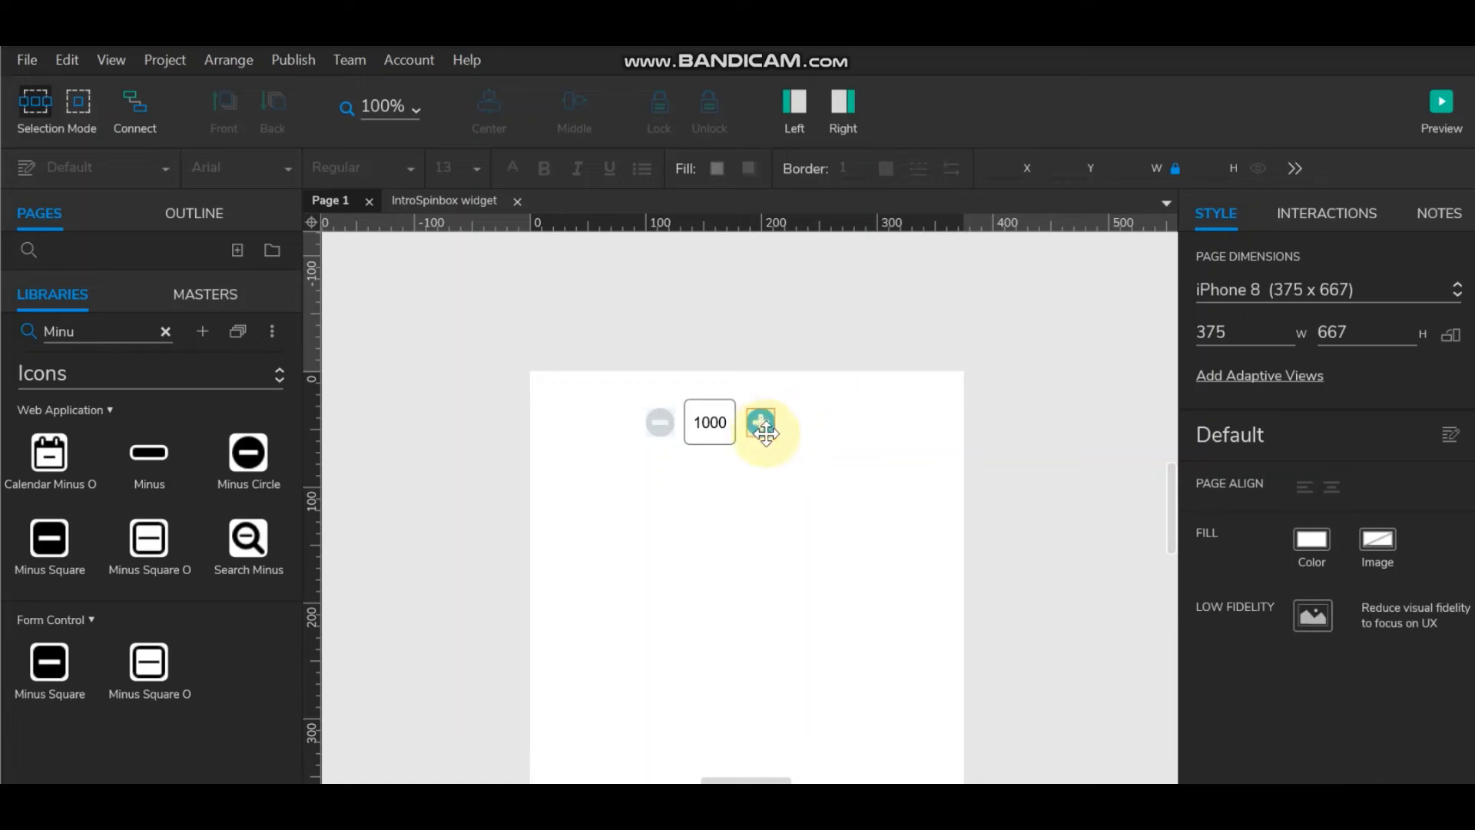
click(703, 426)
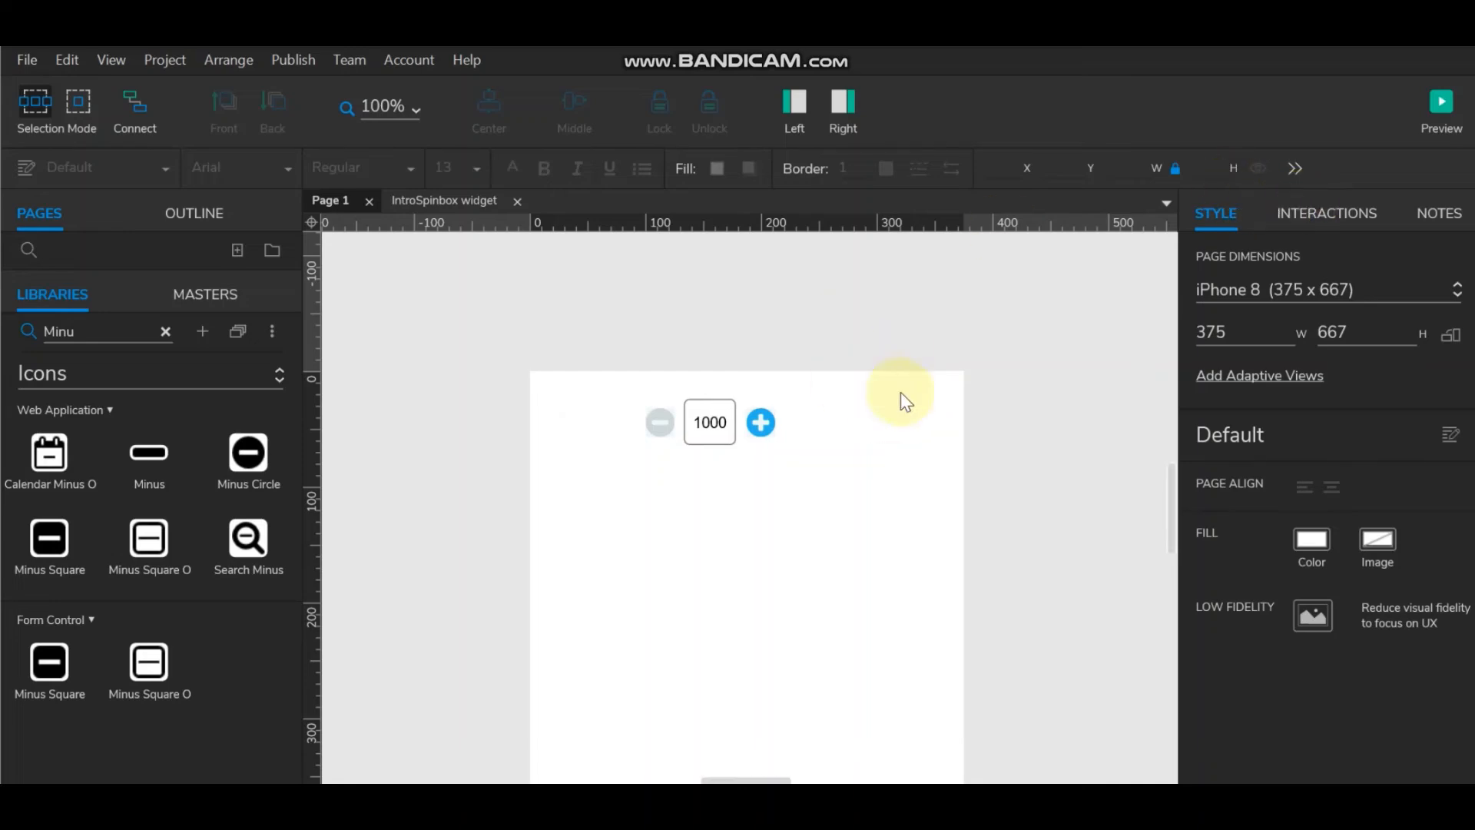
click(706, 422)
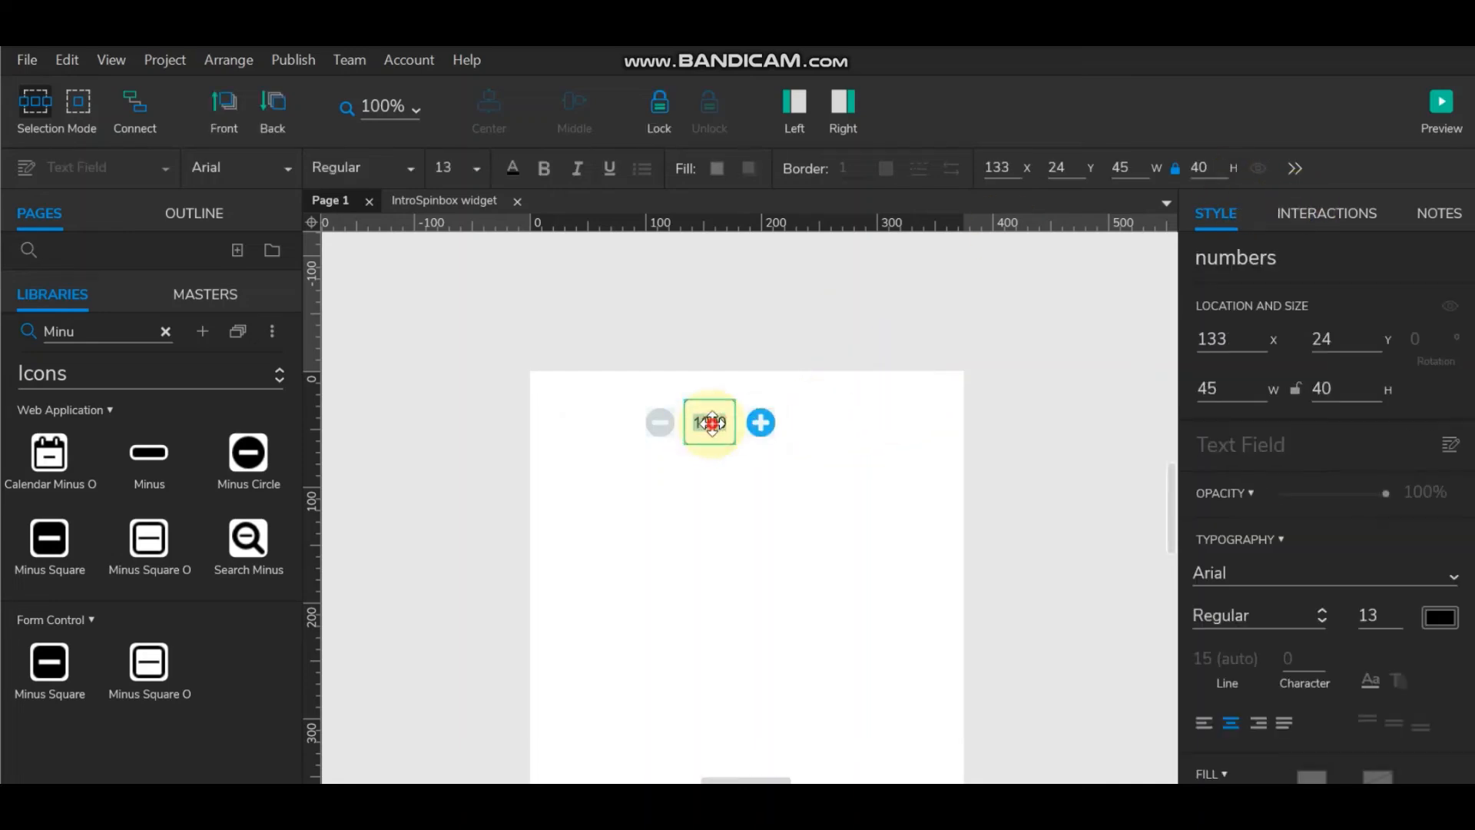
click(836, 426)
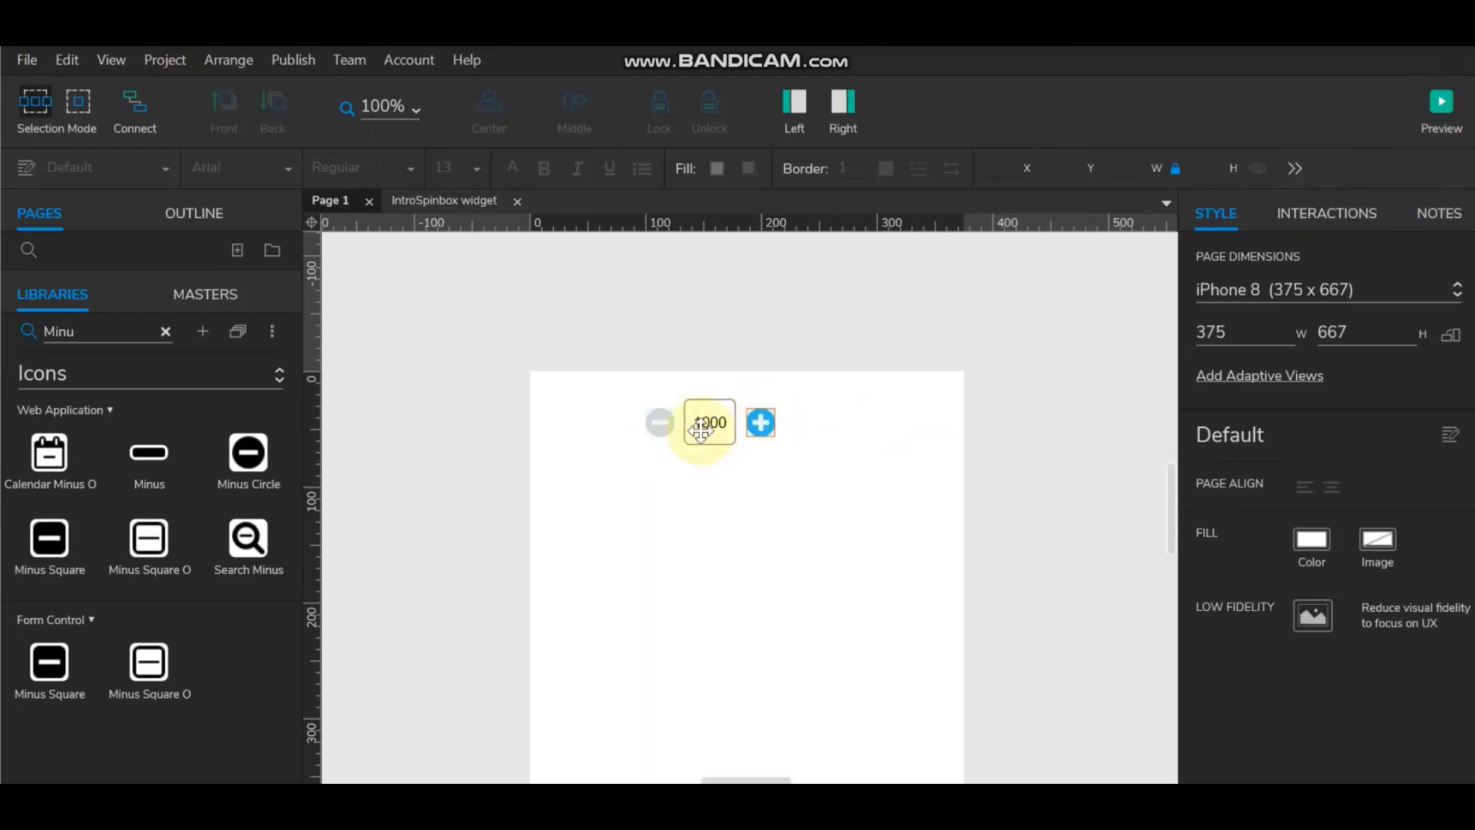
click(1441, 104)
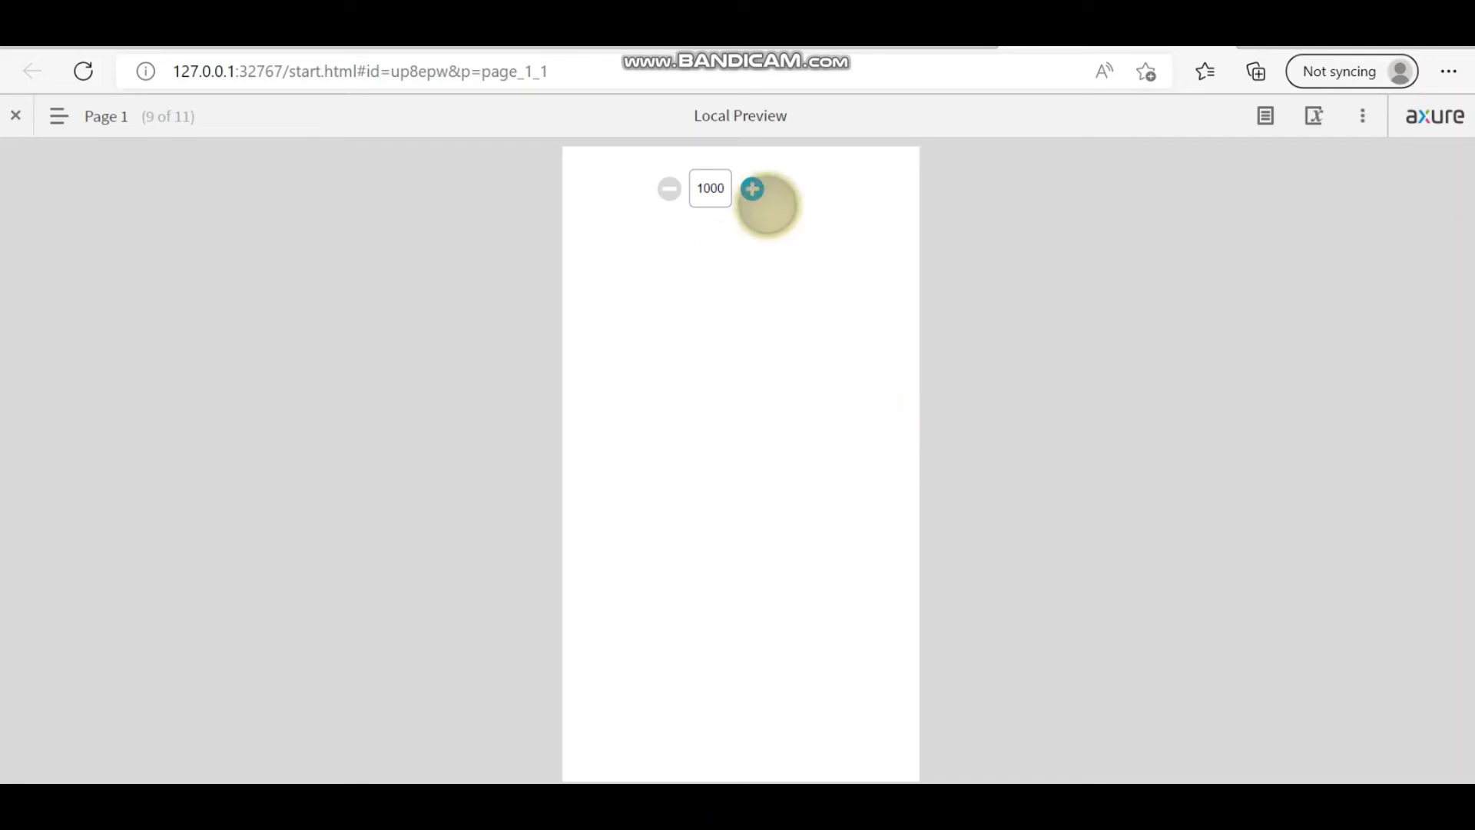
Step: Step the value up from 1000 with repeated plus clicks in the preview
click(753, 189)
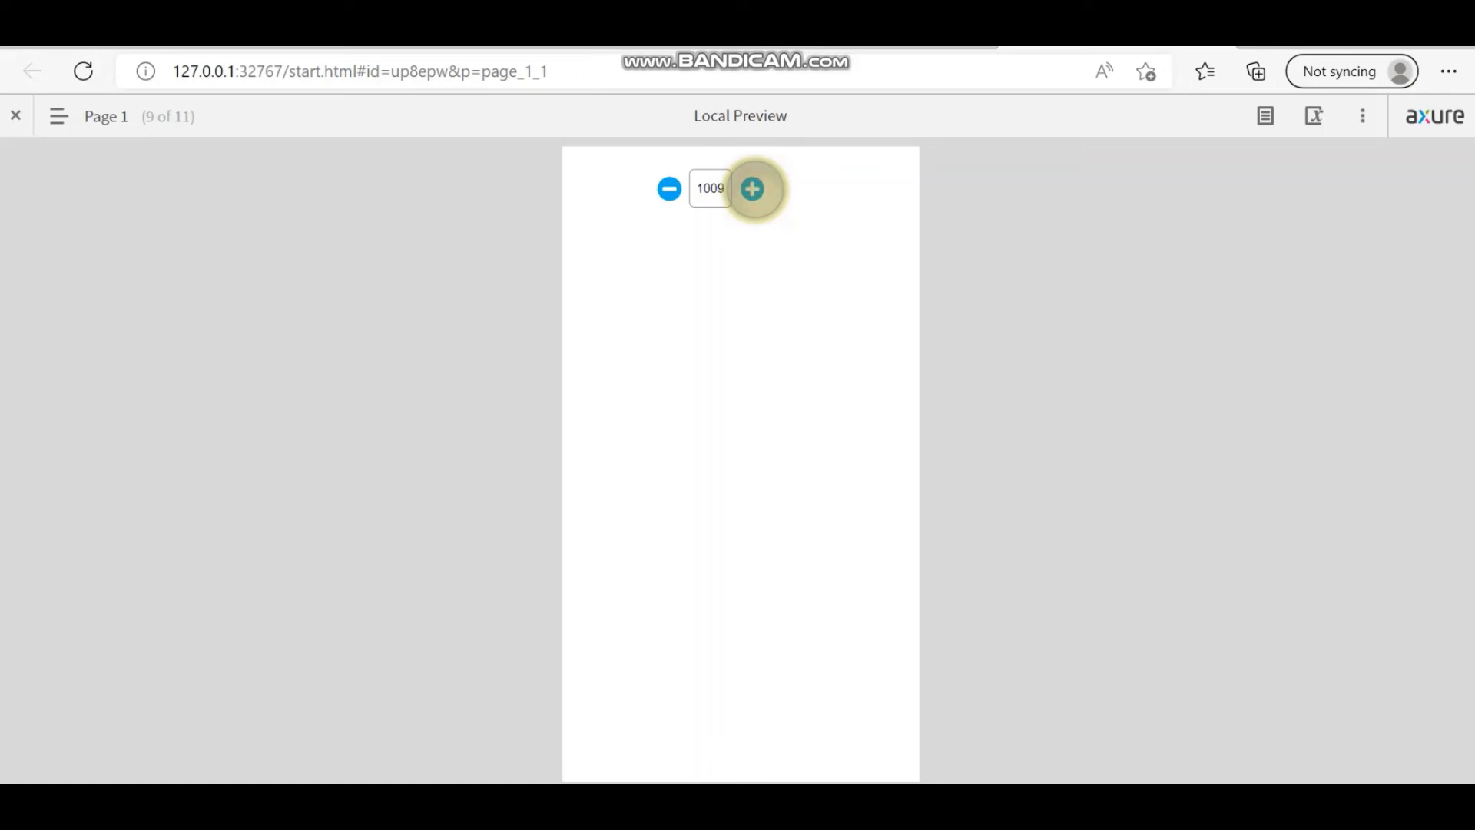
click(753, 189)
click(753, 189)
click(753, 189)
click(753, 189)
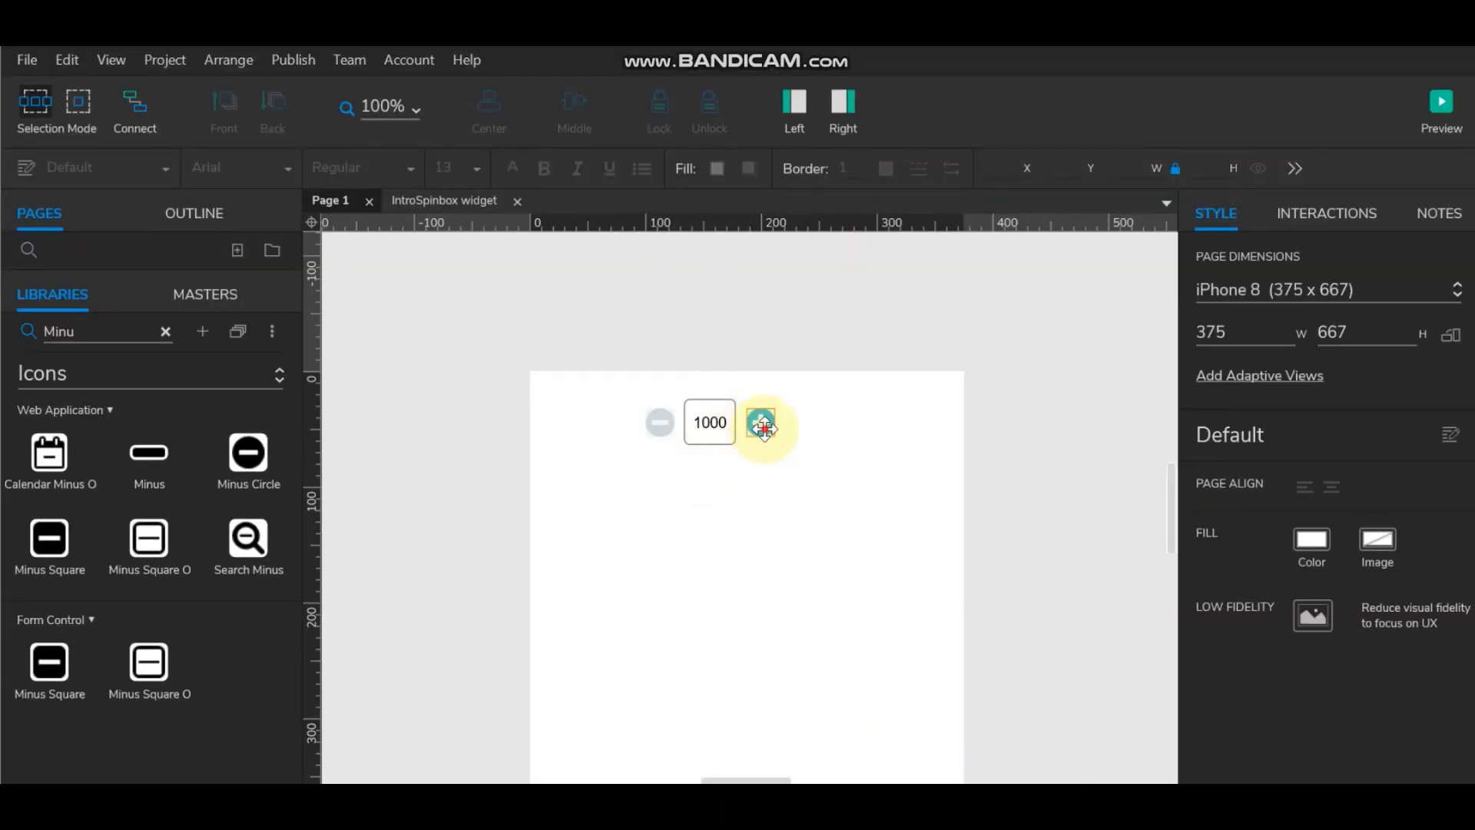
Step: Inspect the plus icon's Click or Tap cases and limit condition, then preview again
double_click(762, 425)
click(759, 421)
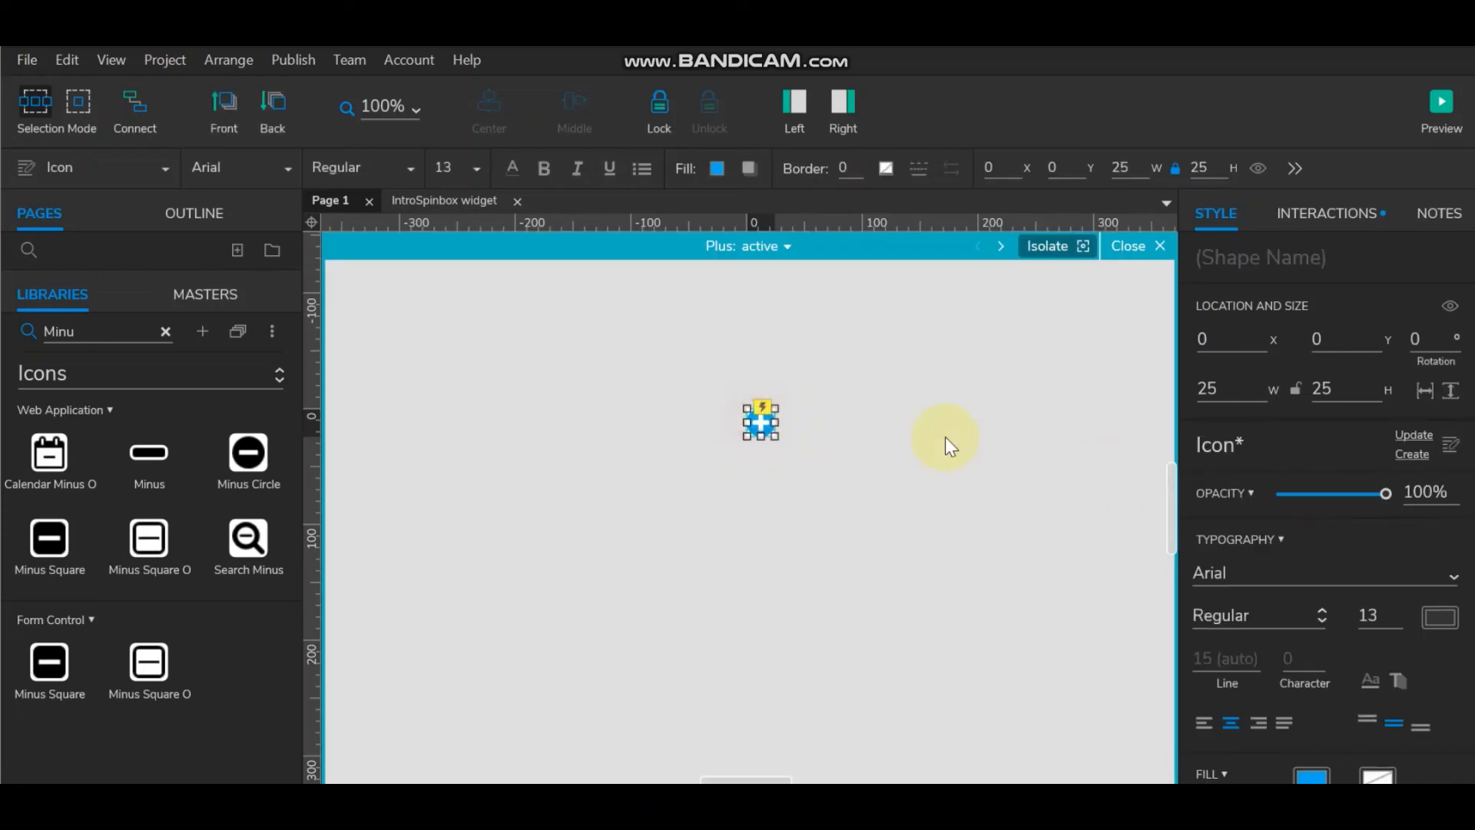
click(1331, 213)
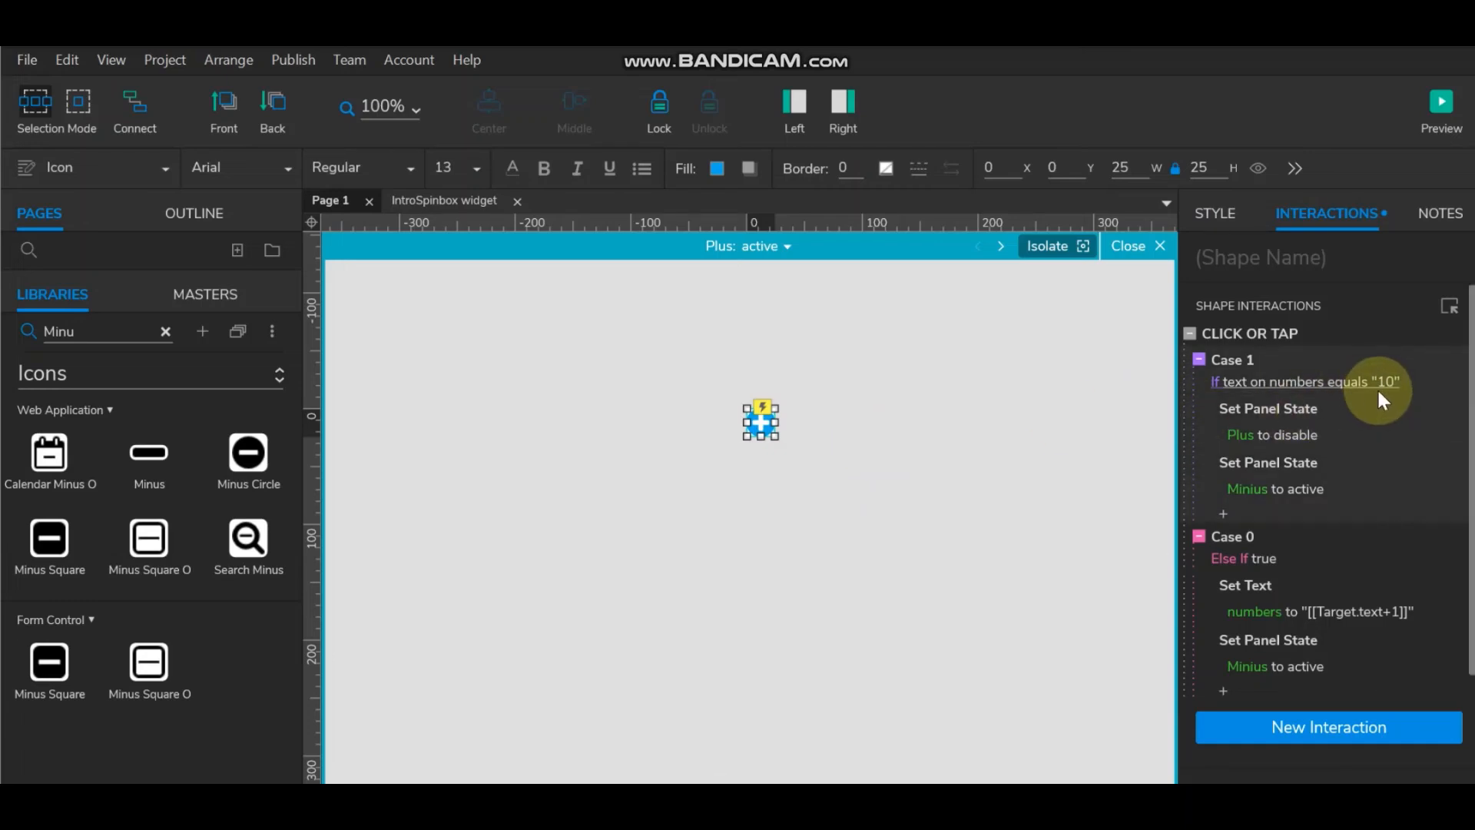
click(1149, 248)
click(833, 428)
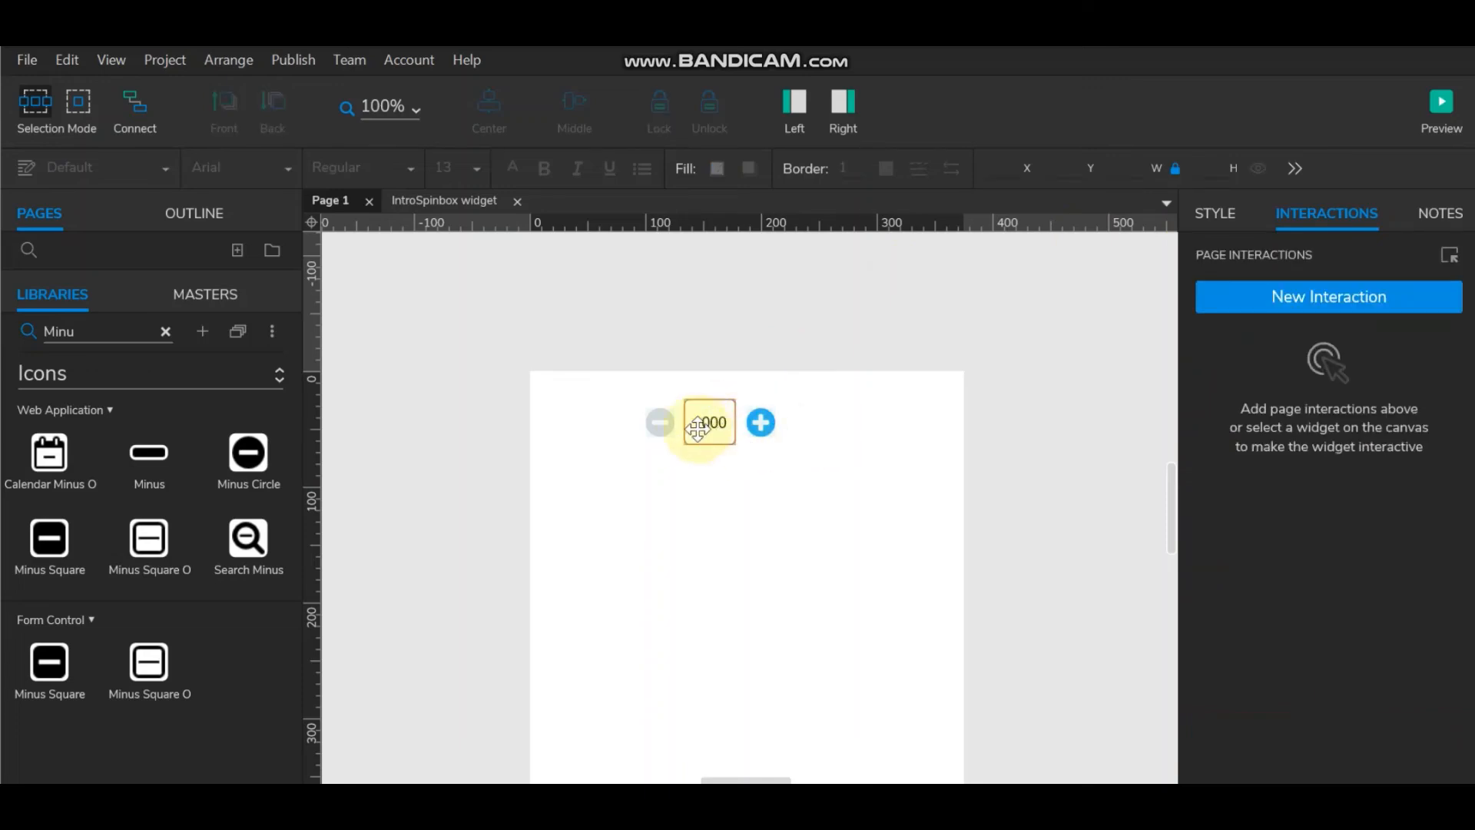
click(1441, 106)
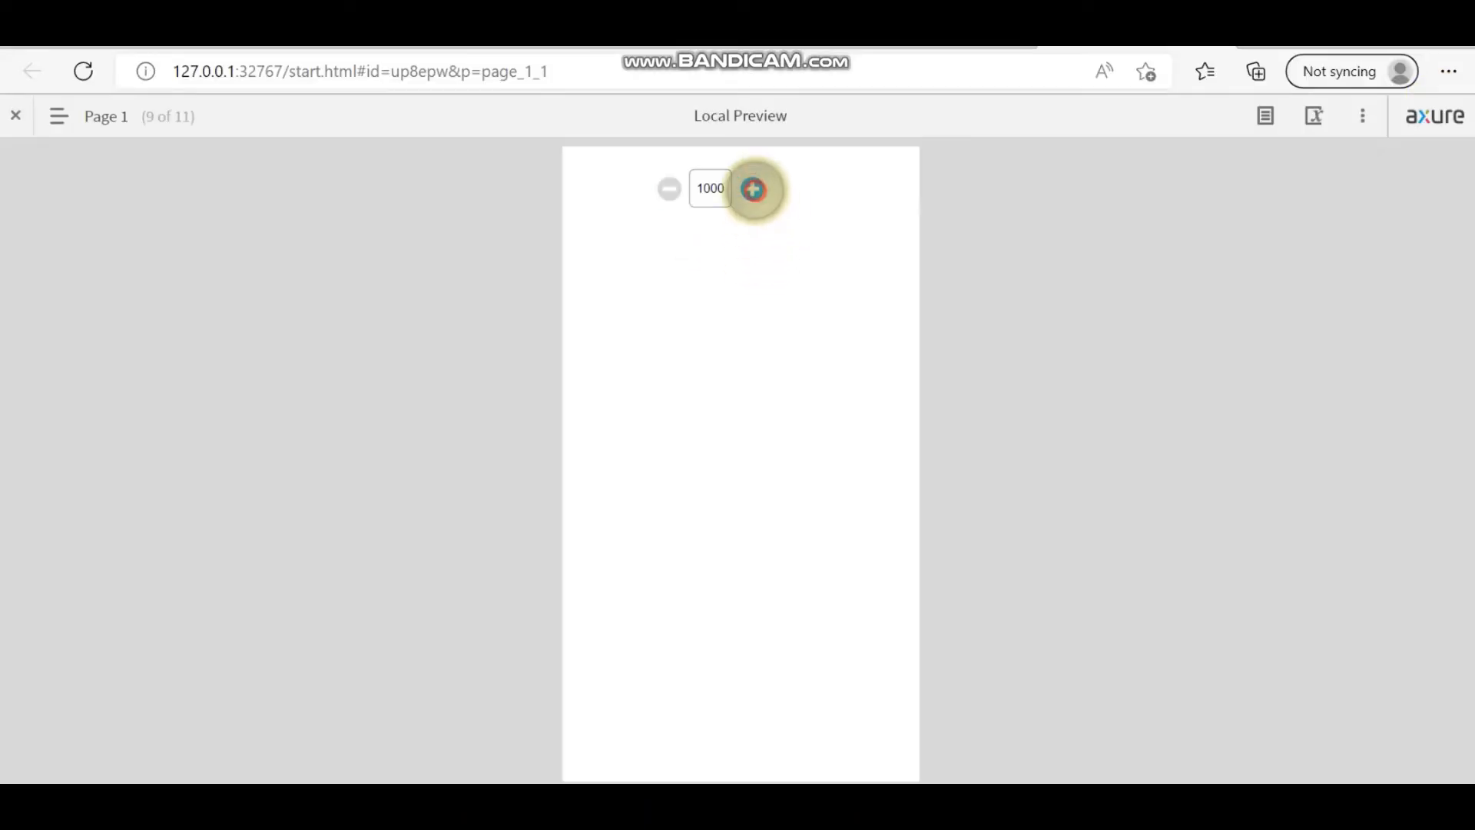
Step: Raise the value to 1008 with plus, then lower it to 996 with minus
click(753, 189)
click(753, 189)
click(753, 189)
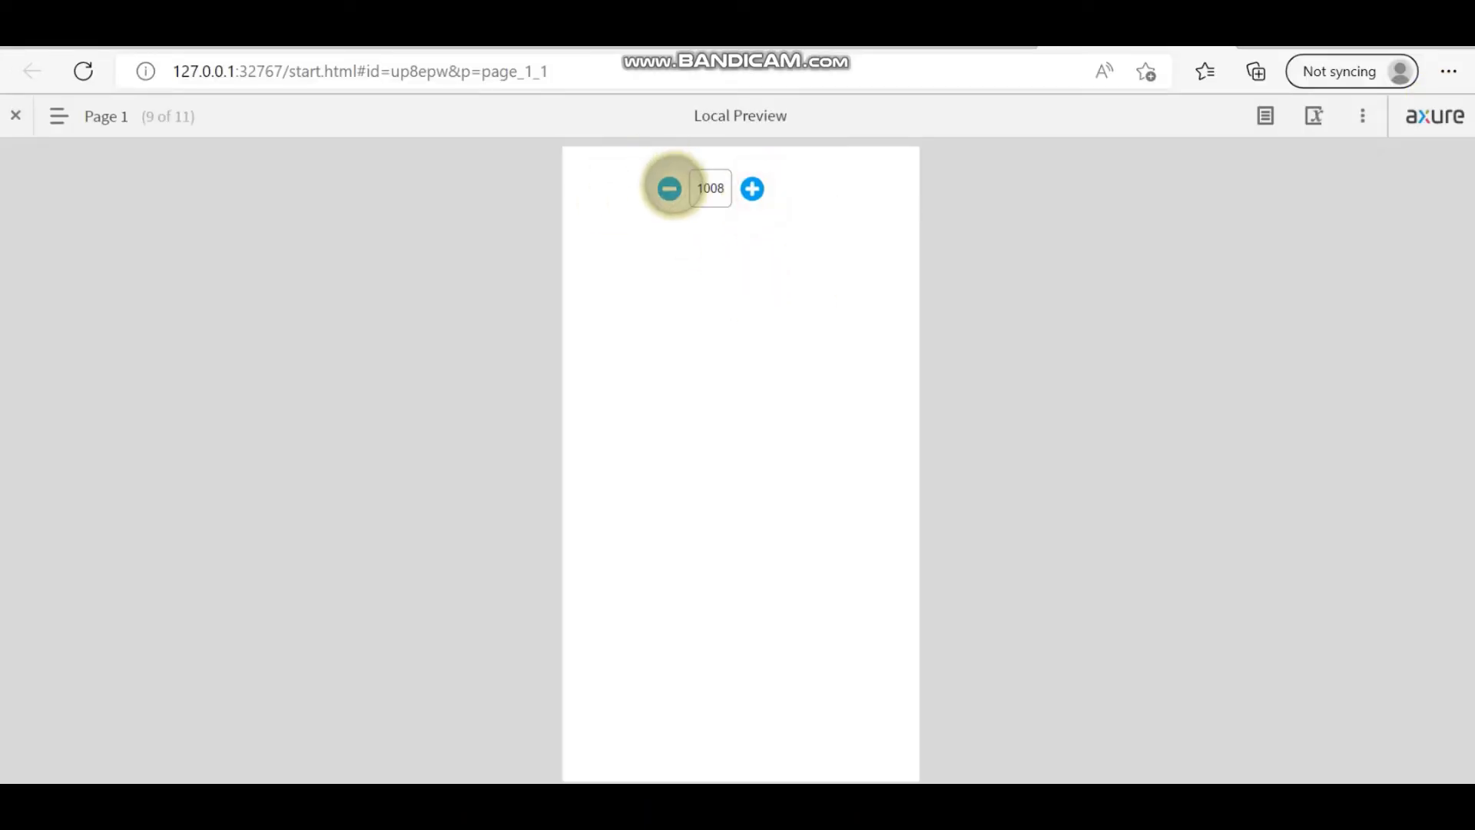
click(670, 188)
click(670, 188)
click(670, 188)
click(670, 188)
click(670, 188)
click(670, 188)
click(670, 188)
click(670, 189)
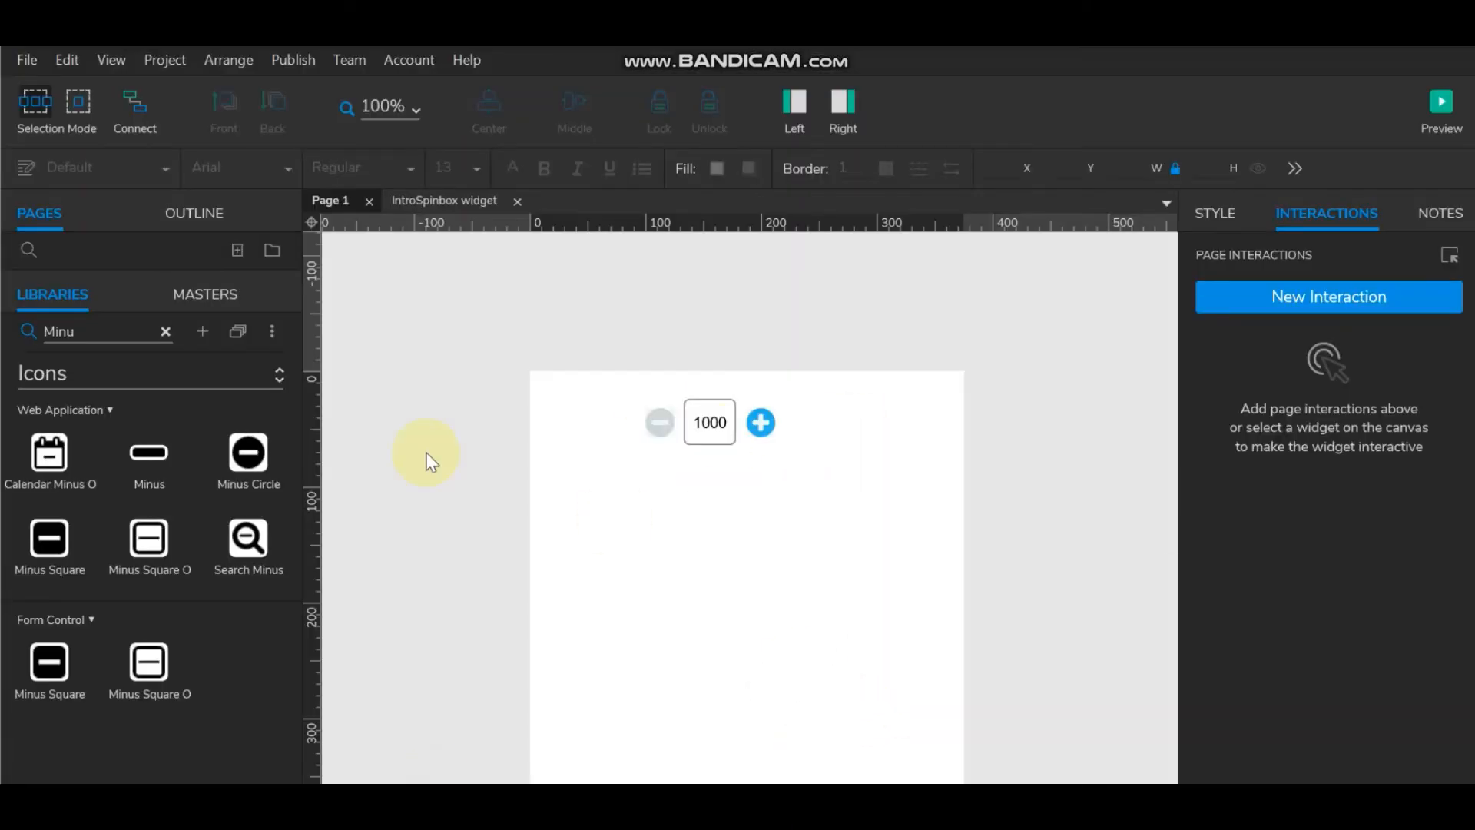
click(775, 537)
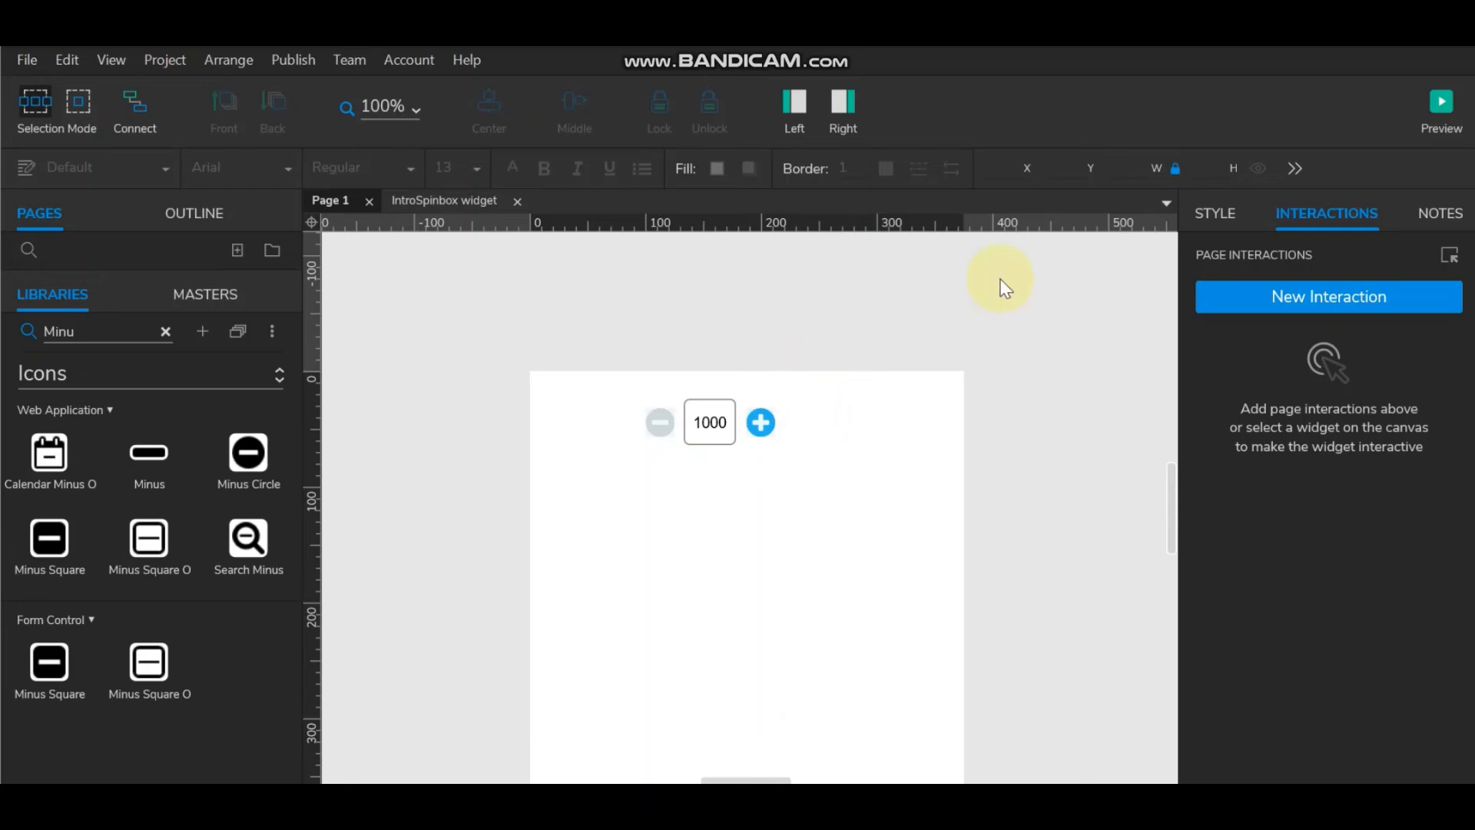
Step: Select the numbers text field showing 1000, after a brief look at the page's event triggers
click(710, 422)
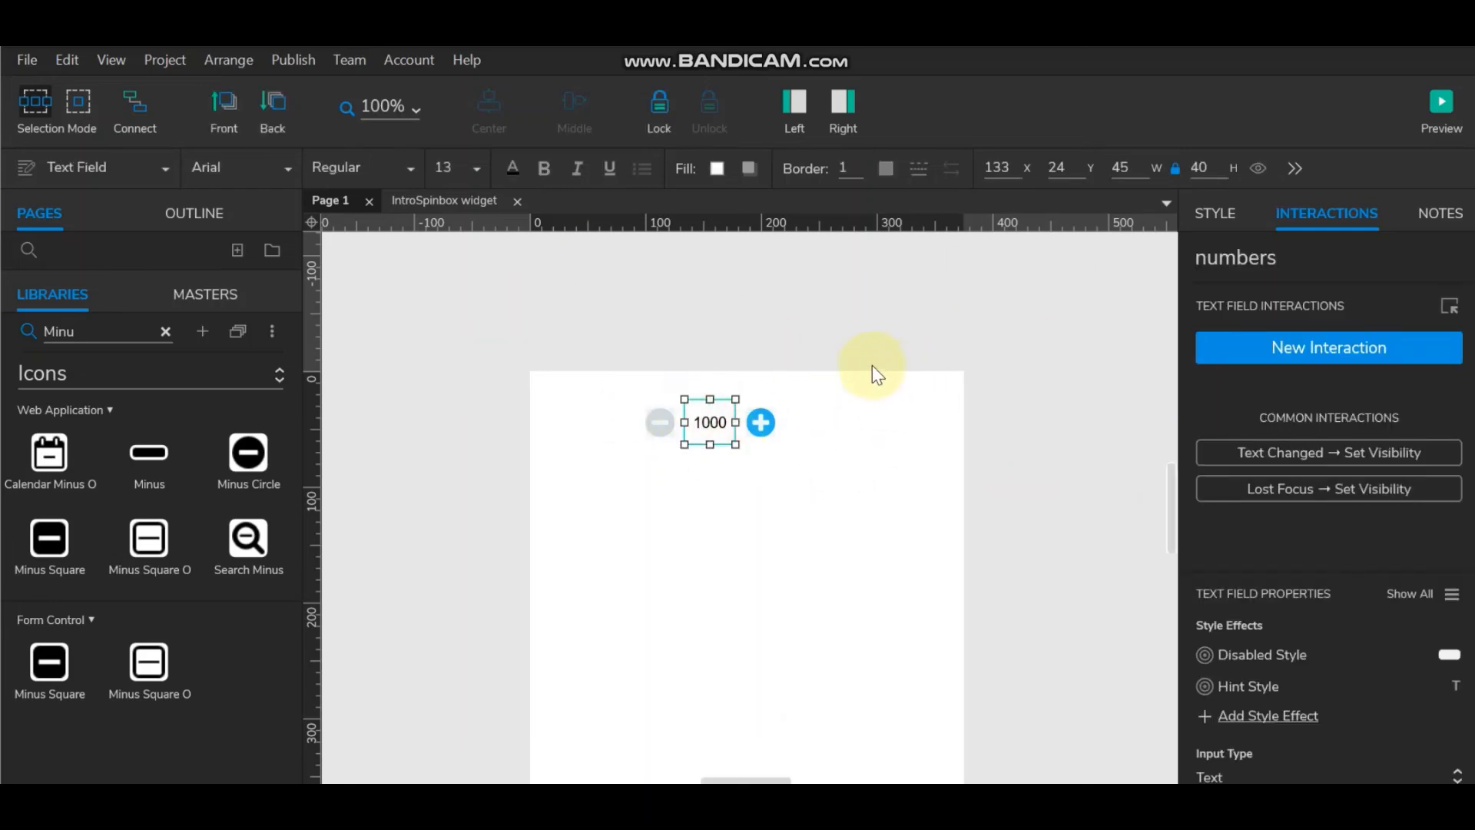
click(1014, 373)
click(1291, 300)
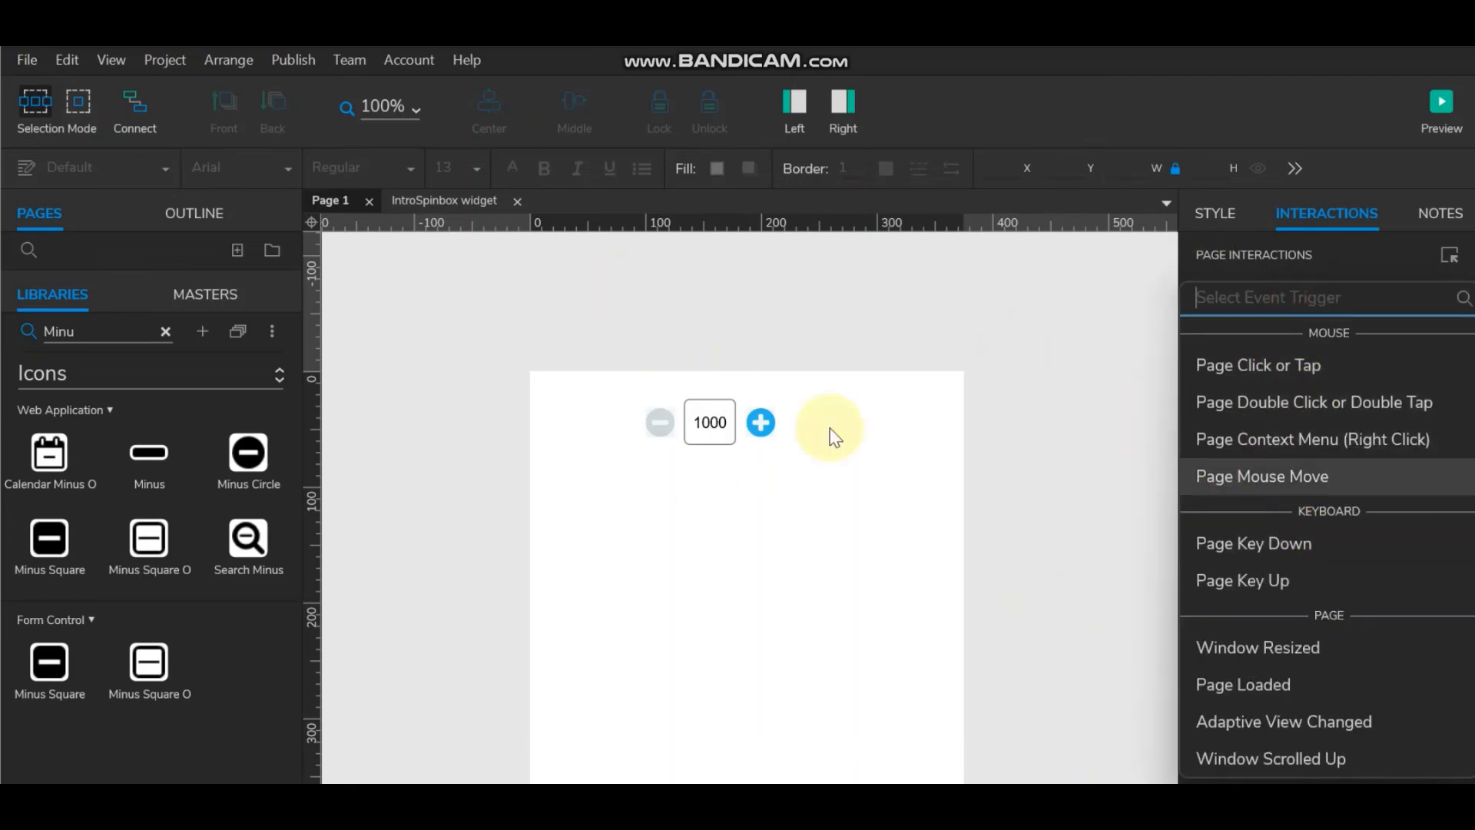
click(850, 424)
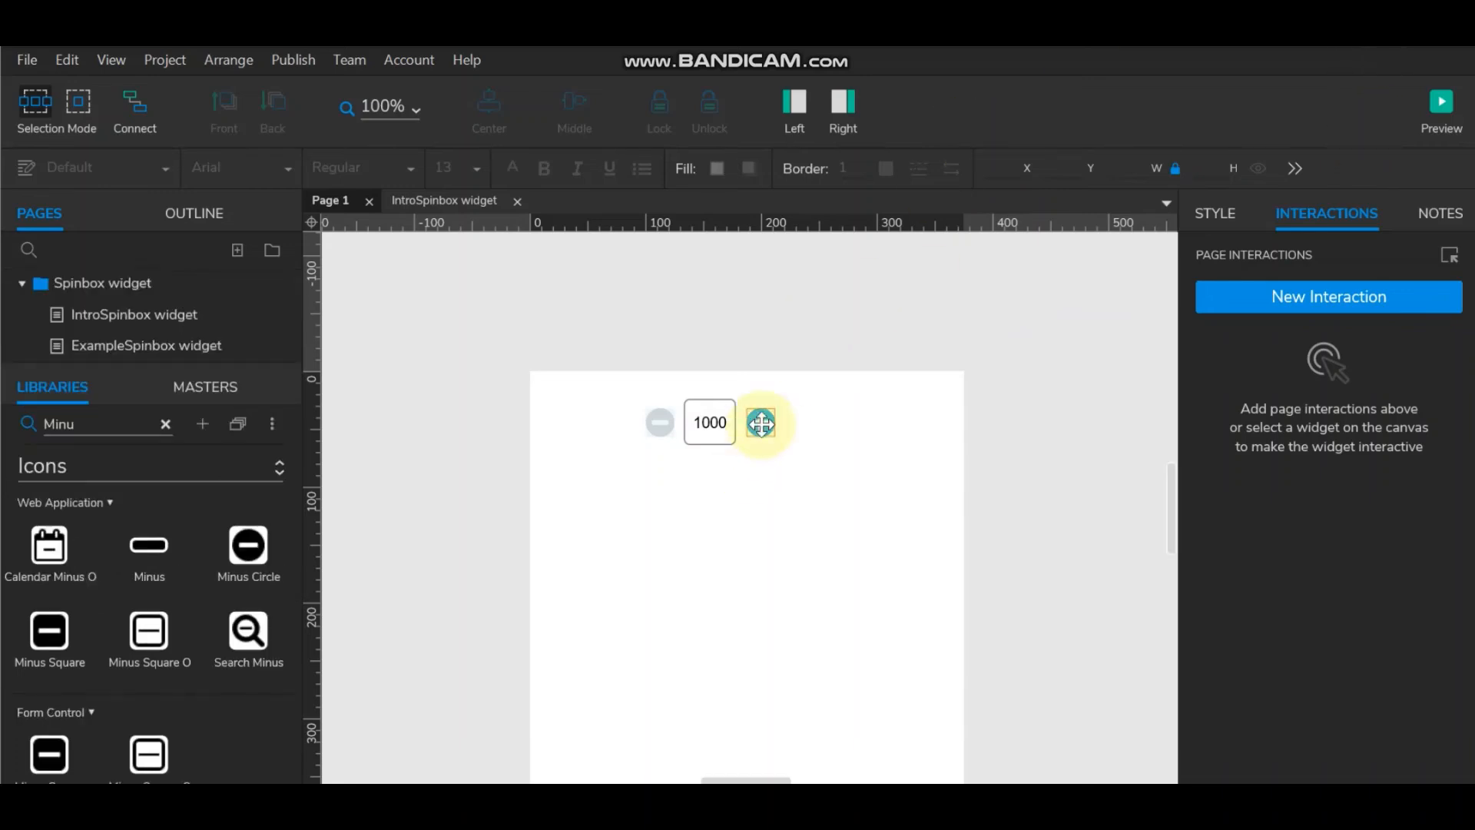
click(722, 440)
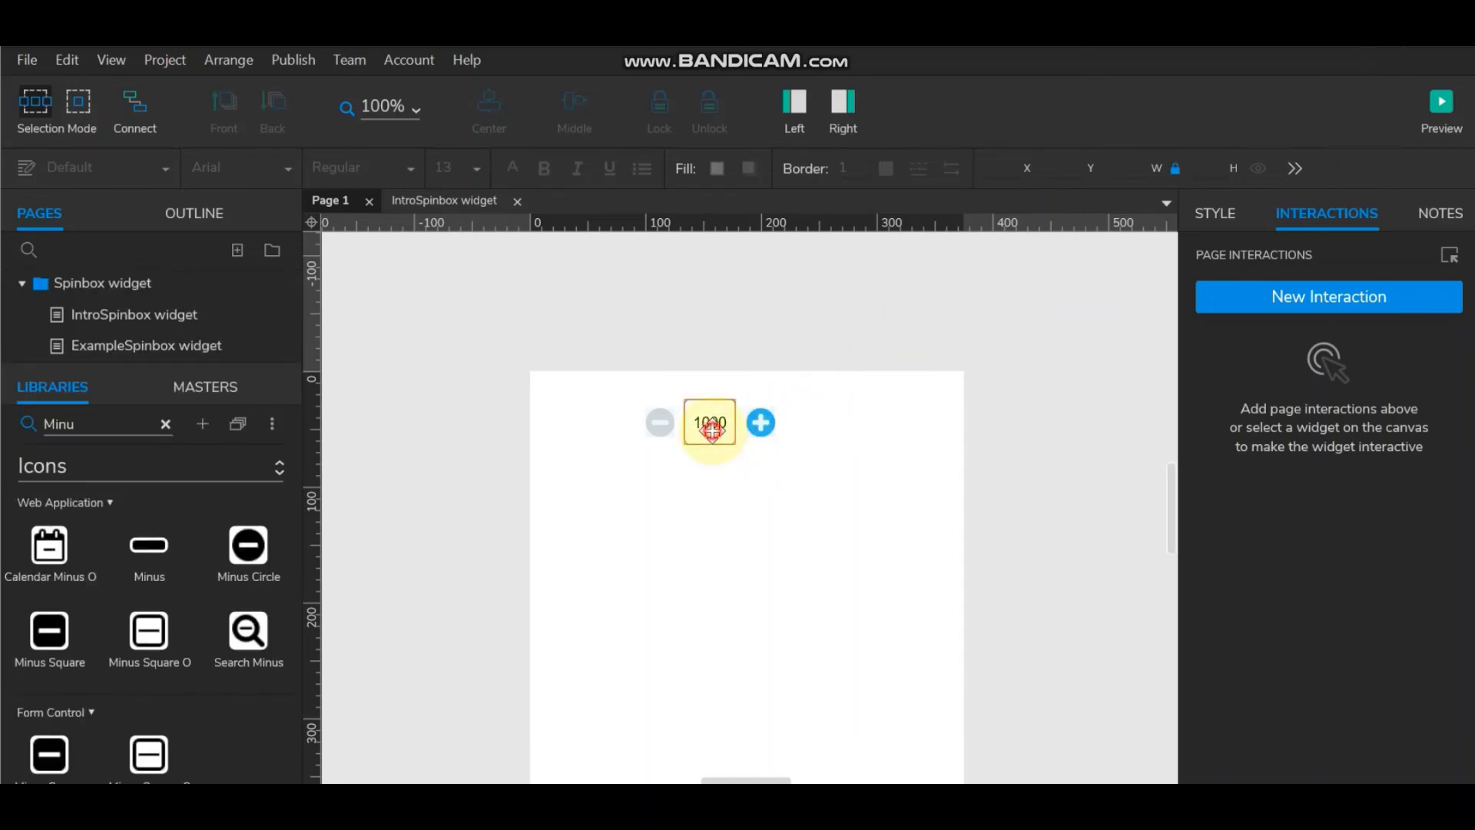
click(909, 425)
click(708, 425)
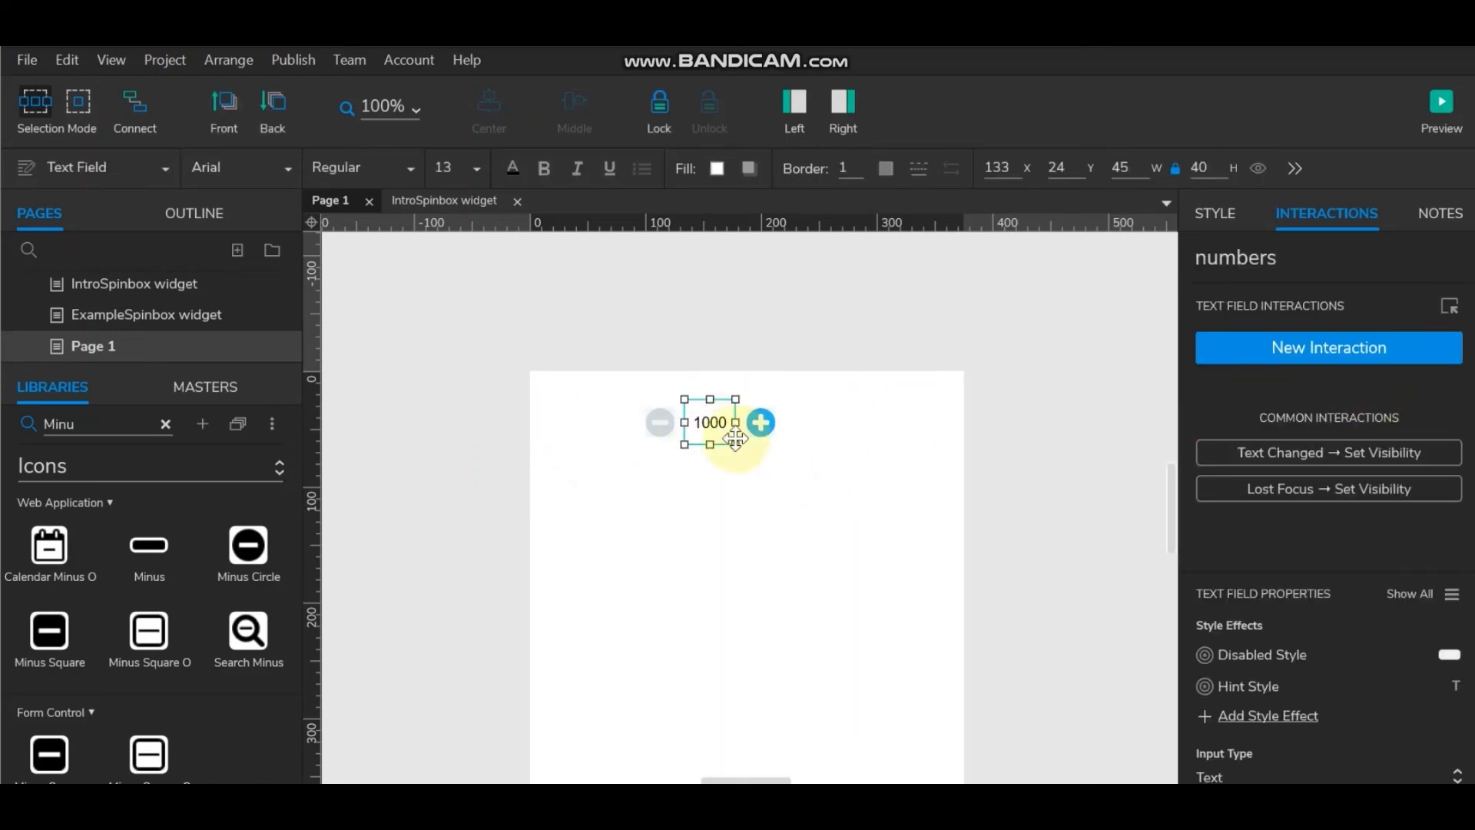
Step: Add a Loaded event to the numbers field, enable cases, and add a Case 1 condition
click(1353, 352)
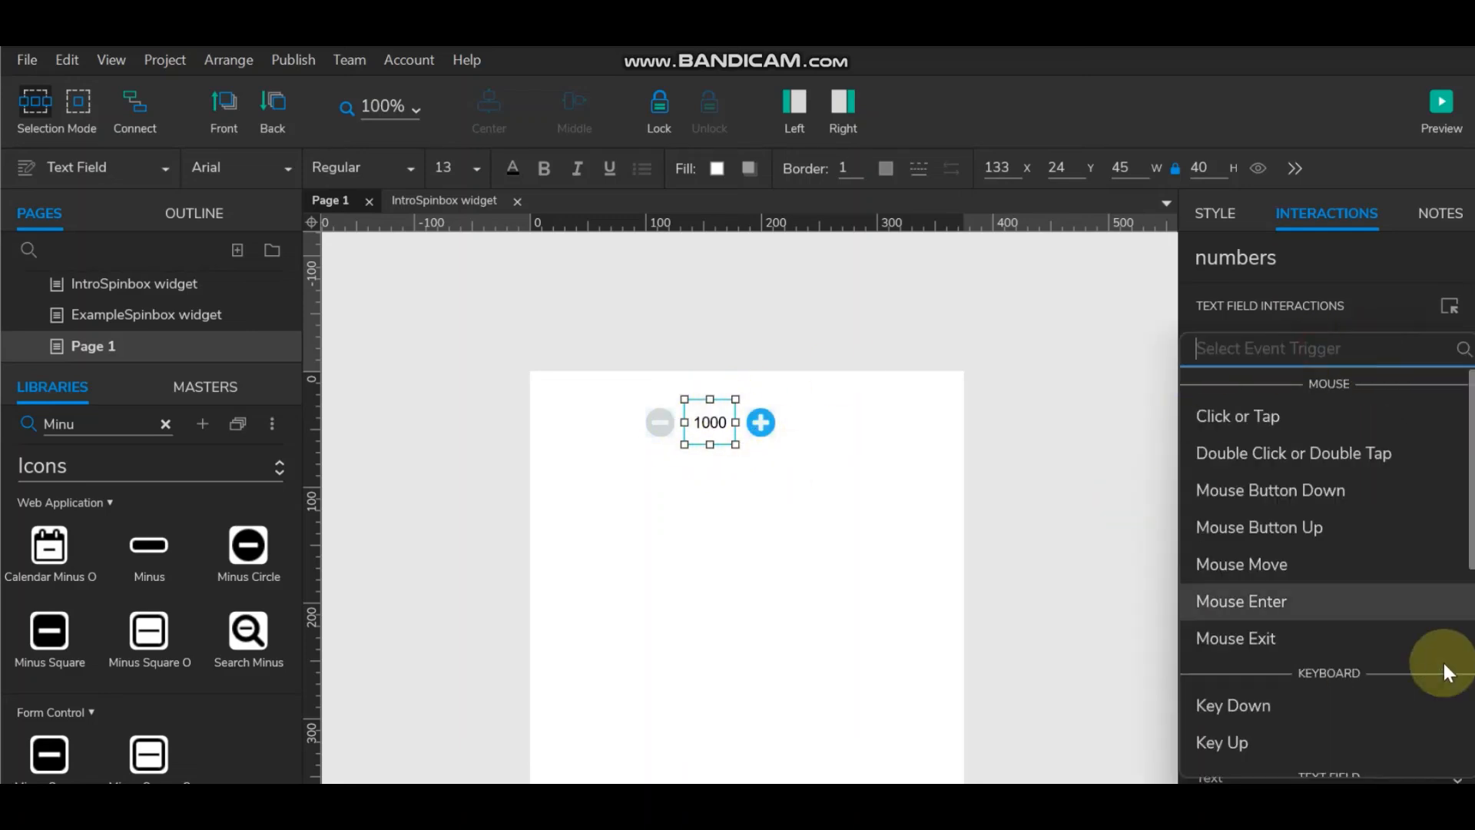
scroll(1358, 583, down, 3)
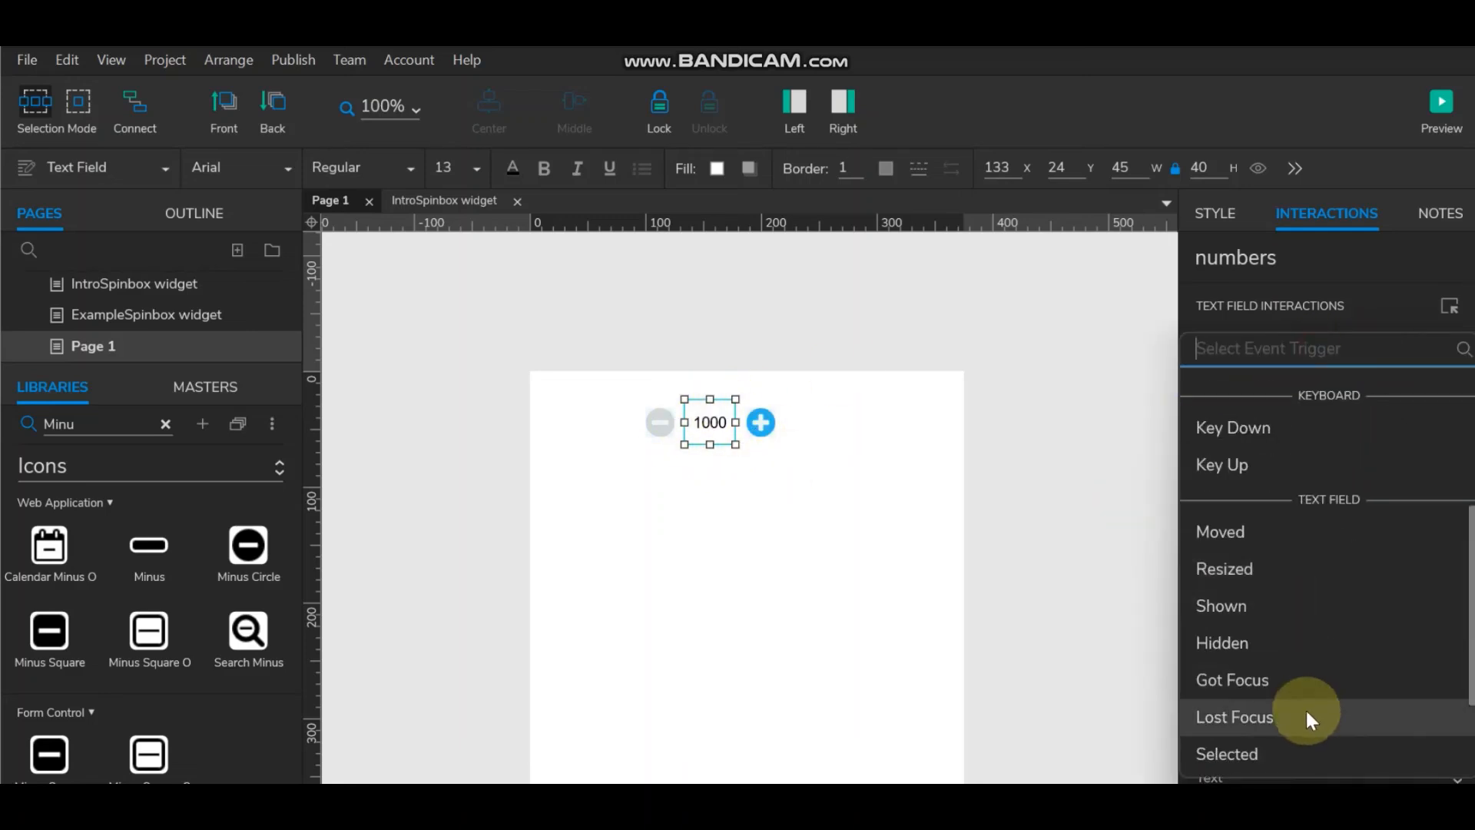
scroll(1308, 718, down, 2)
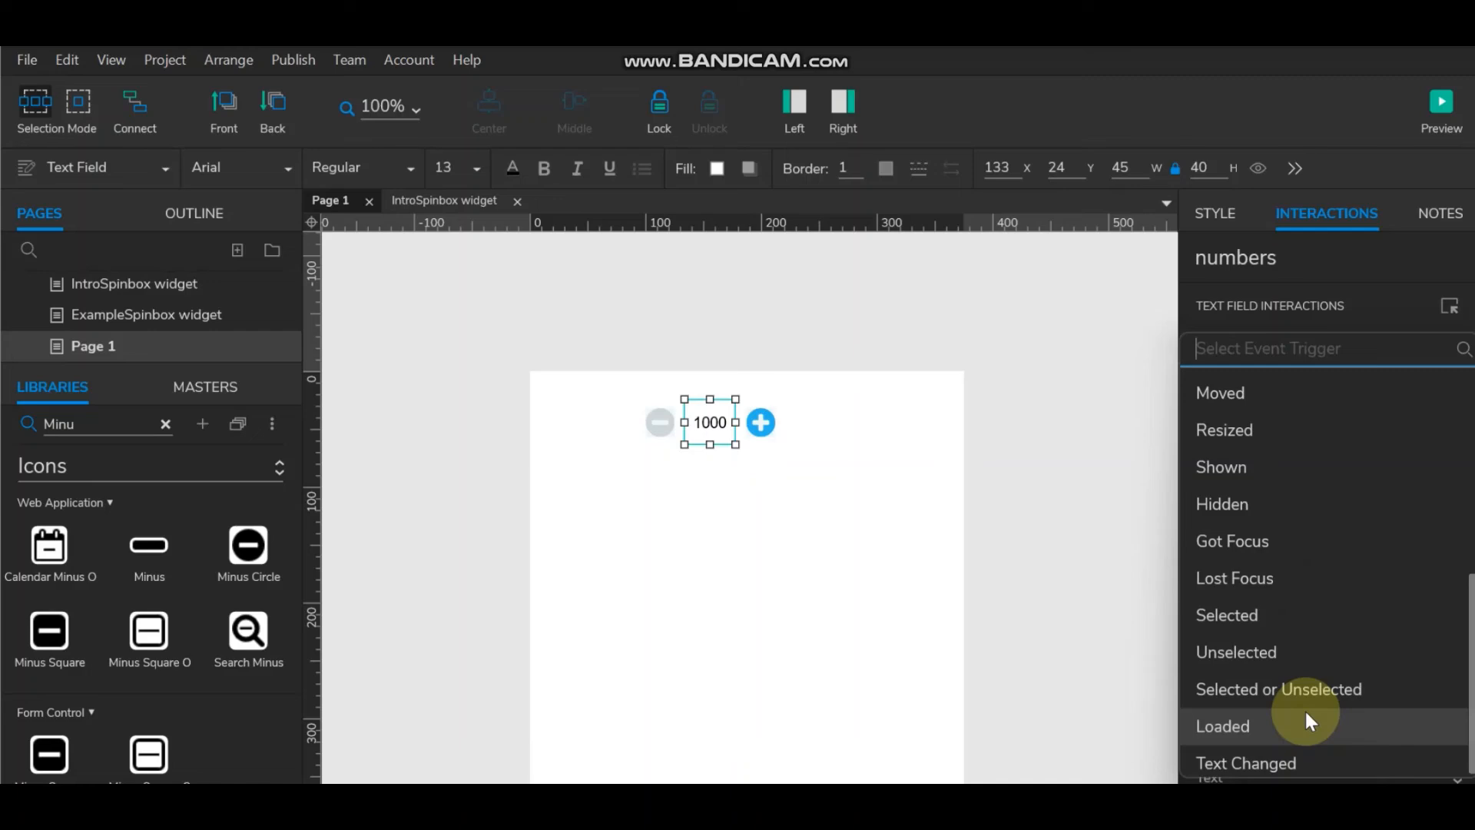
click(1309, 722)
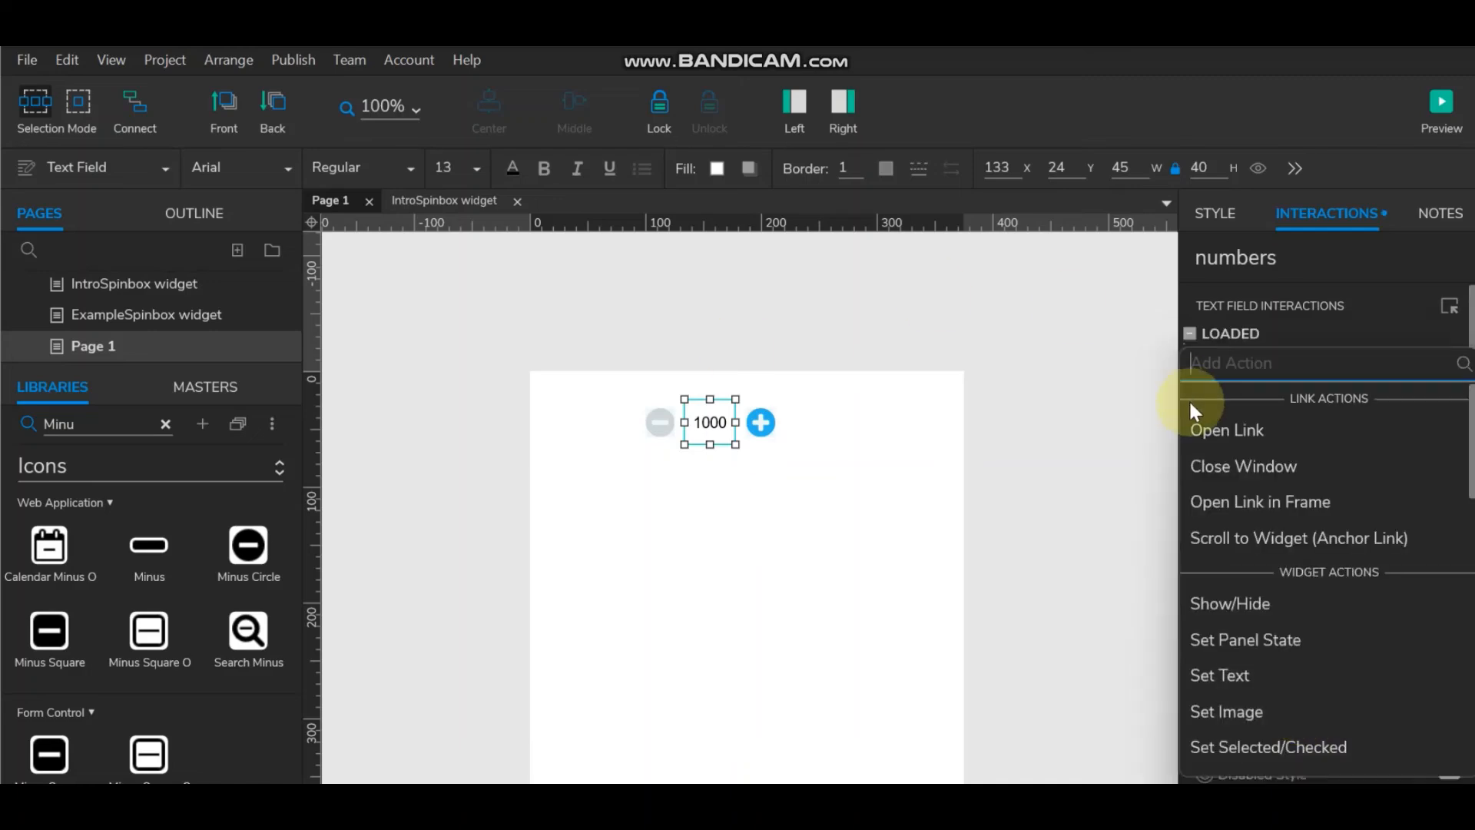
click(1244, 338)
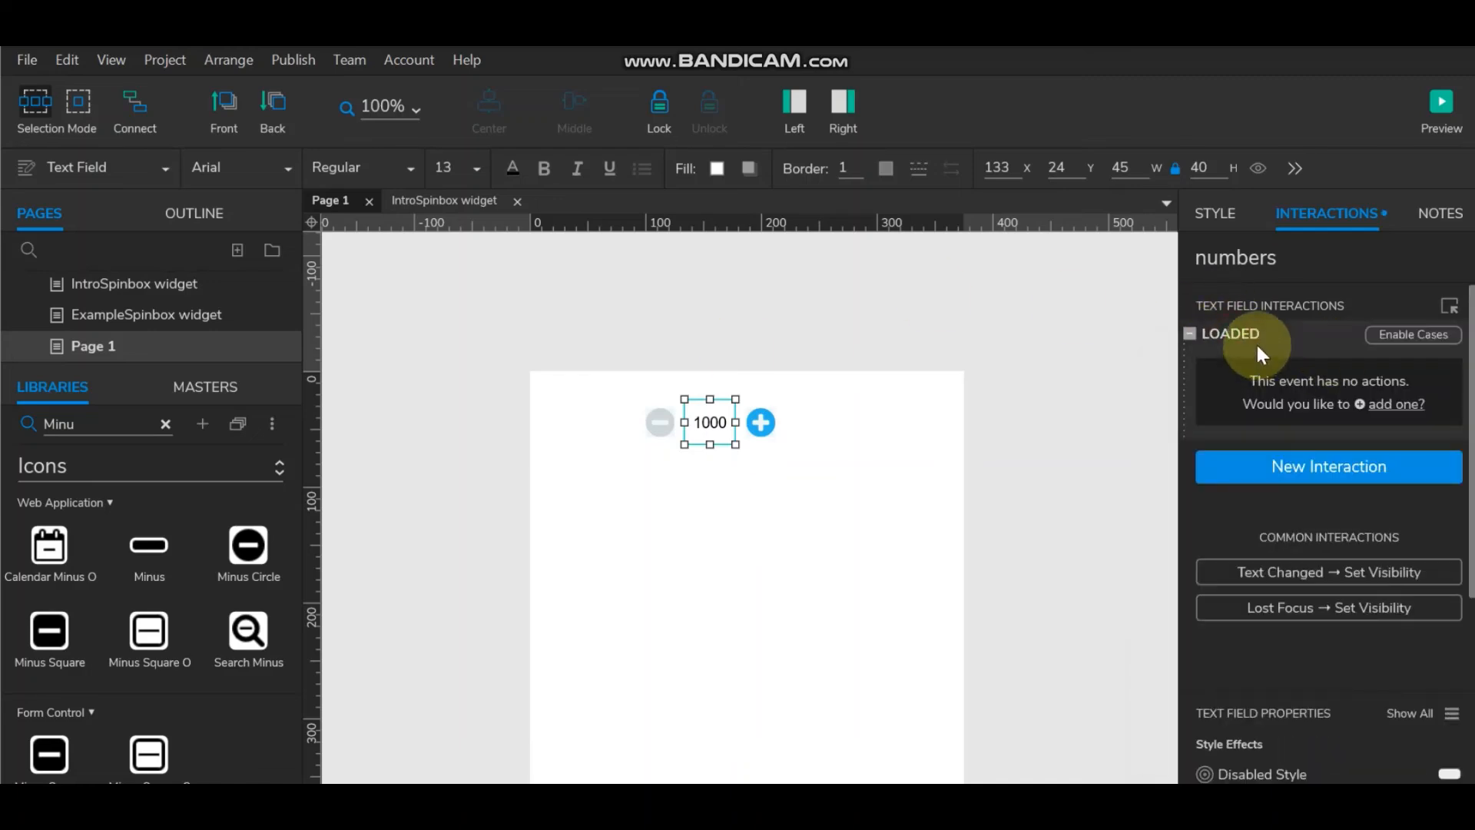
double_click(1238, 332)
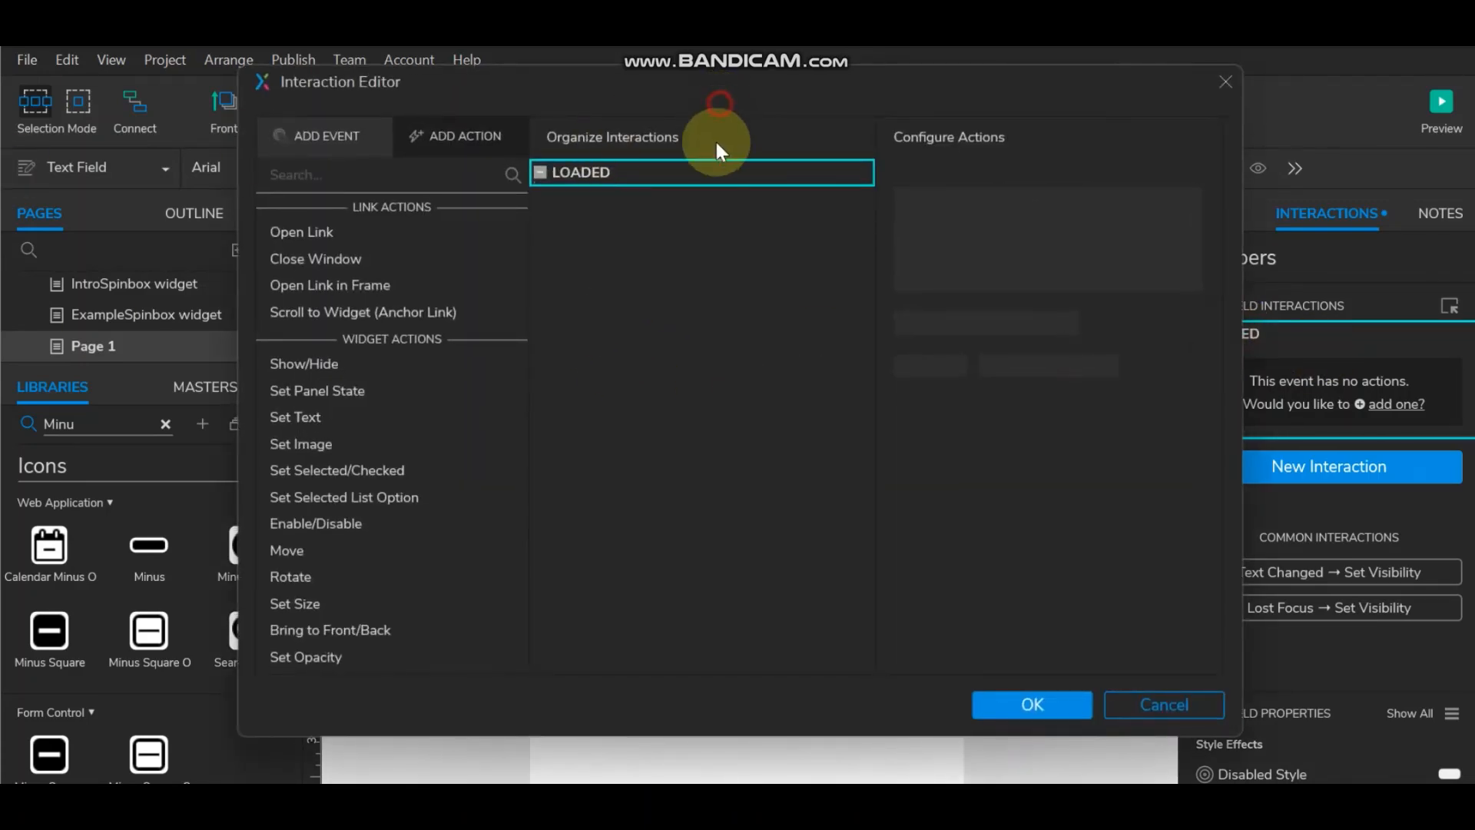
drag(713, 81, 713, 158)
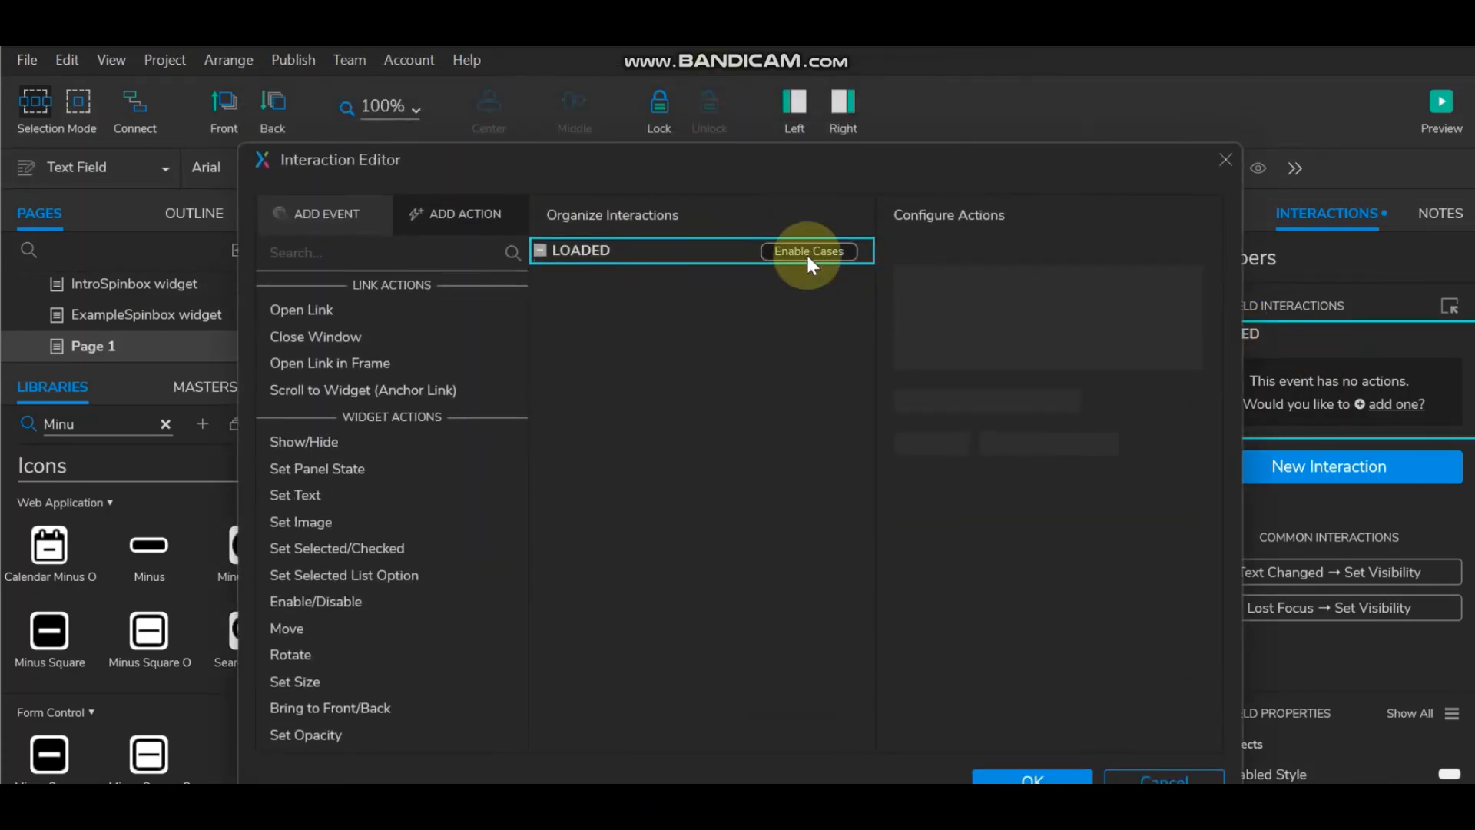
click(809, 253)
click(377, 289)
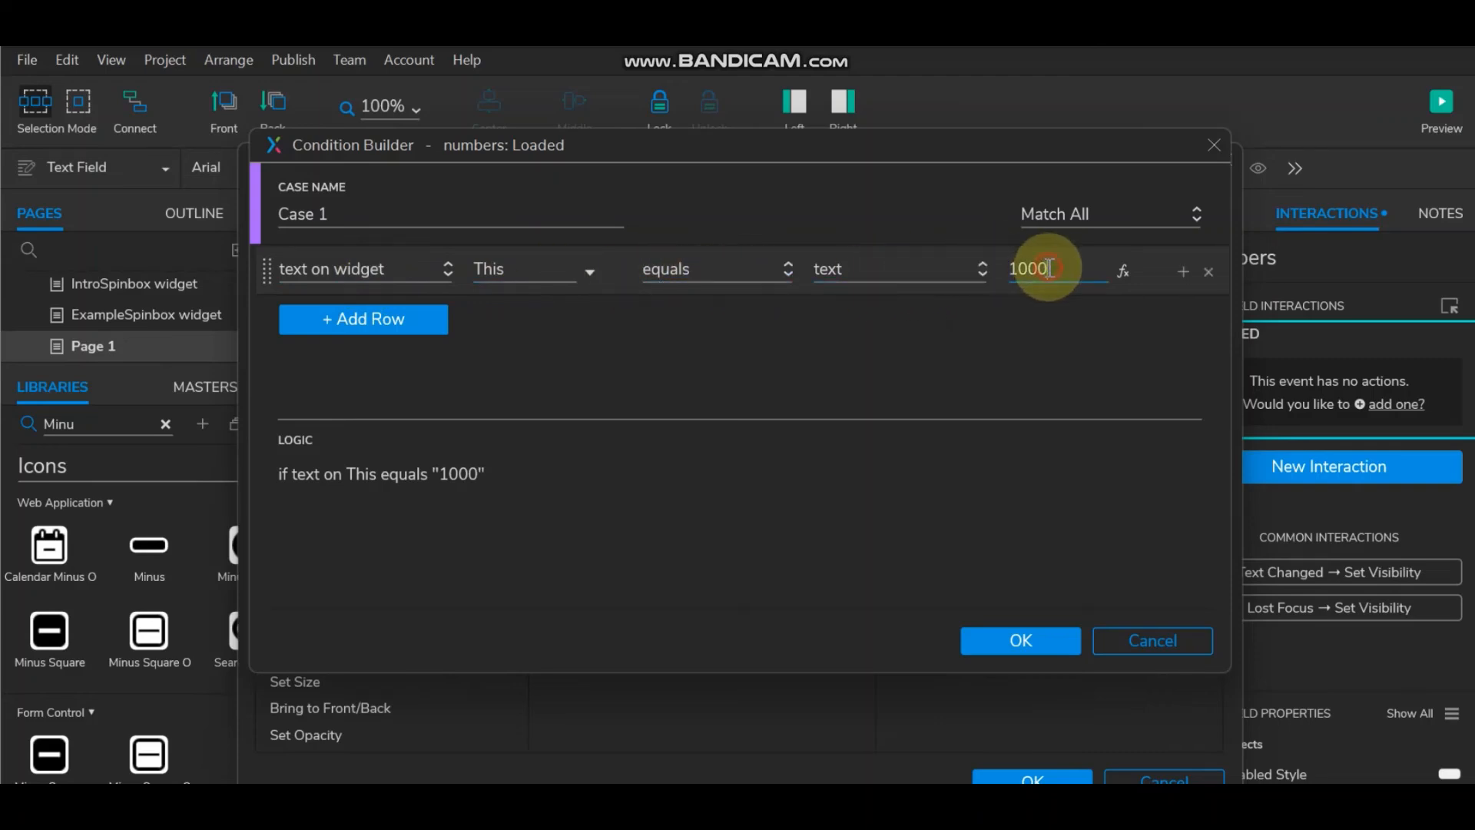
Step: Set the Case 1 condition to text on This is greater than or equals 10
drag(1049, 268, 1026, 269)
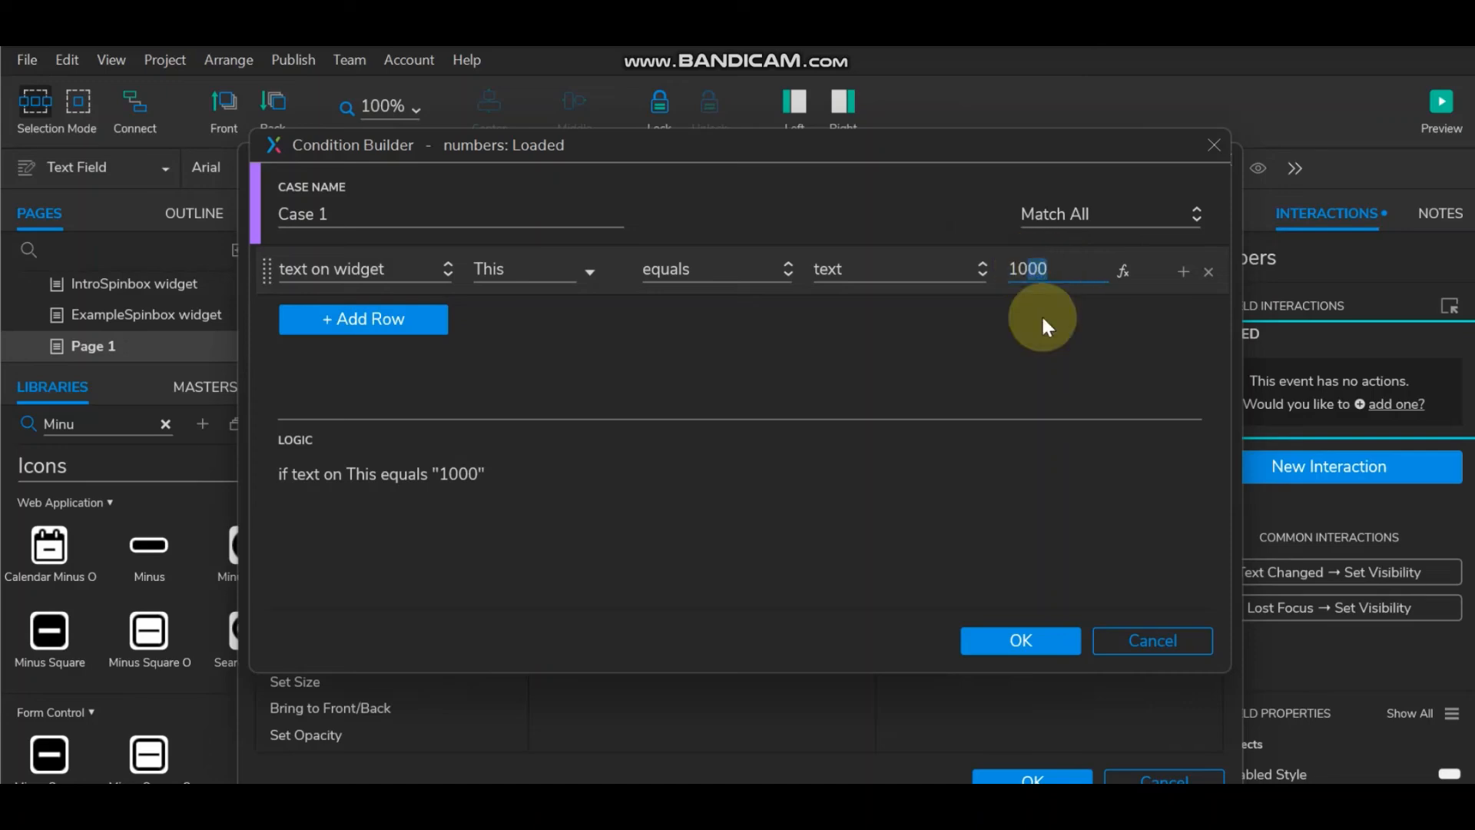
key(BackSpace)
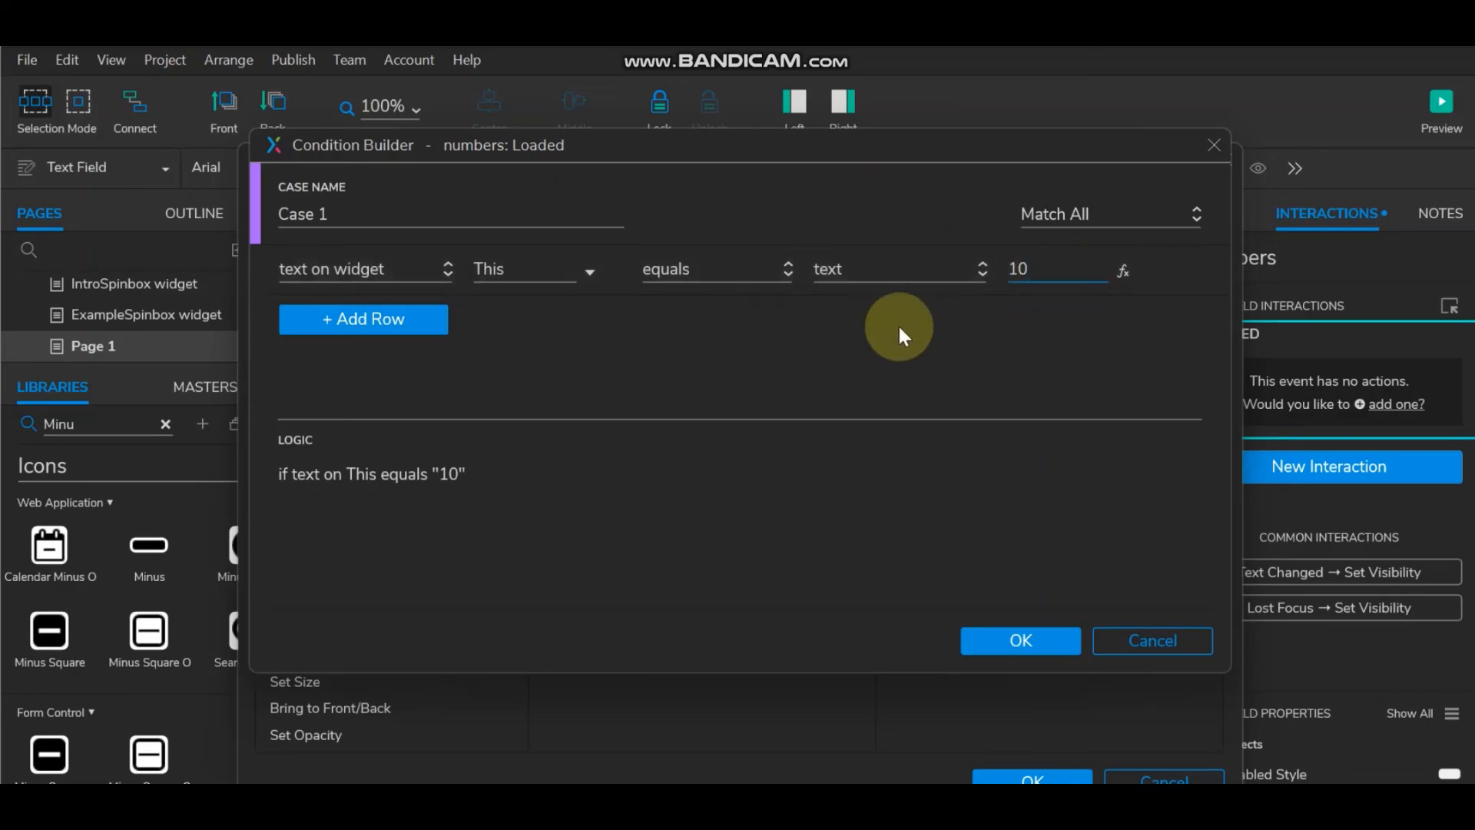
click(770, 277)
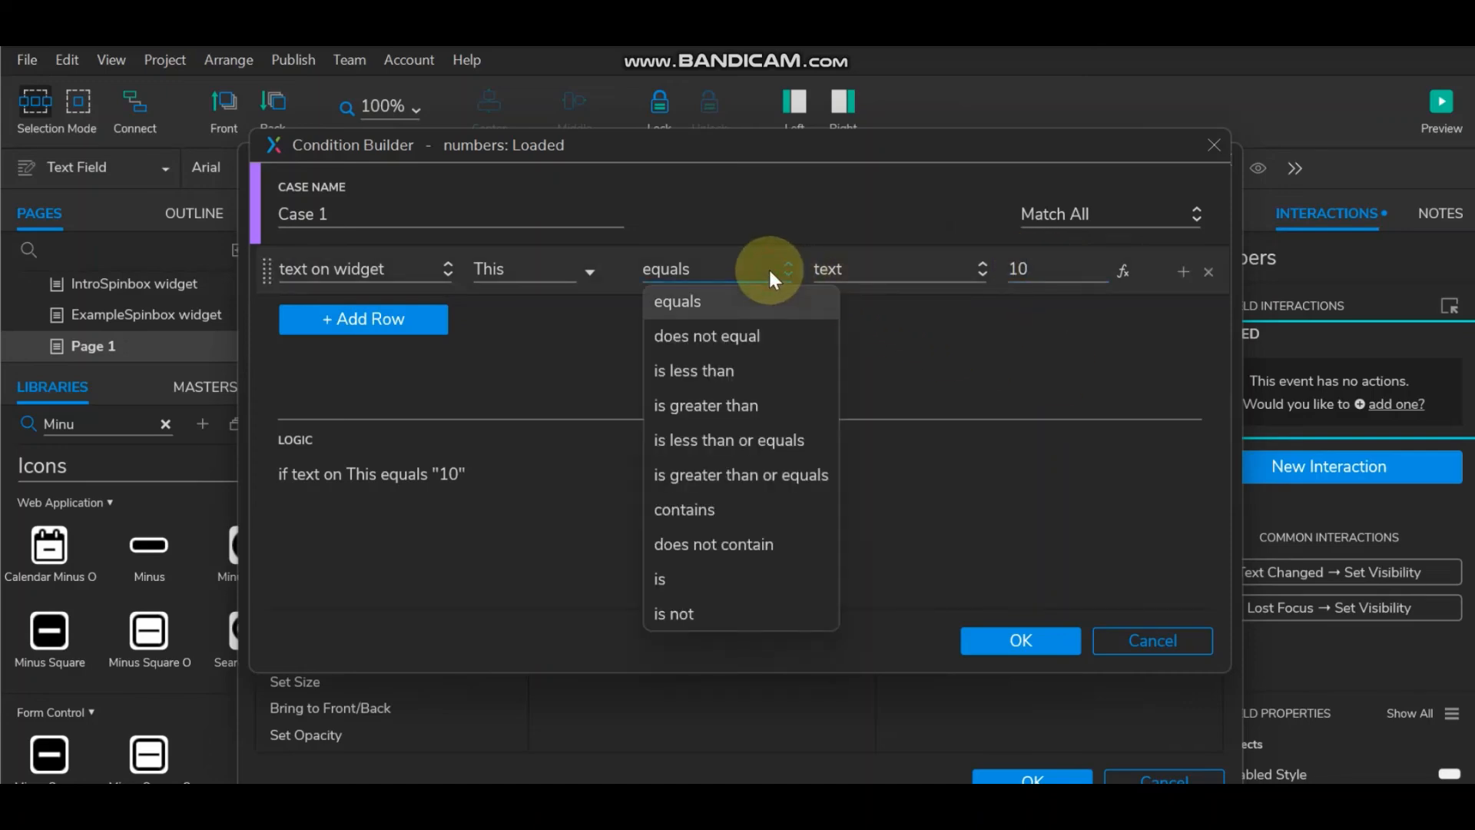
click(772, 466)
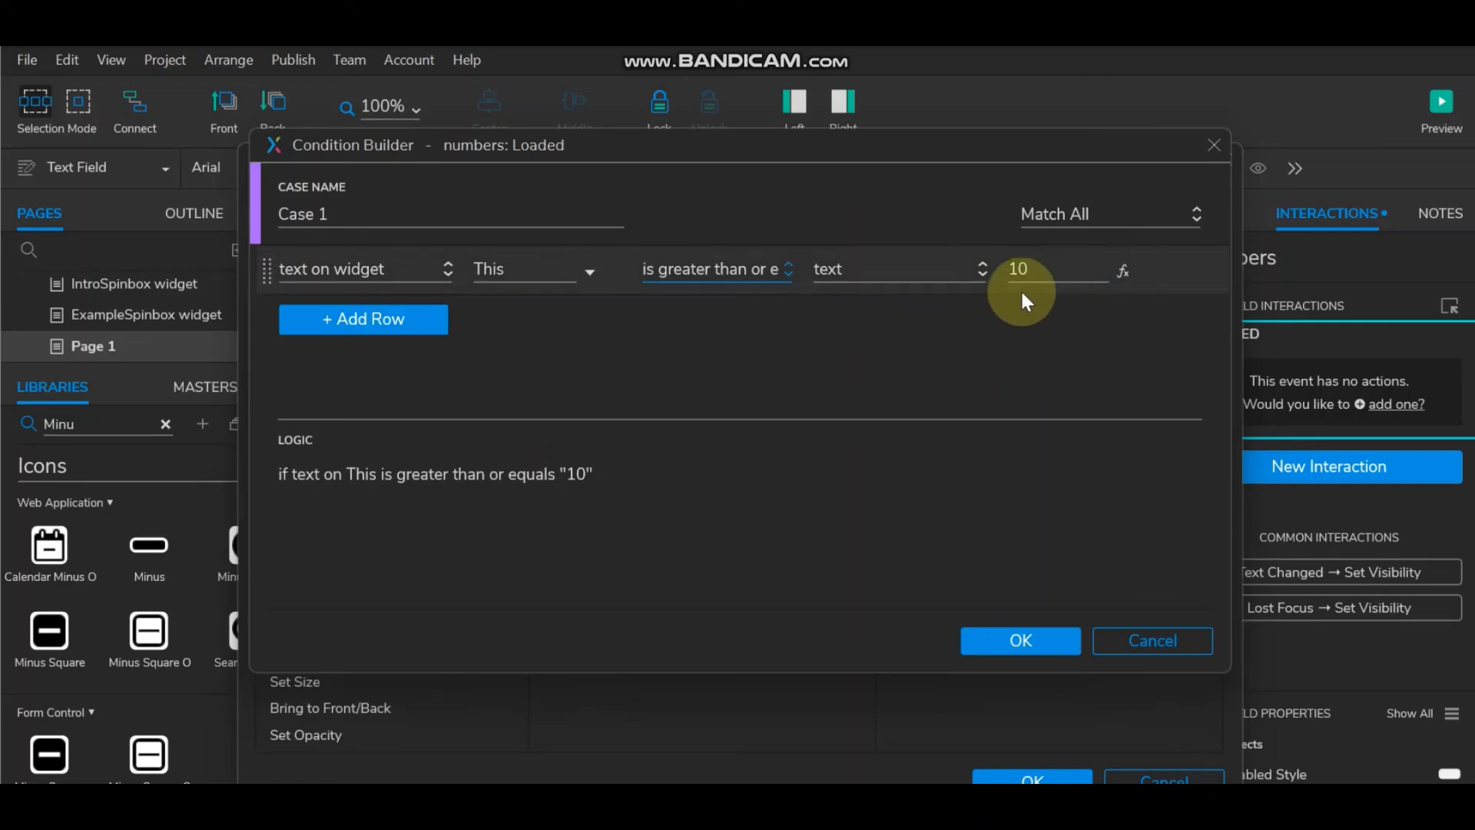
click(1020, 642)
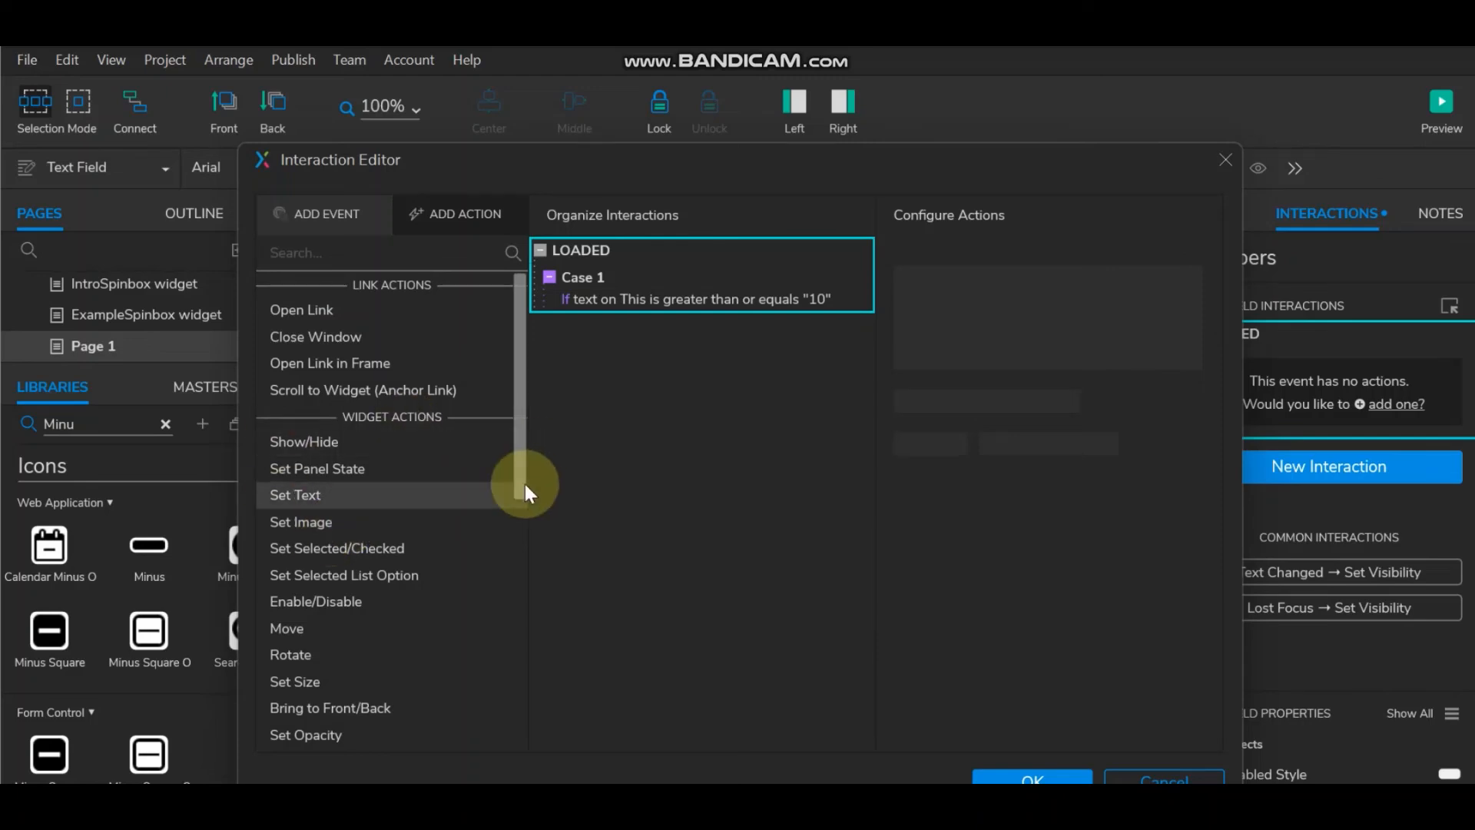
Step: Make Case 1 set the Plus panel to its disable state
click(383, 468)
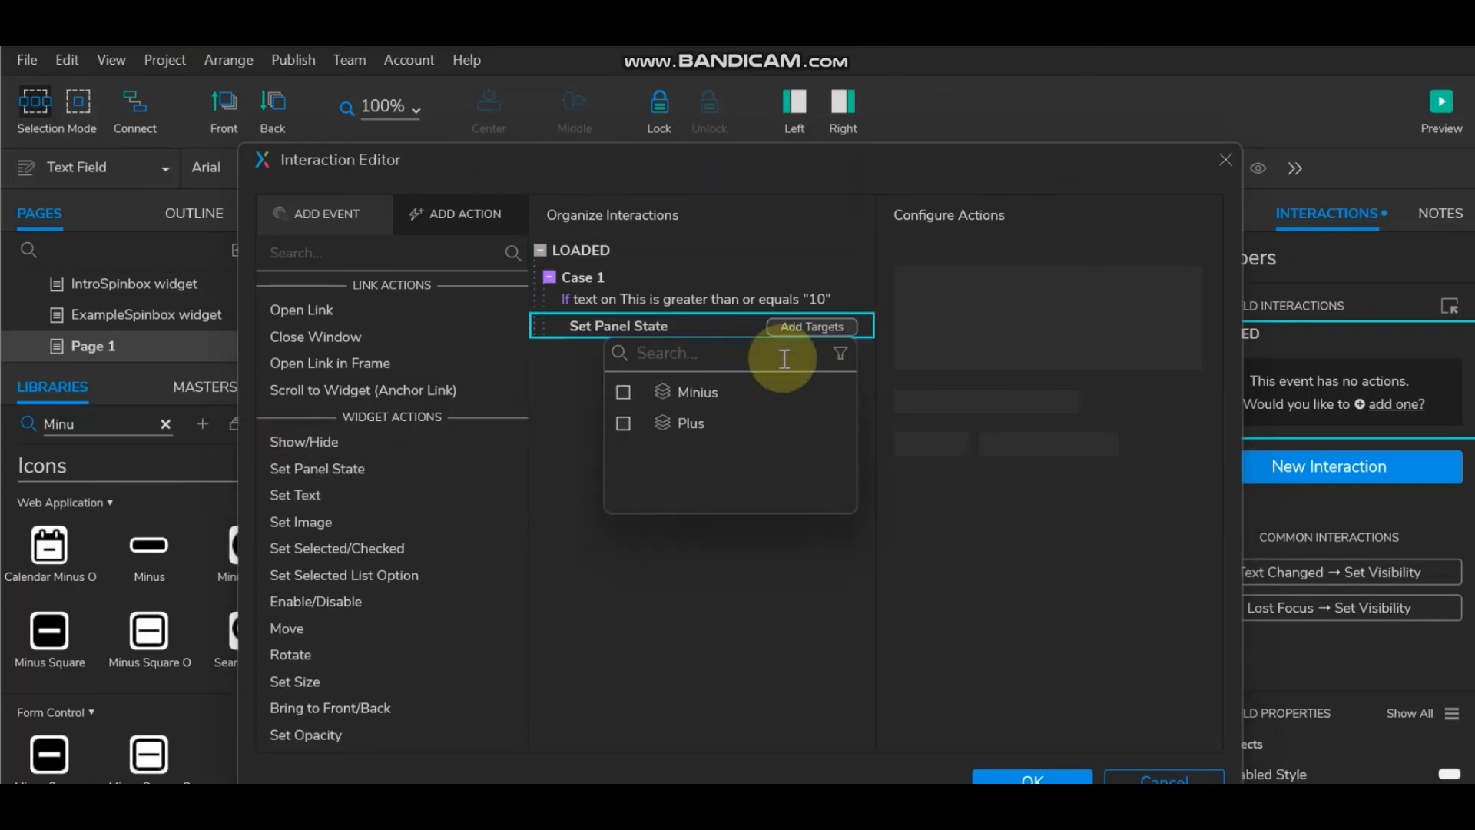
click(624, 423)
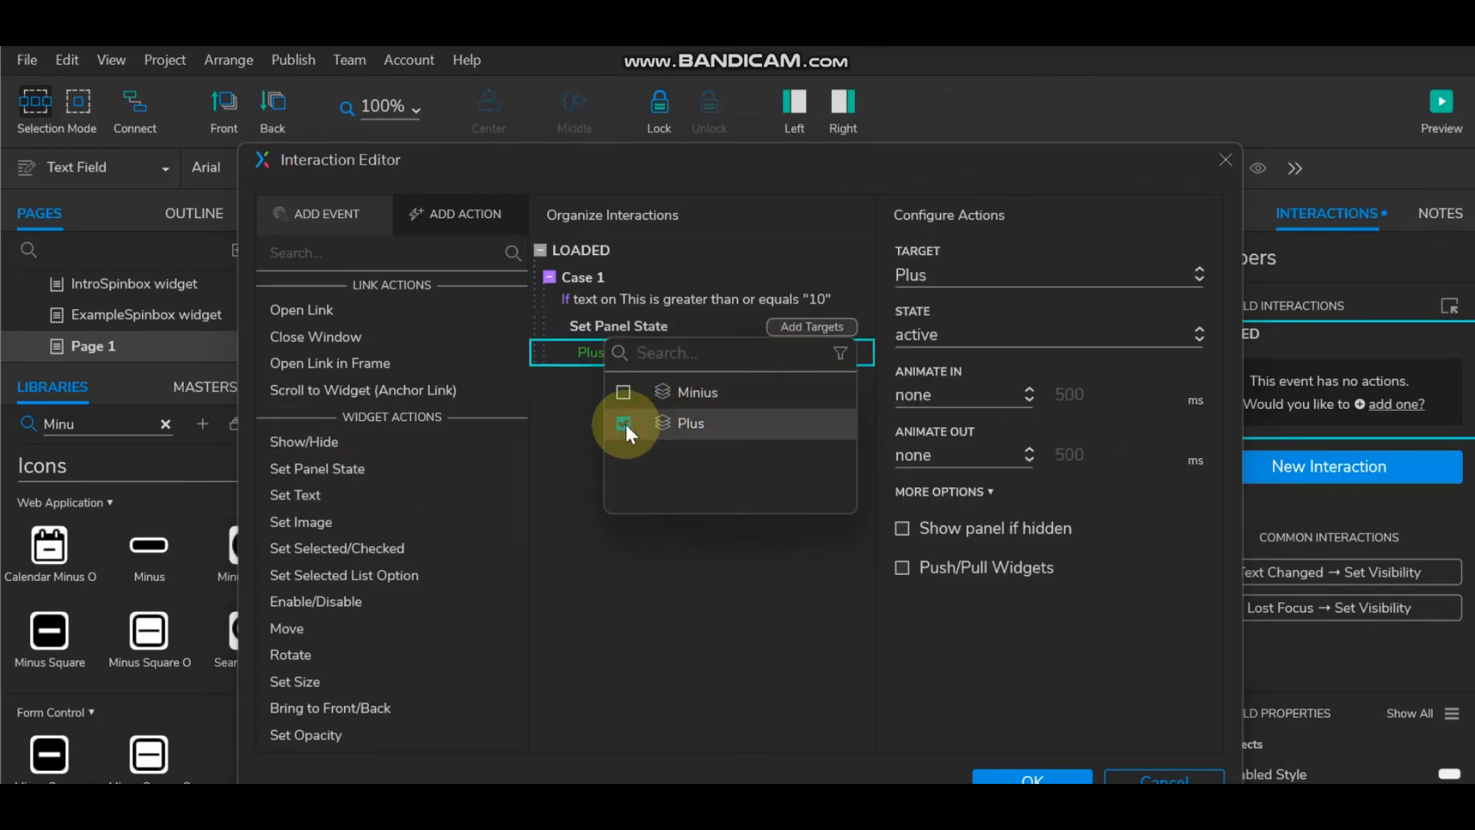
click(954, 335)
click(953, 397)
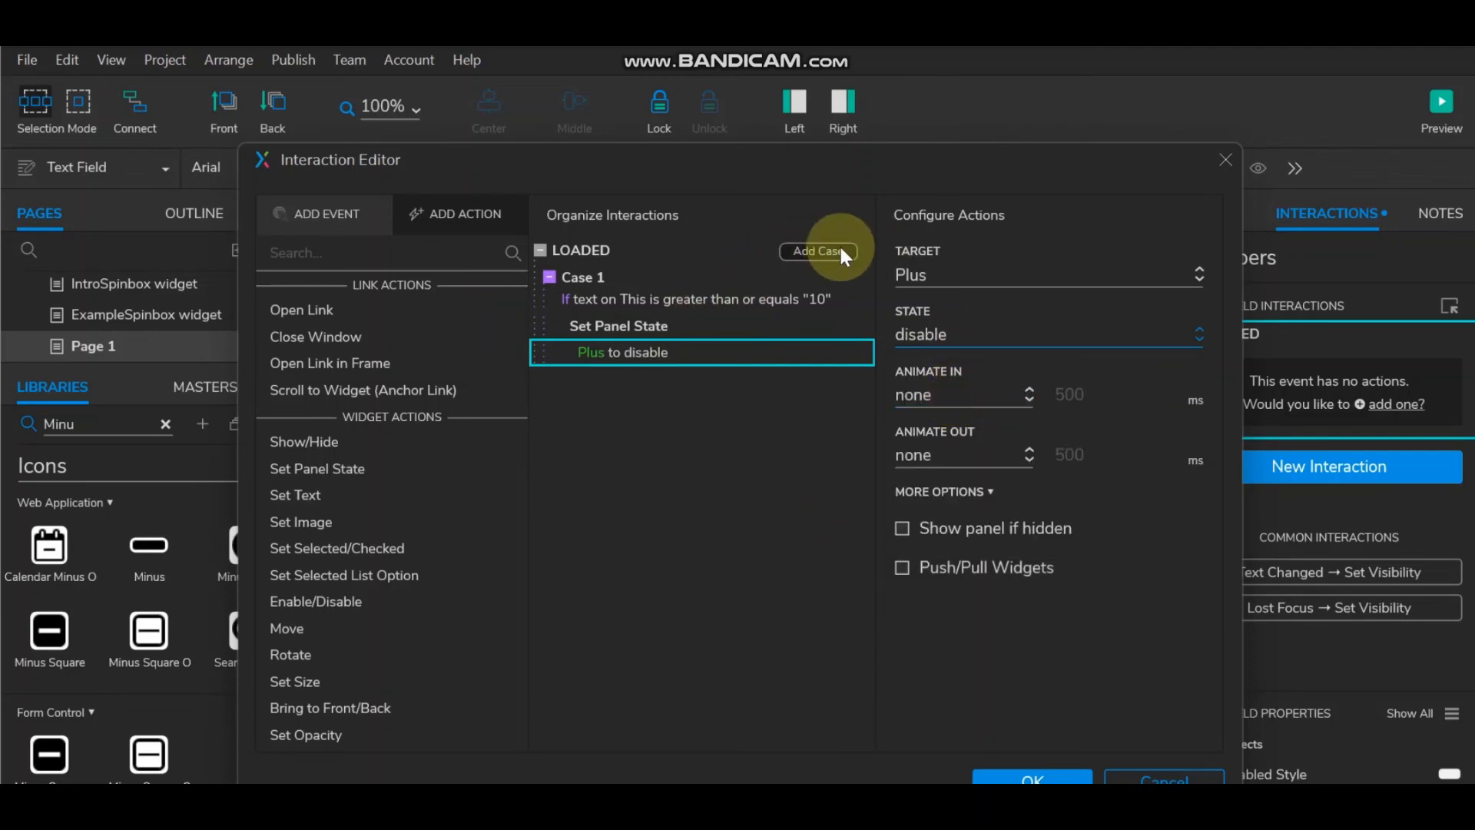
click(839, 243)
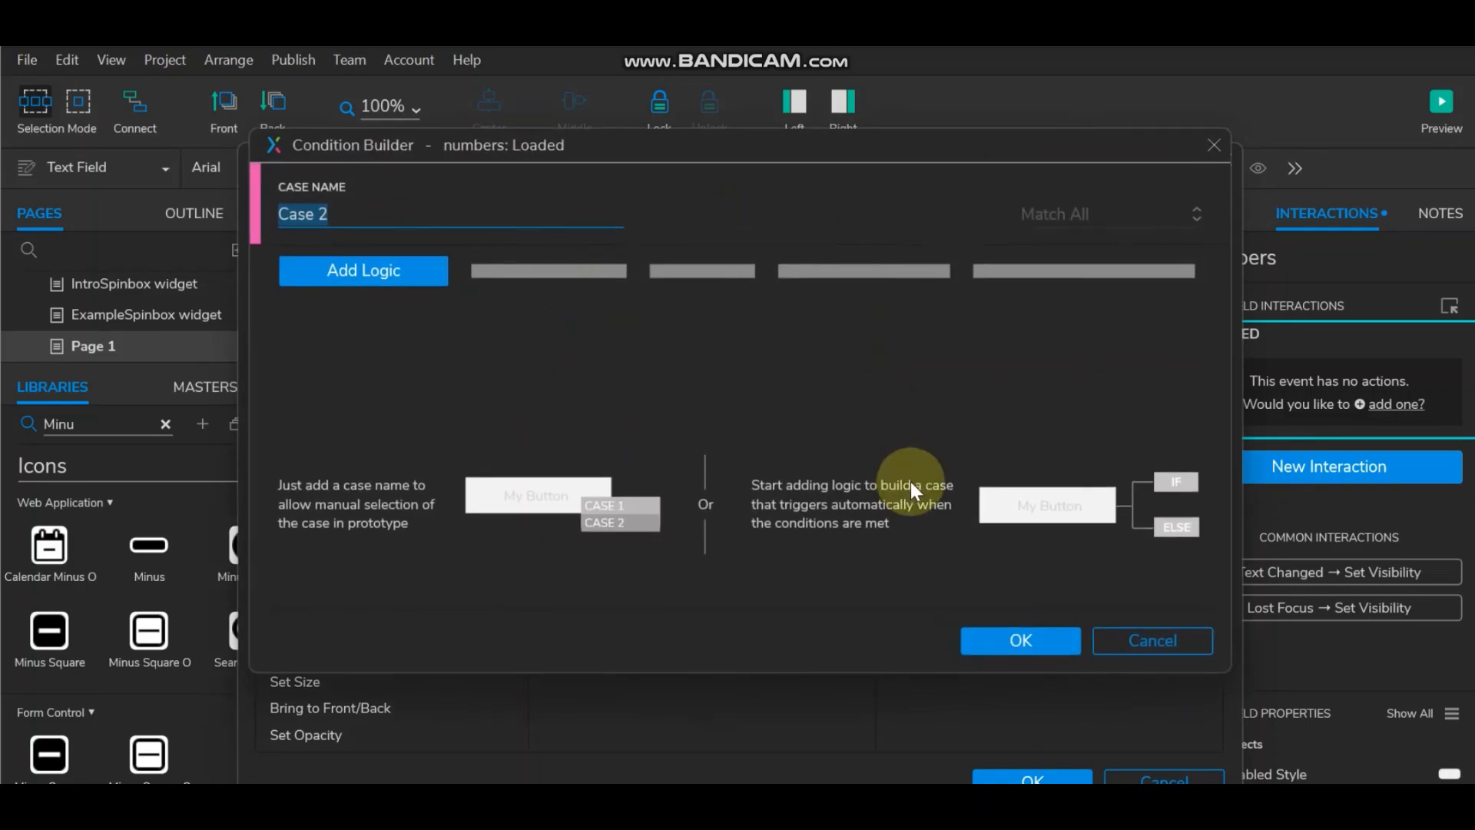
Step: Give Case 2 the condition text on This is less than or equals 1
click(376, 276)
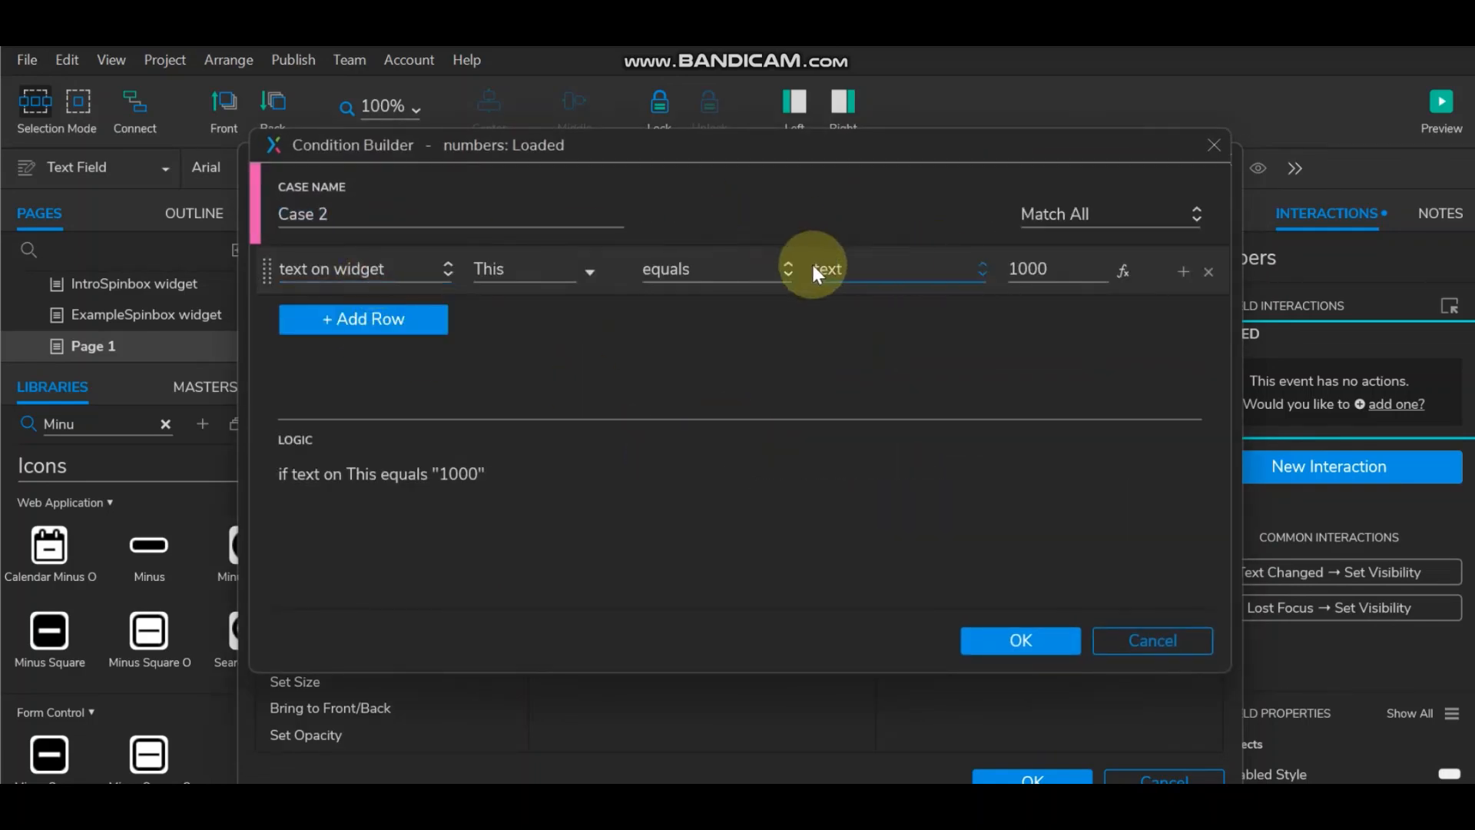
click(768, 266)
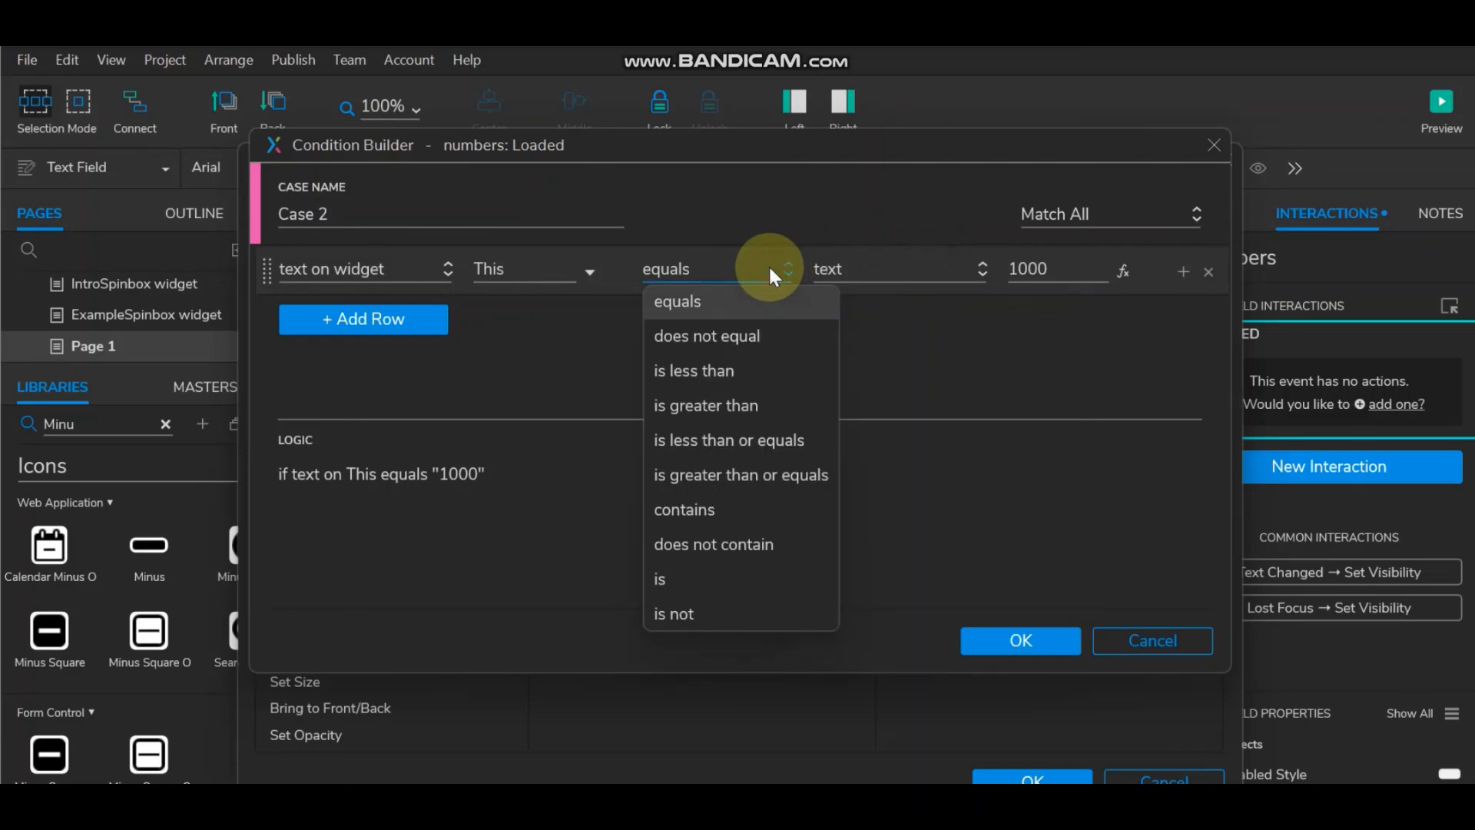
click(764, 434)
click(1056, 268)
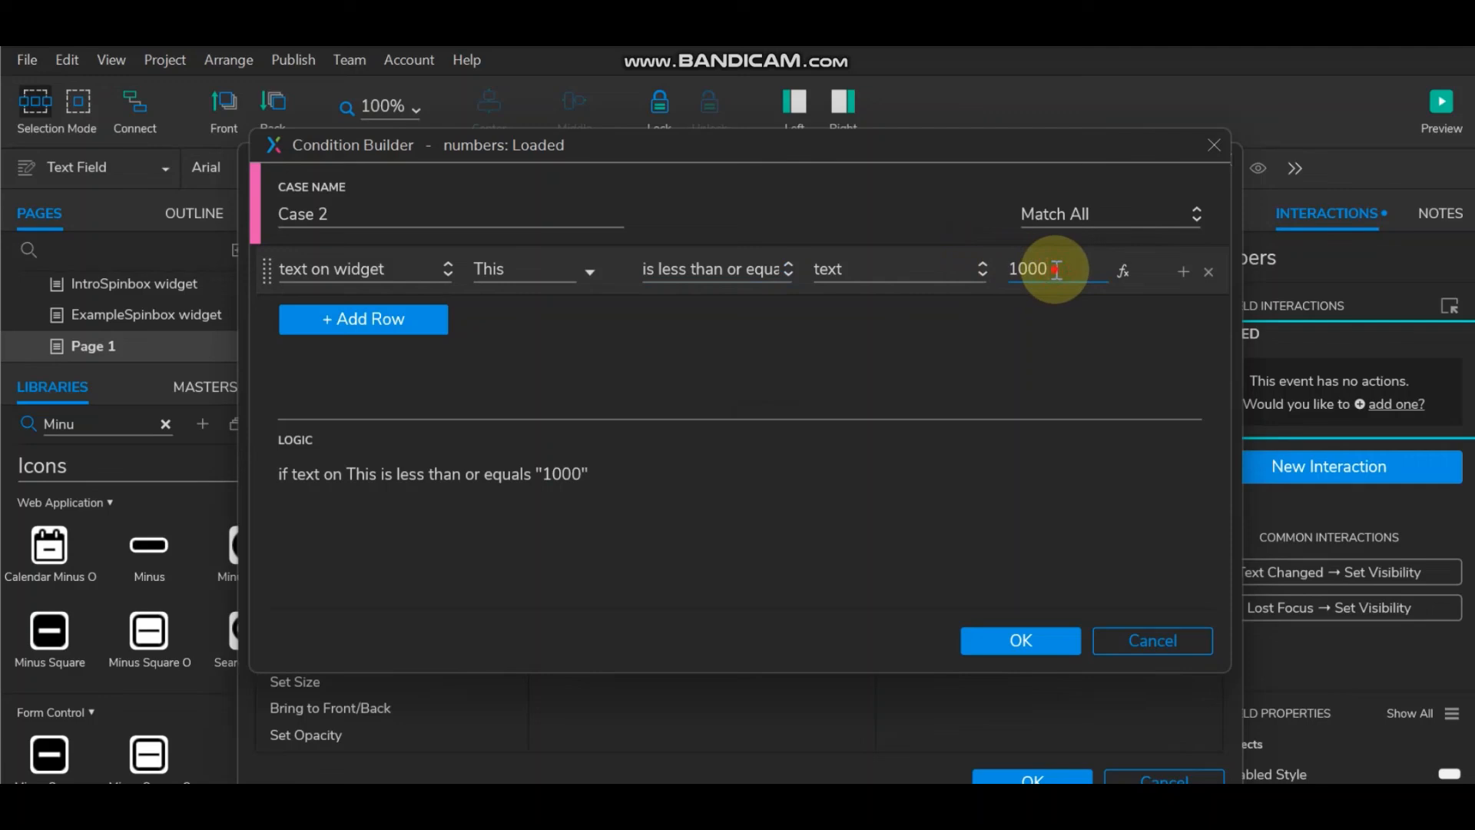
key(BackSpace)
key(BackSpace)
key(BackSpace)
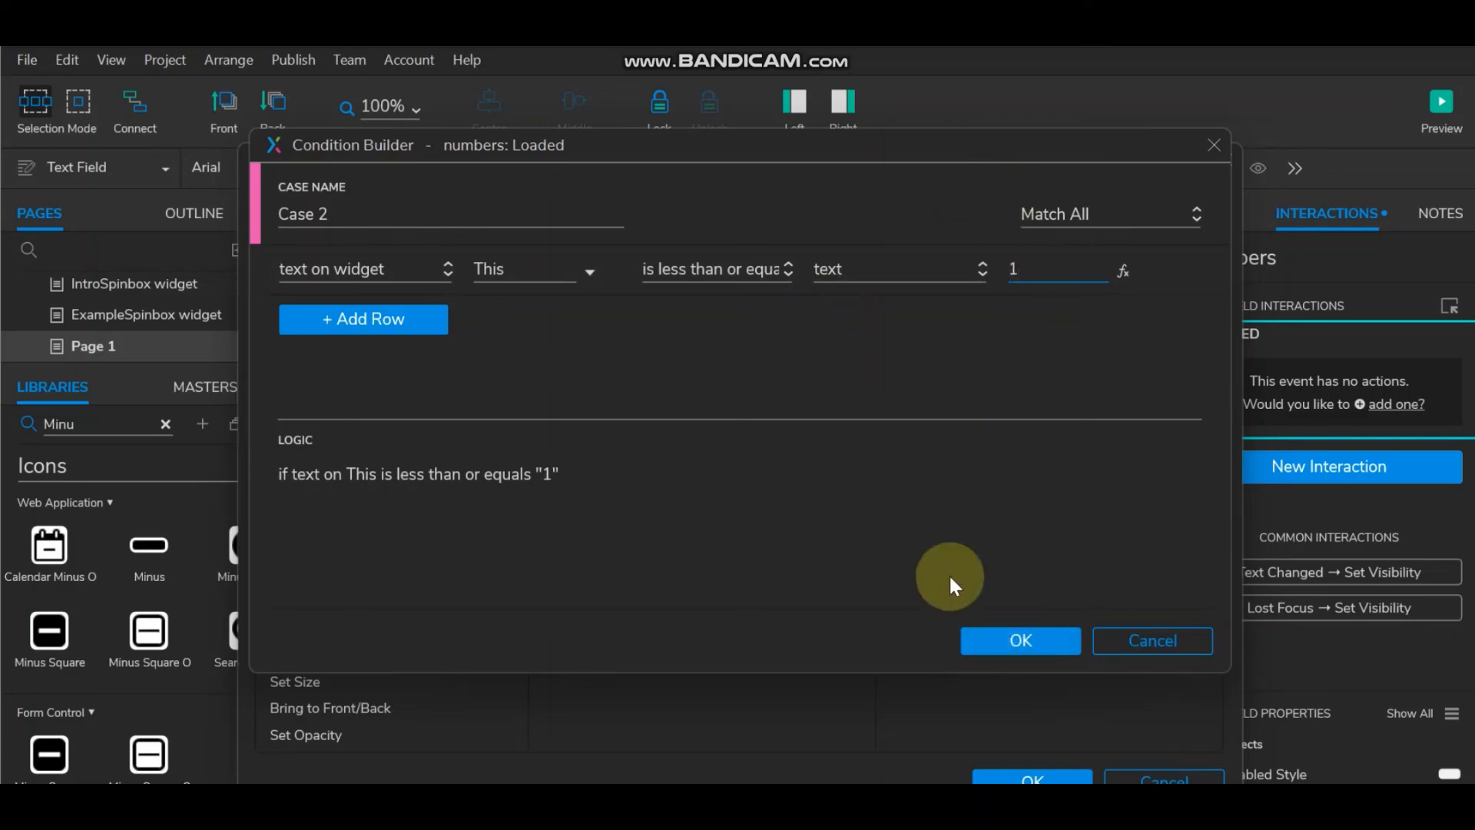
click(994, 645)
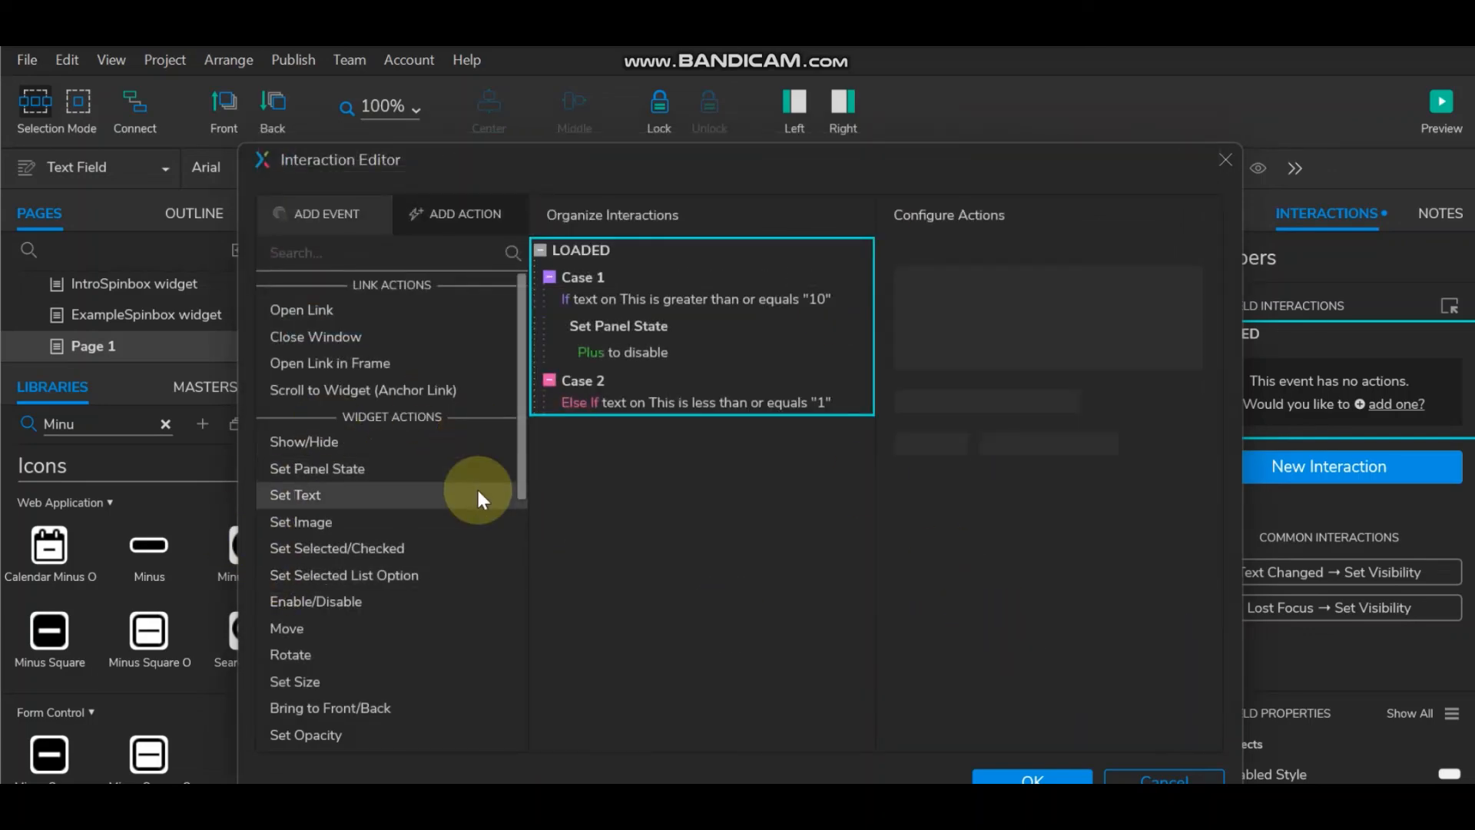
Step: Make Case 2 set the Minius panel to its disable state
click(322, 469)
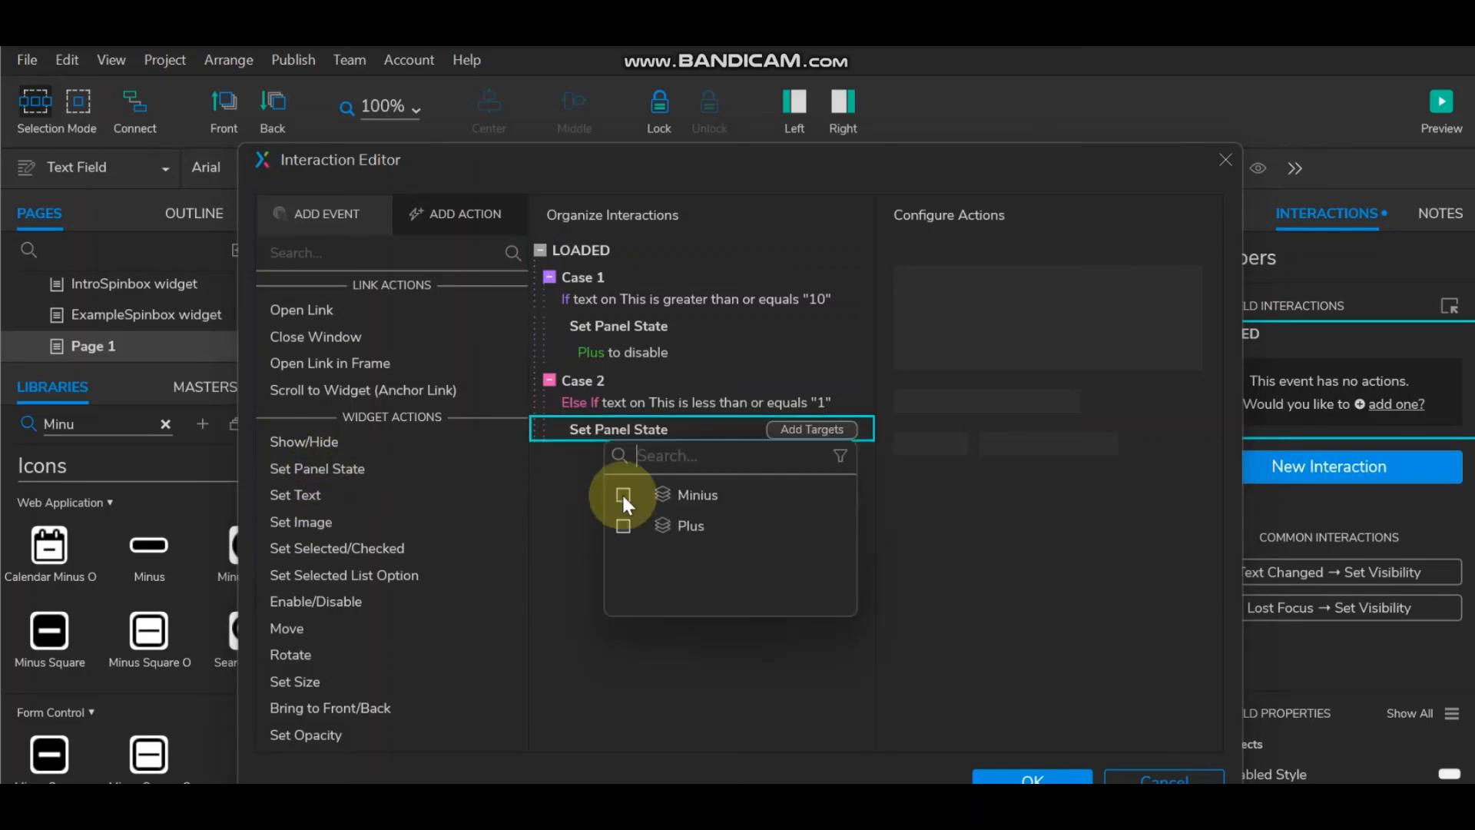
click(622, 494)
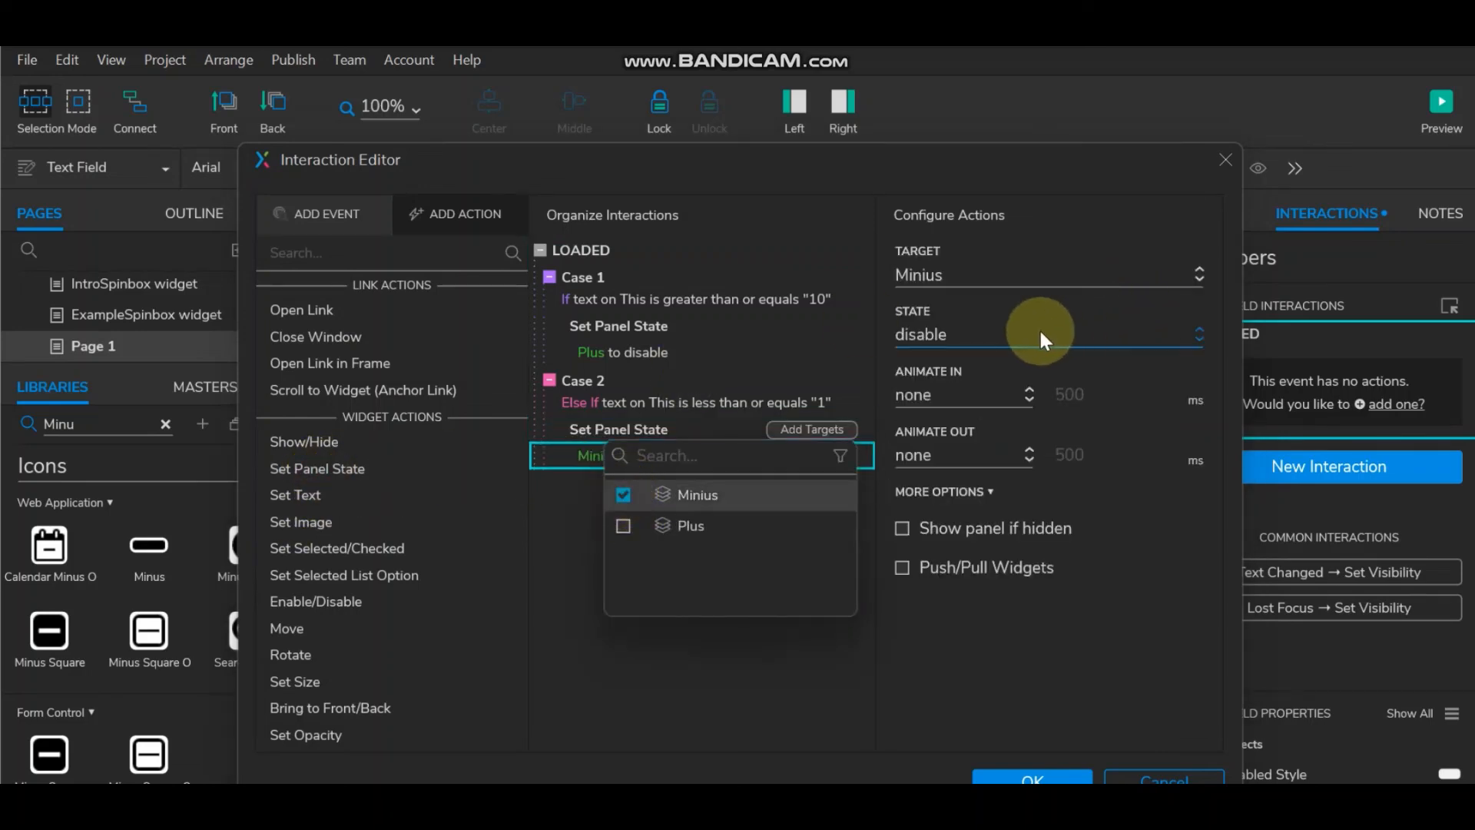
click(1037, 638)
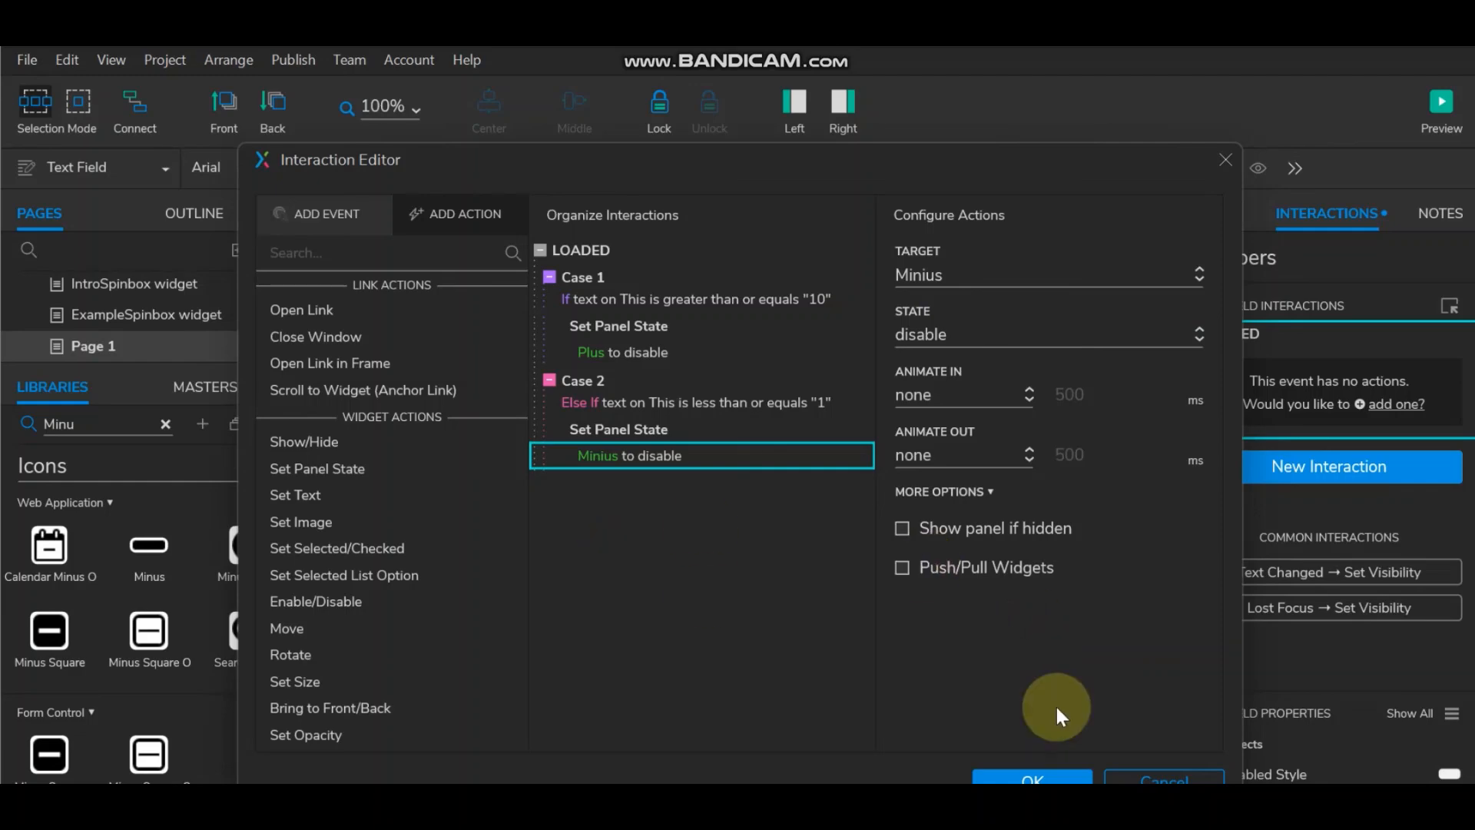
Step: Save the two-case Loaded interaction and check it in a browser preview
click(1049, 777)
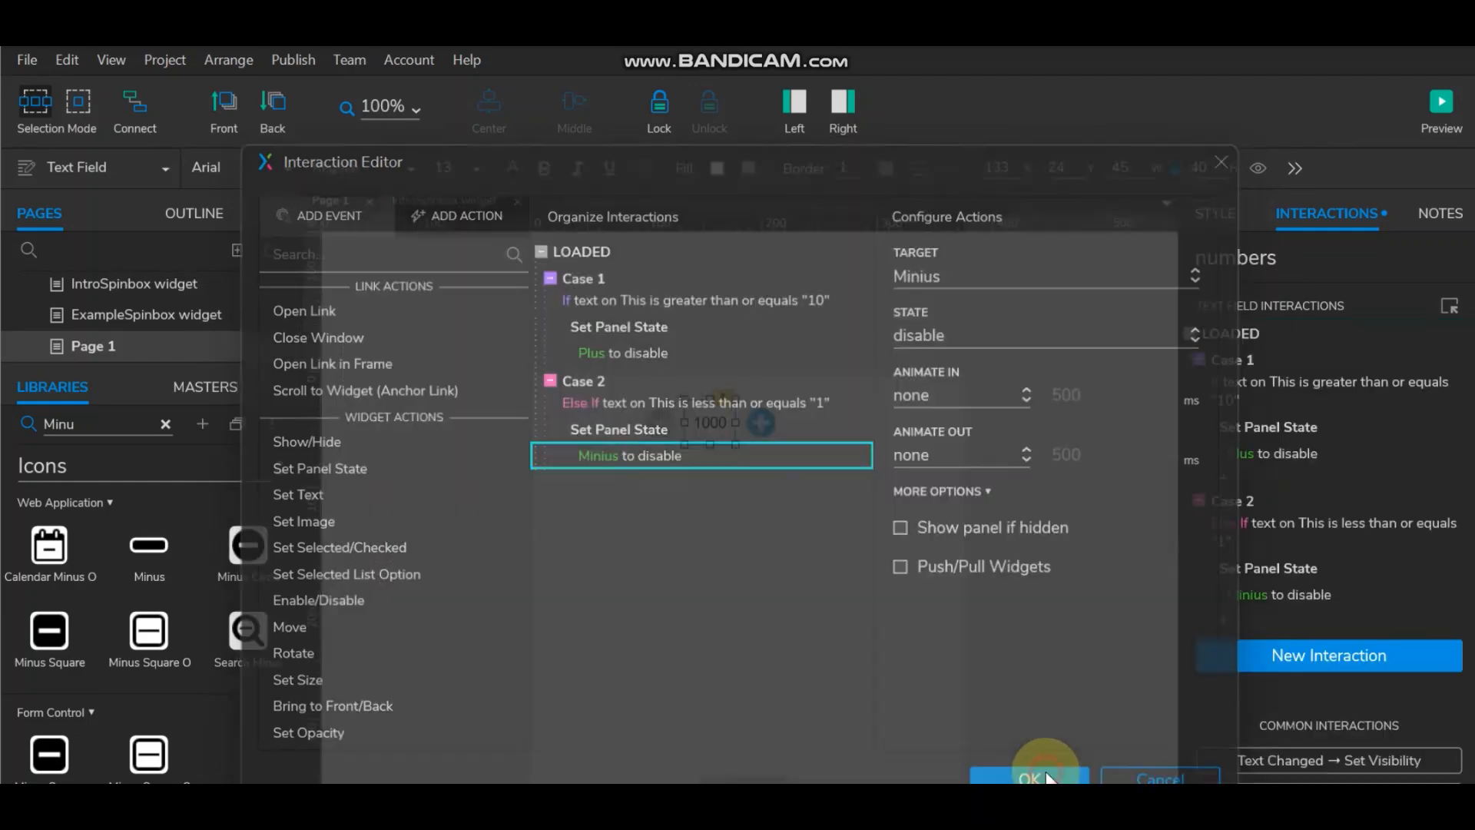
click(1441, 107)
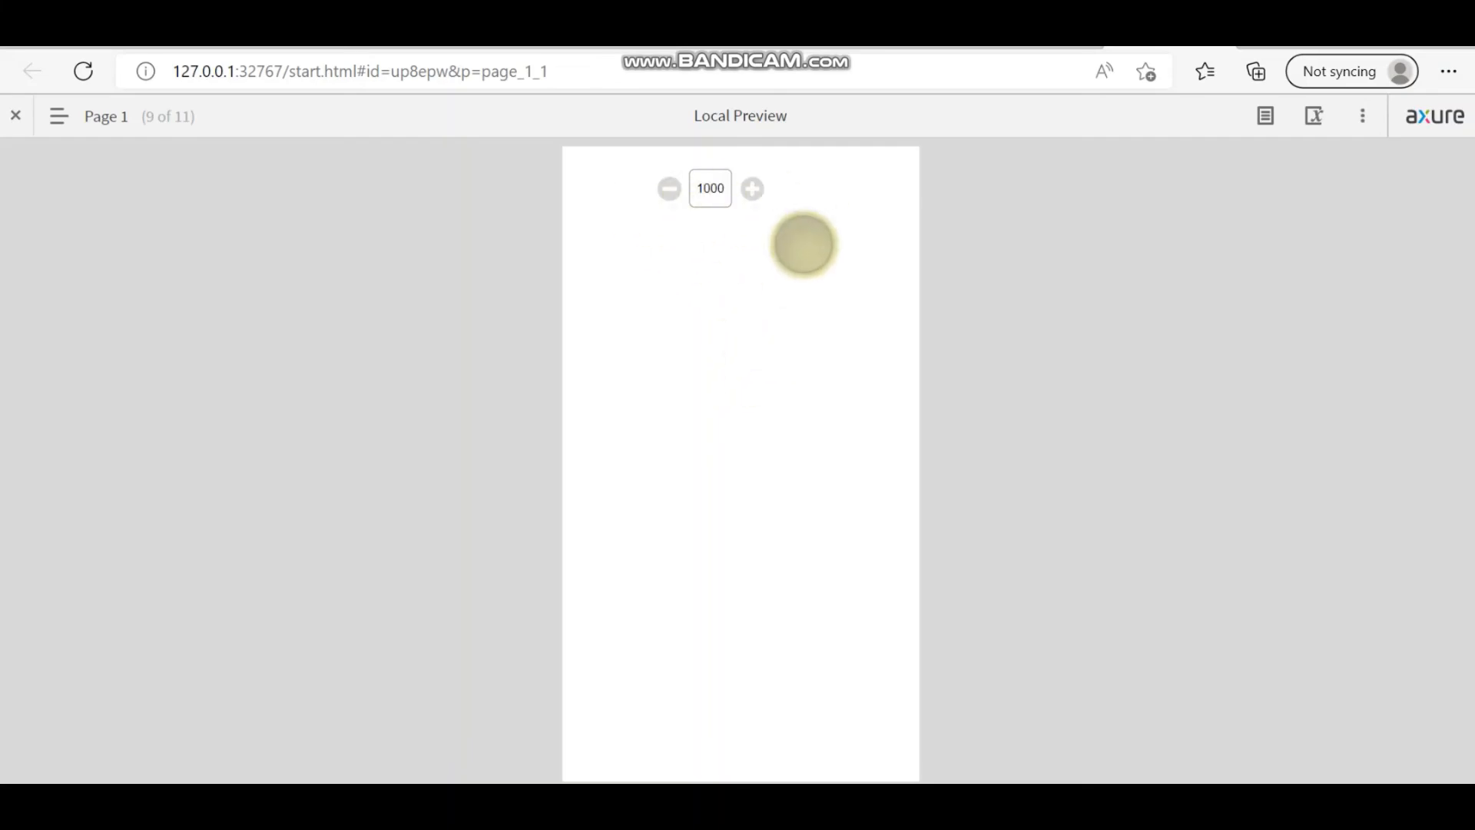
click(1350, 32)
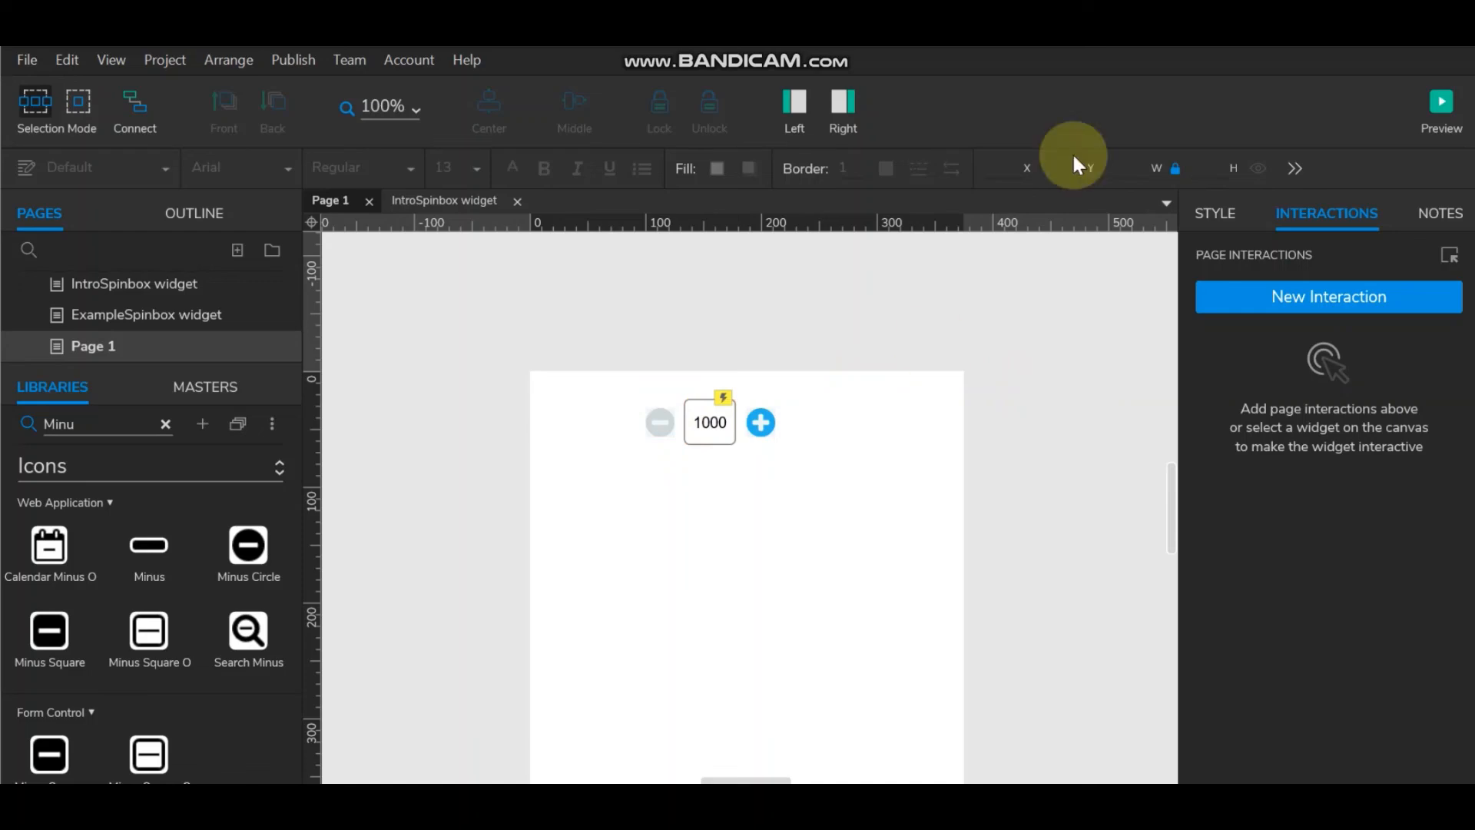
click(1429, 105)
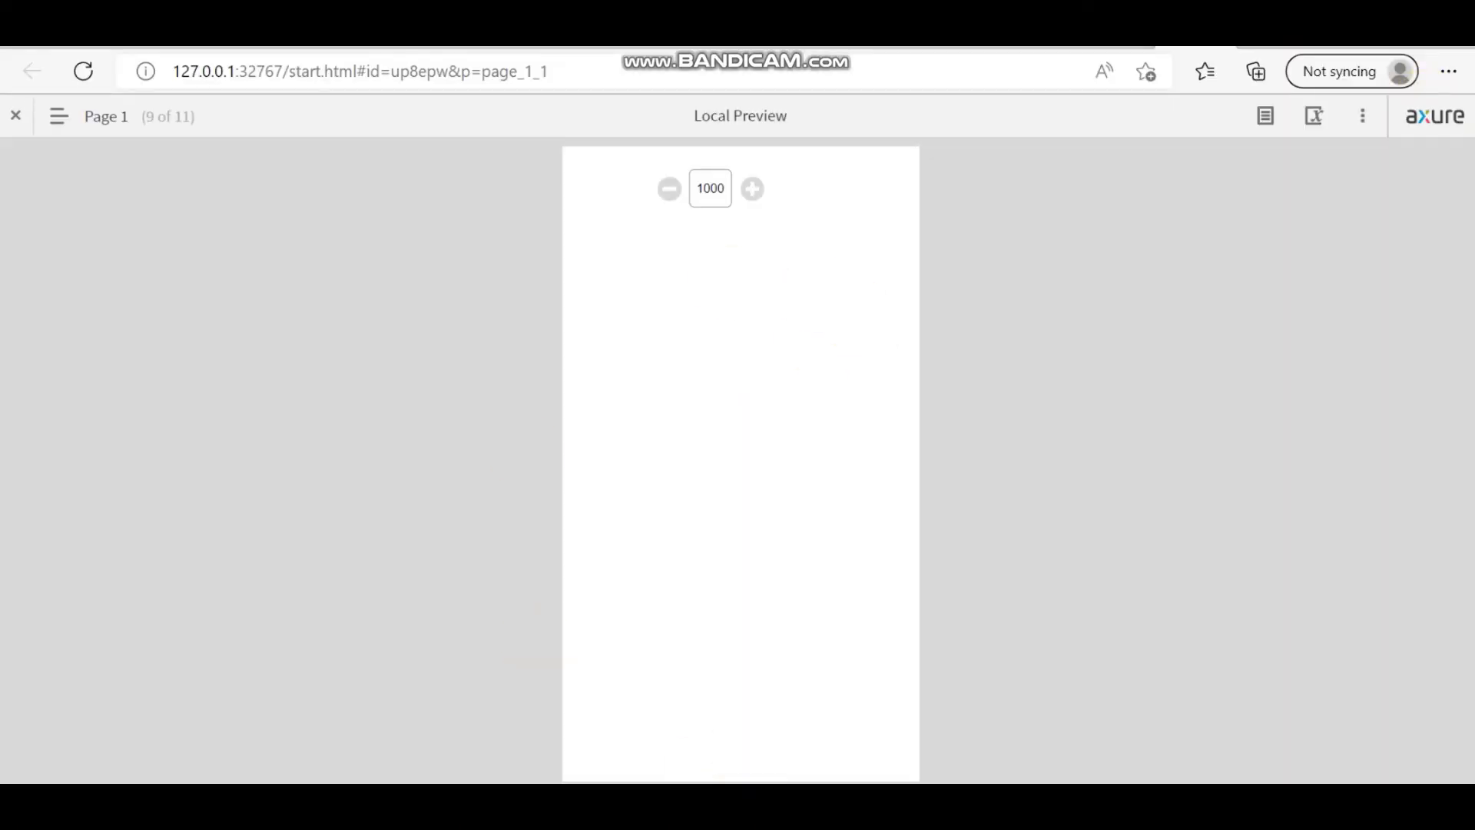
click(775, 799)
click(709, 423)
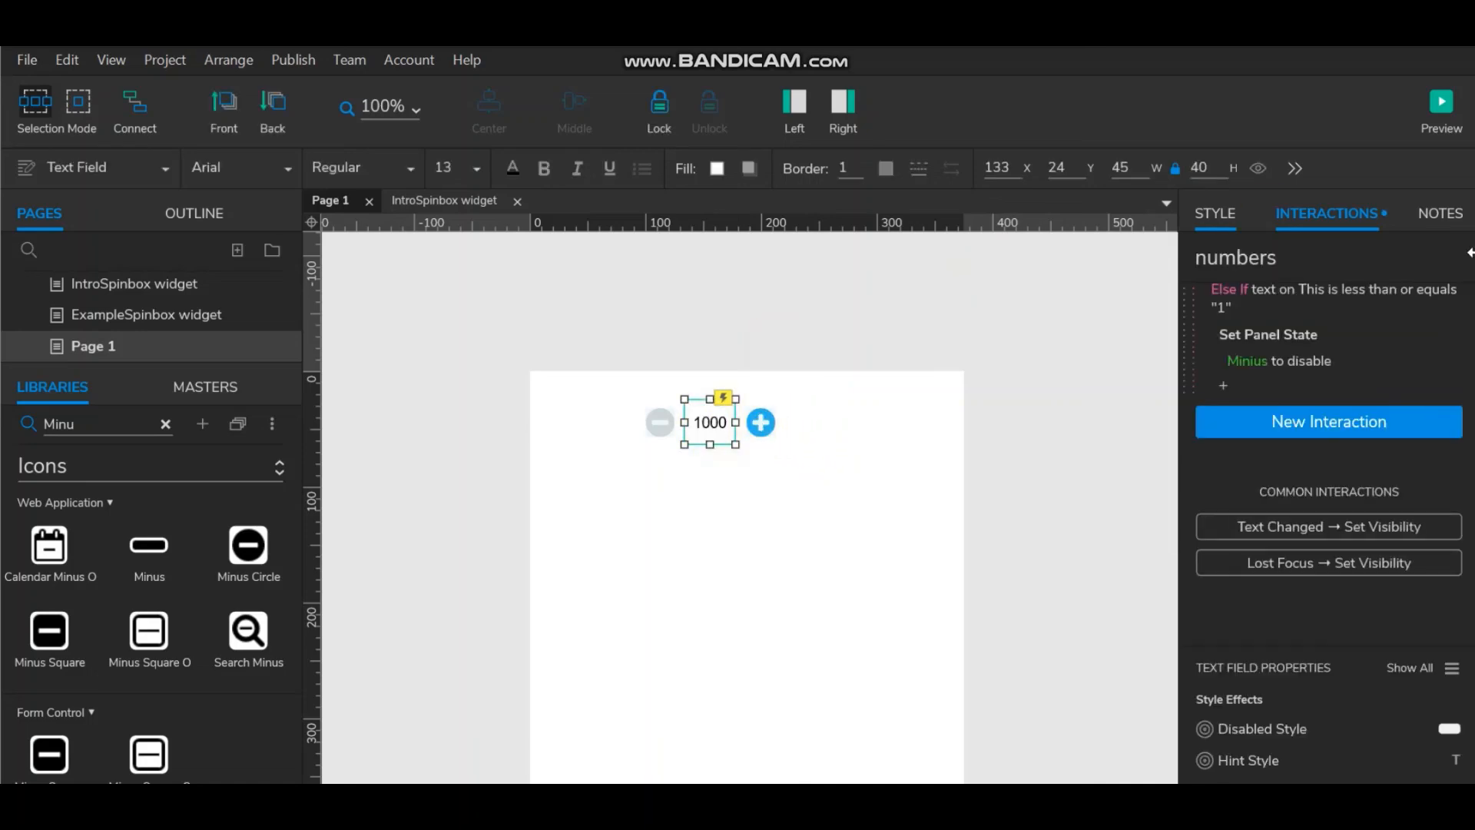
click(1422, 374)
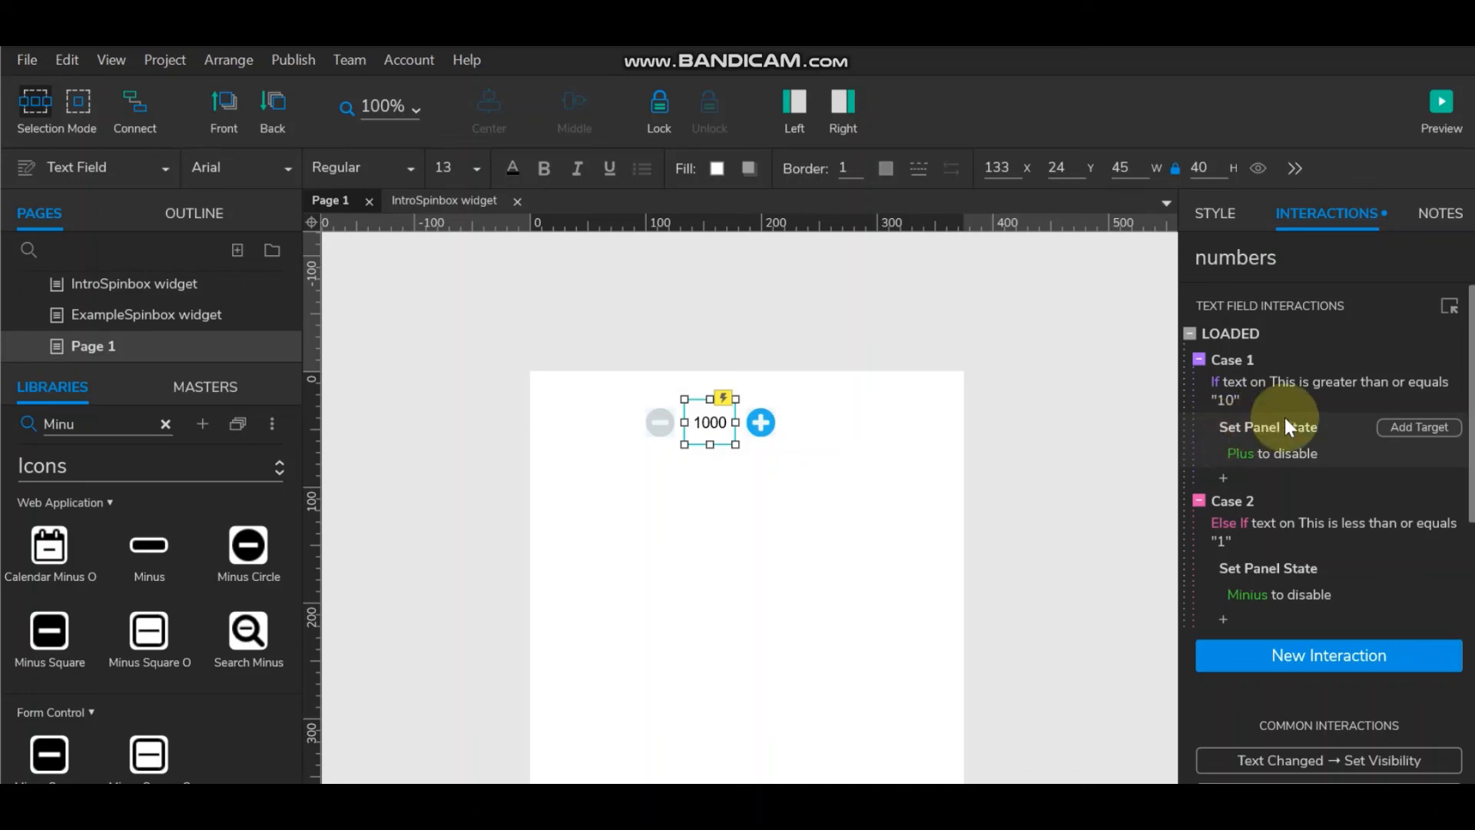
click(890, 448)
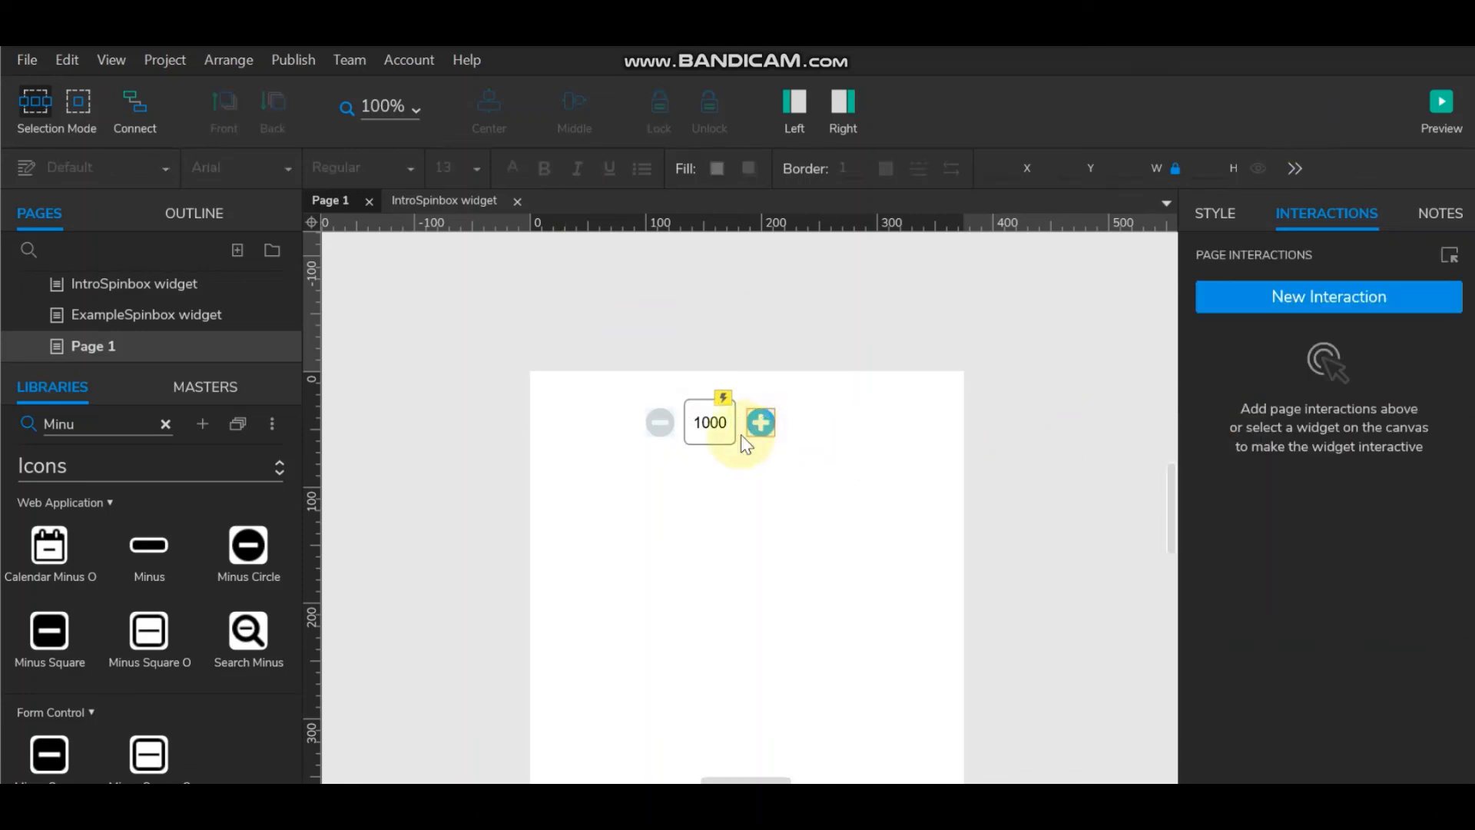
Step: Change the numbers field's default value from 1000 to 0
double_click(709, 422)
text(0)
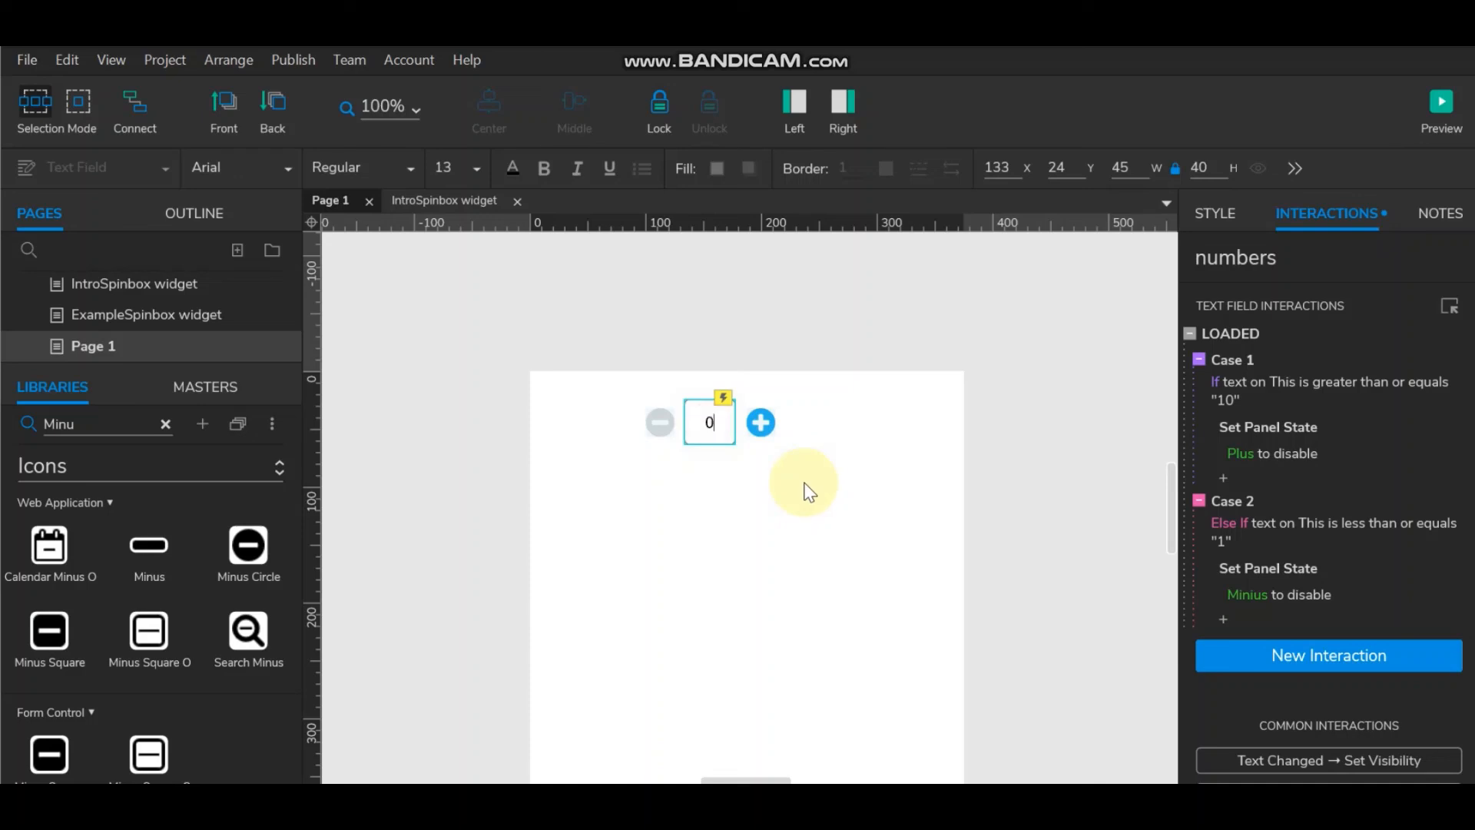
click(803, 486)
Step: In the preview, count the spinbox up twice, then back down to 0
click(1440, 102)
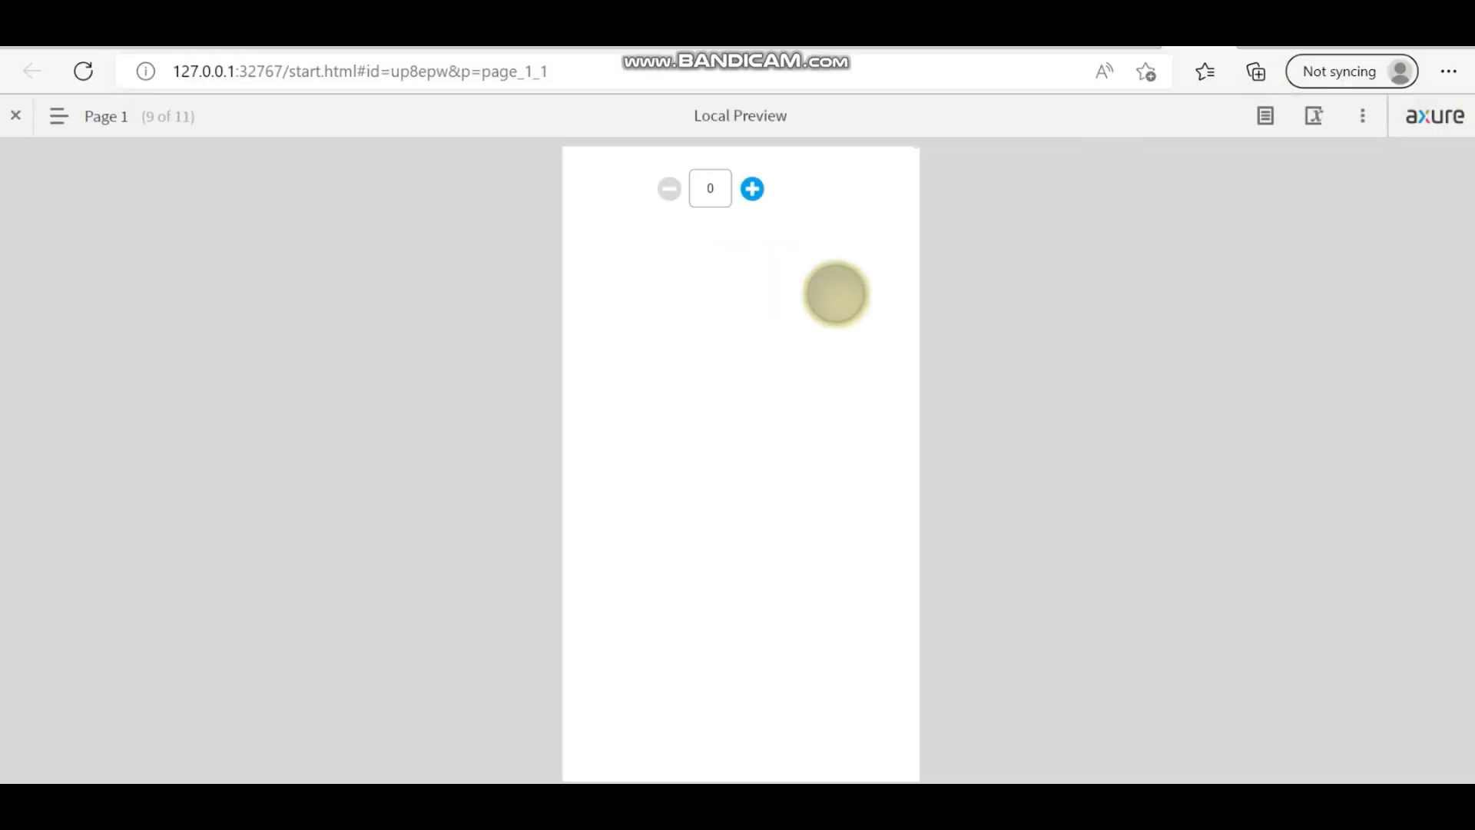
click(752, 188)
click(752, 188)
click(753, 189)
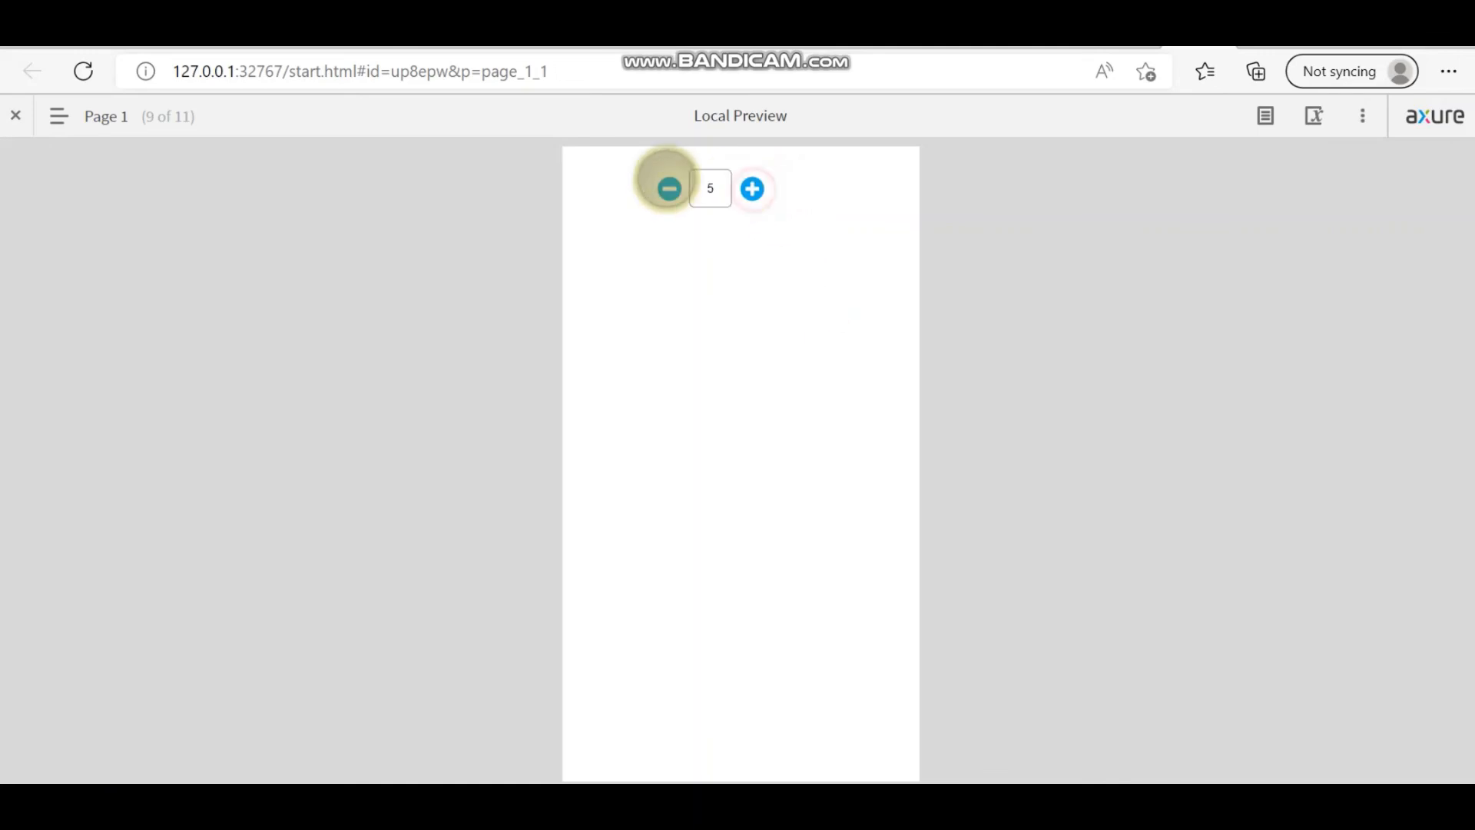
click(668, 188)
click(668, 188)
click(668, 189)
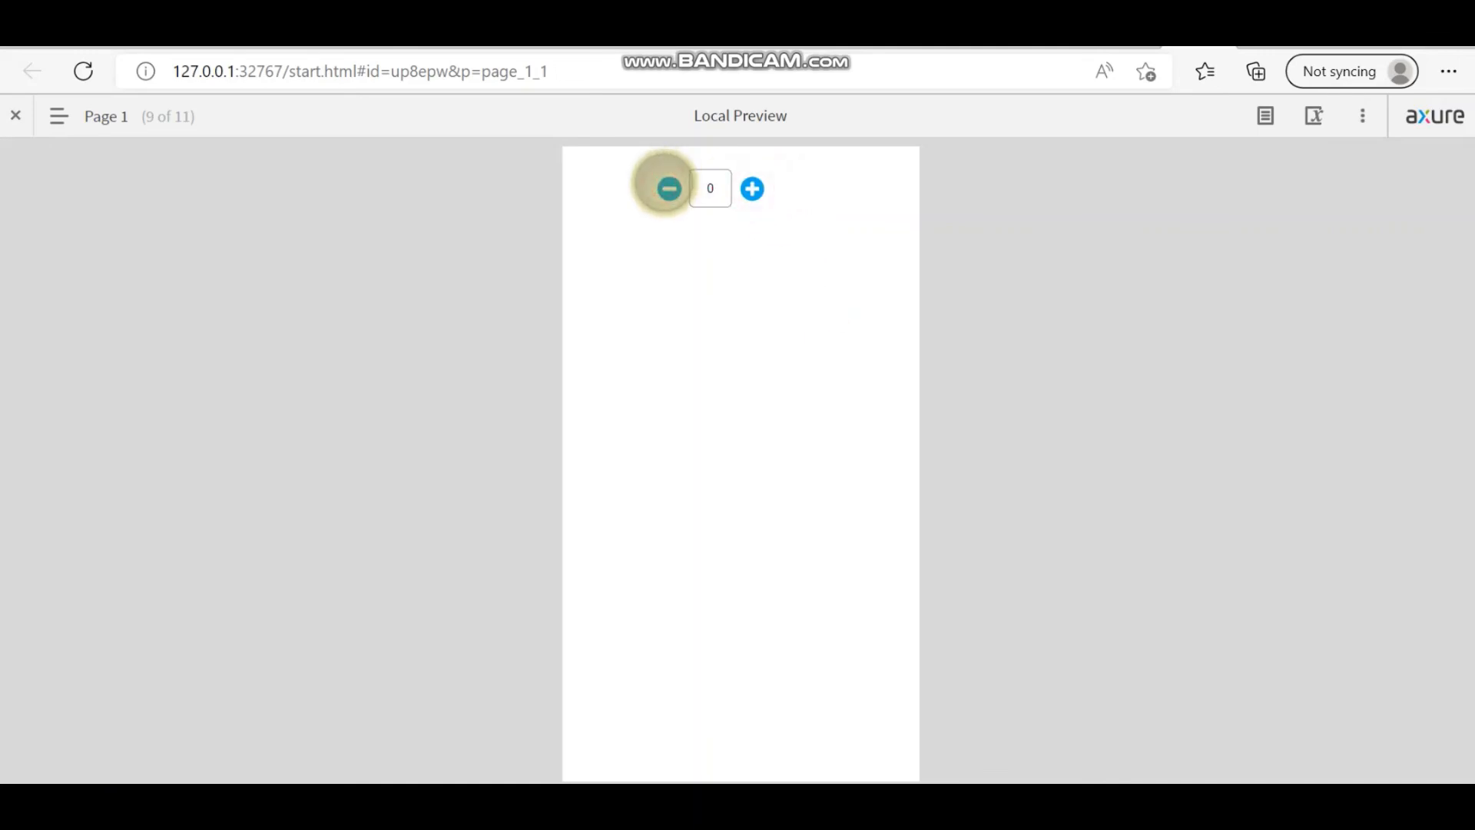
click(669, 188)
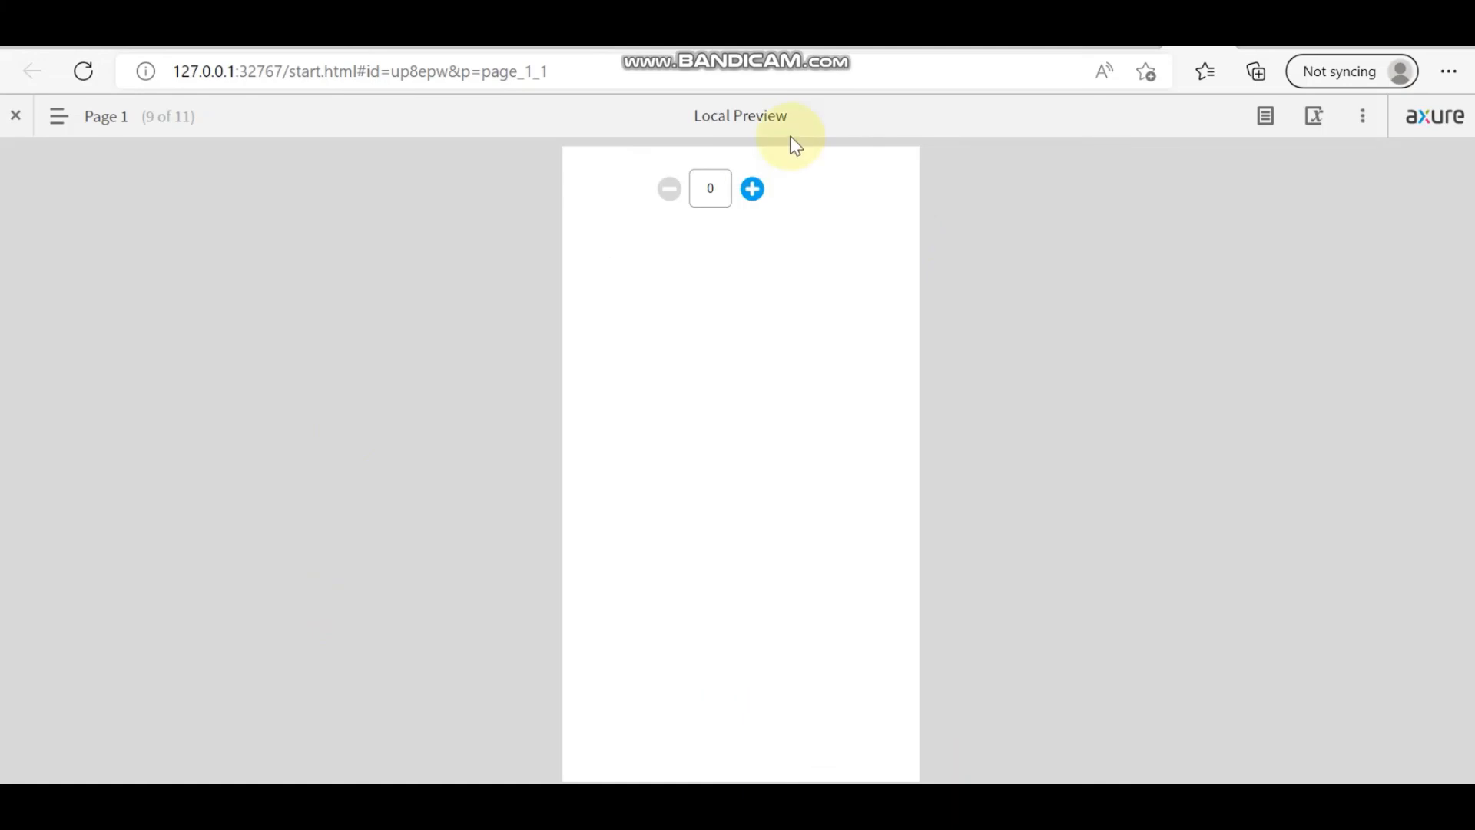
key(alt+Tab)
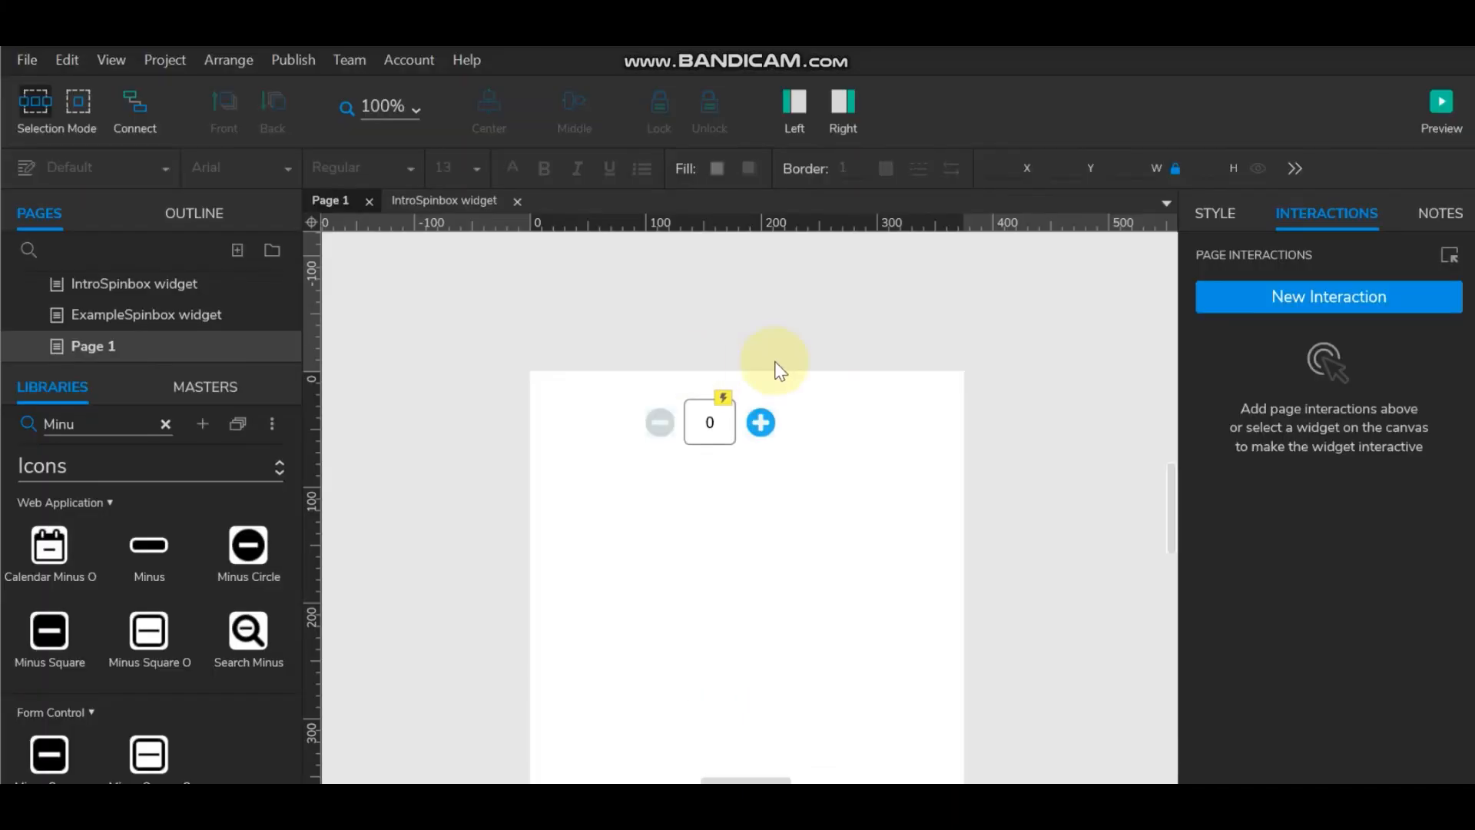
click(761, 423)
click(1340, 227)
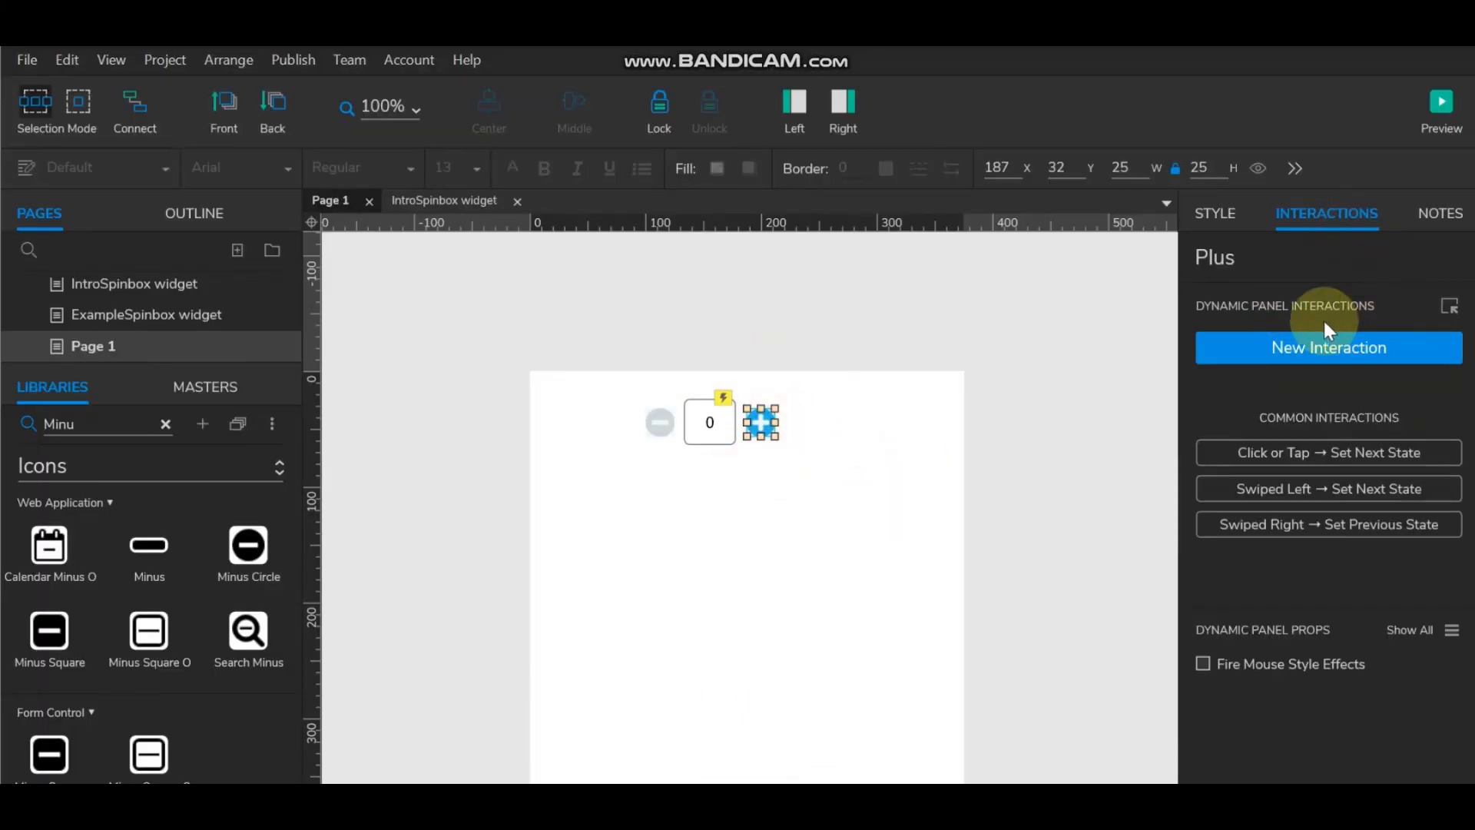
double_click(761, 422)
click(776, 433)
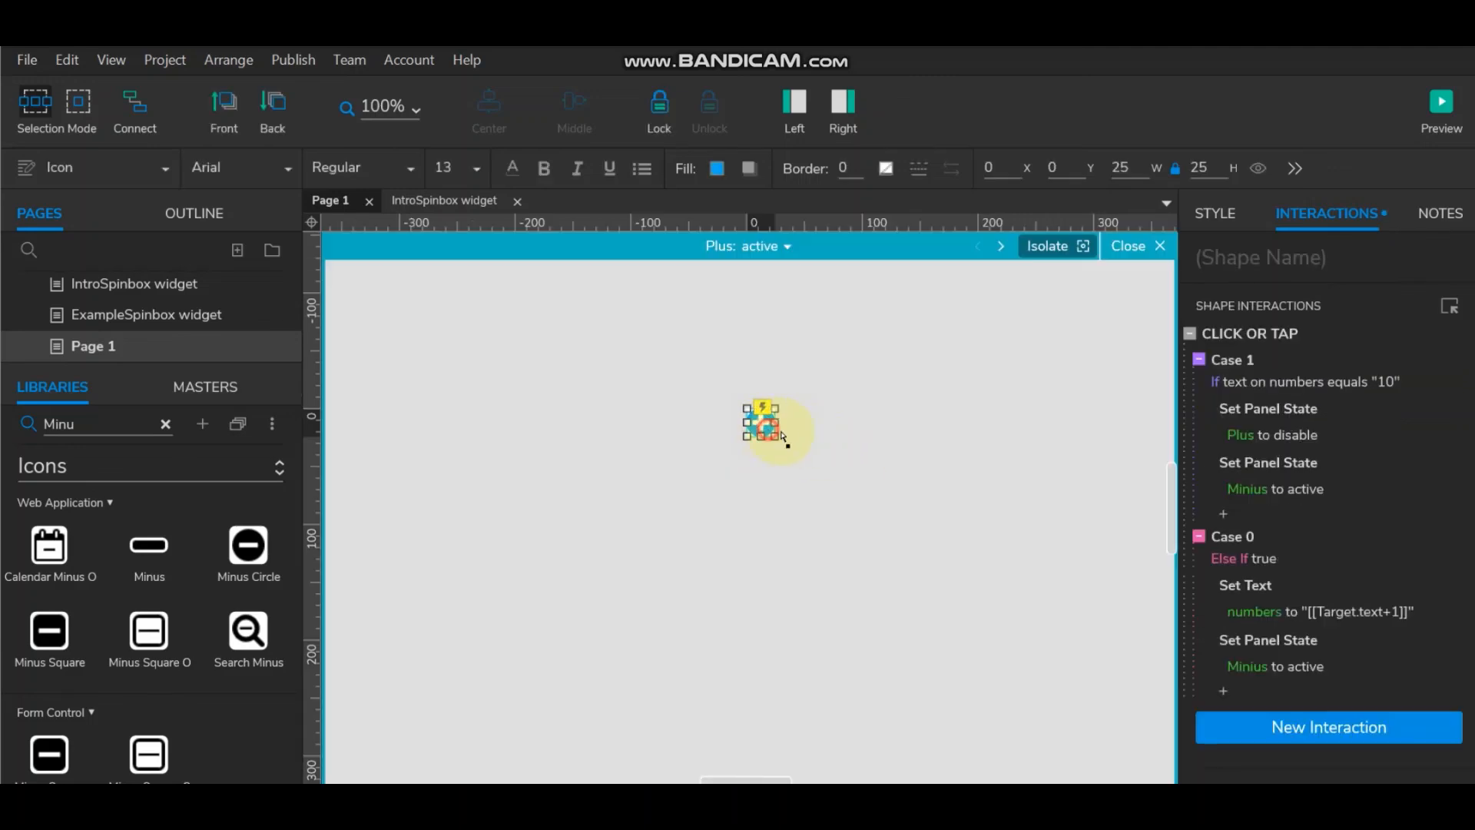
click(1349, 382)
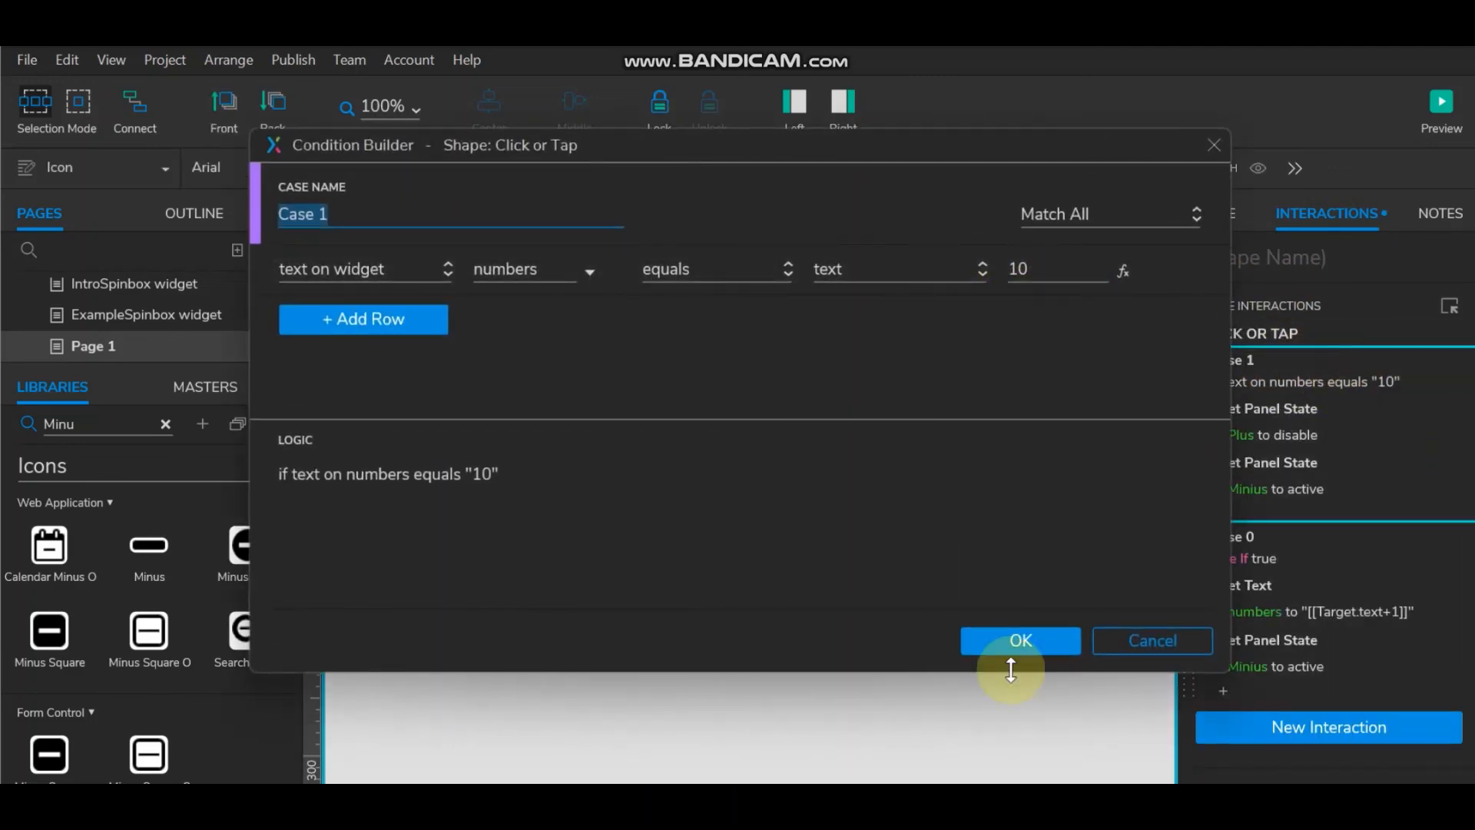
click(1049, 638)
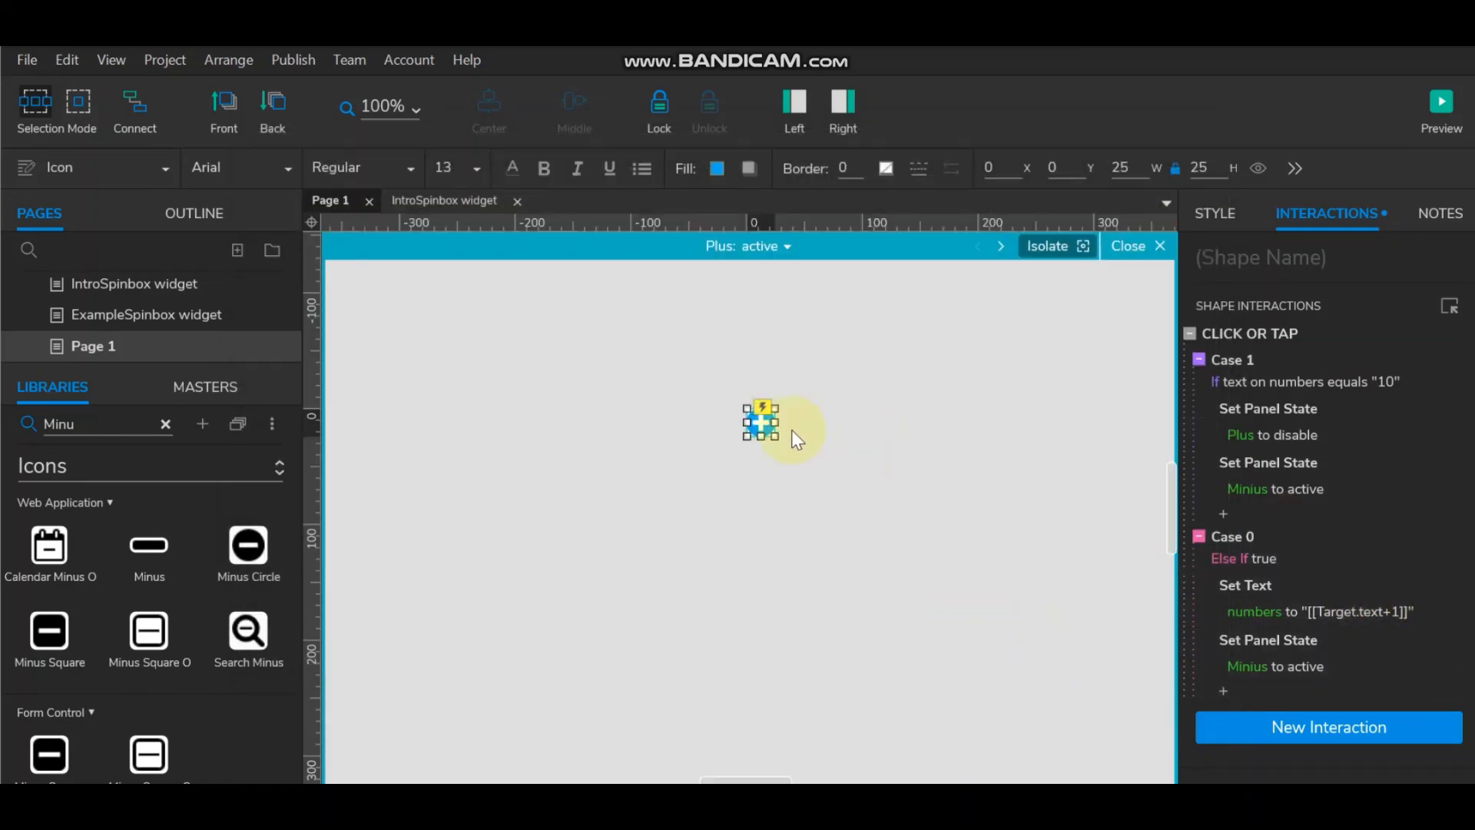
click(1127, 245)
click(658, 422)
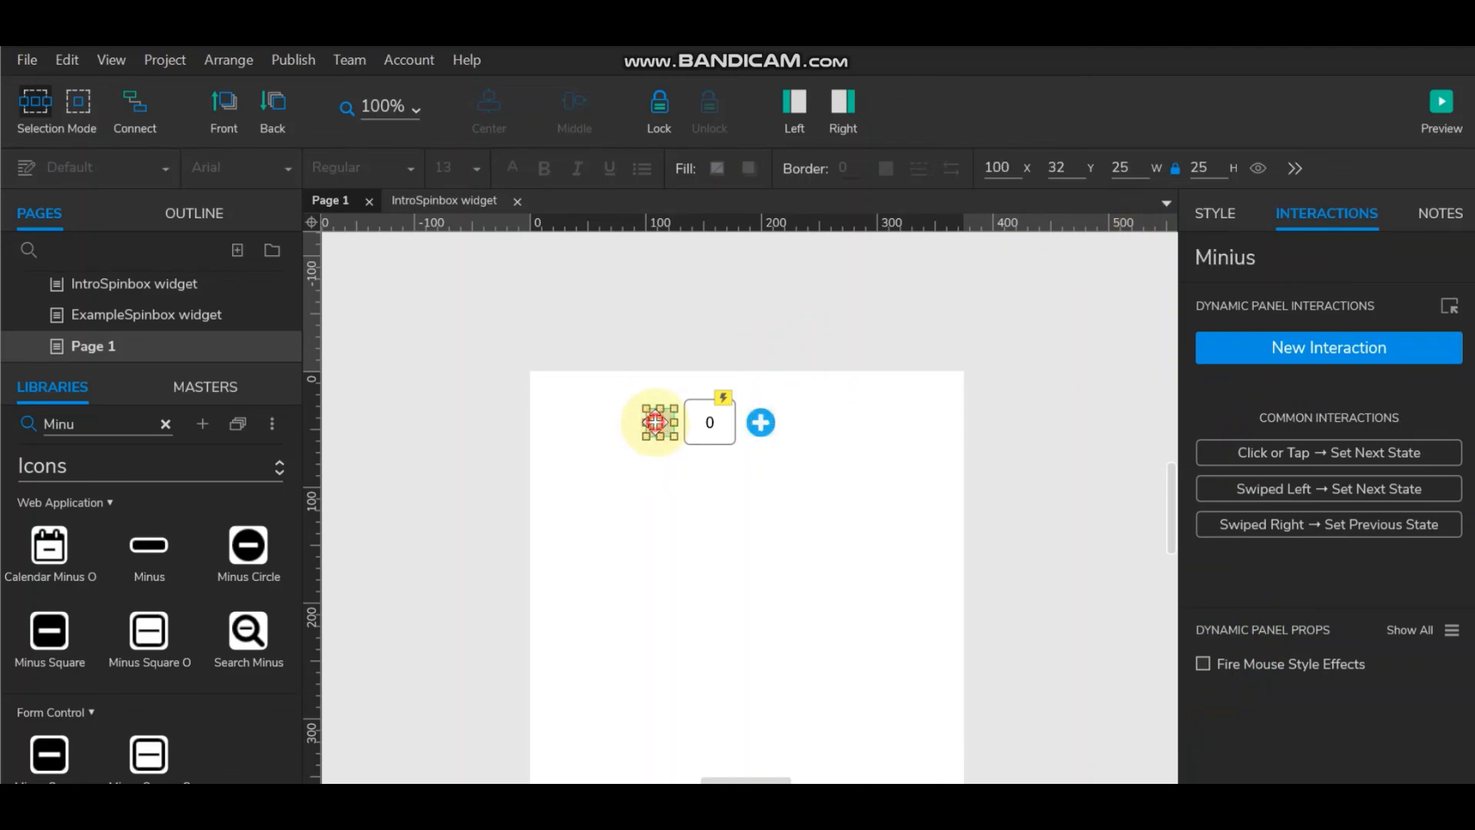
double_click(653, 424)
click(658, 424)
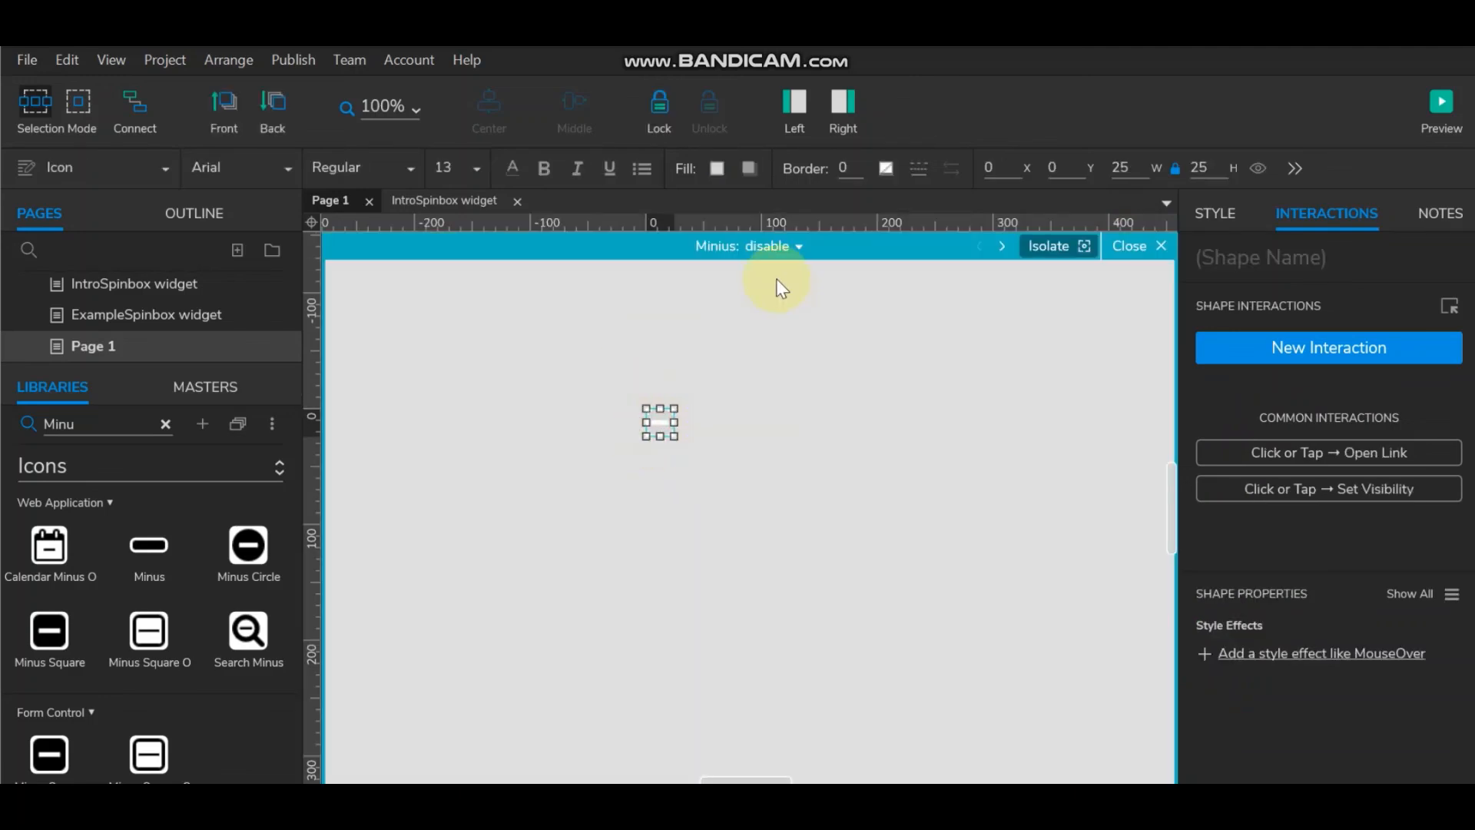
click(796, 248)
click(792, 303)
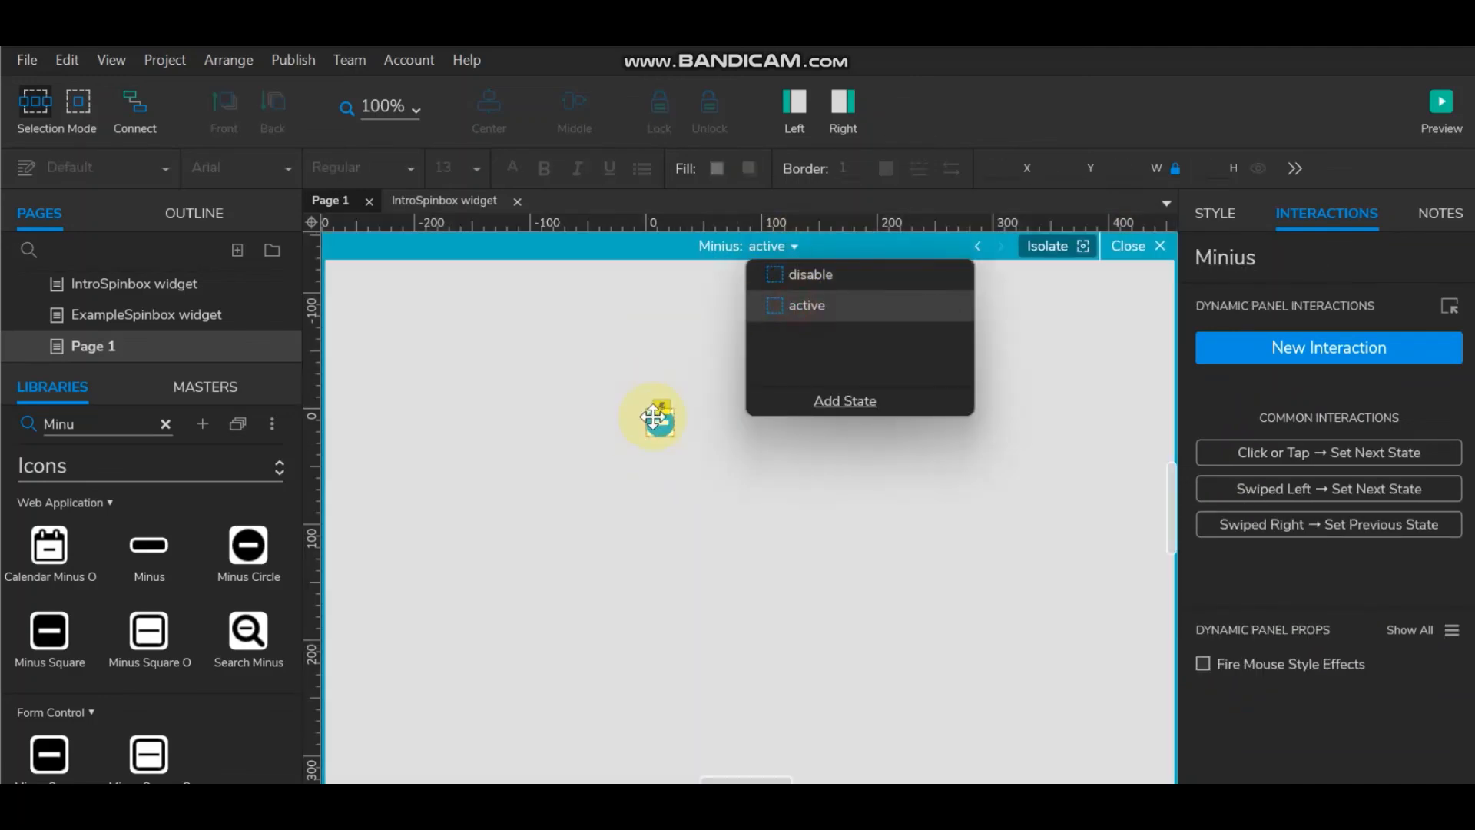
click(659, 419)
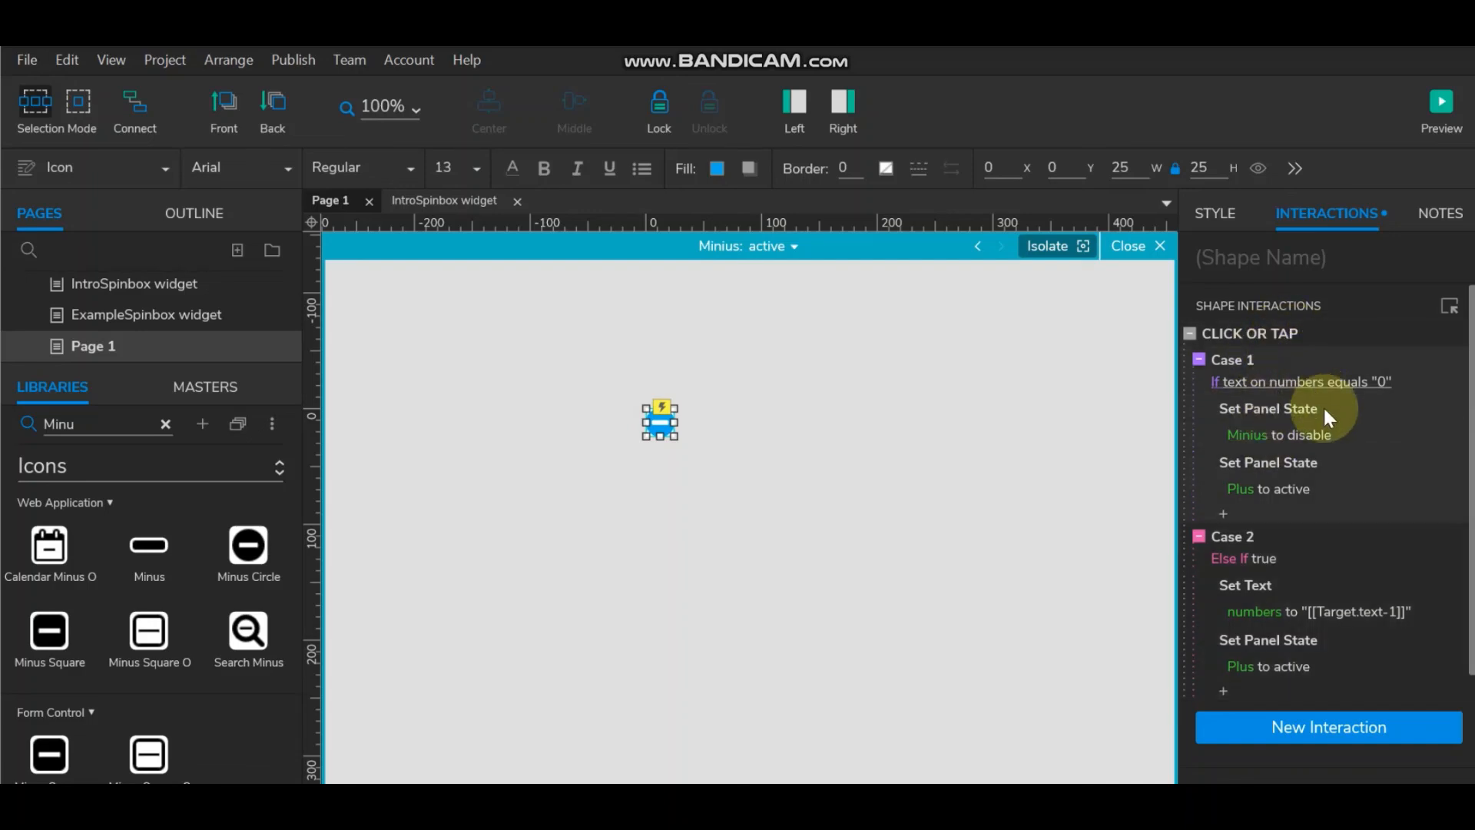
double_click(1306, 381)
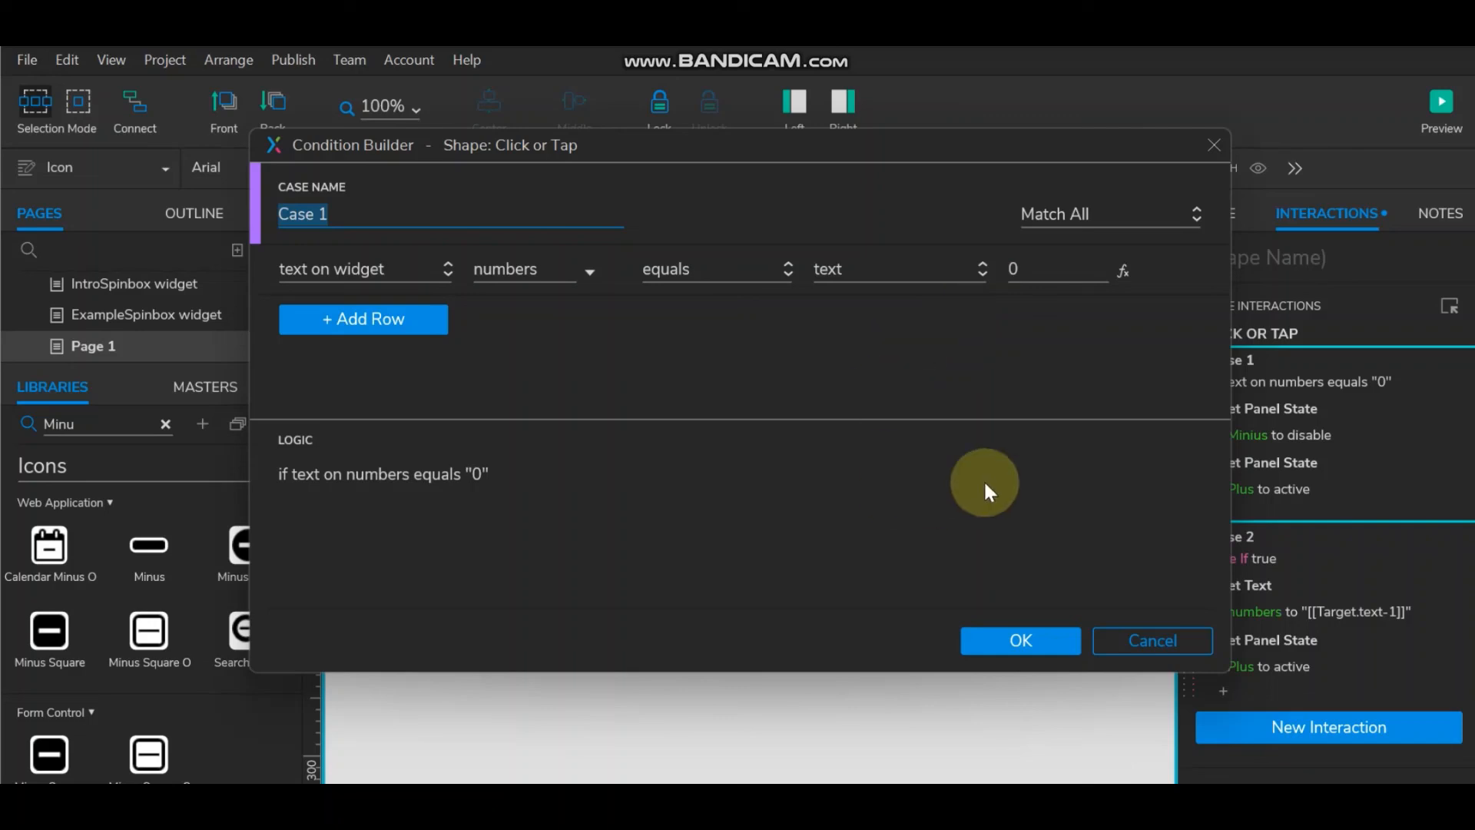
click(1020, 640)
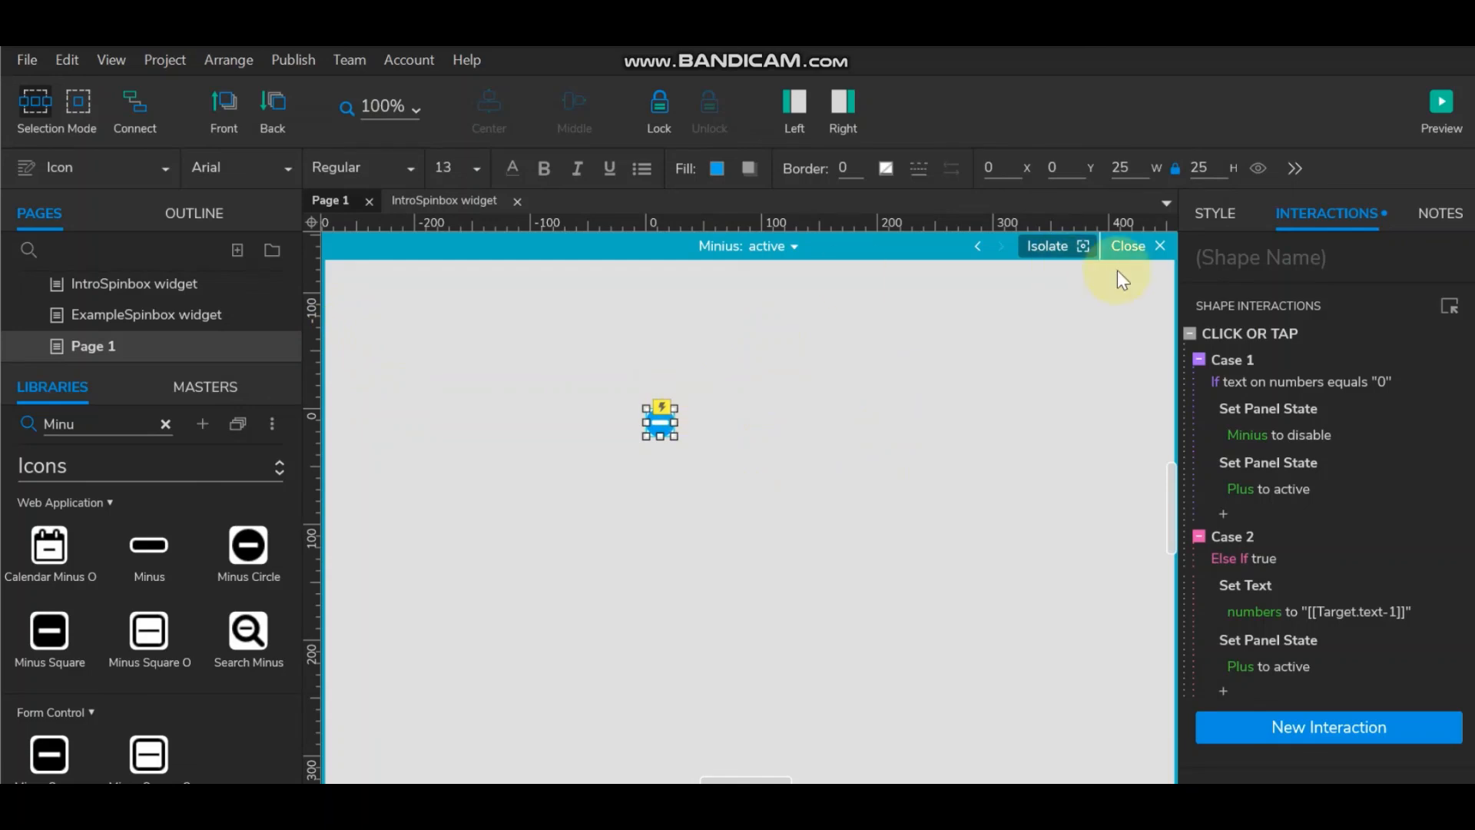
click(1124, 246)
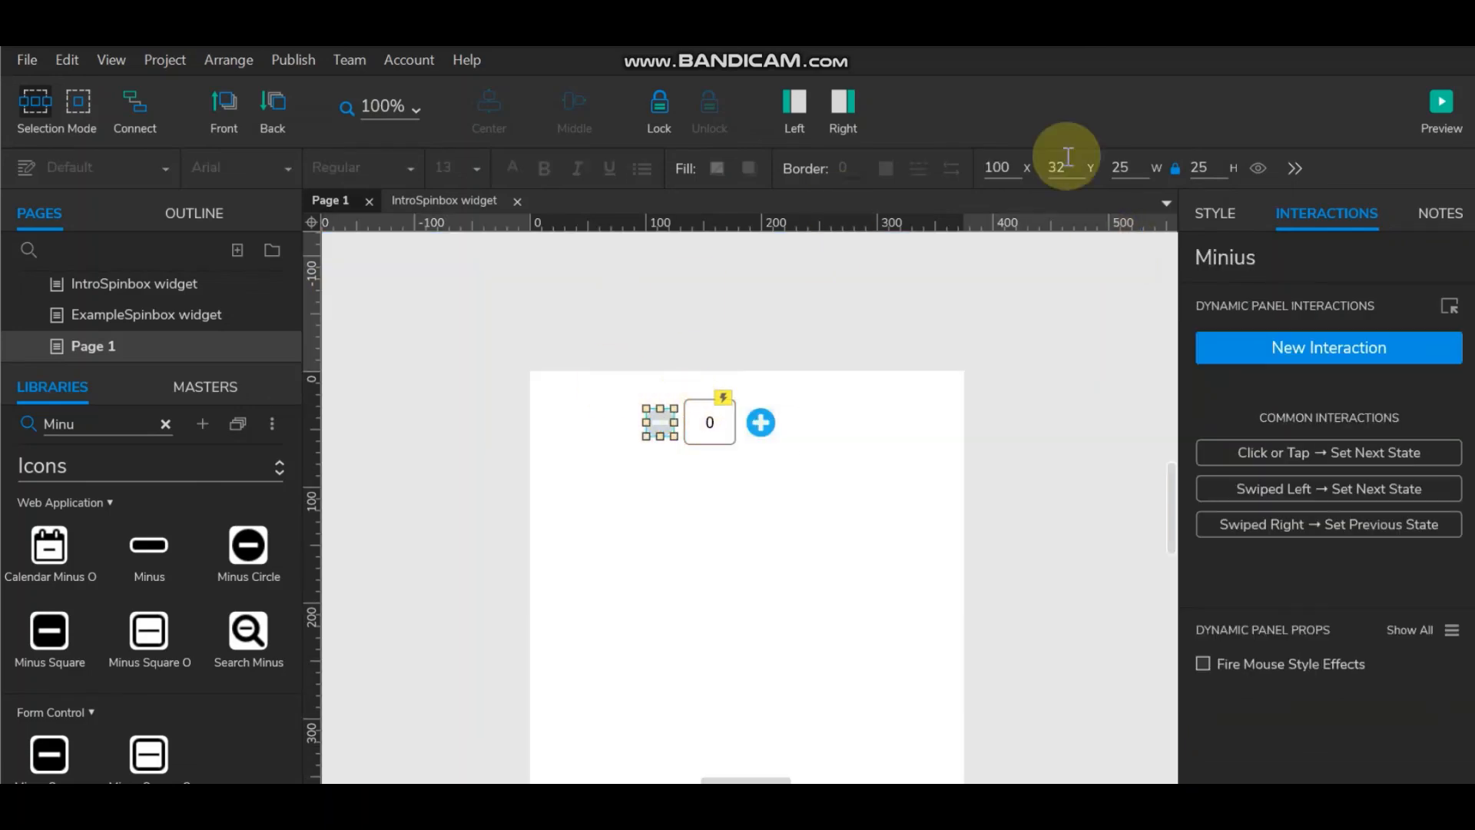
Step: In the preview sitemap, go through ExampleSpinbox widget to IntroSpinbox widget and scroll through its steps
click(1432, 100)
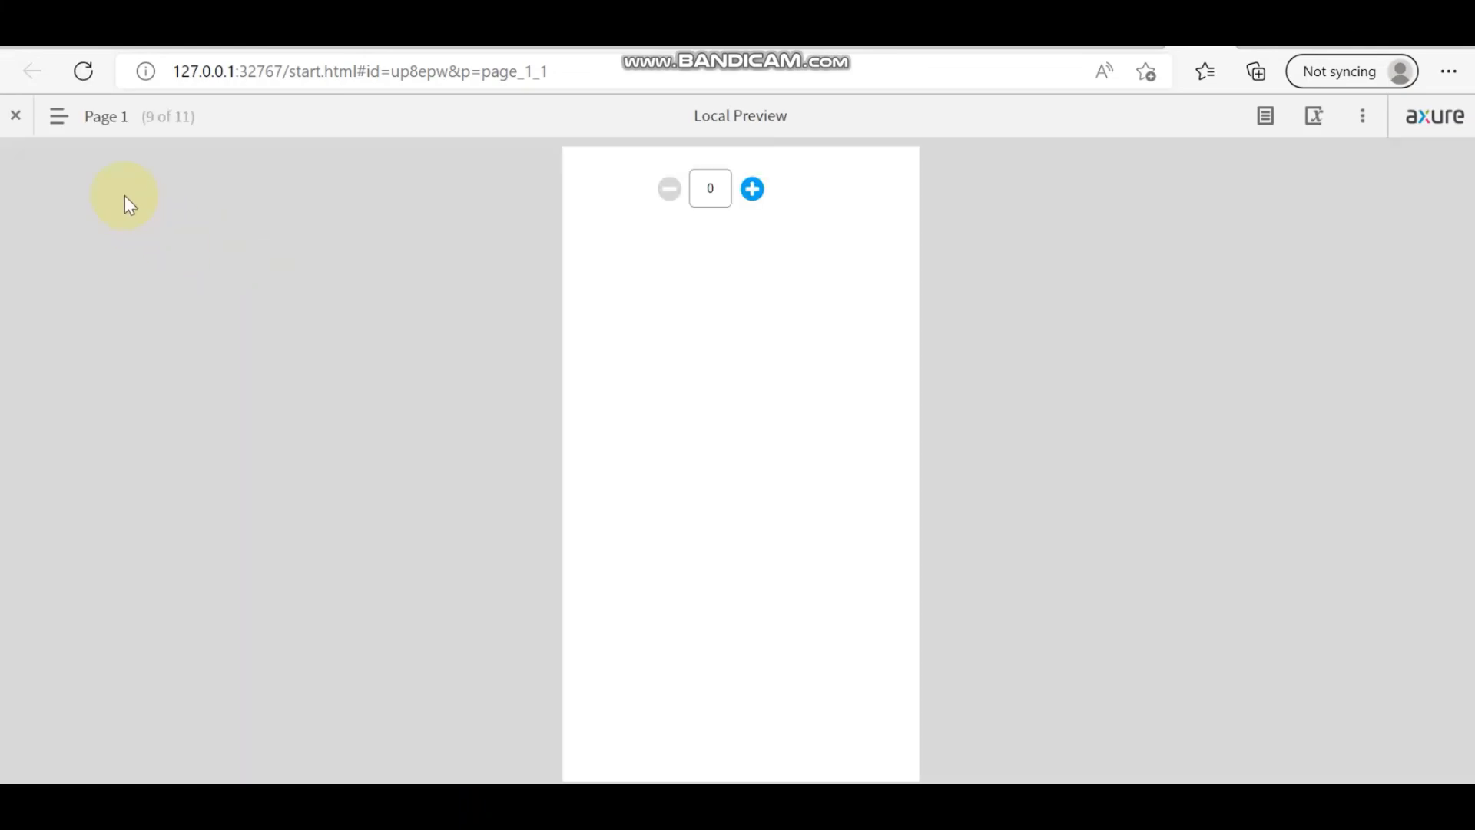
click(72, 131)
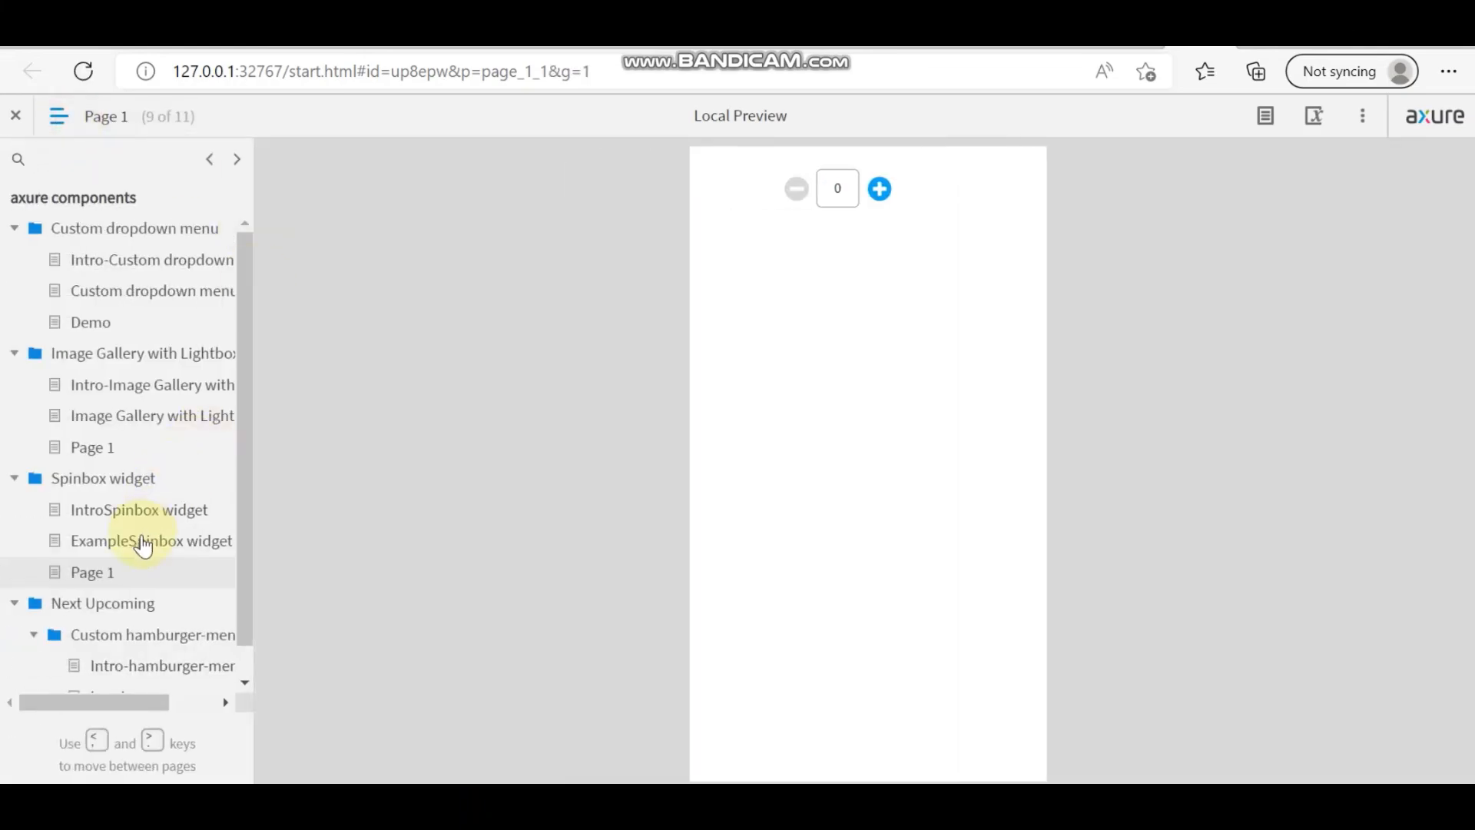
click(141, 540)
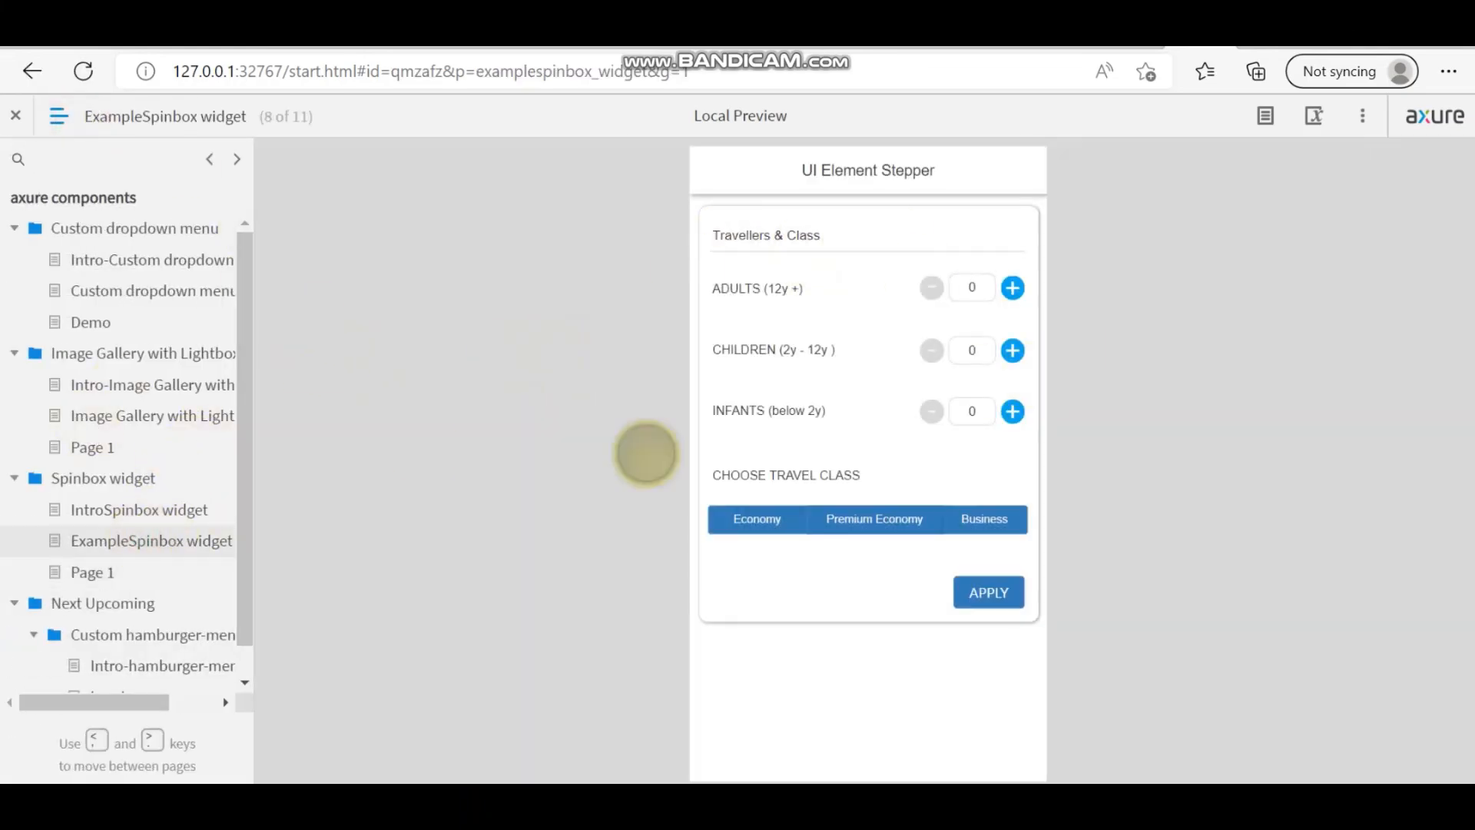
click(115, 516)
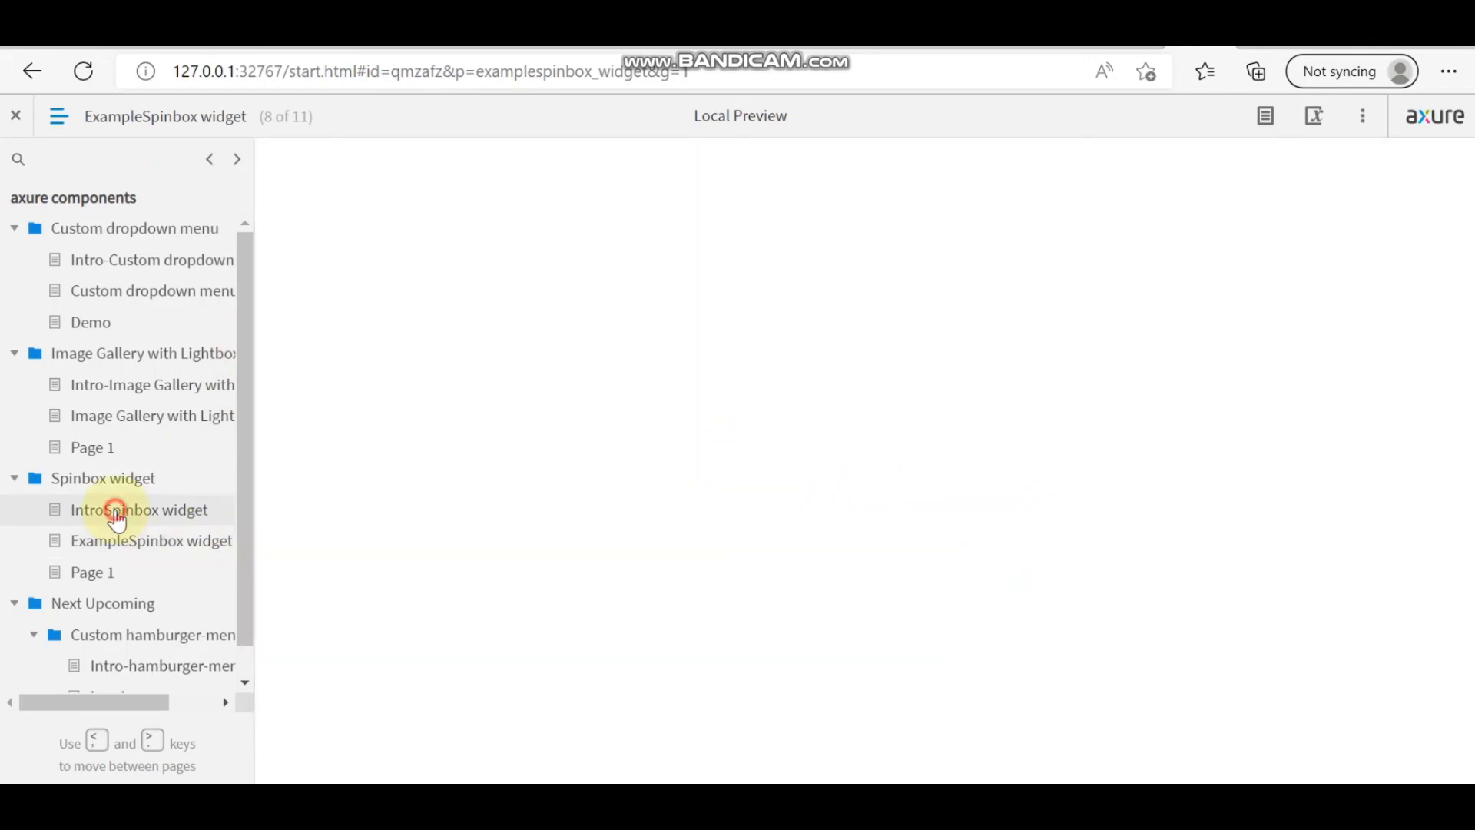
scroll(868, 484, down, 2)
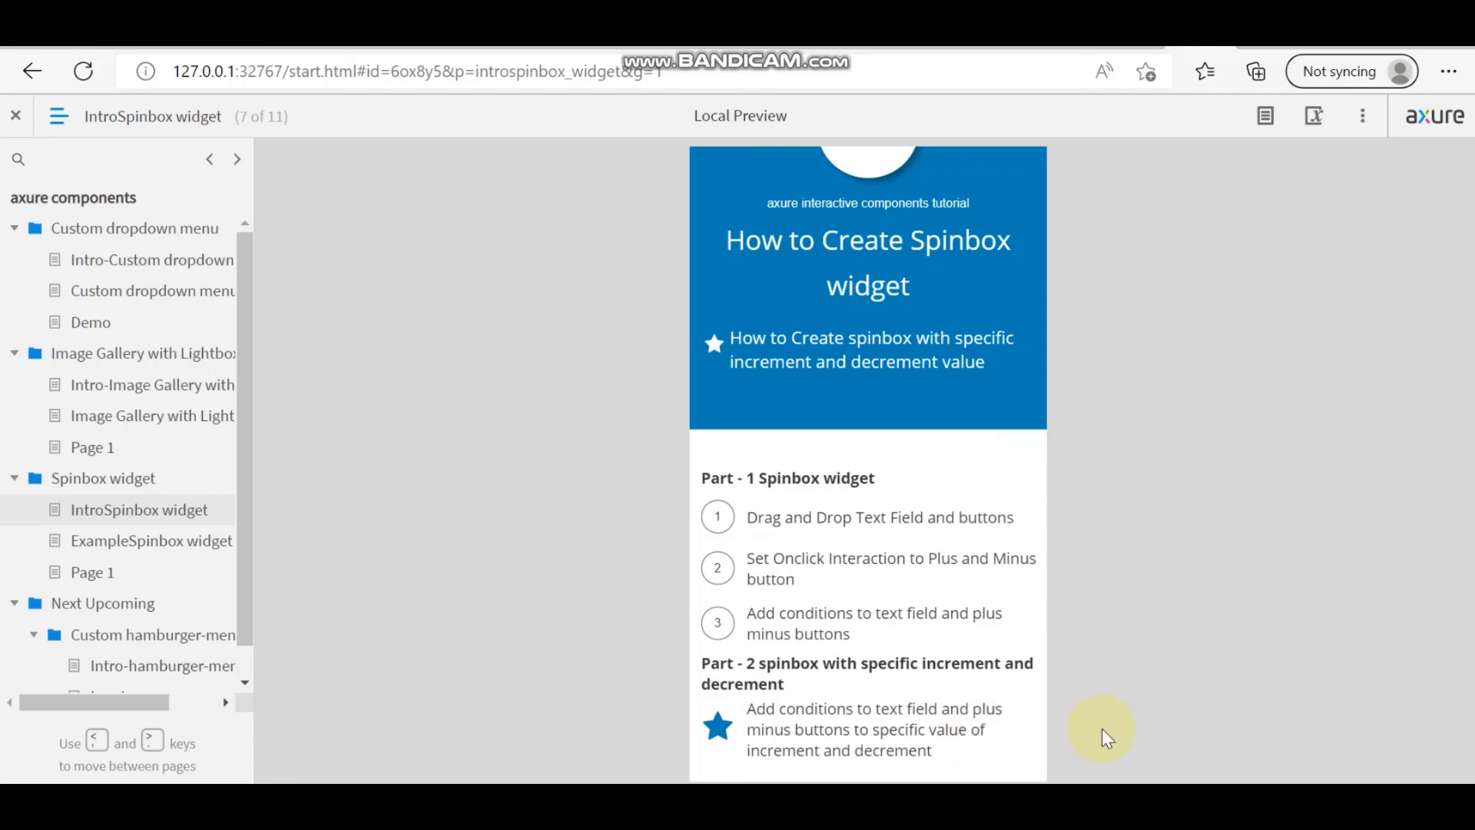
scroll(826, 503, up, 1)
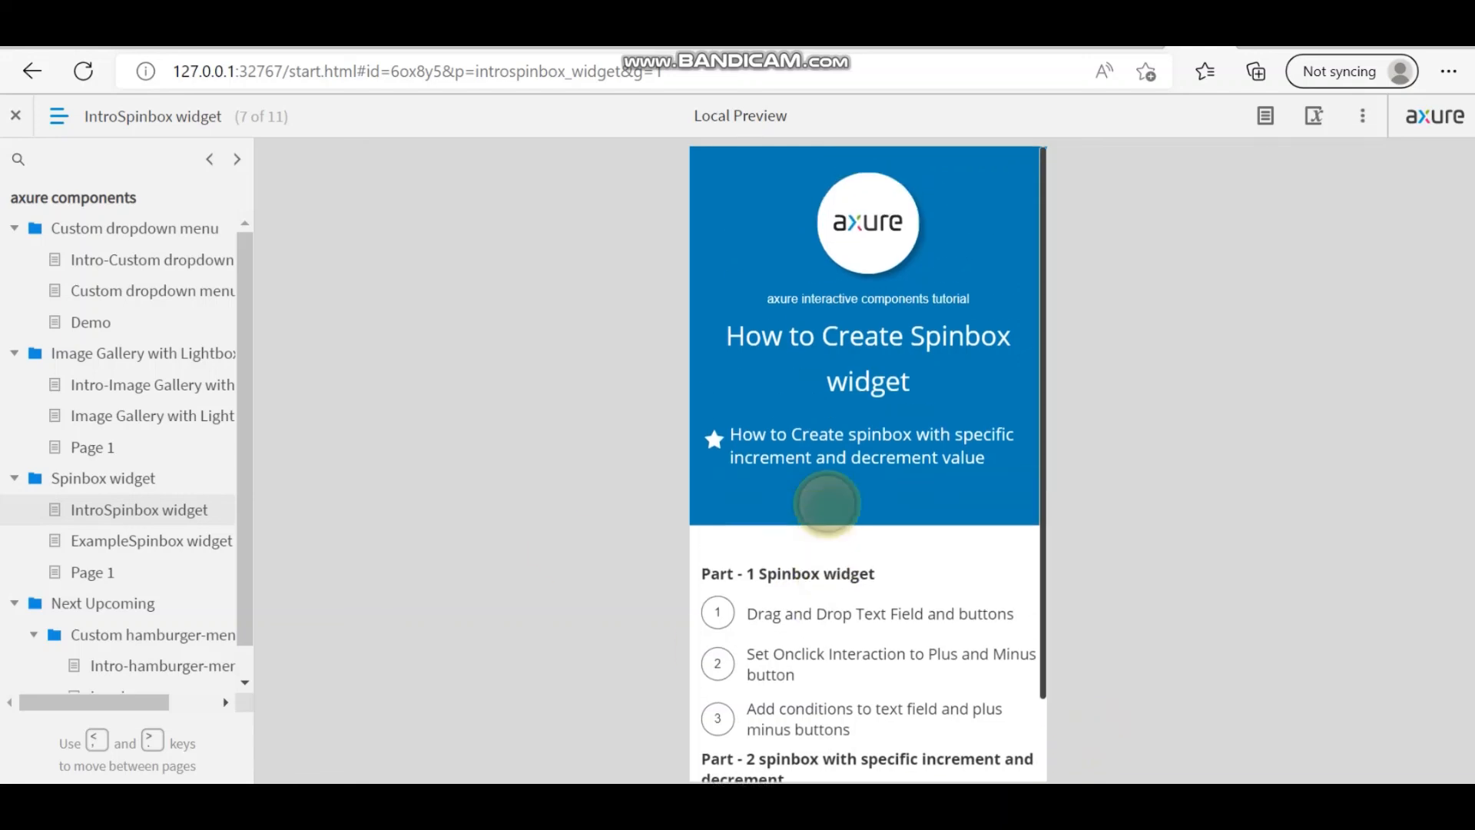
scroll(827, 503, down, 2)
scroll(827, 503, up, 2)
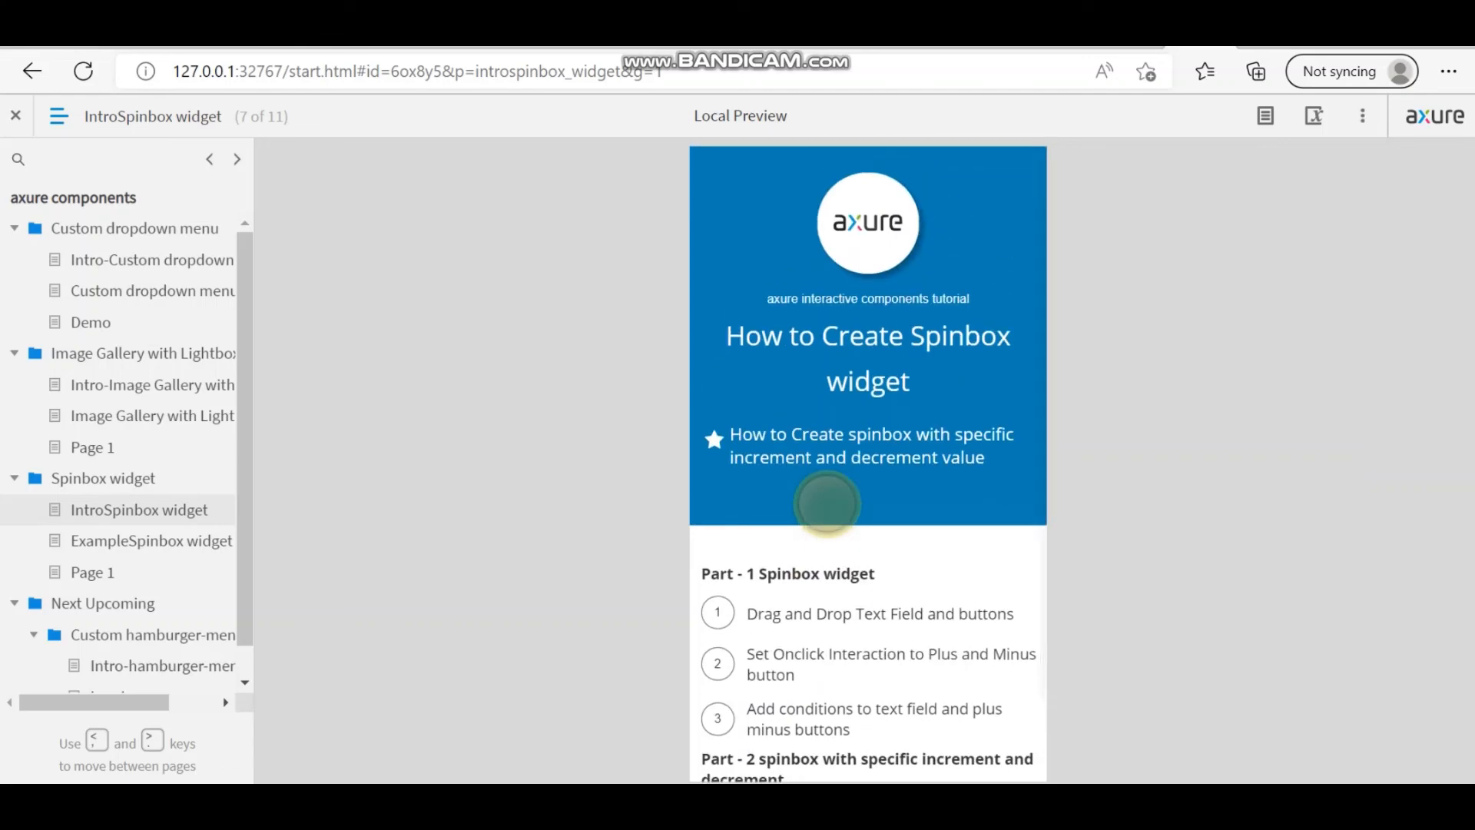